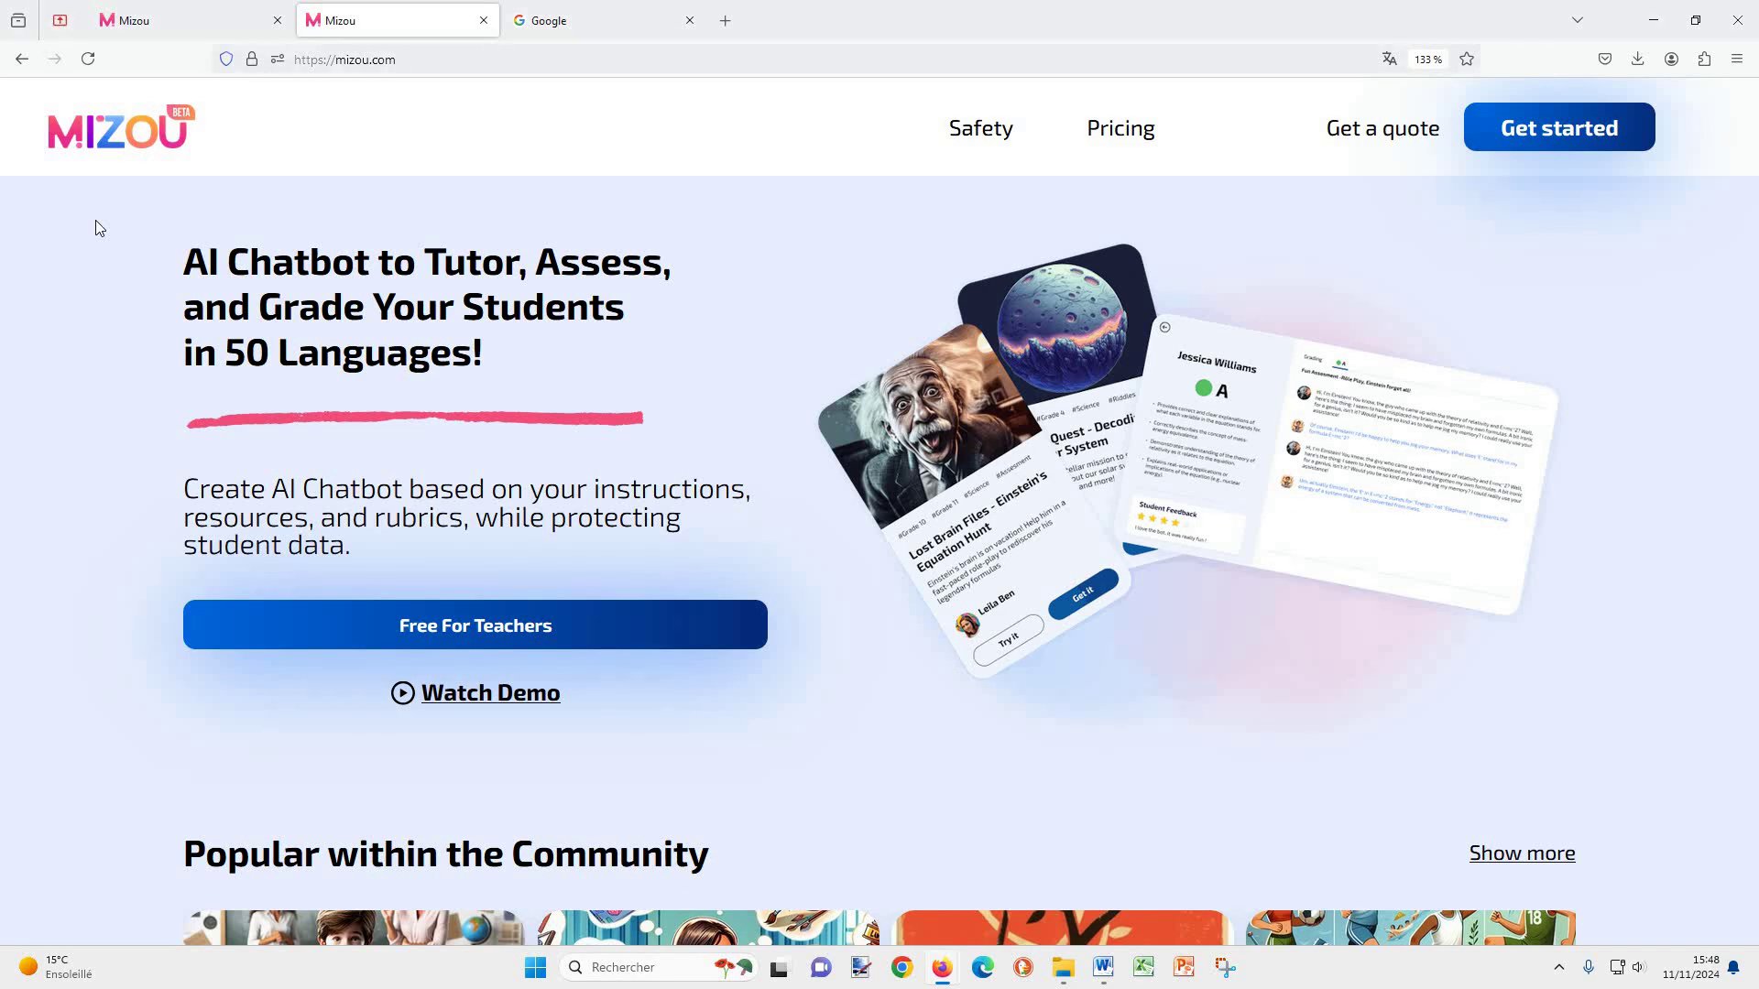
Step: Join the 'Entretien avec Victor Hugo' chatbot under a student name and start the session
click(162, 28)
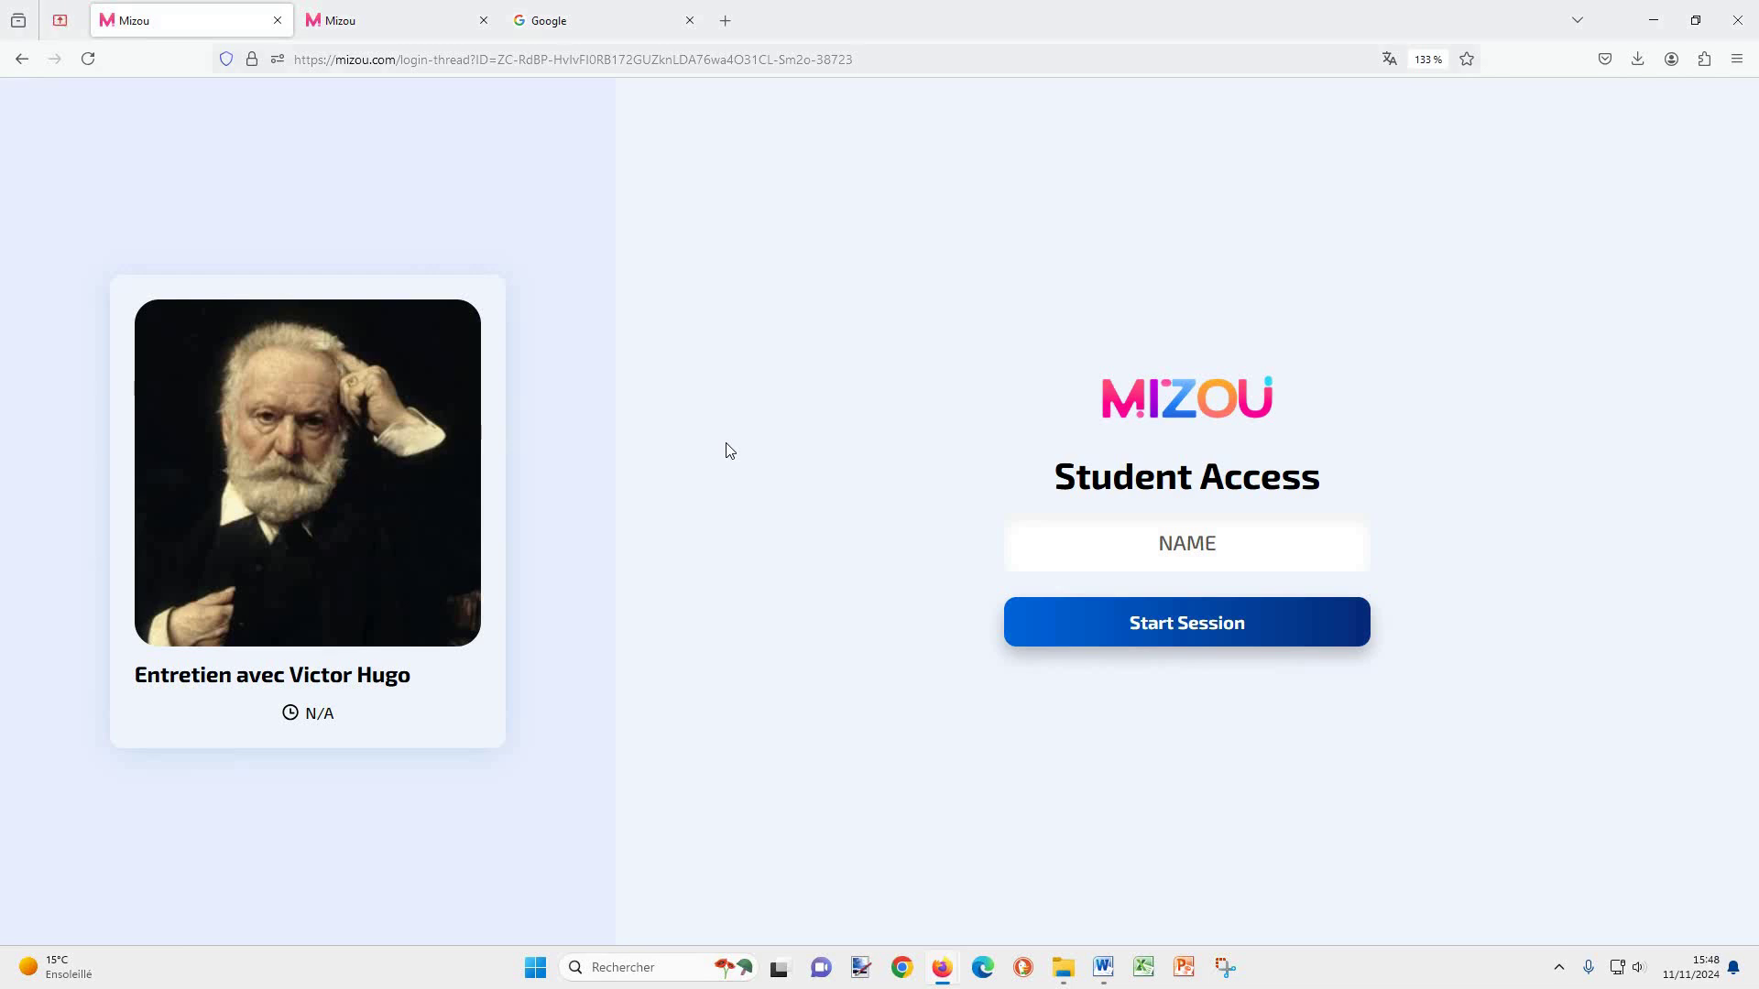
click(1228, 545)
text(Camille)
click(1208, 641)
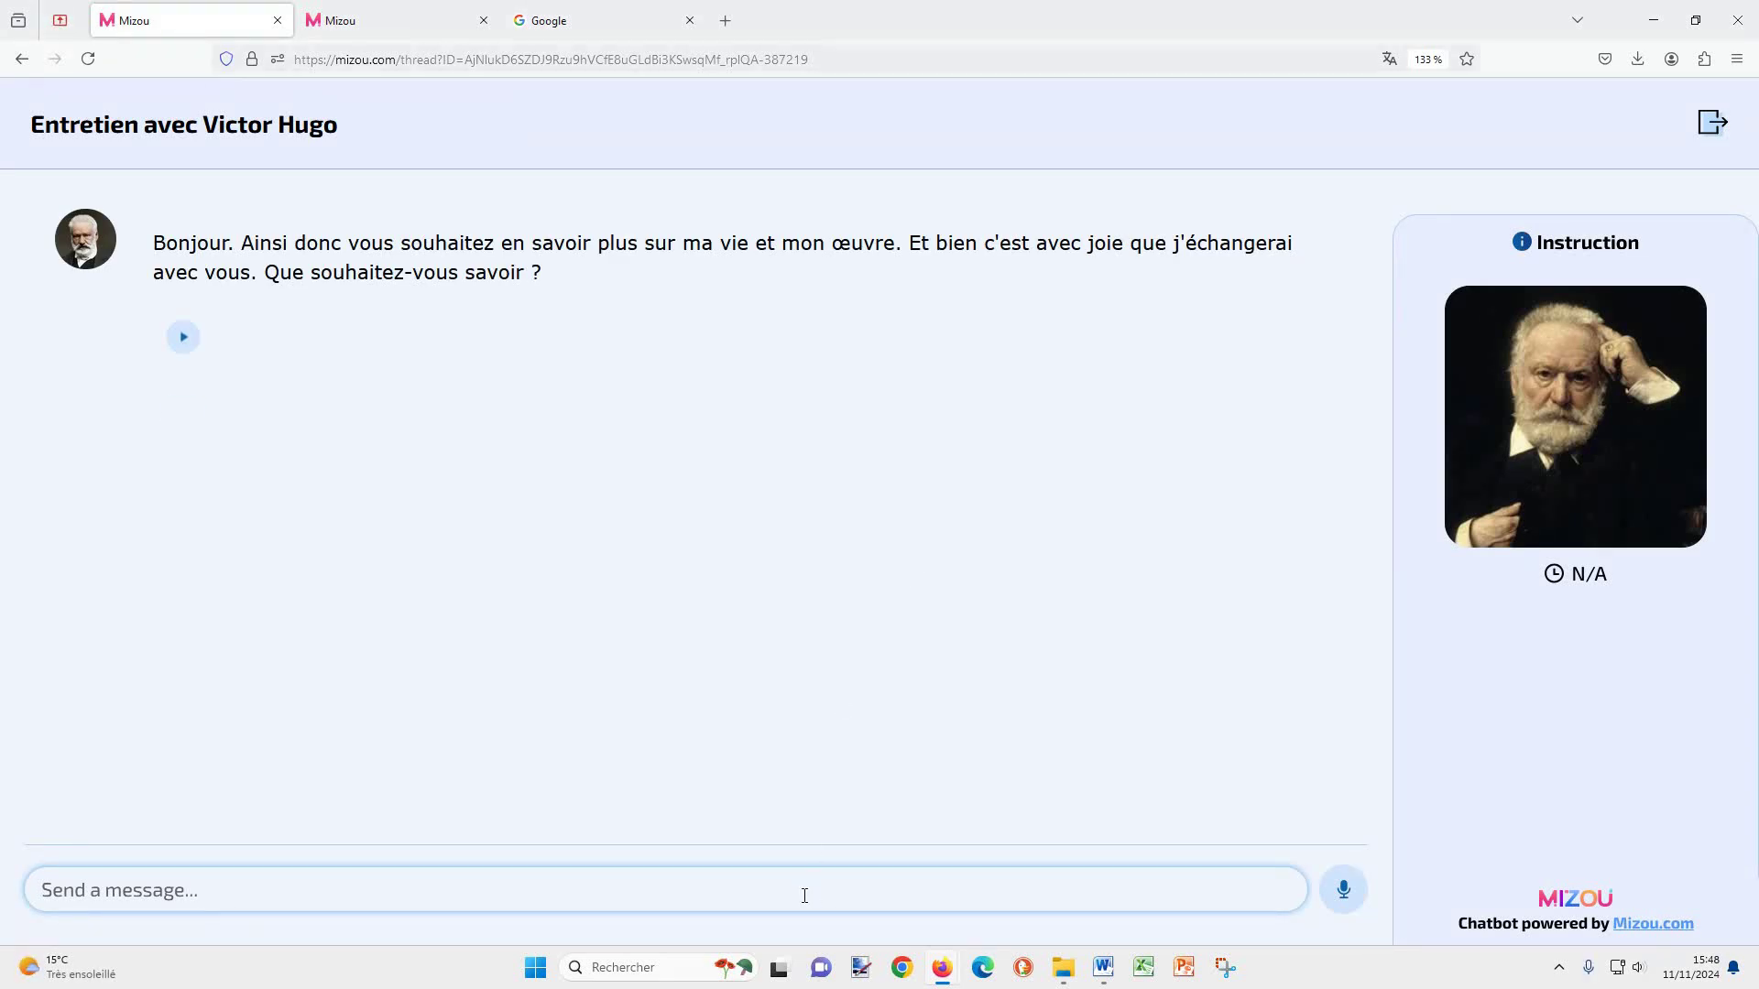
Step: Ask Victor Hugo 'Quelle est votre oeuvre la plus vendue ?' and begin a spoken question
text(Quelle es)
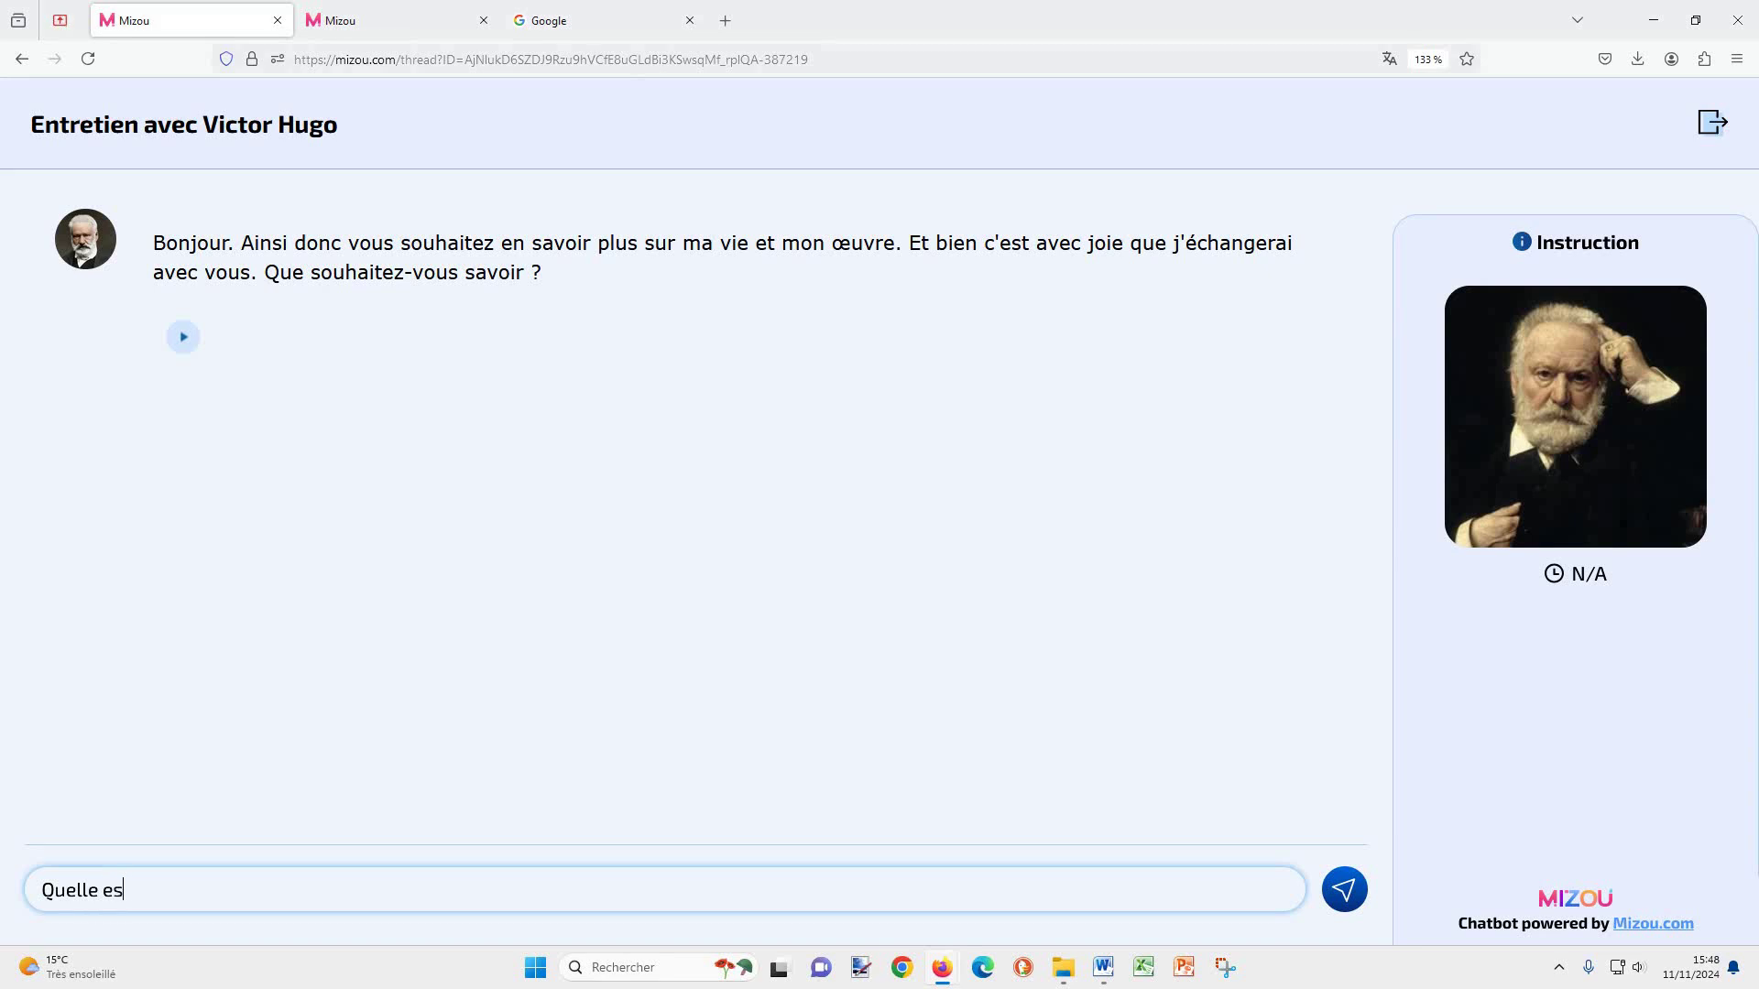
text(t votre oeuvre la plus vendue ?)
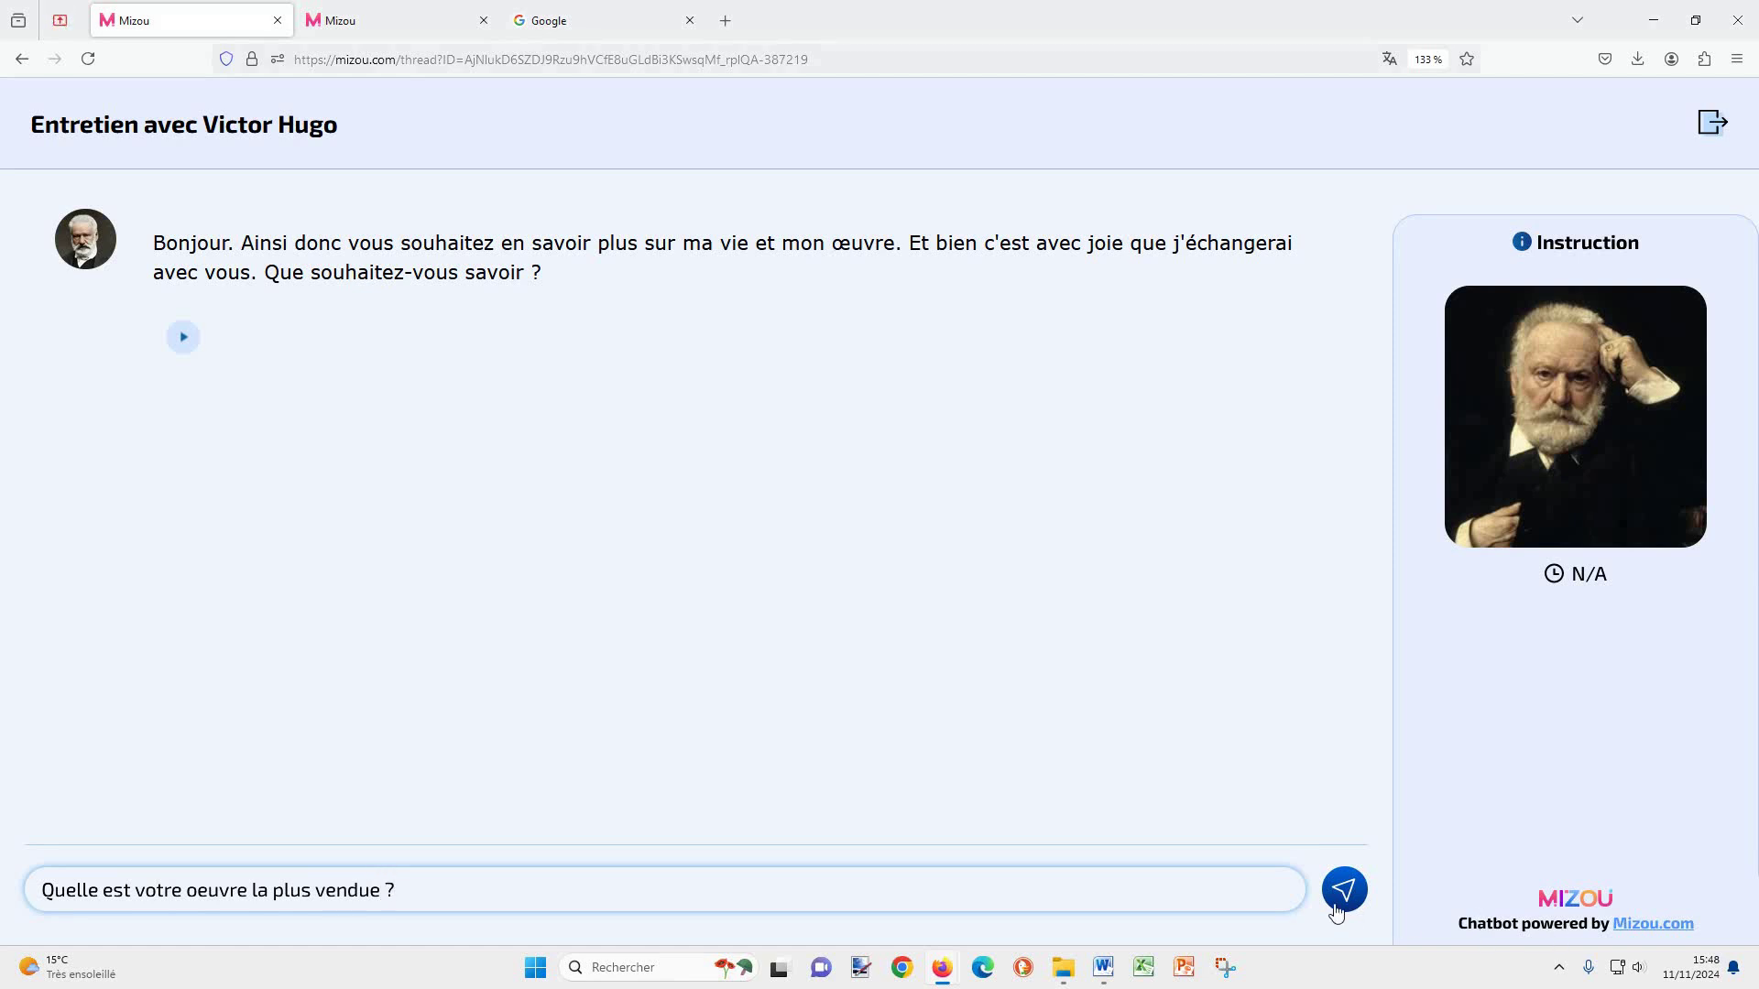
key(Return)
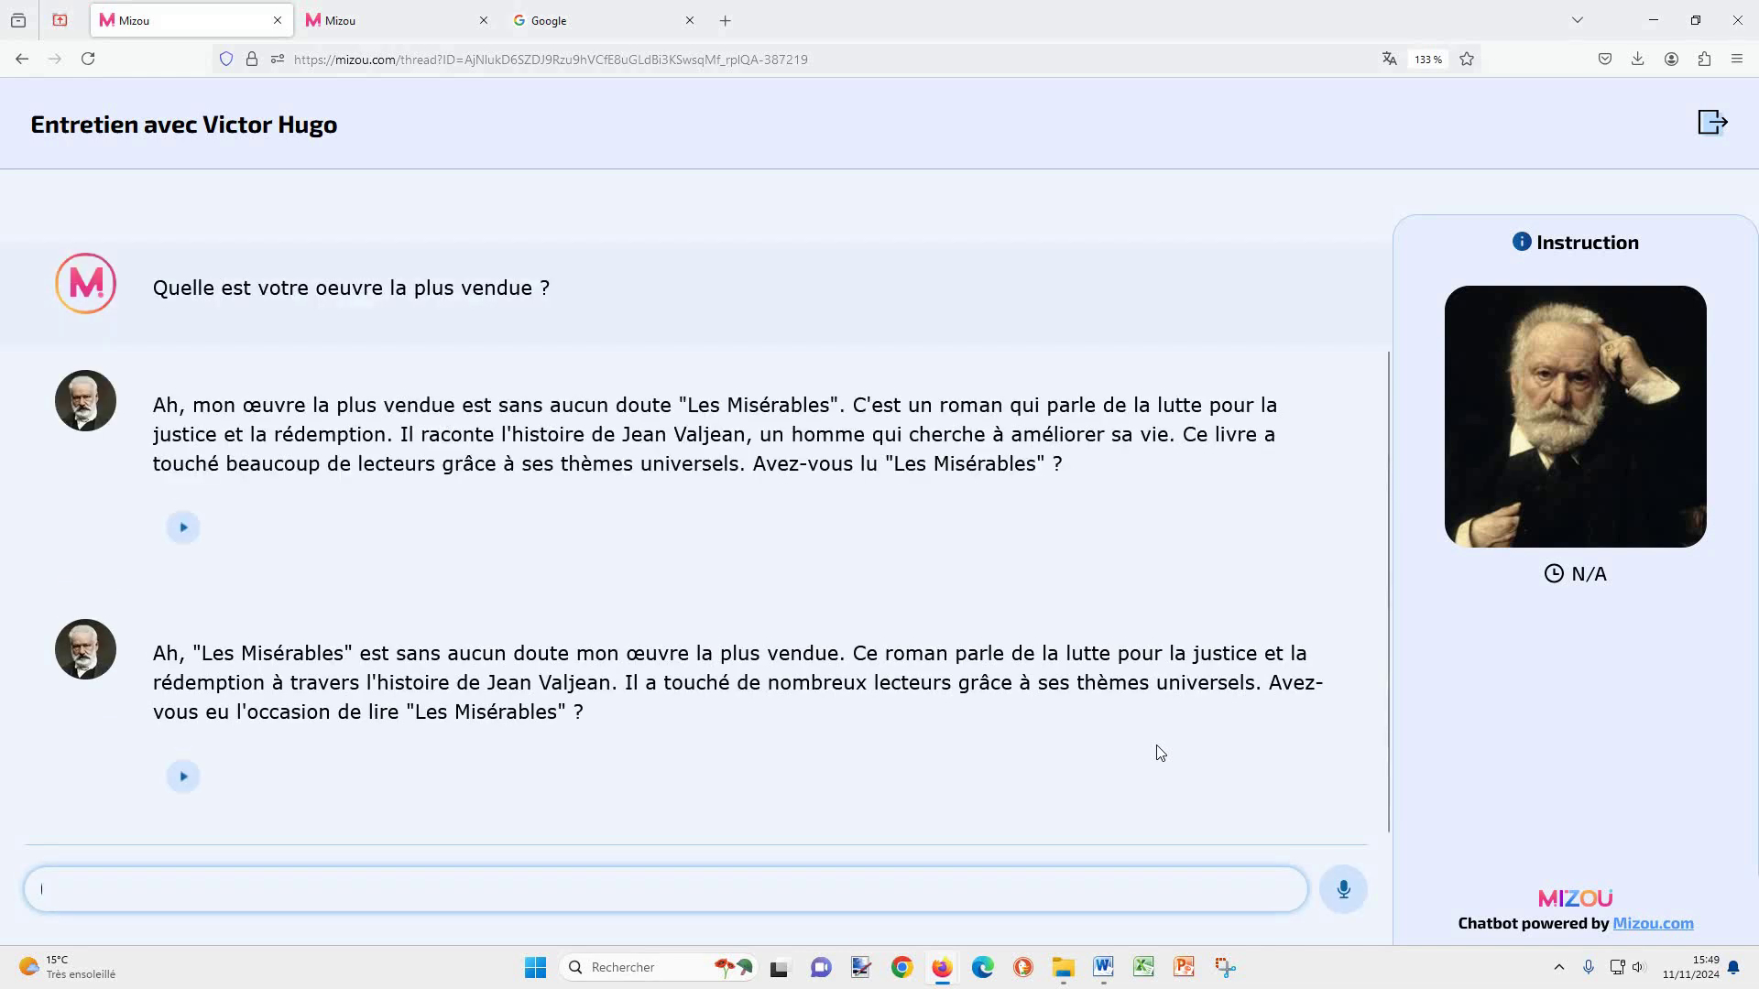
click(1344, 890)
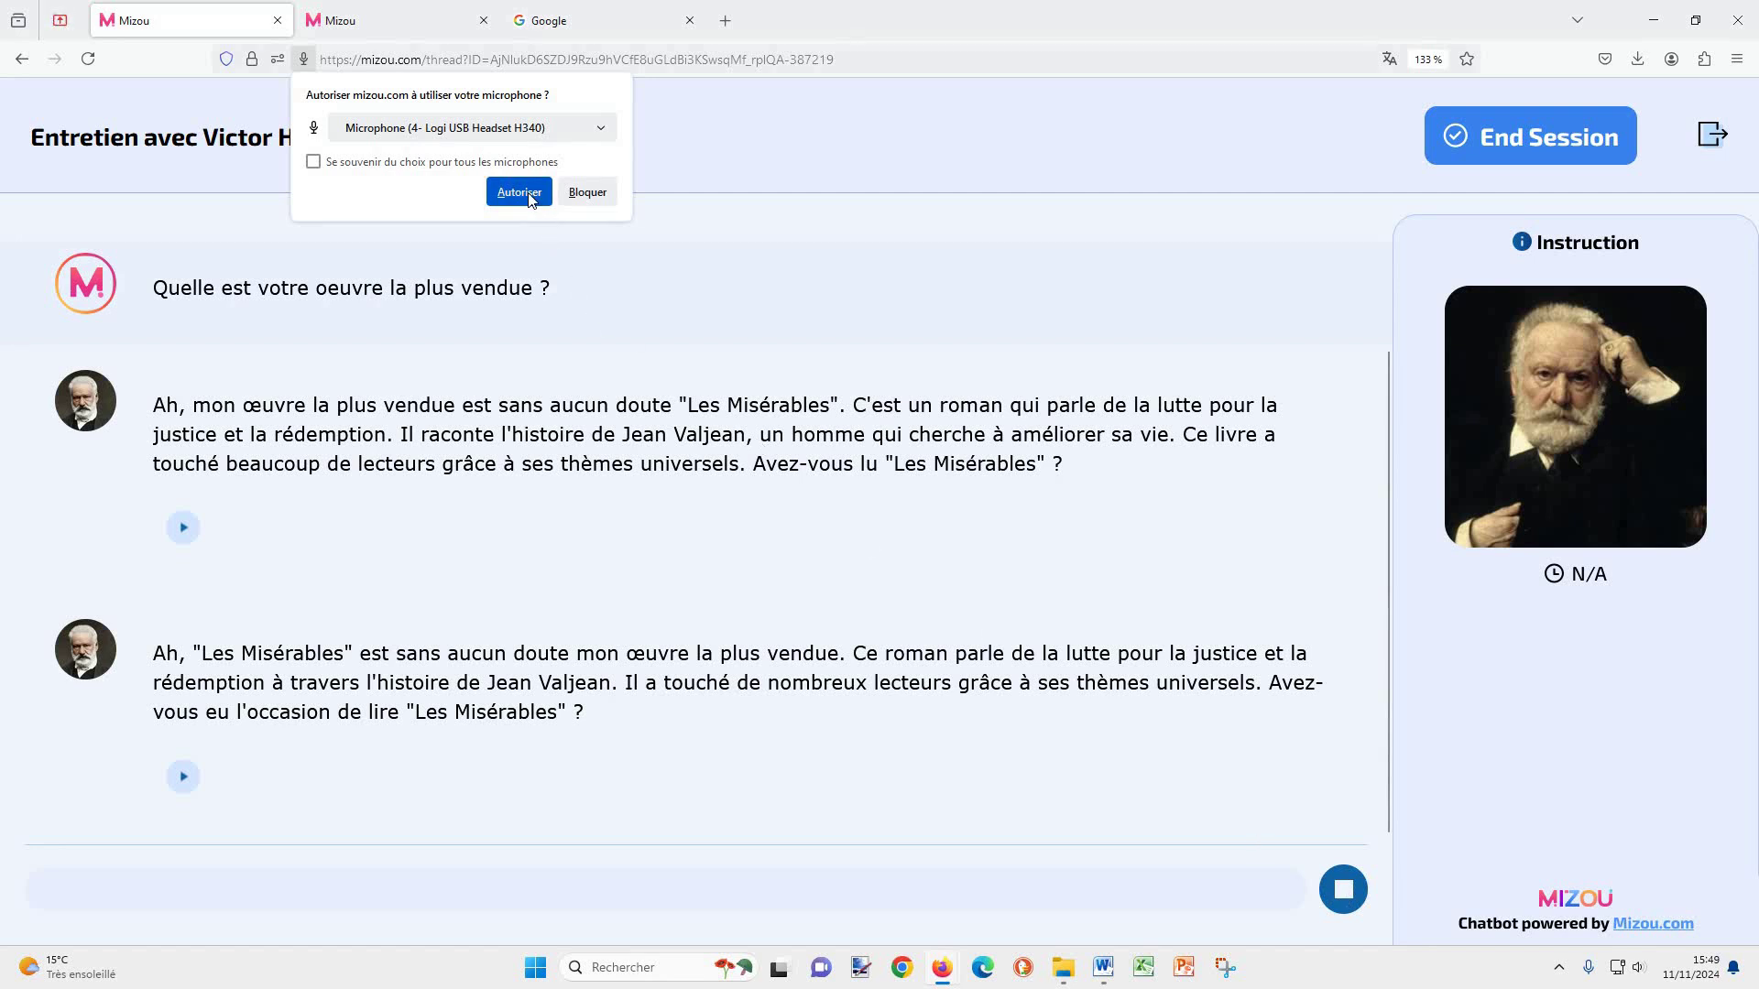
Step: Allow microphone access, record the Gavroche question, and send the transcribed clip to Victor Hugo
click(530, 198)
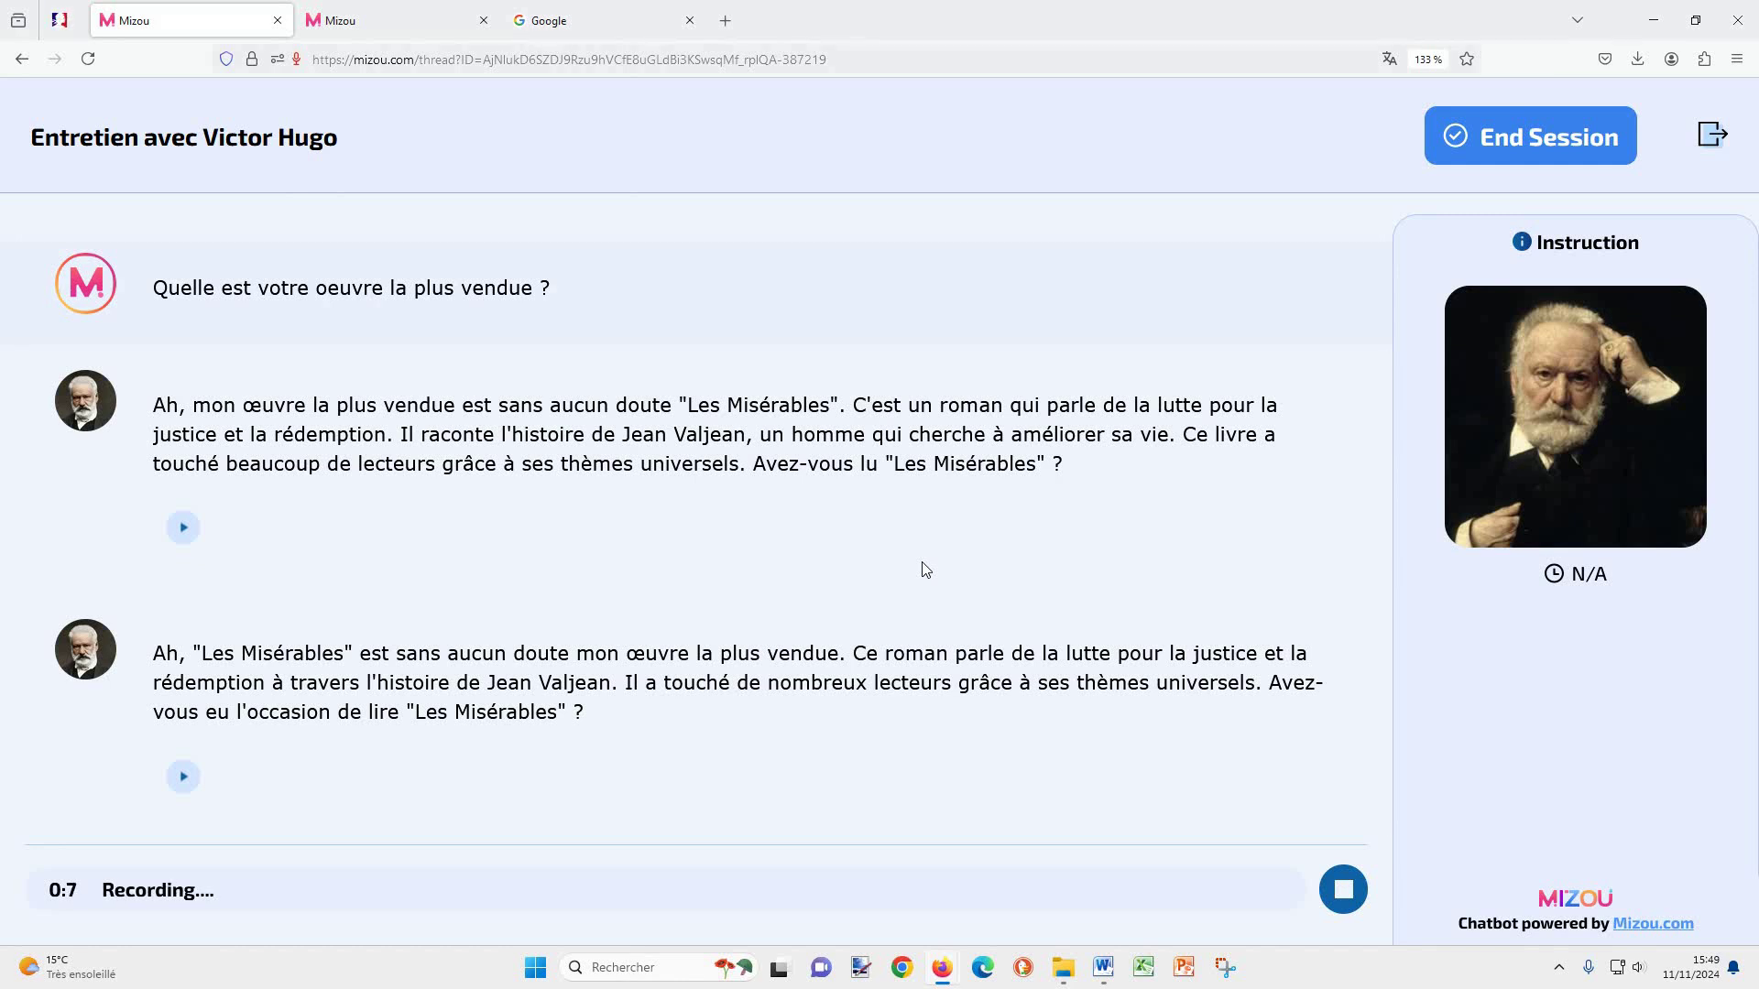
click(1344, 890)
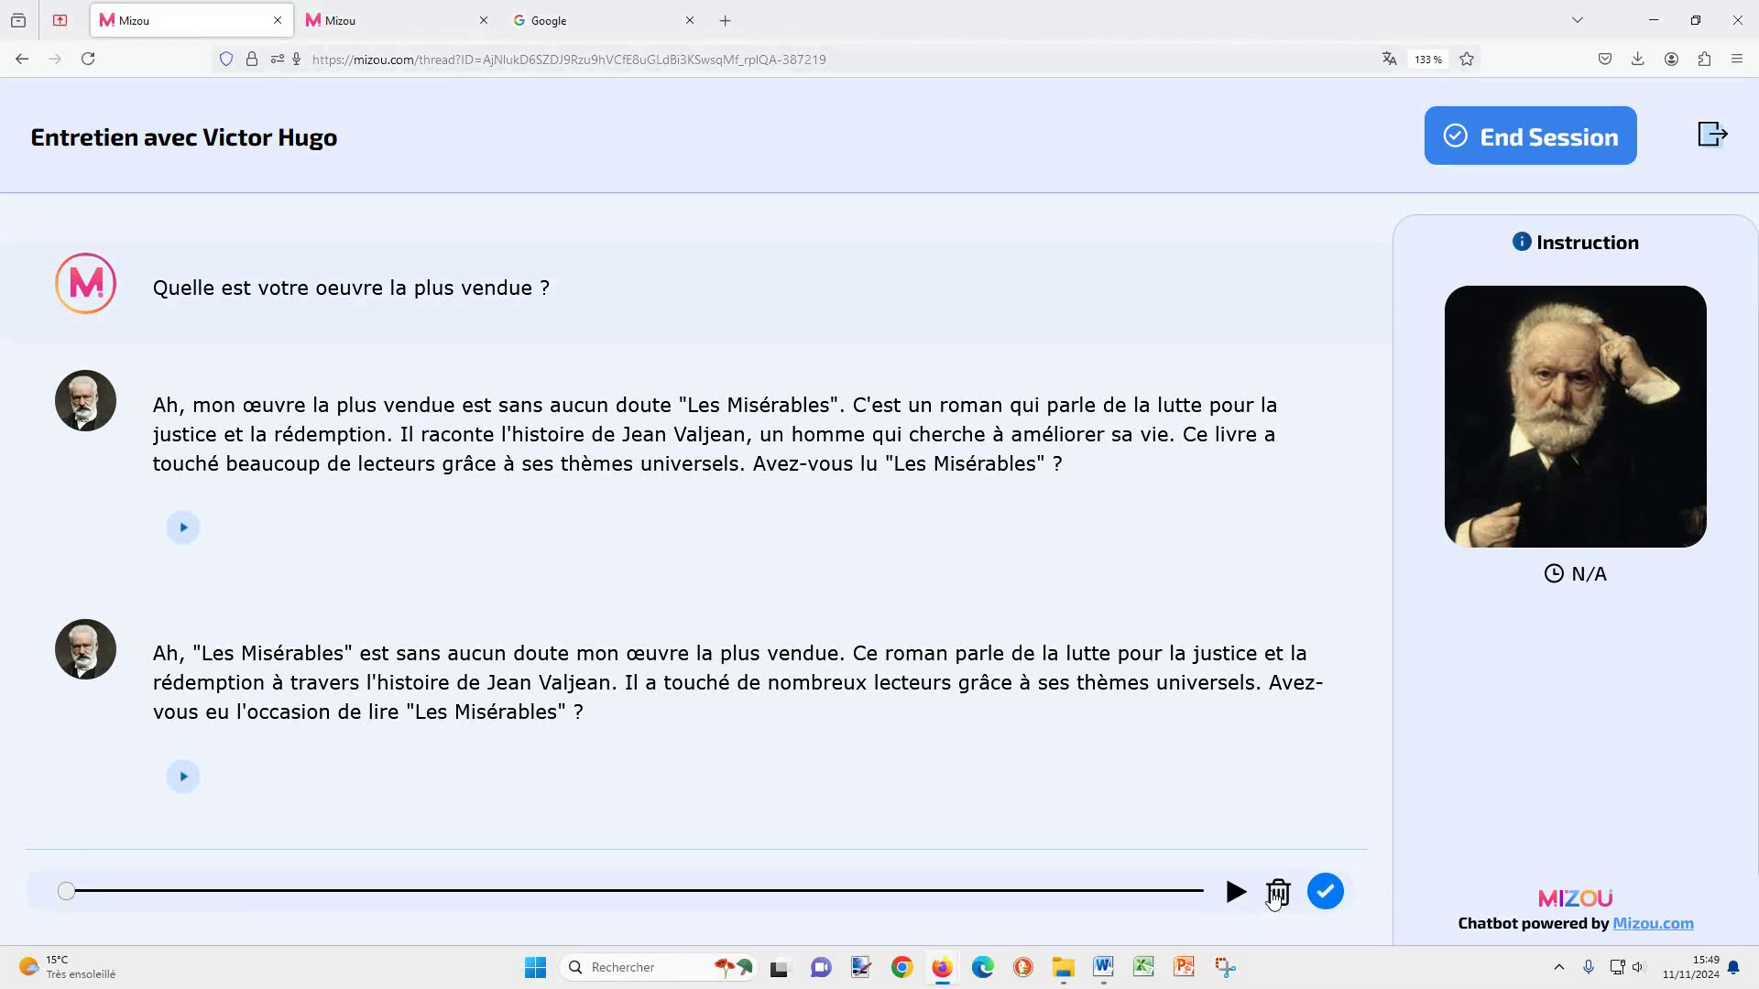
click(1325, 892)
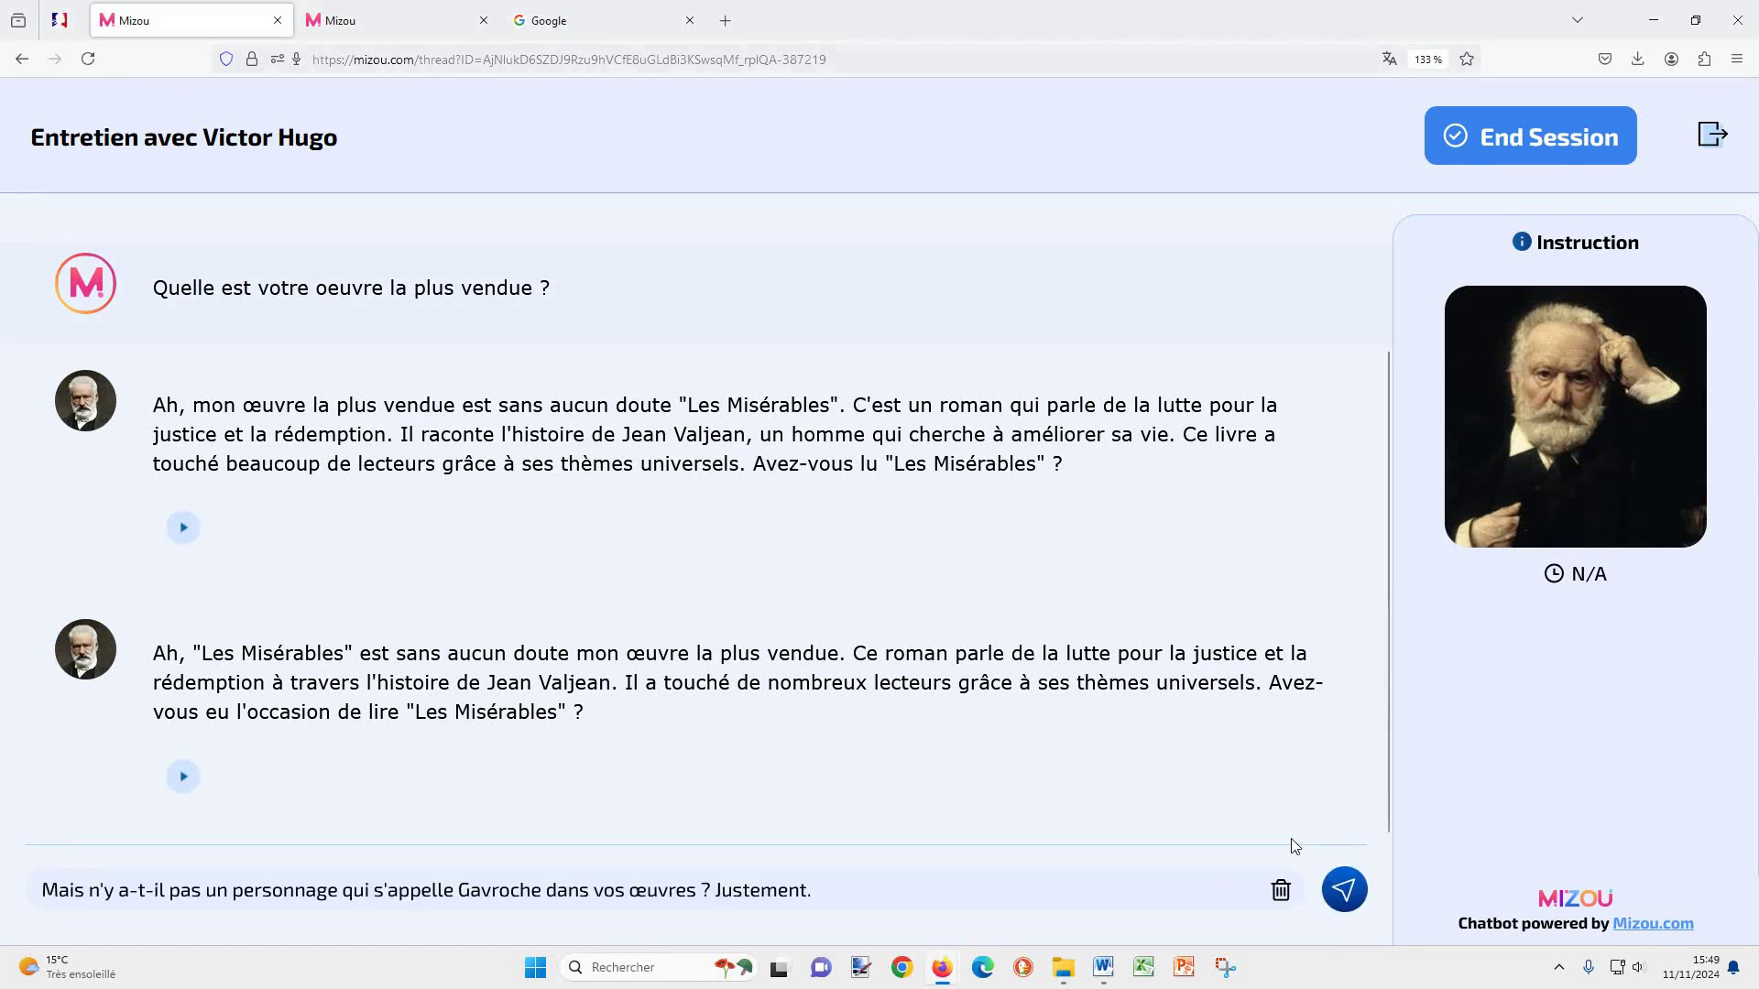
click(1344, 890)
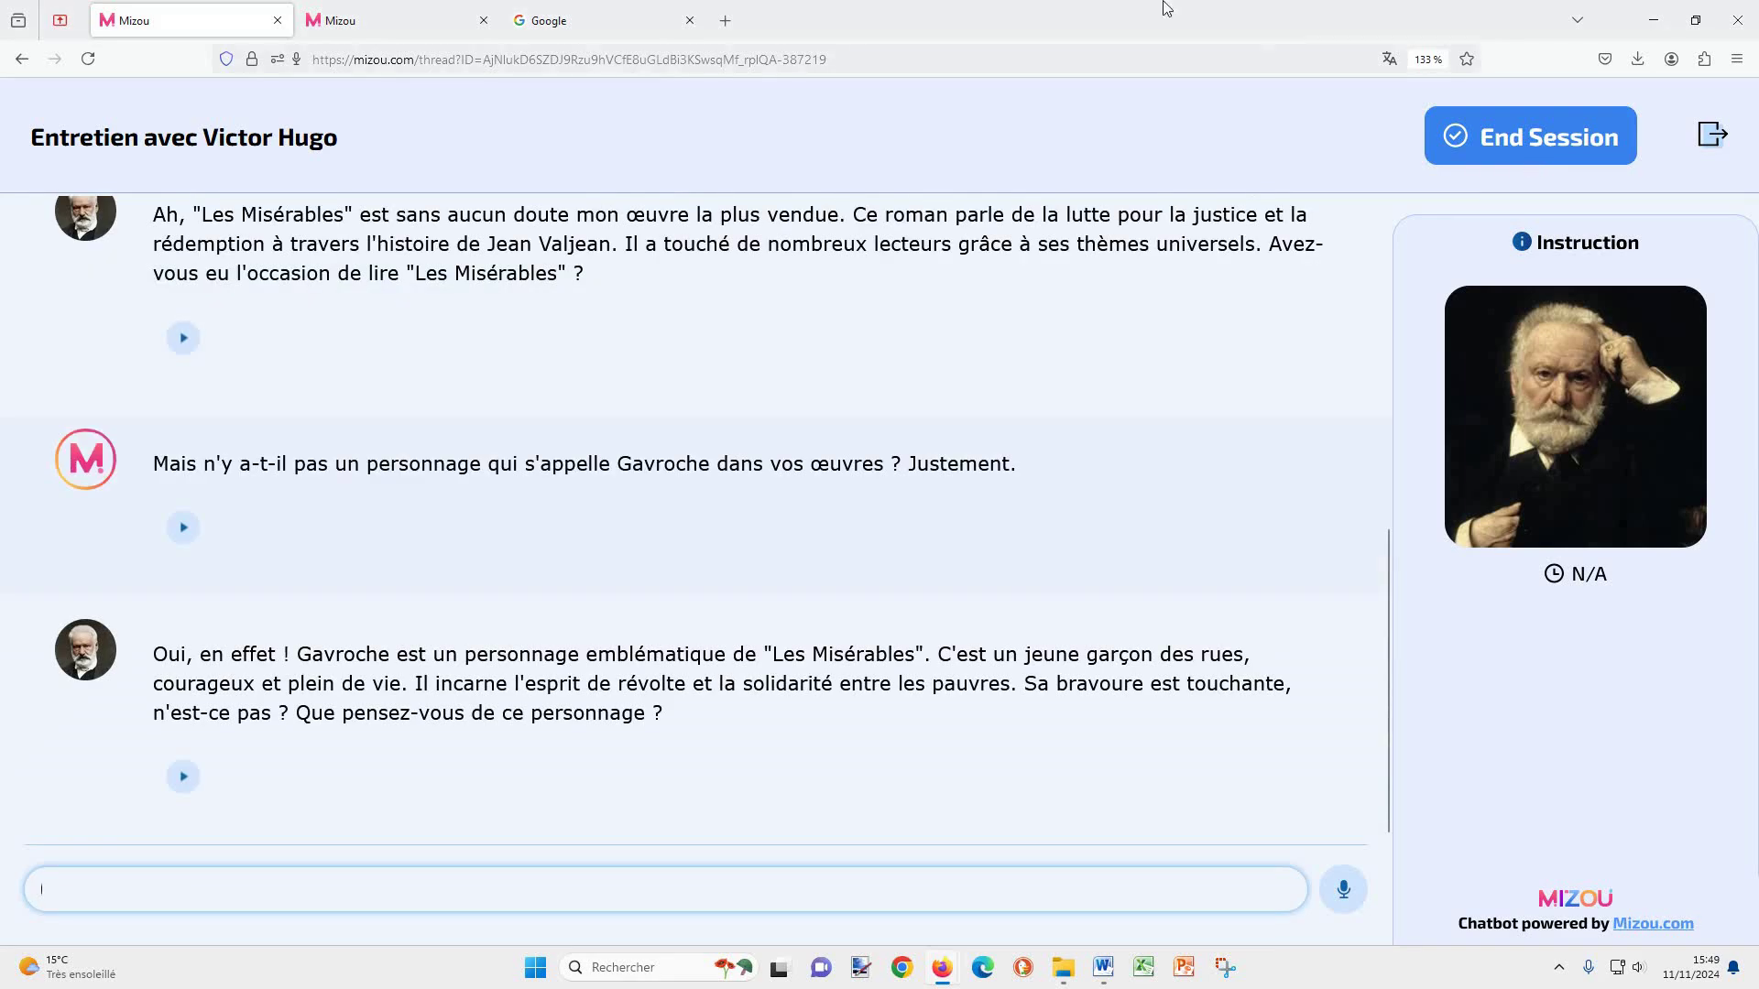
Step: Switch the Mizou homepage language to Français and open 'Gratuit pour les enseignants' sign-up
click(391, 17)
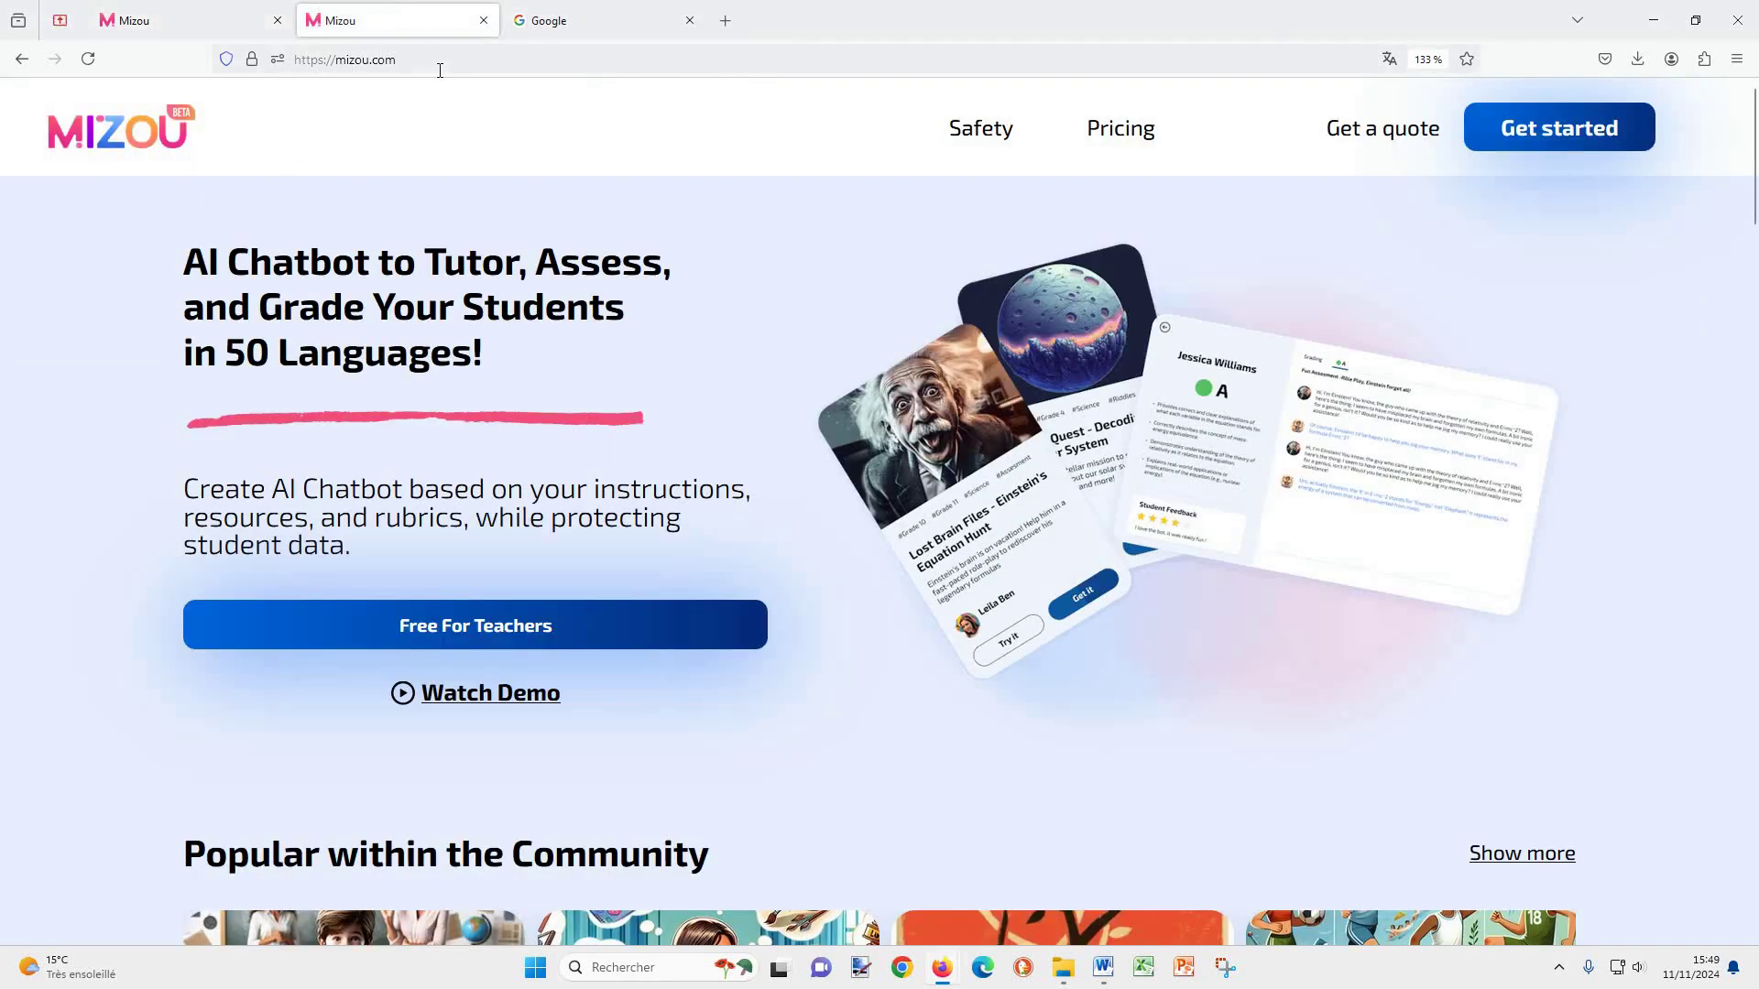
click(1702, 144)
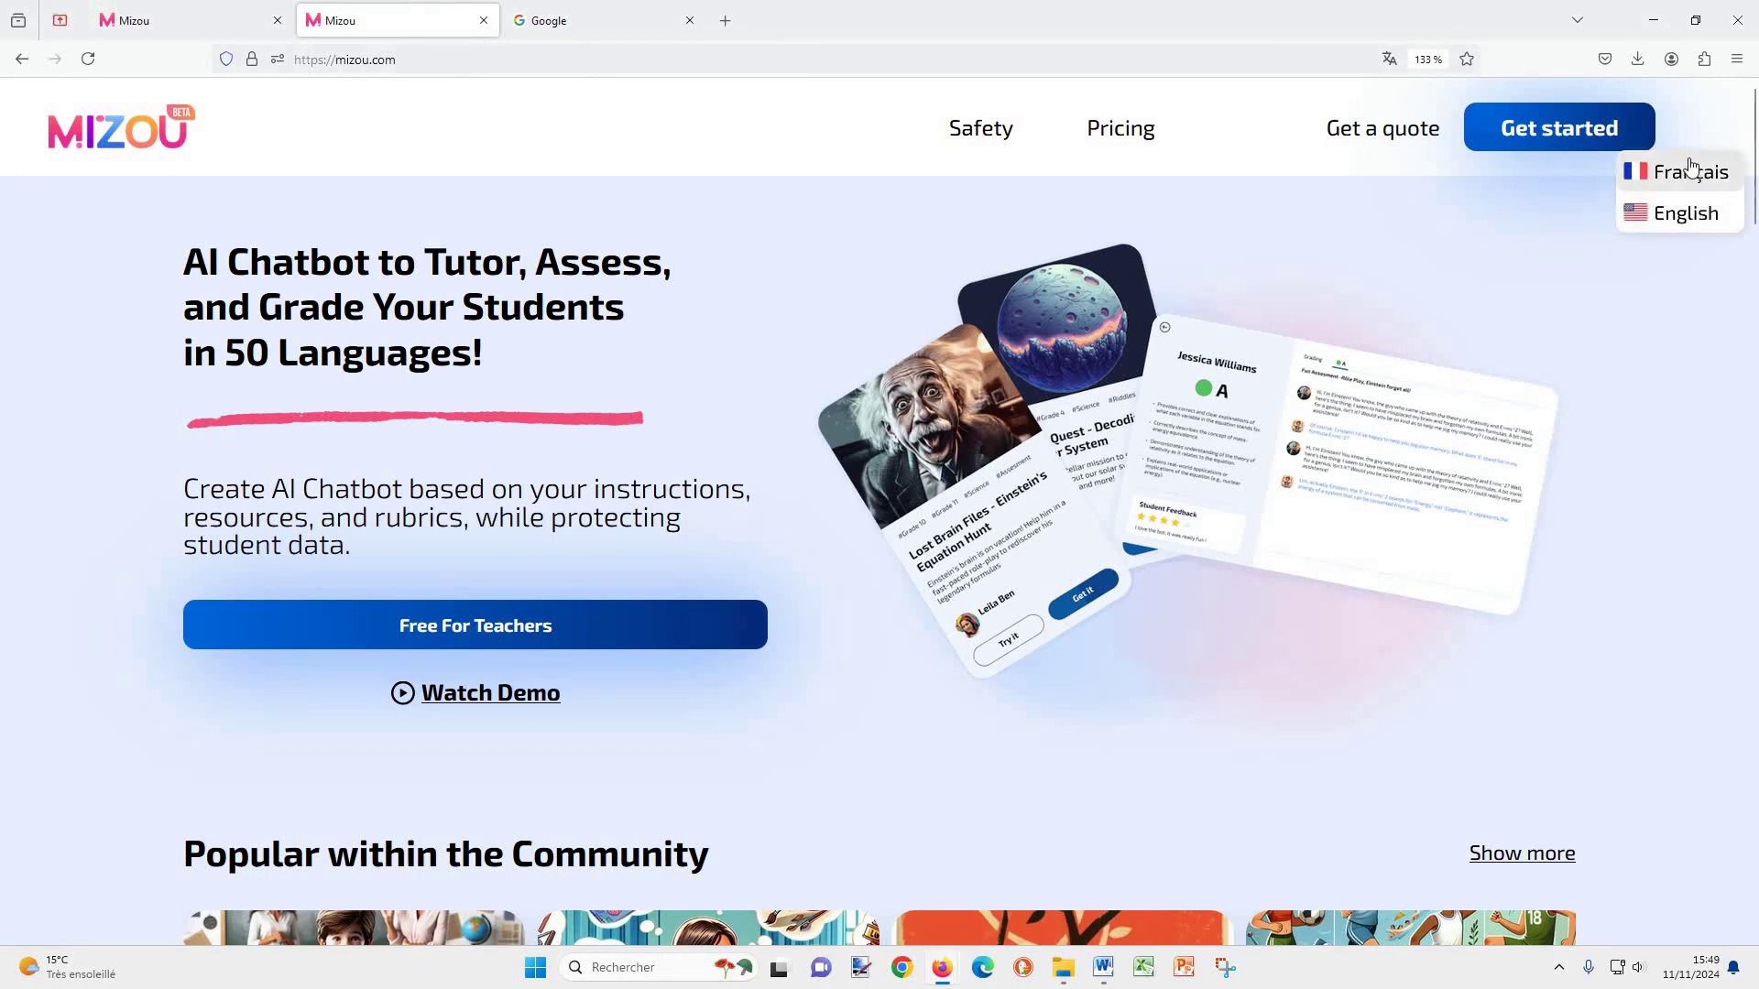
click(1691, 171)
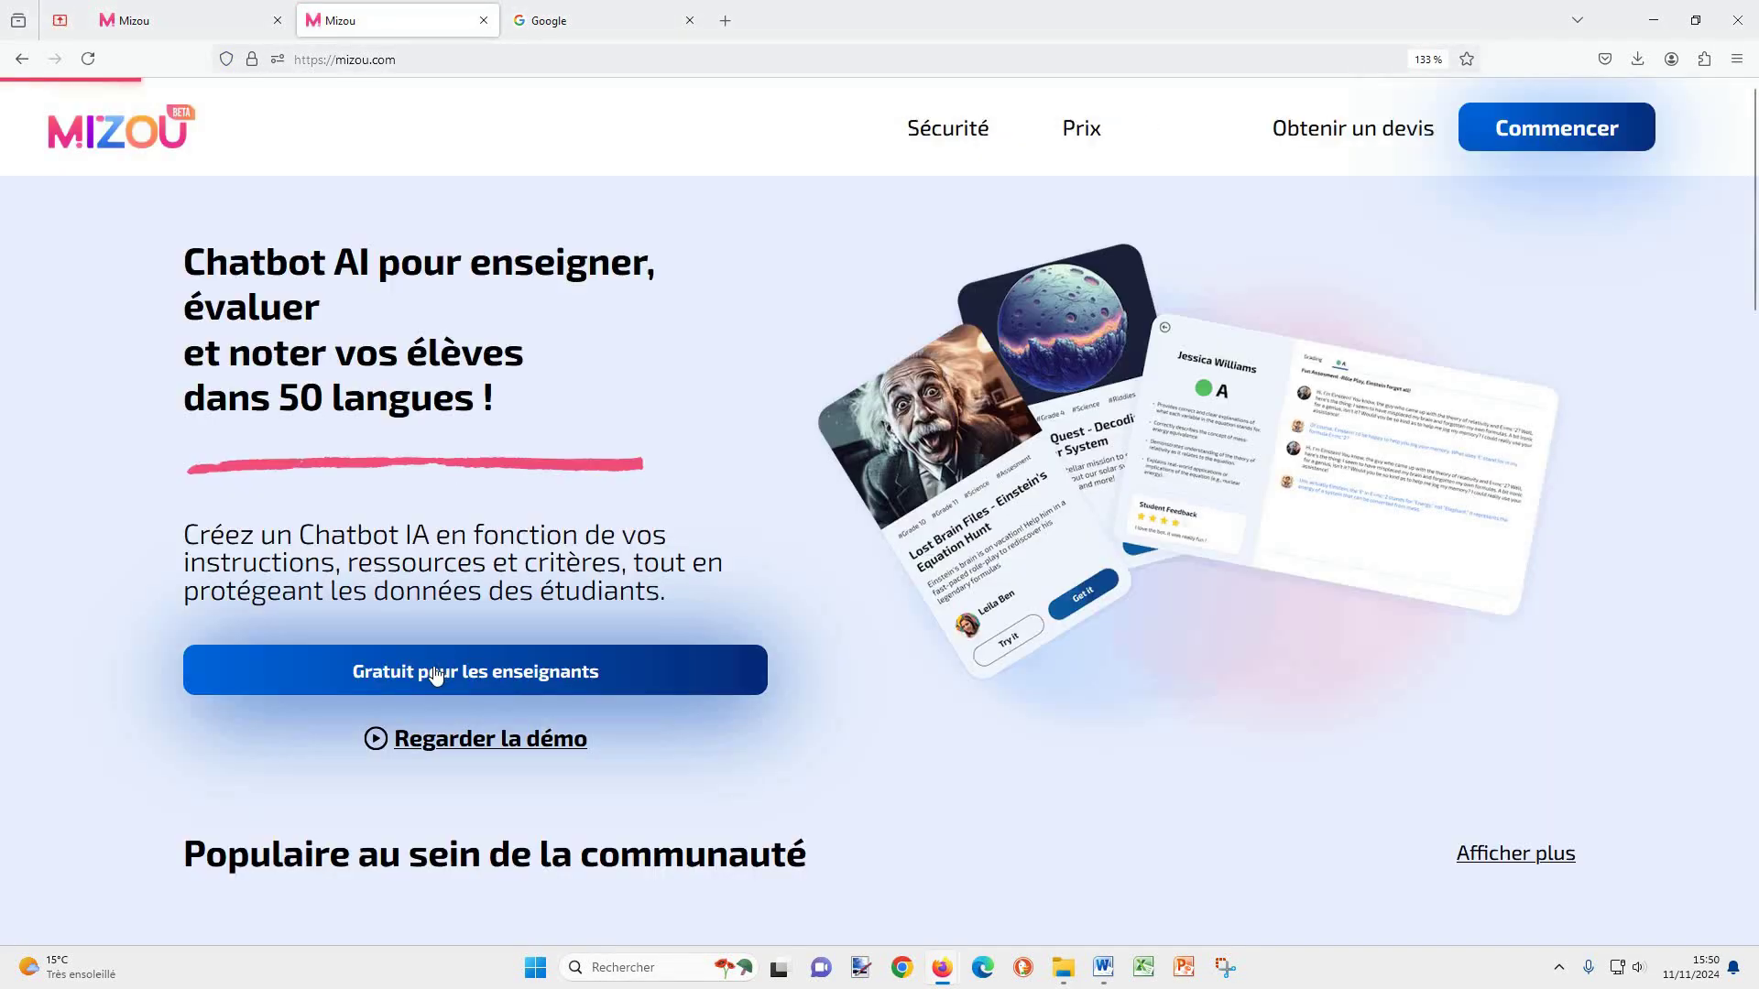
click(465, 672)
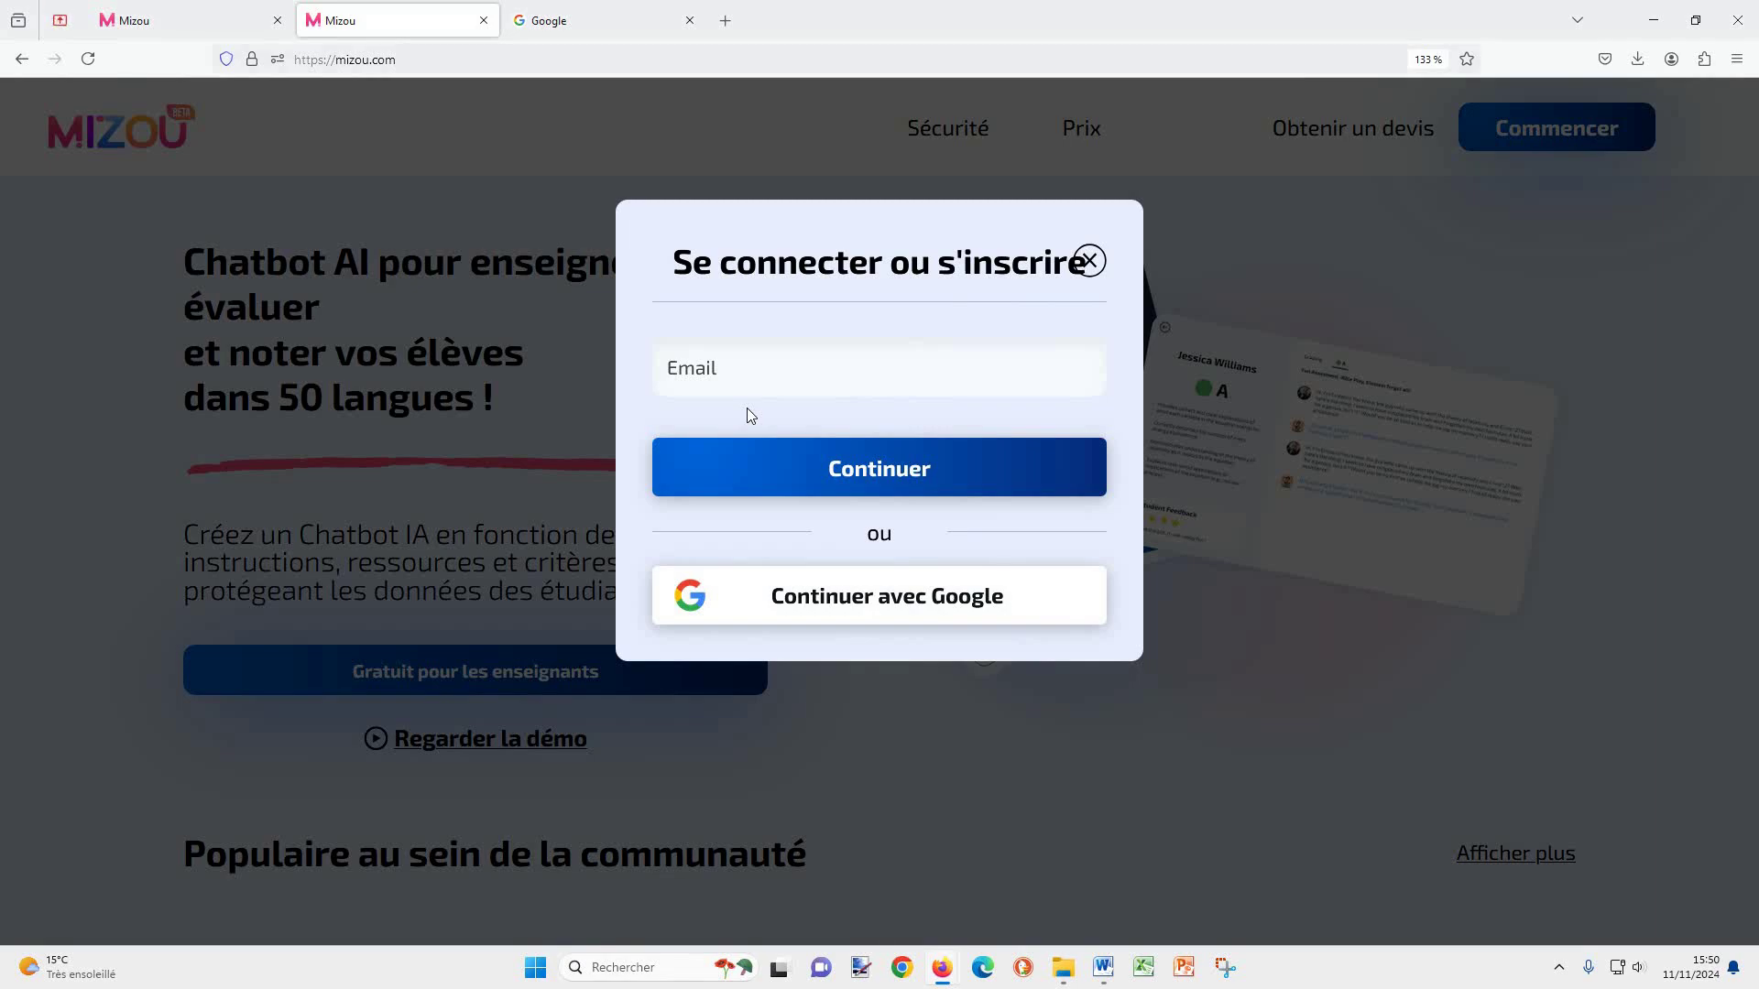
Step: Sign in with Google, answer onboarding with Teacher, Daily, Need Guidance and Other, then open Manage account
click(956, 591)
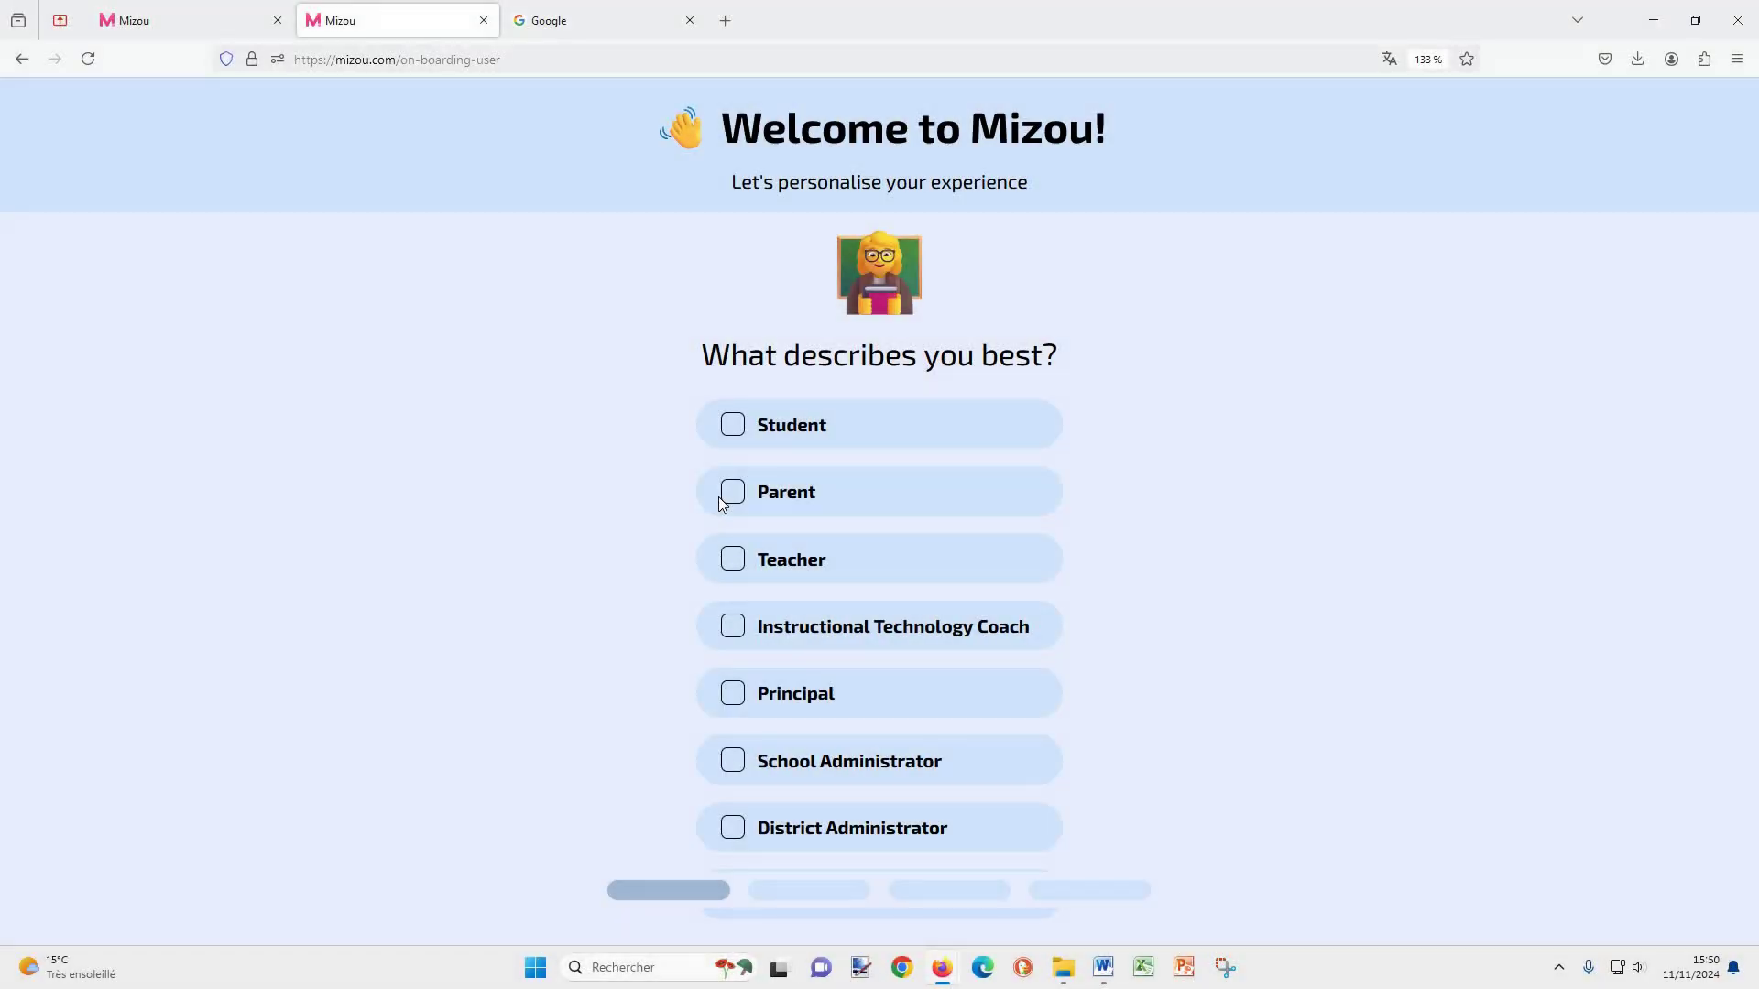
click(731, 559)
click(732, 427)
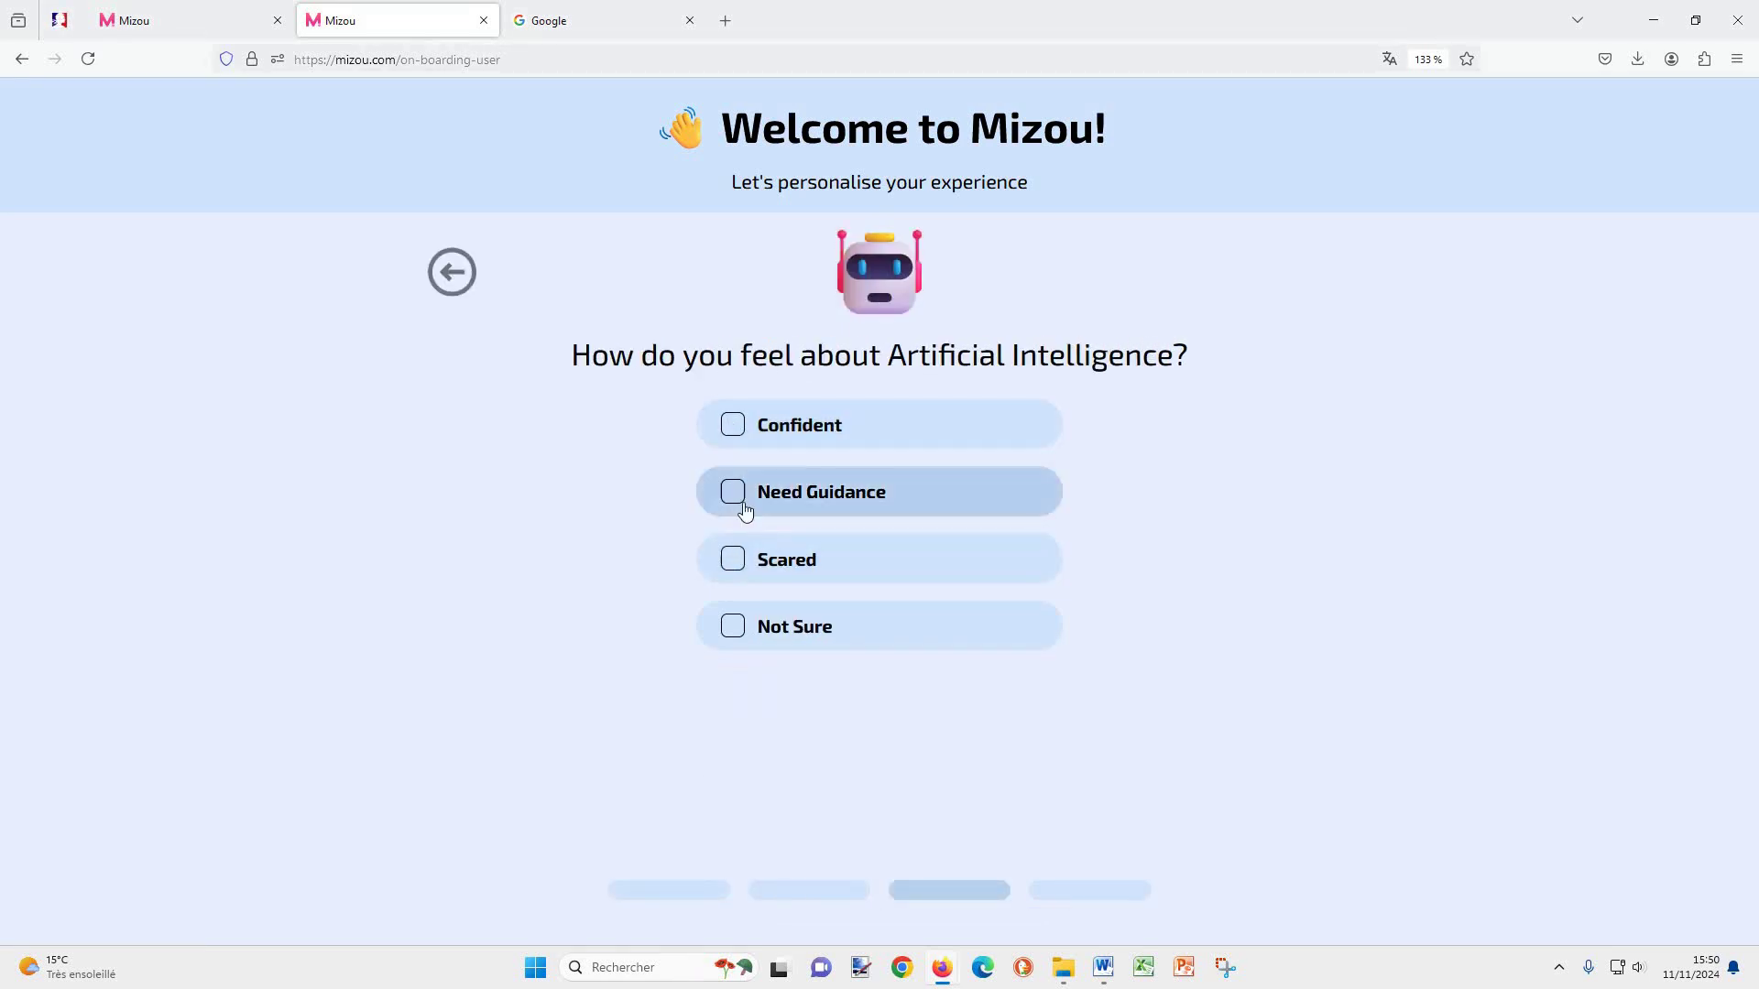
click(736, 502)
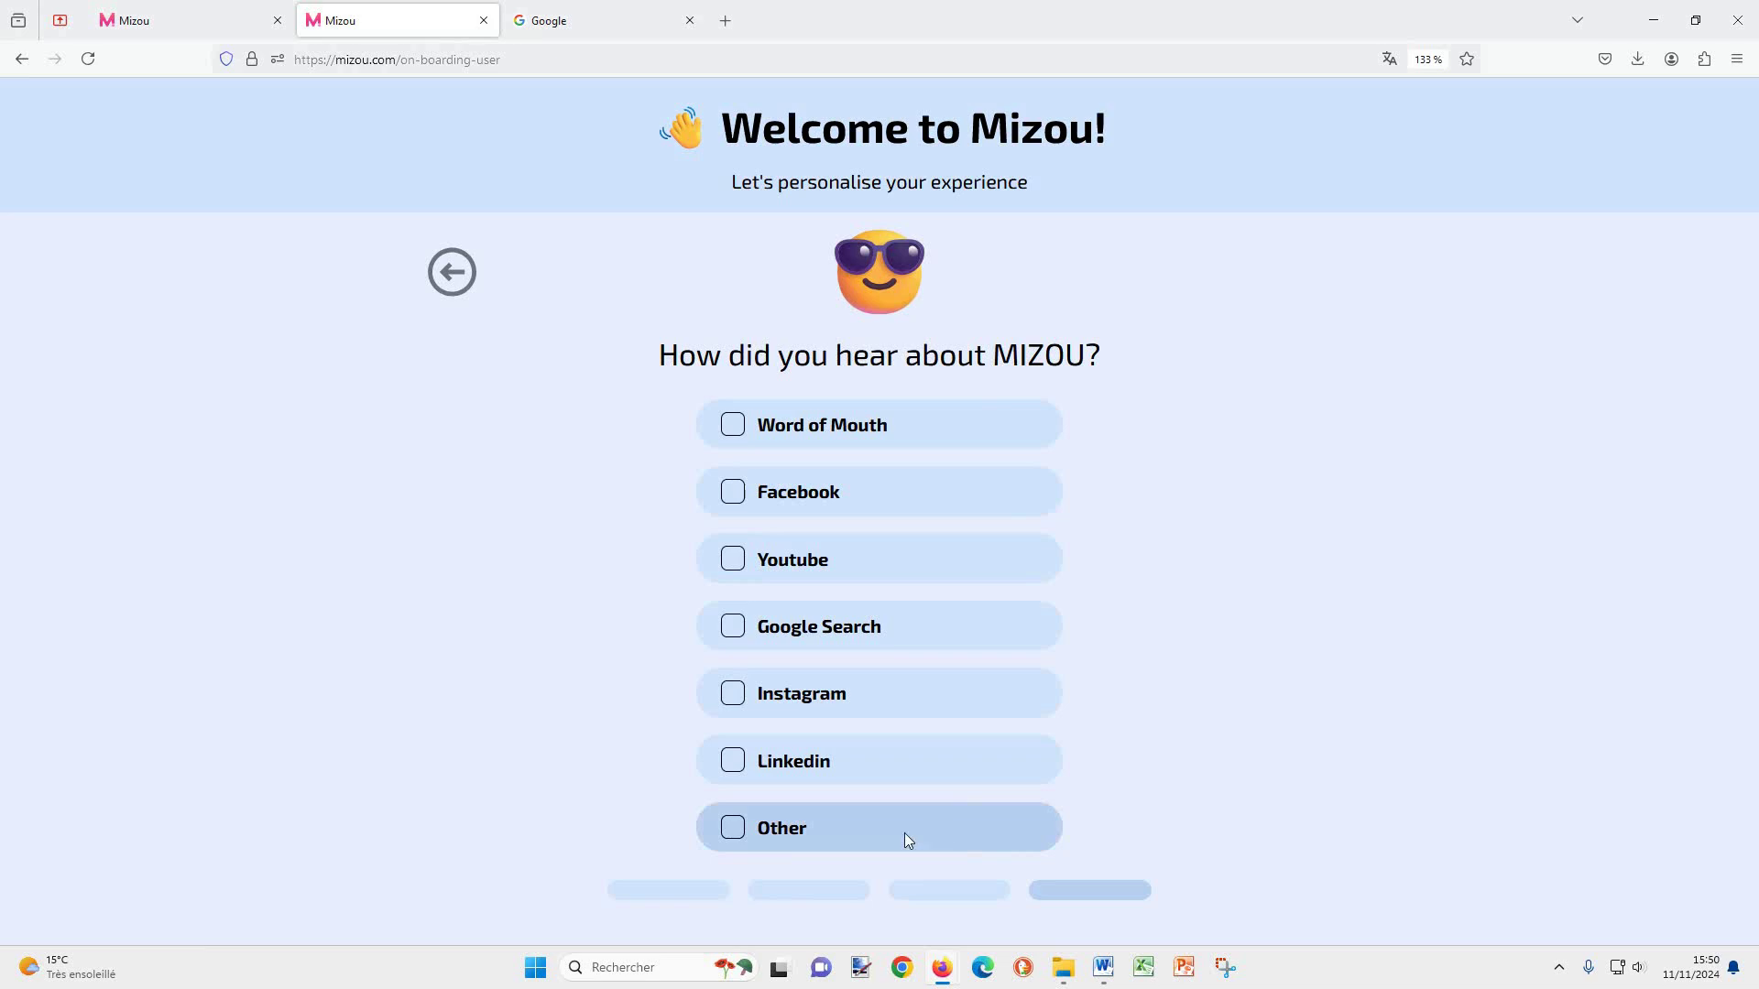
click(731, 830)
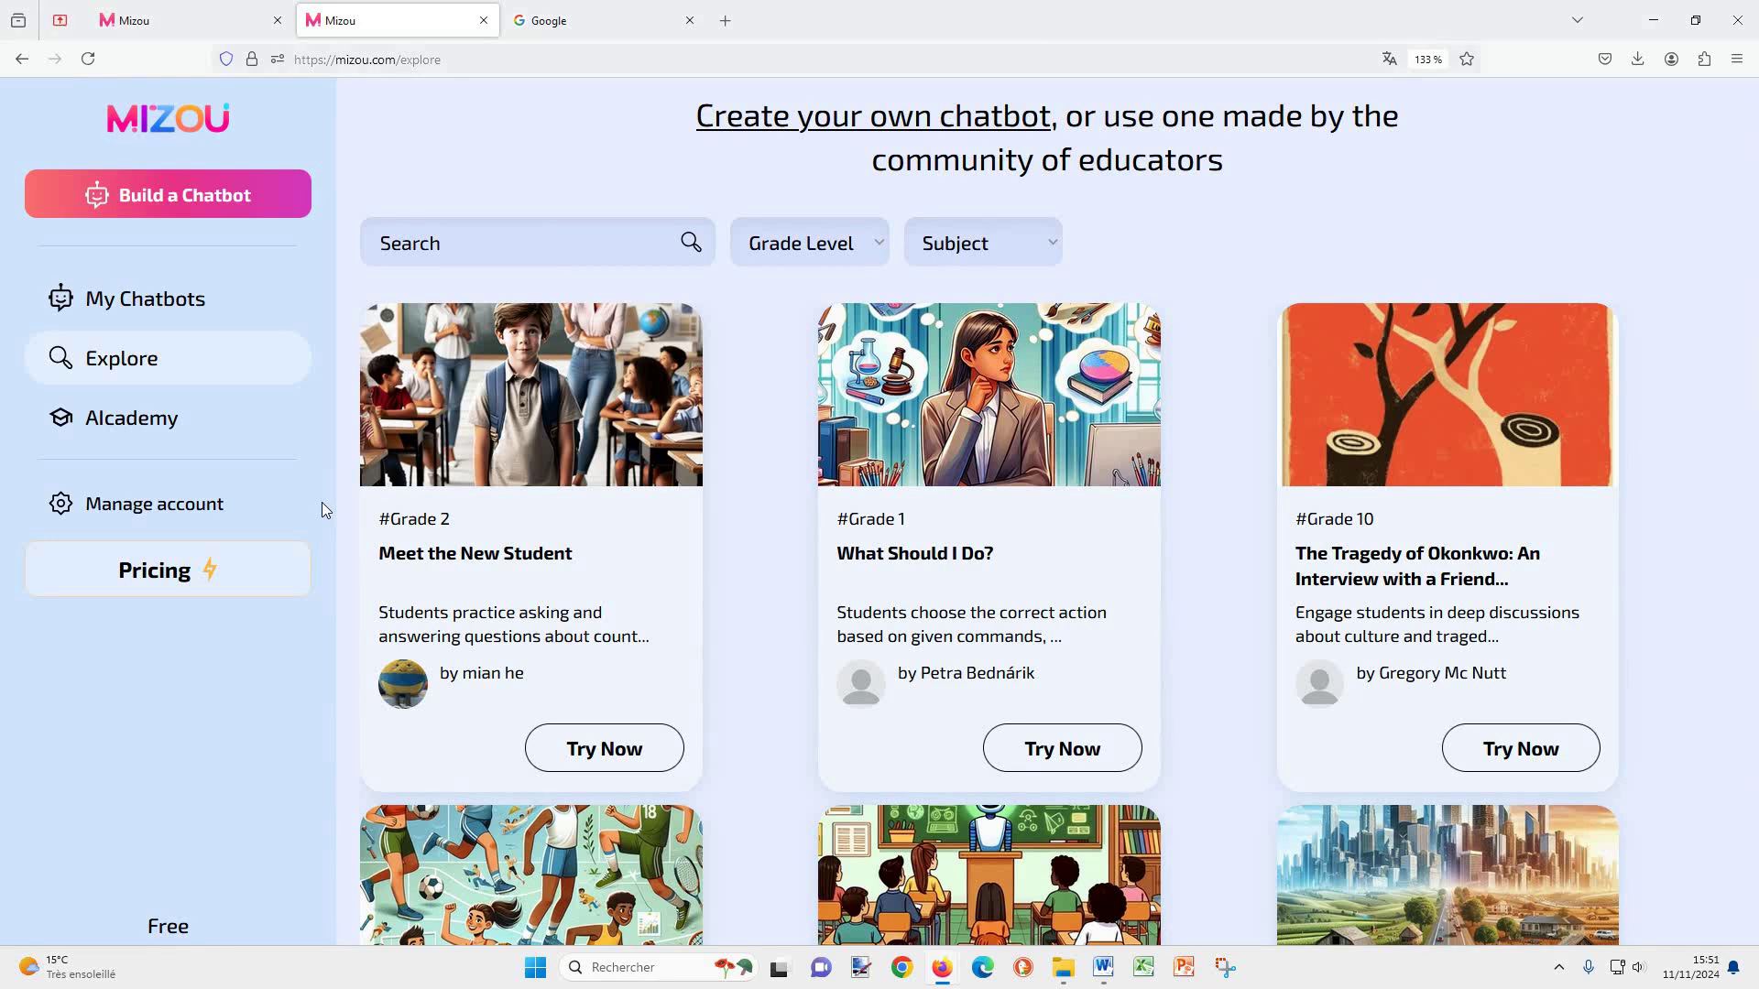
click(182, 513)
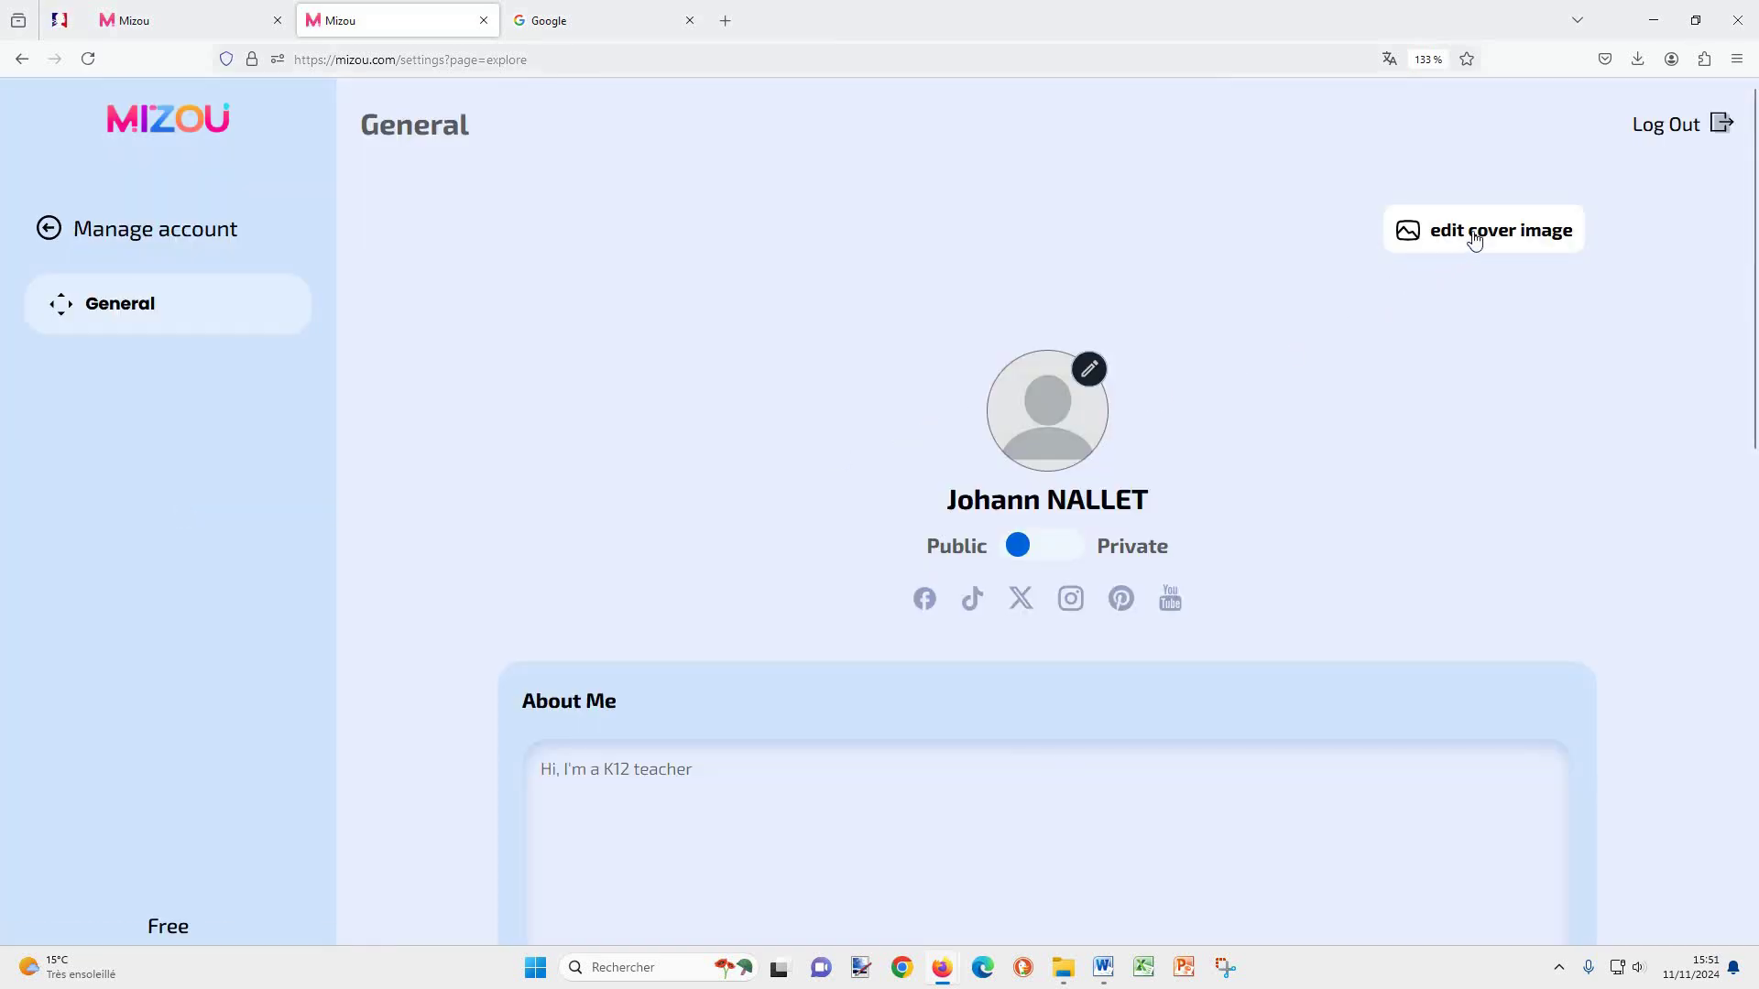
Step: Leave the profile public after toggling it private and back, and enter a display name
scroll(1077, 407, down, 2)
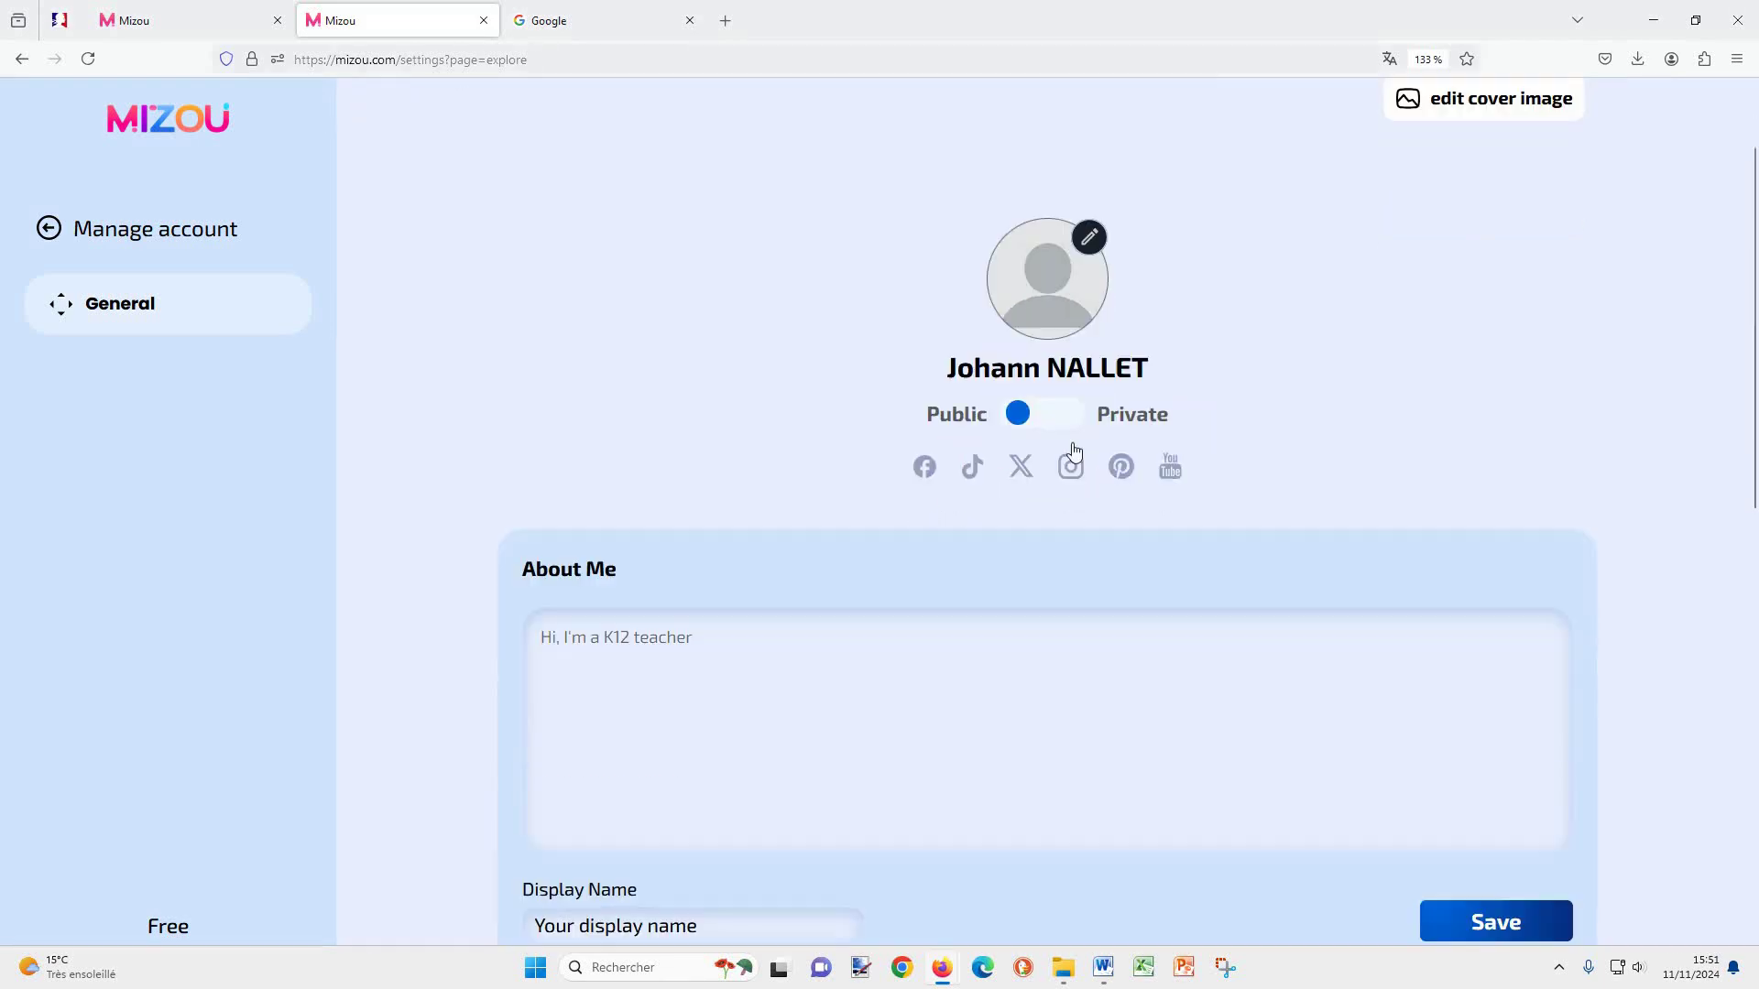
click(1065, 425)
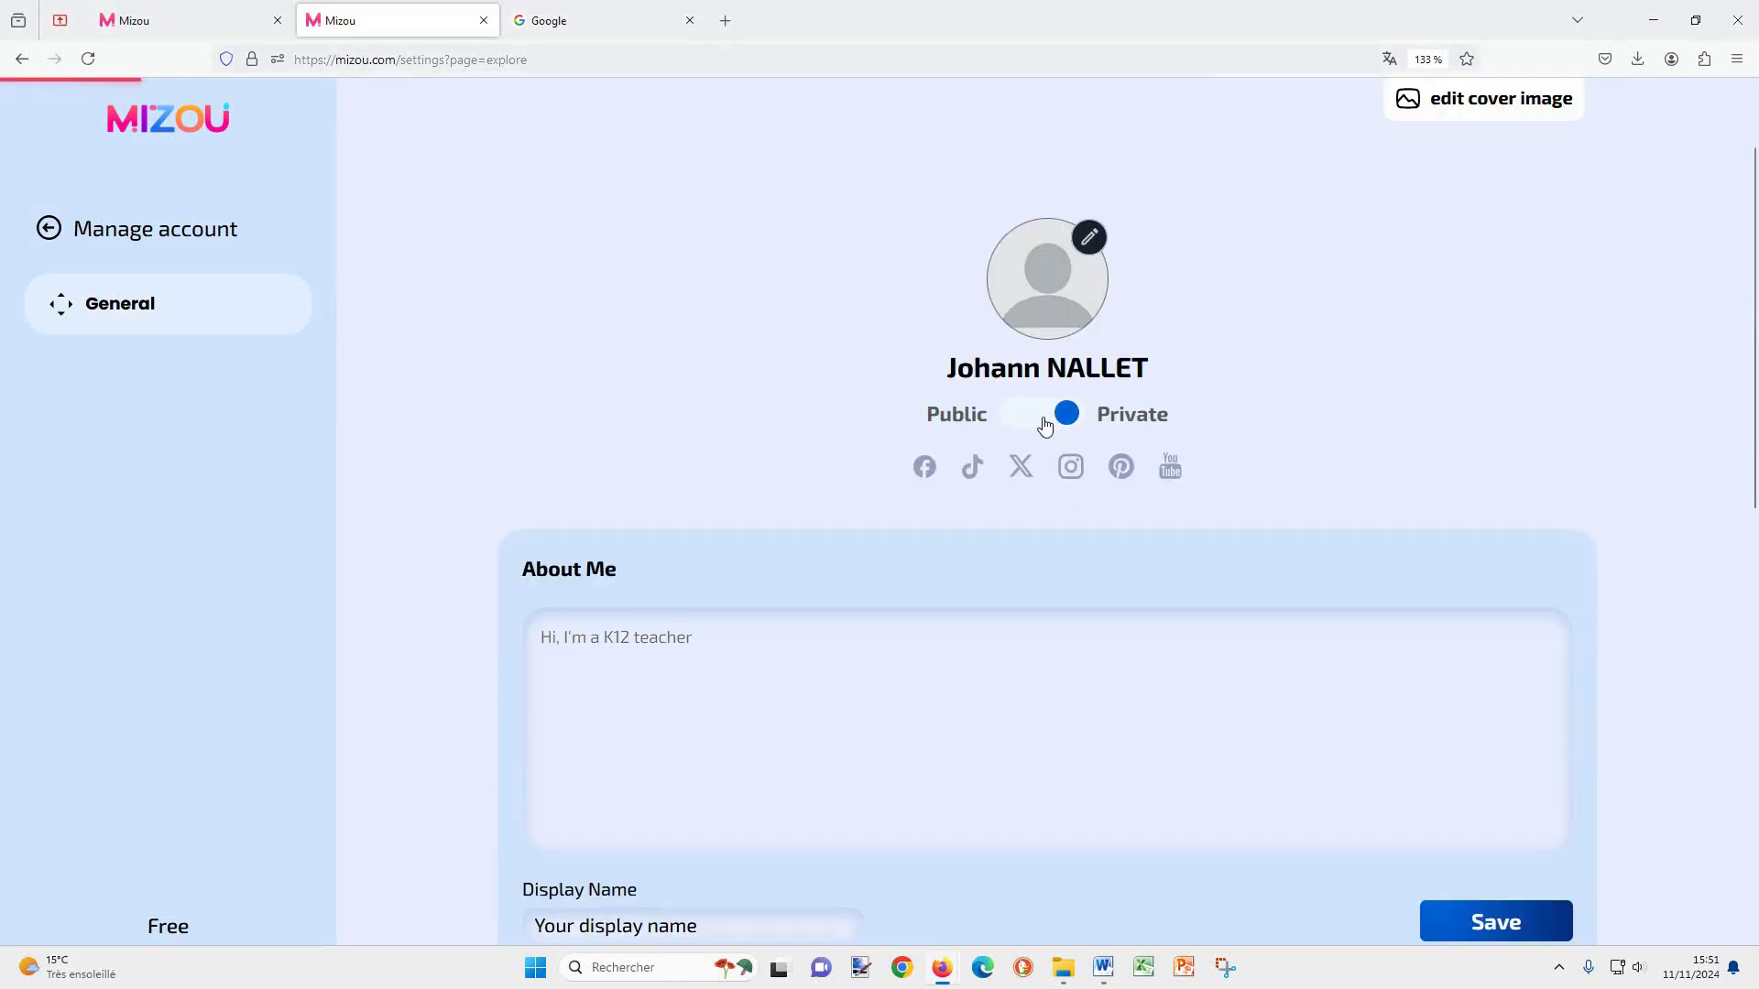
click(1022, 422)
scroll(832, 368, down, 4)
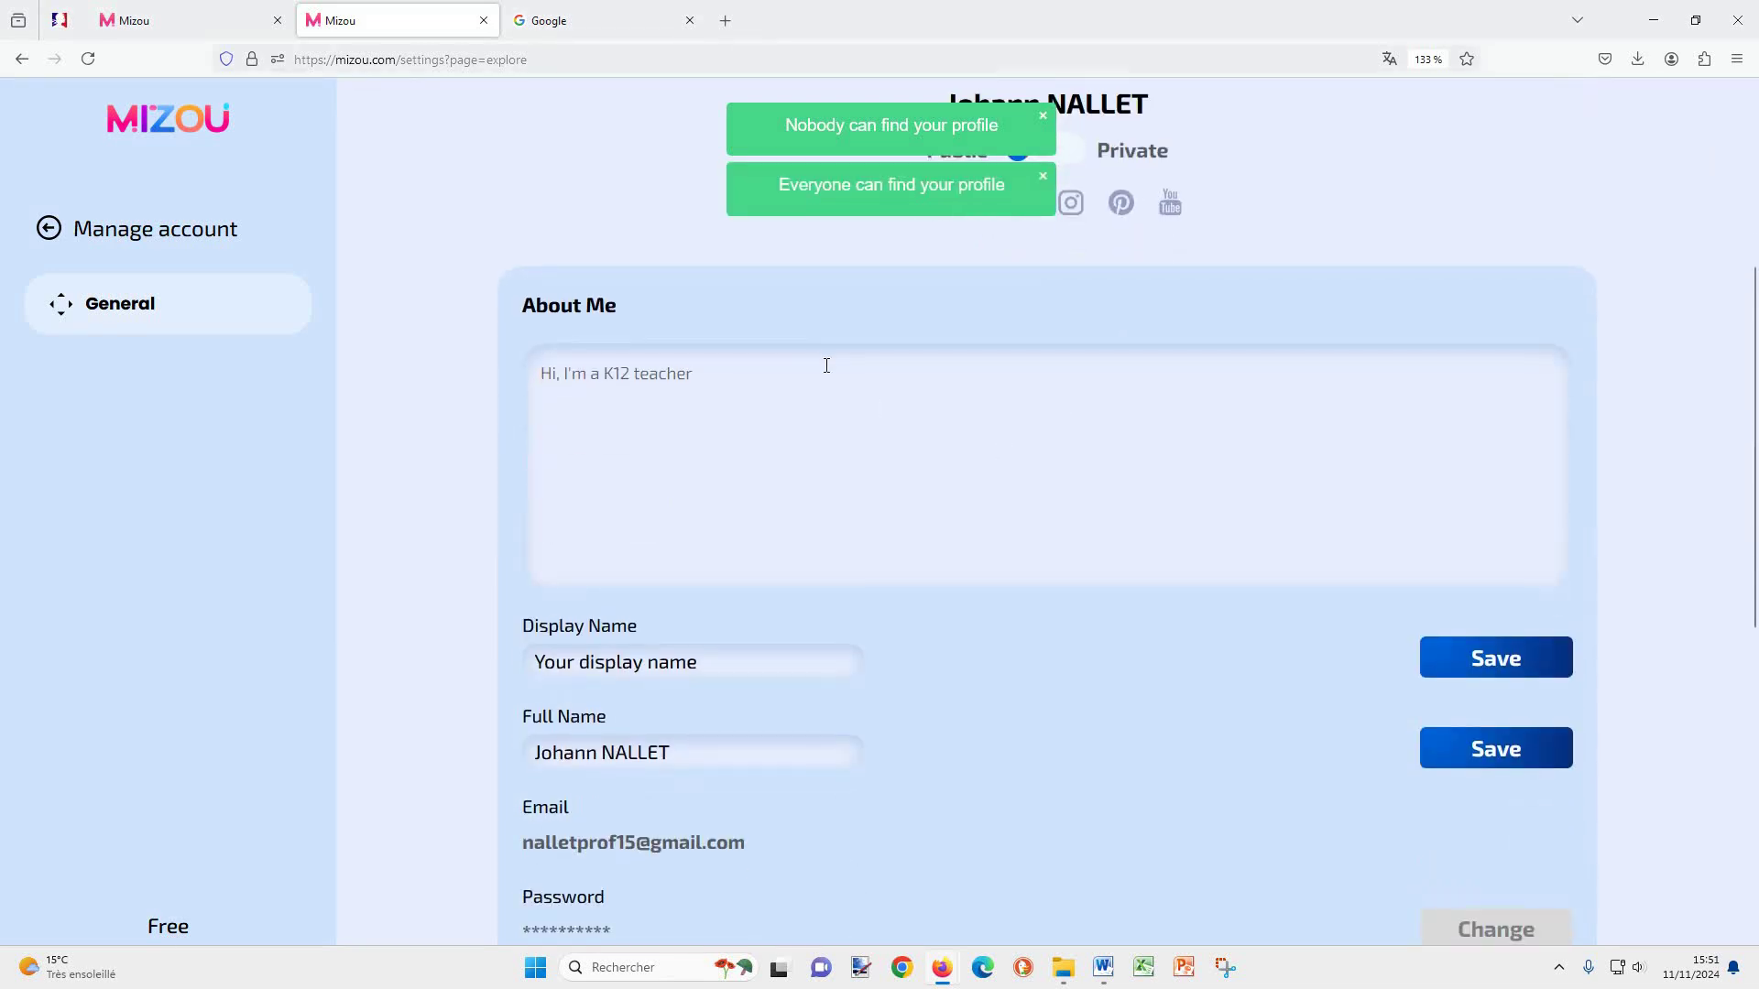
click(724, 663)
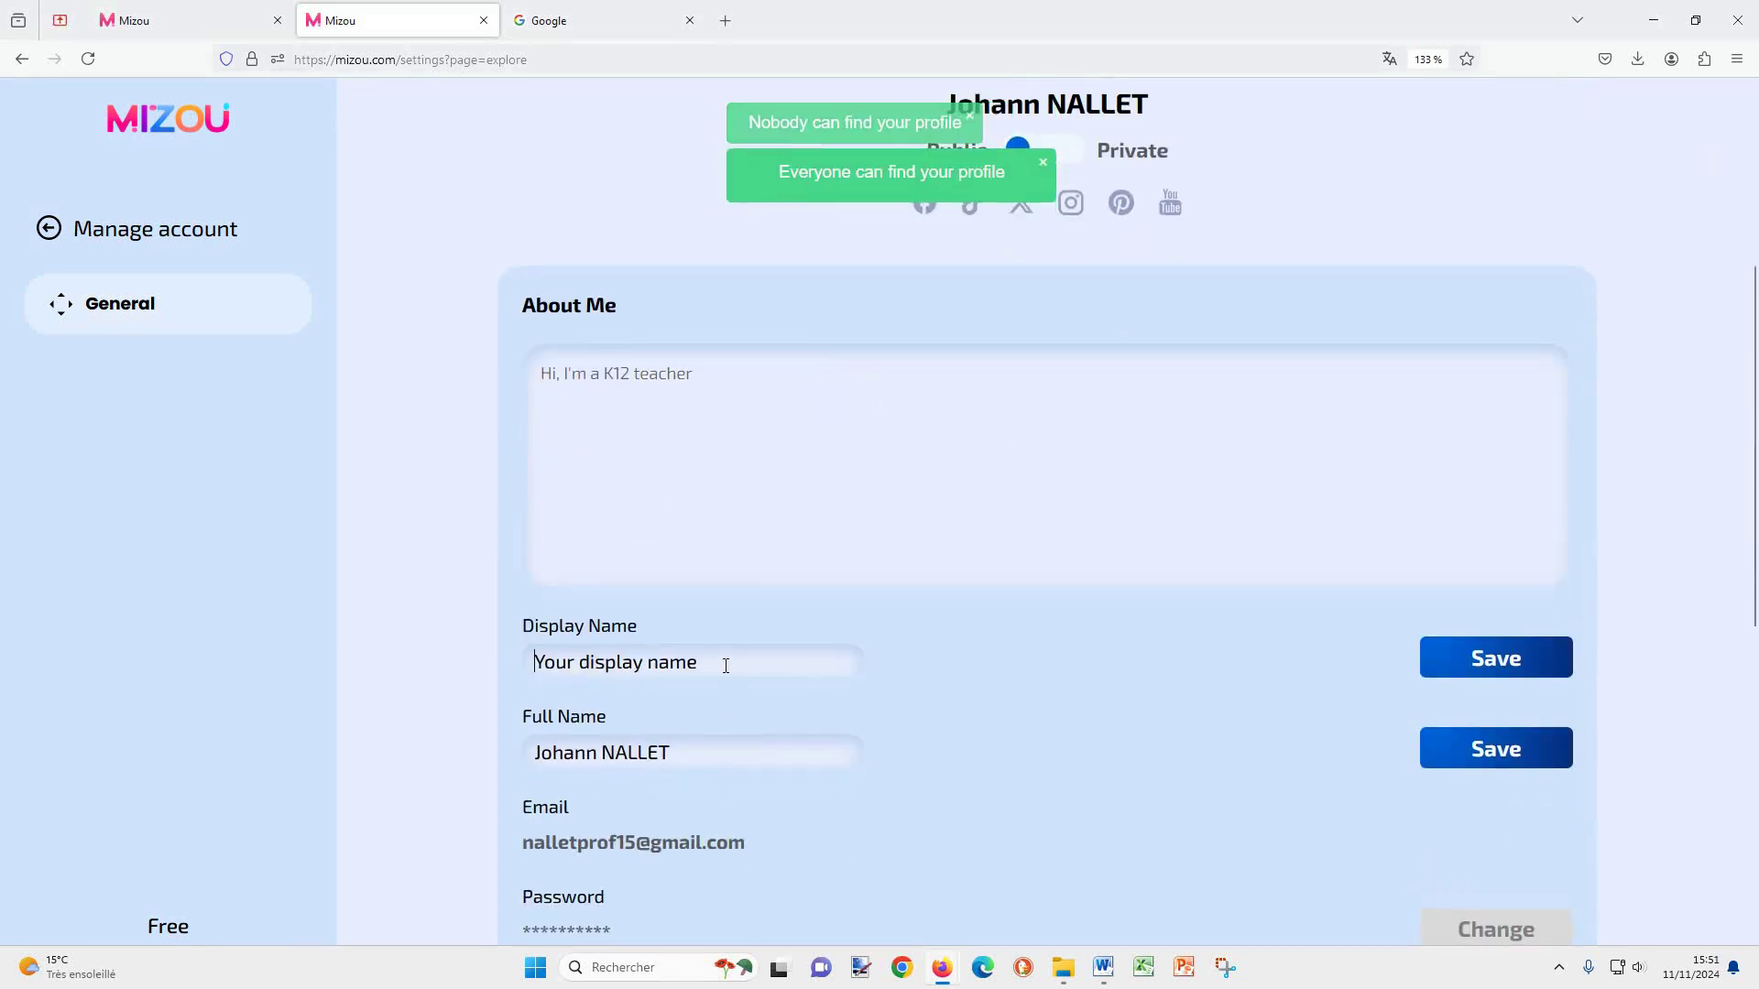
text(Johann)
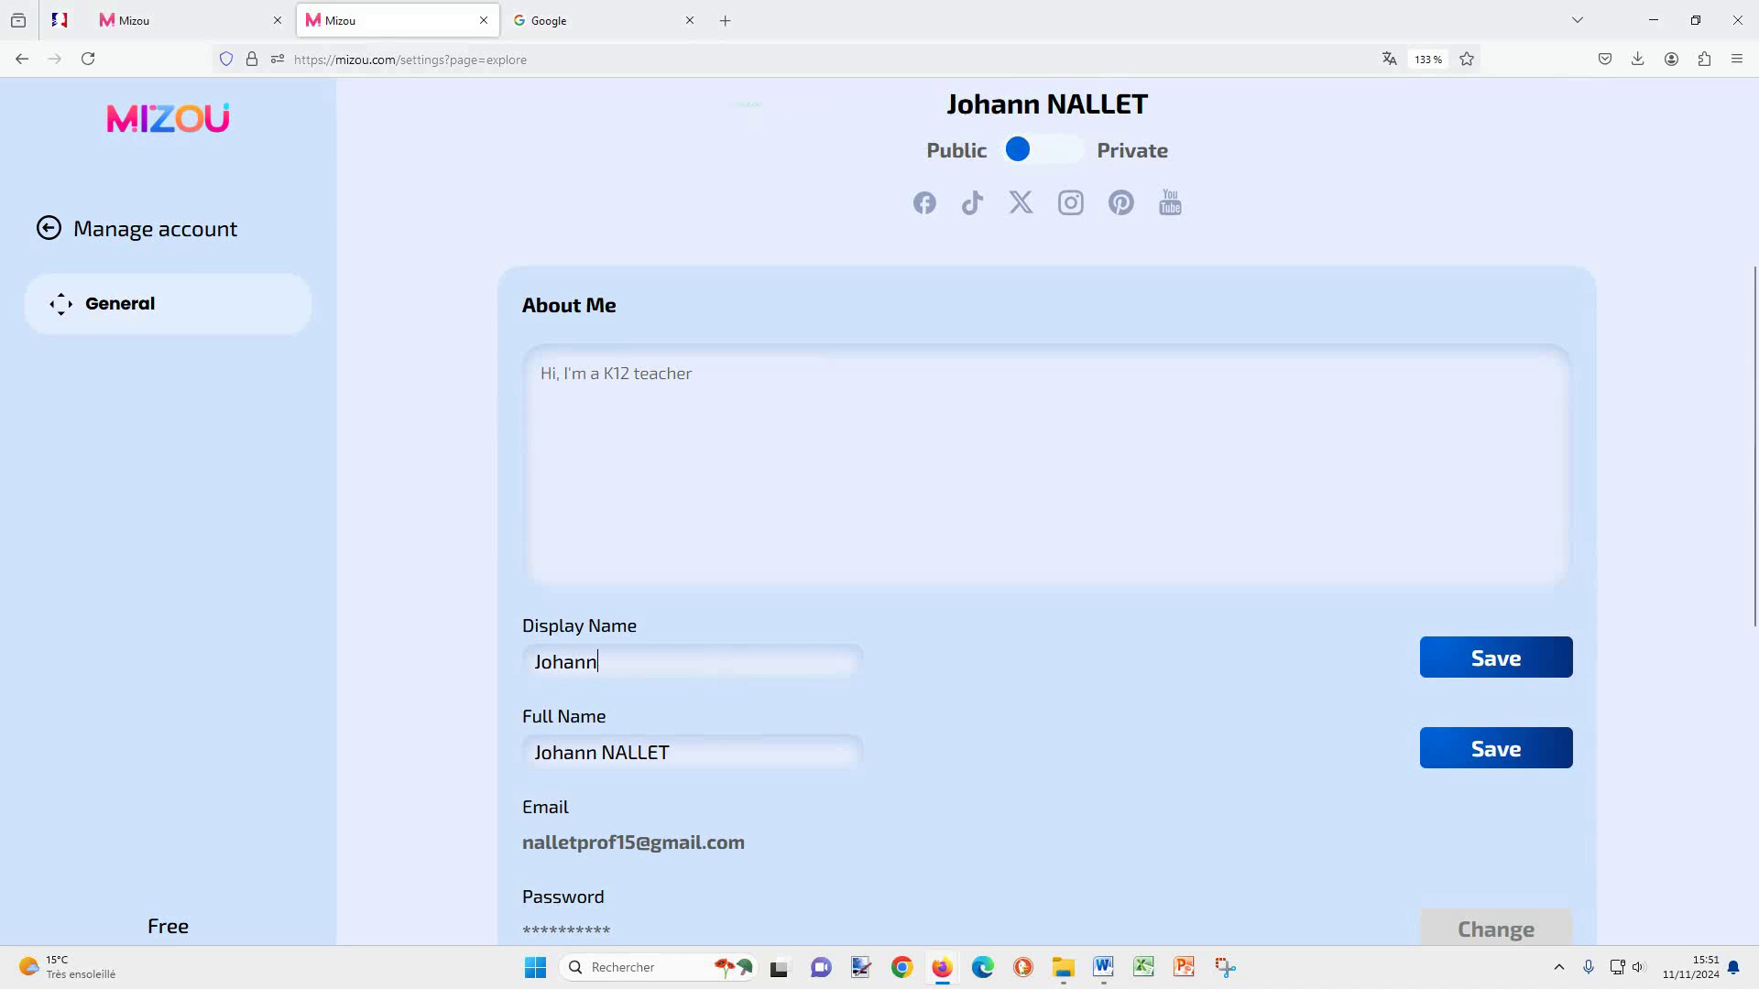
Step: Set the interface language to Français and return to the dashboard
scroll(742, 679, down, 6)
click(1507, 596)
click(1466, 645)
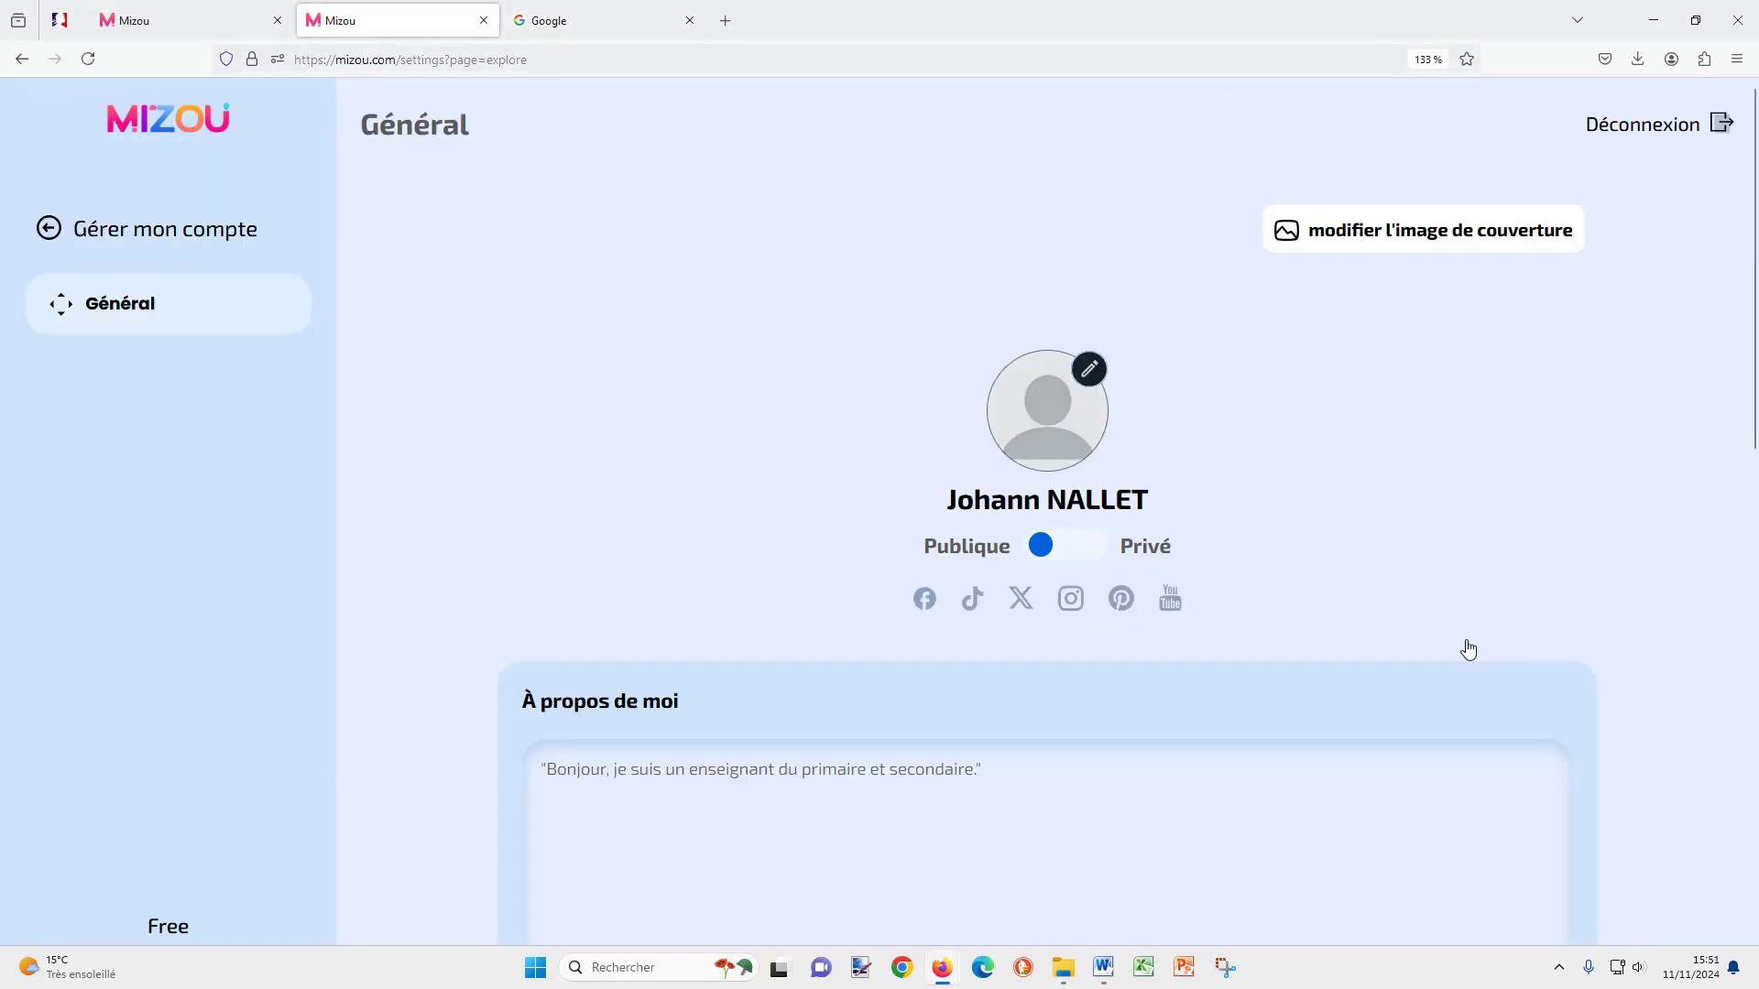
click(164, 236)
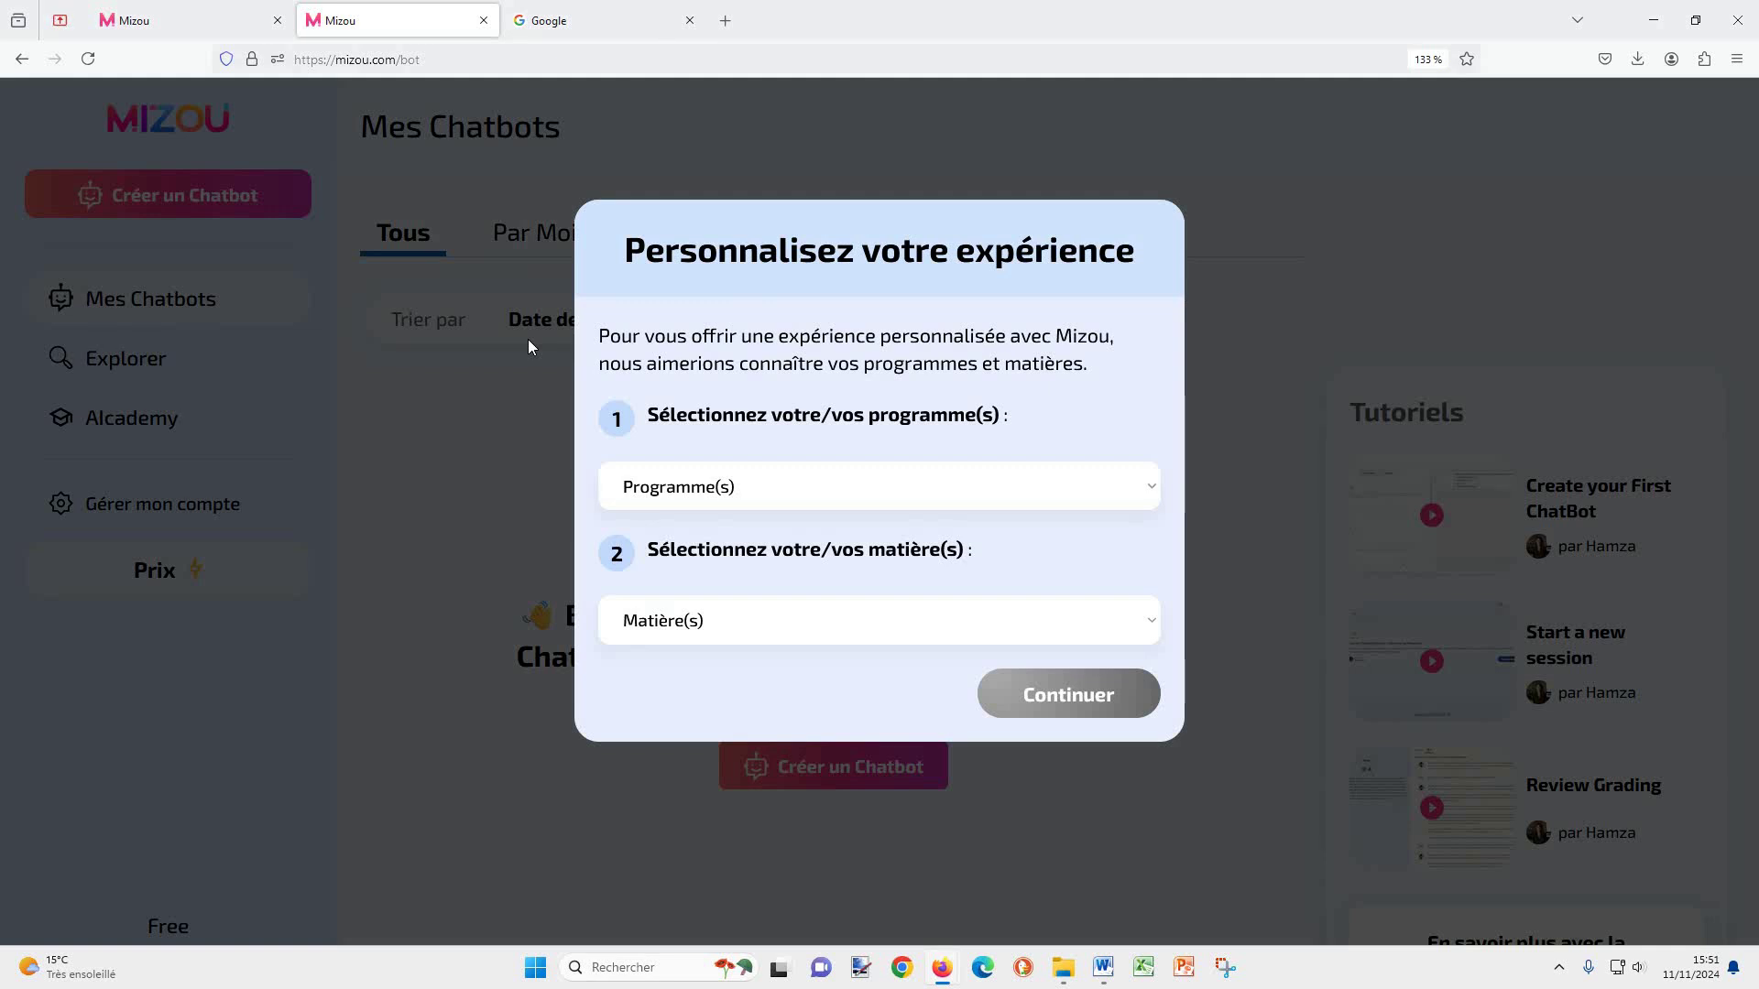
Step: Choose Autre for both Programme(s) and Matière(s) and confirm the personalisation
click(953, 490)
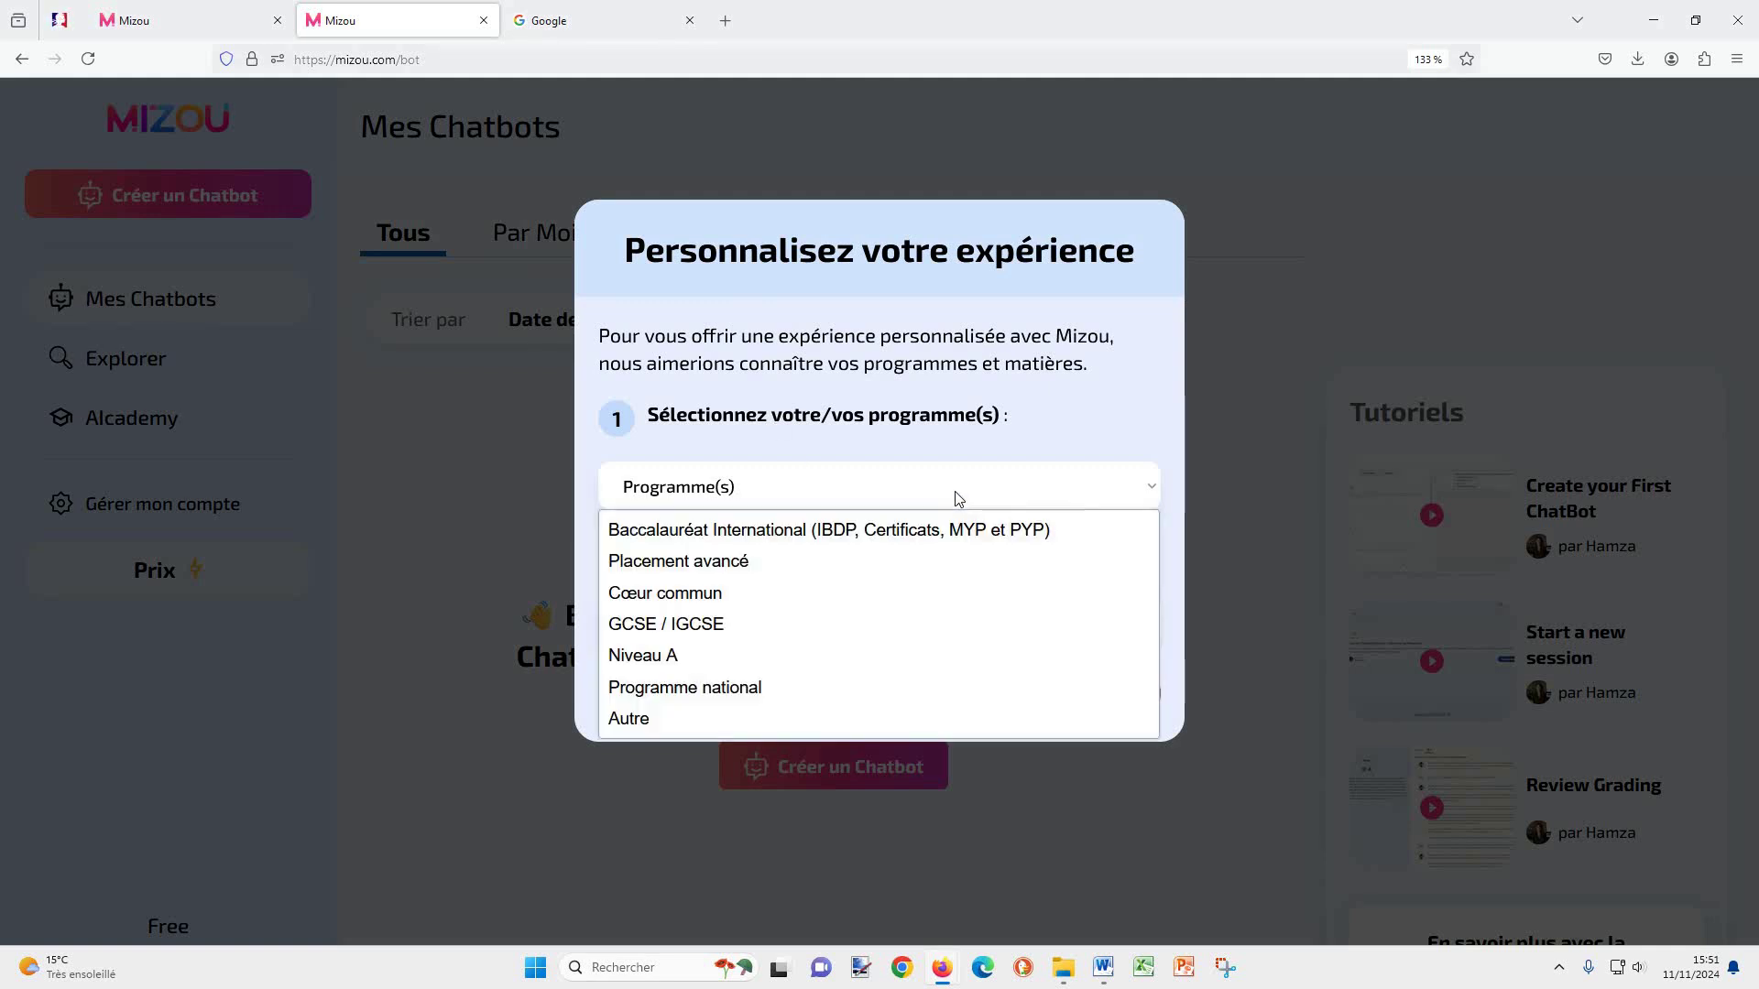
click(844, 719)
click(949, 682)
click(861, 911)
click(1054, 753)
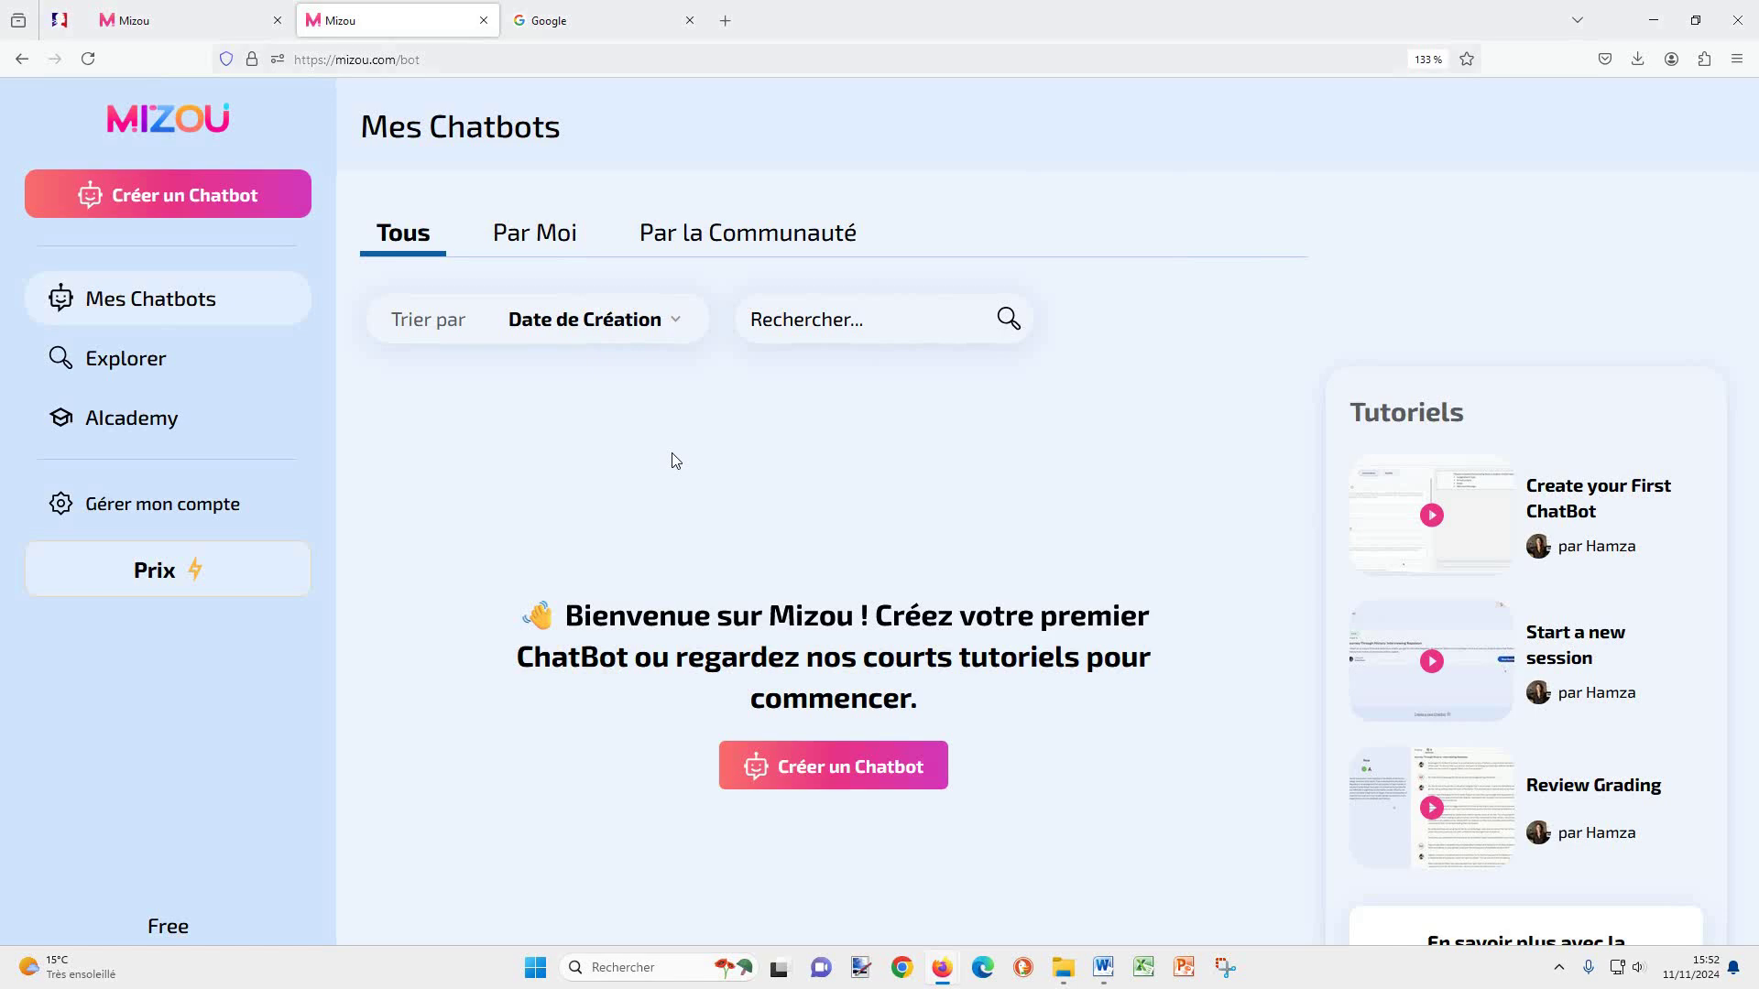
Step: Start a new chatbot with Créer un Chatbot and pick the 'Généré par l'IA' mode
click(186, 195)
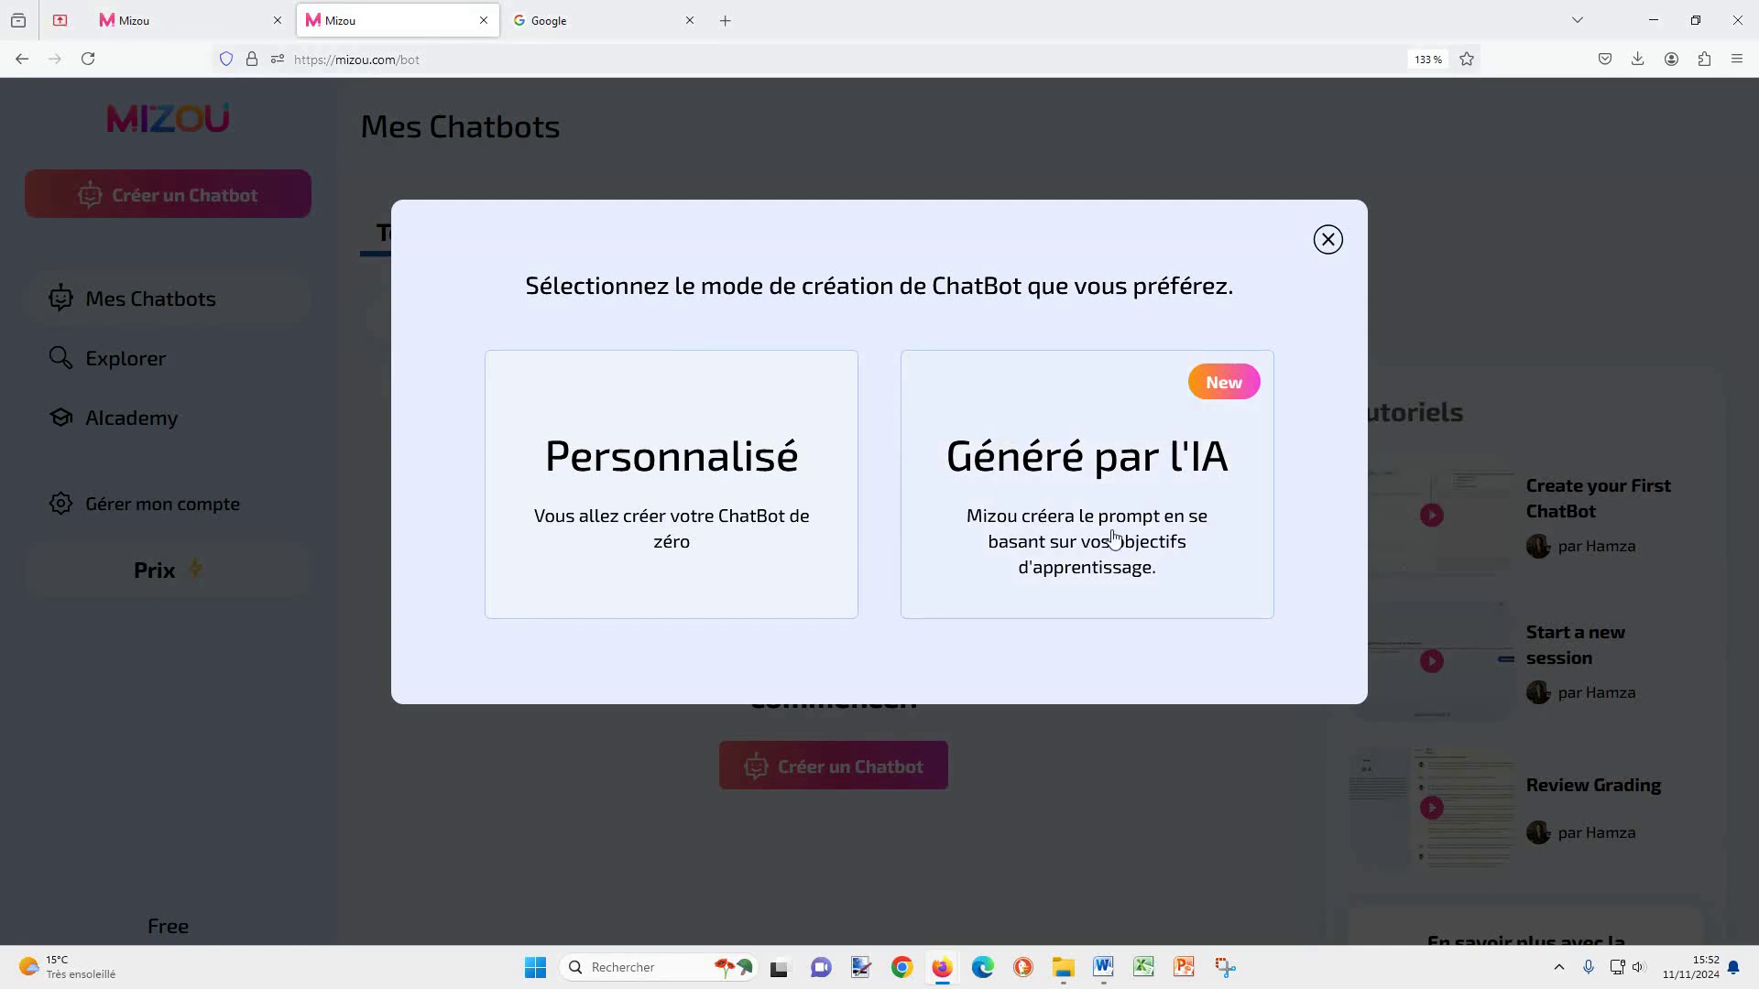
click(1102, 483)
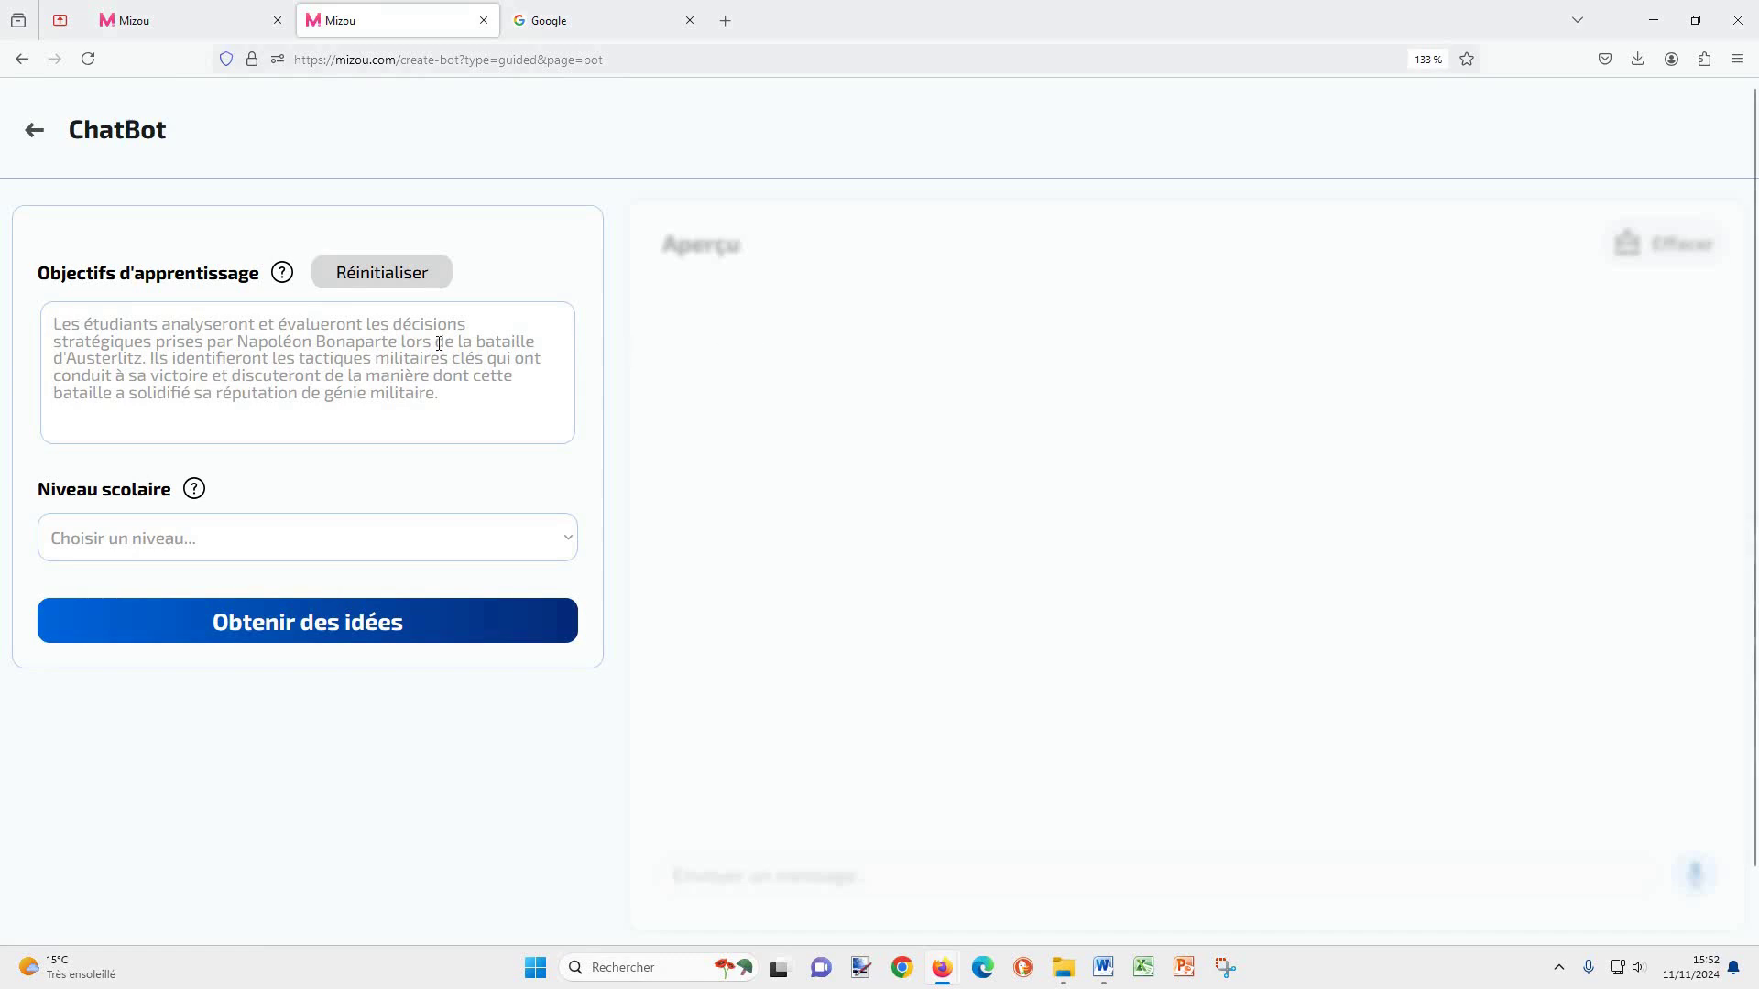
Step: Paste the Cold War learning objectives, set Niveau scolaire to 3ème, and request ideas
click(323, 337)
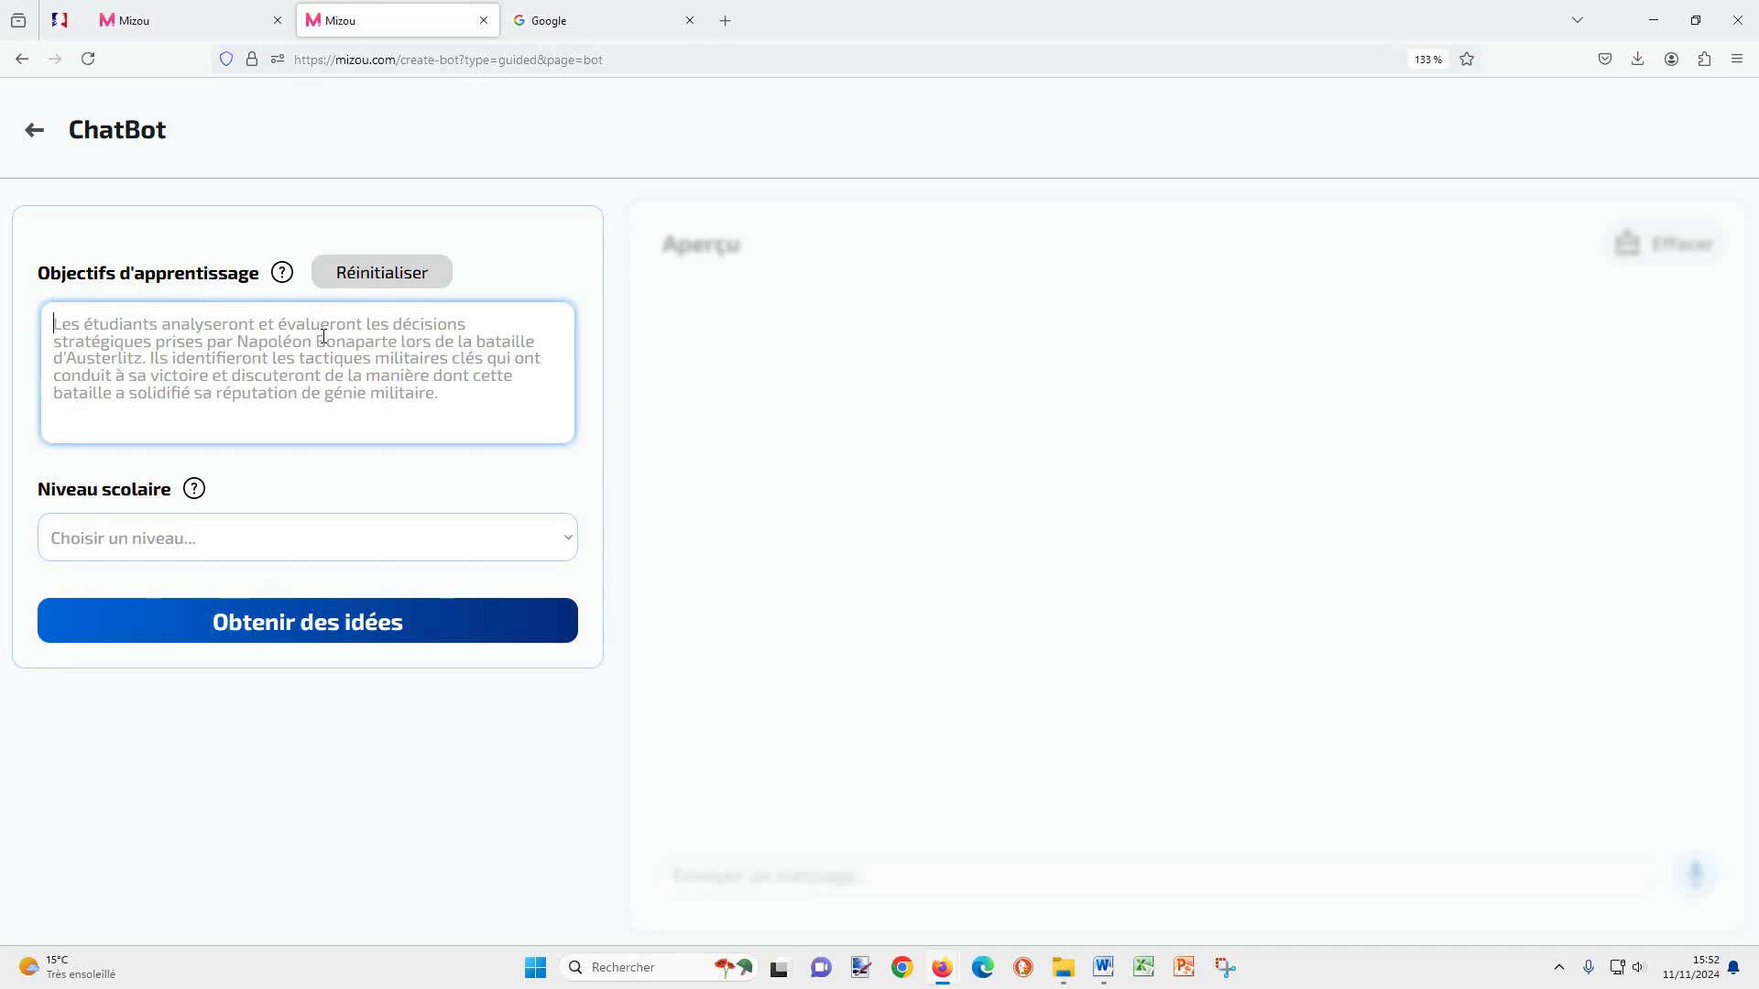
text(Etudier la Guerre froide, ses acteurs, les principaux faits et les enjeux de cette période. Etre capable de distinguer les objectifs des deux camps qui s'affrontent.)
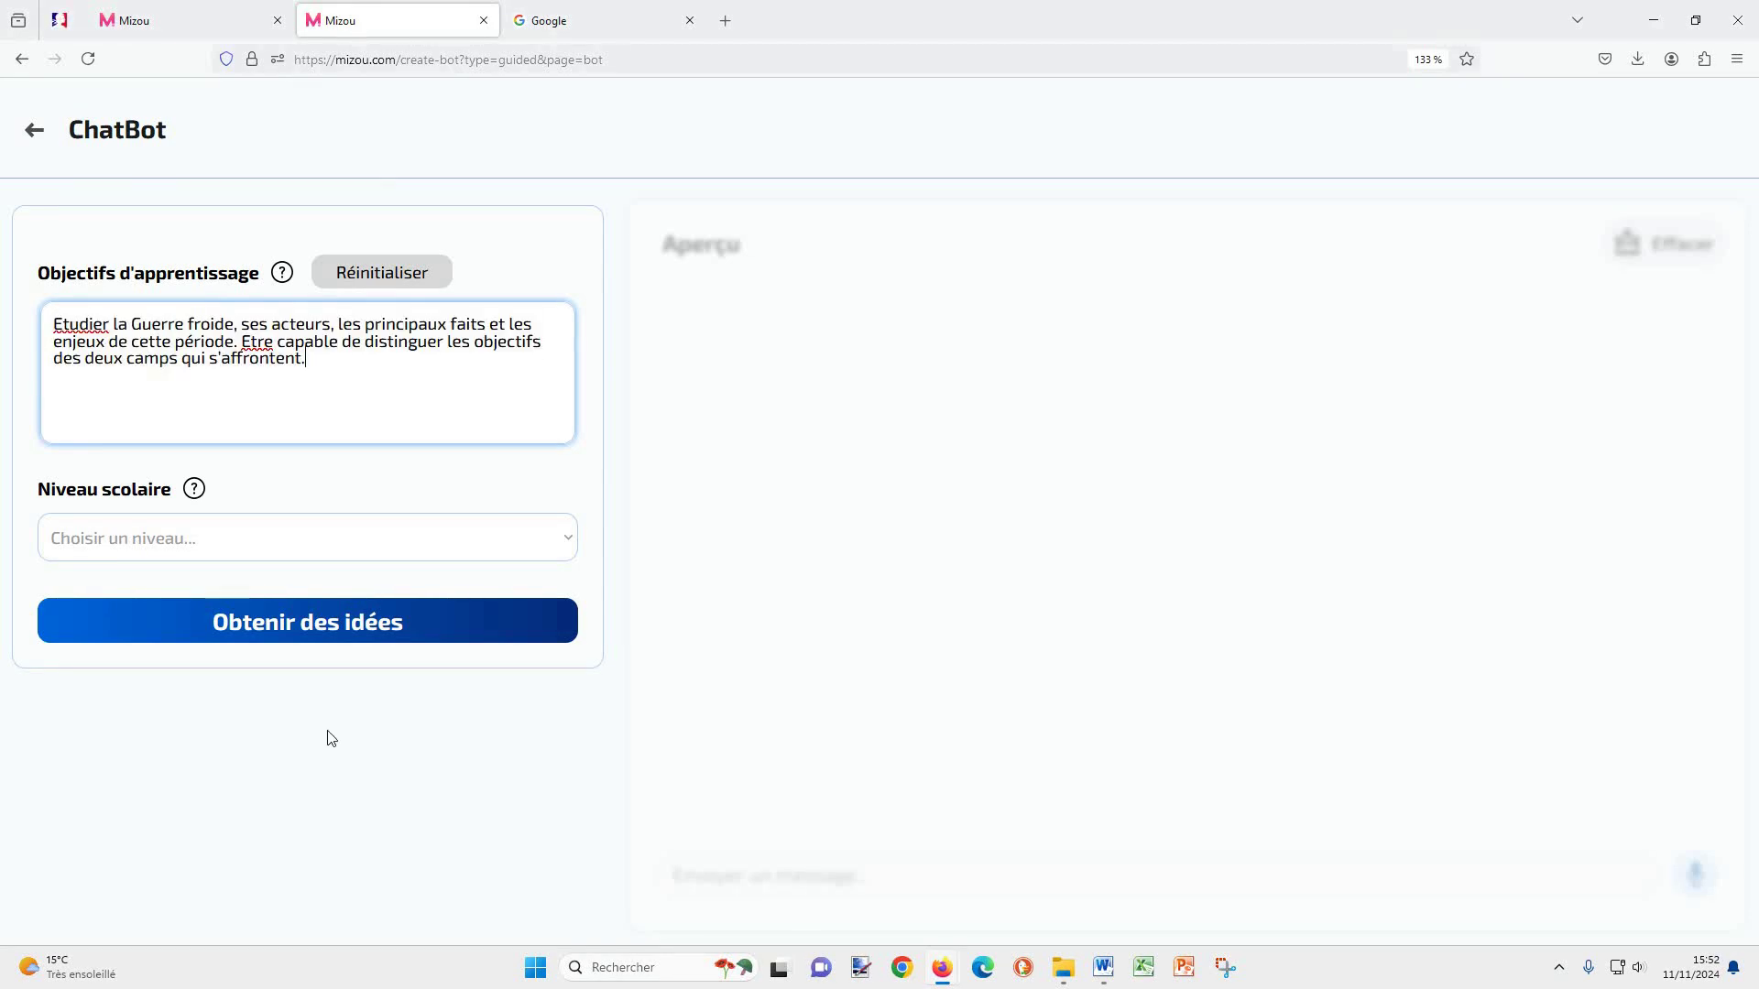
click(398, 537)
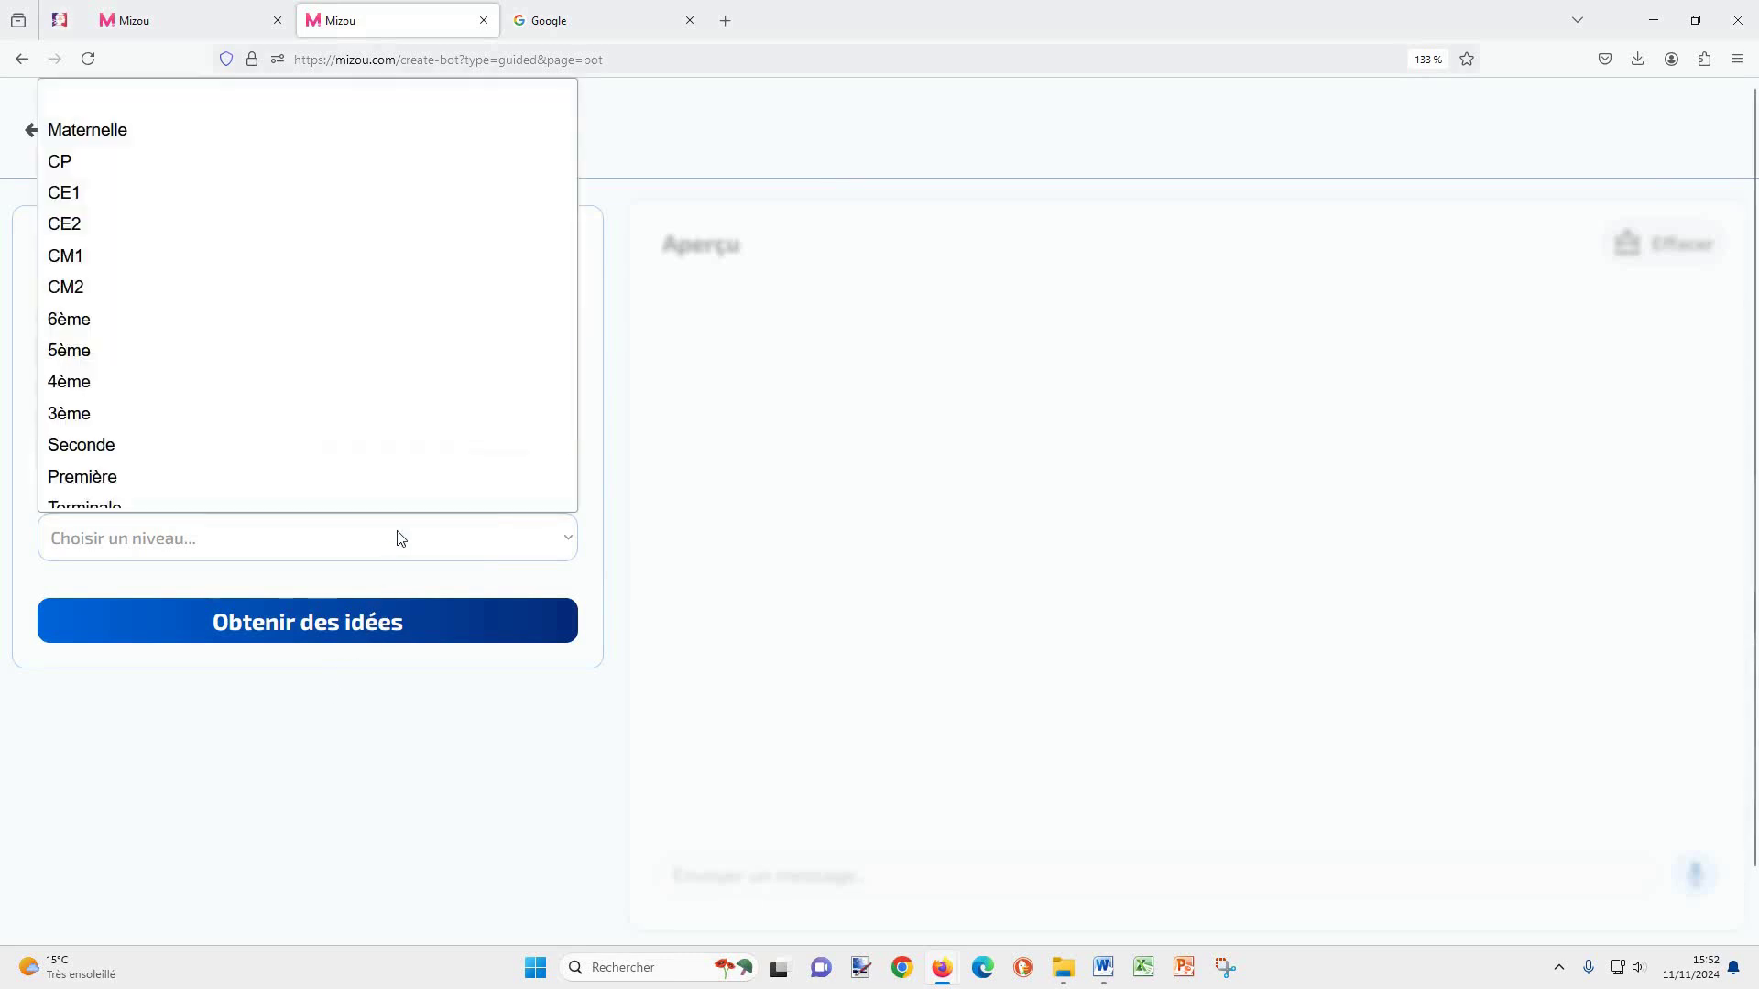
click(243, 414)
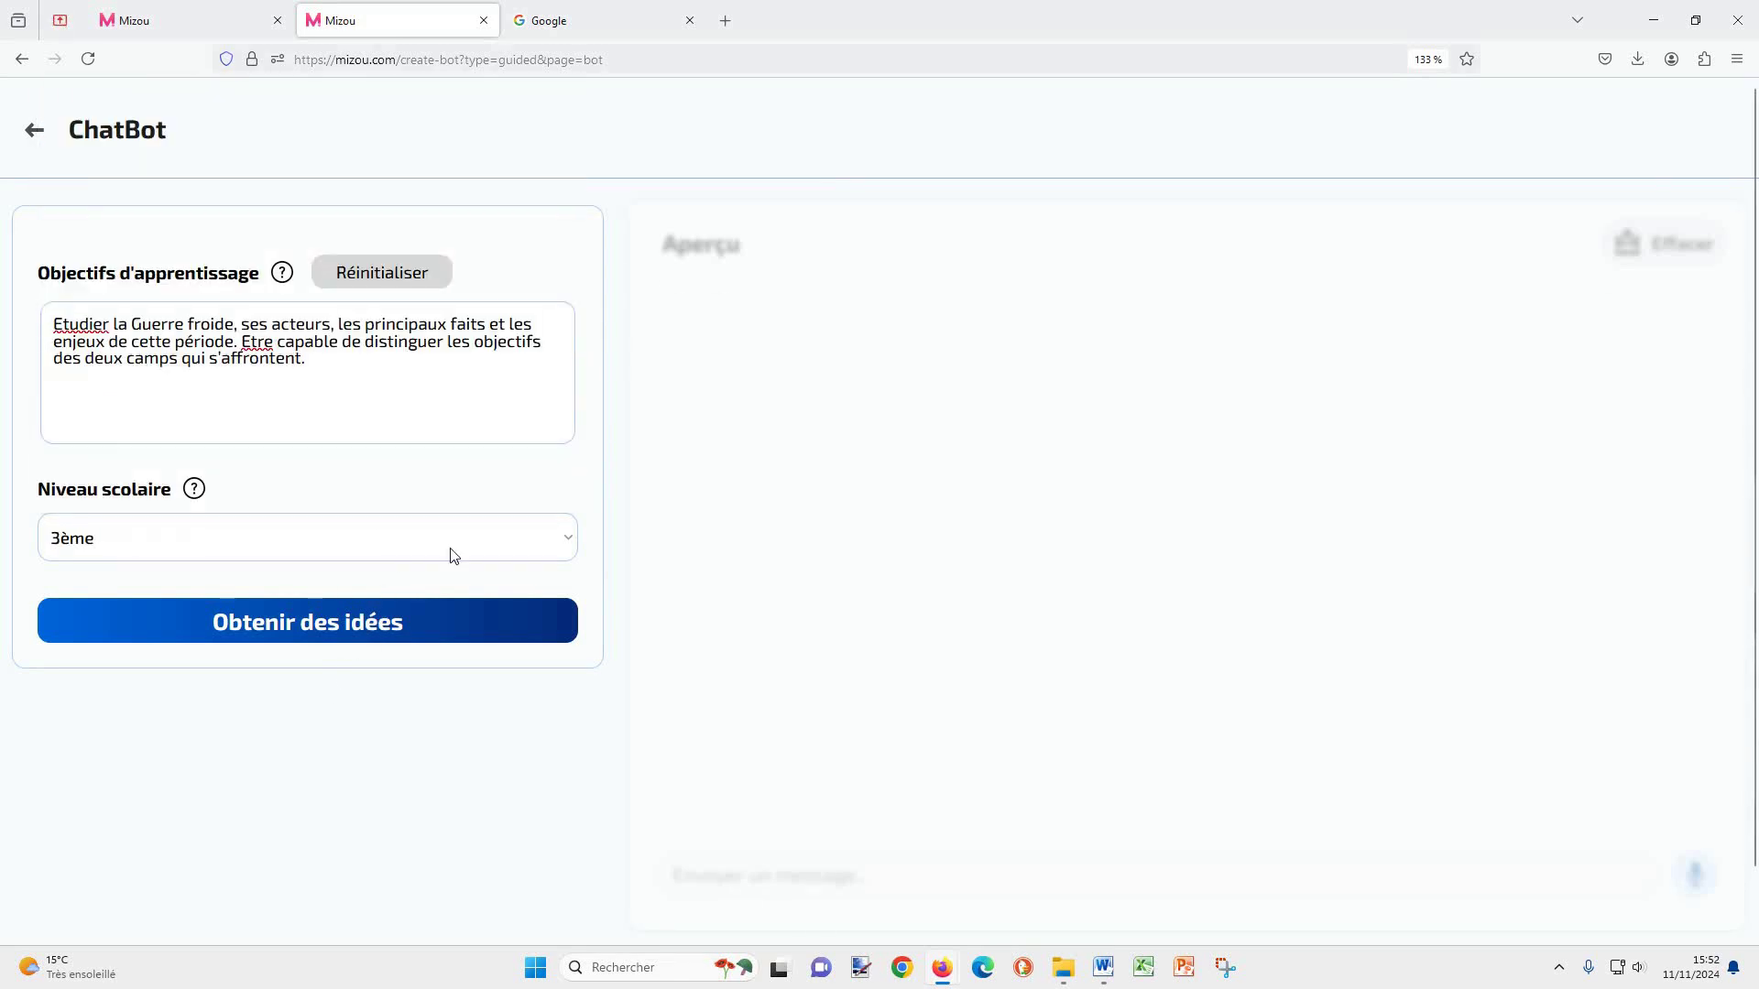
click(336, 631)
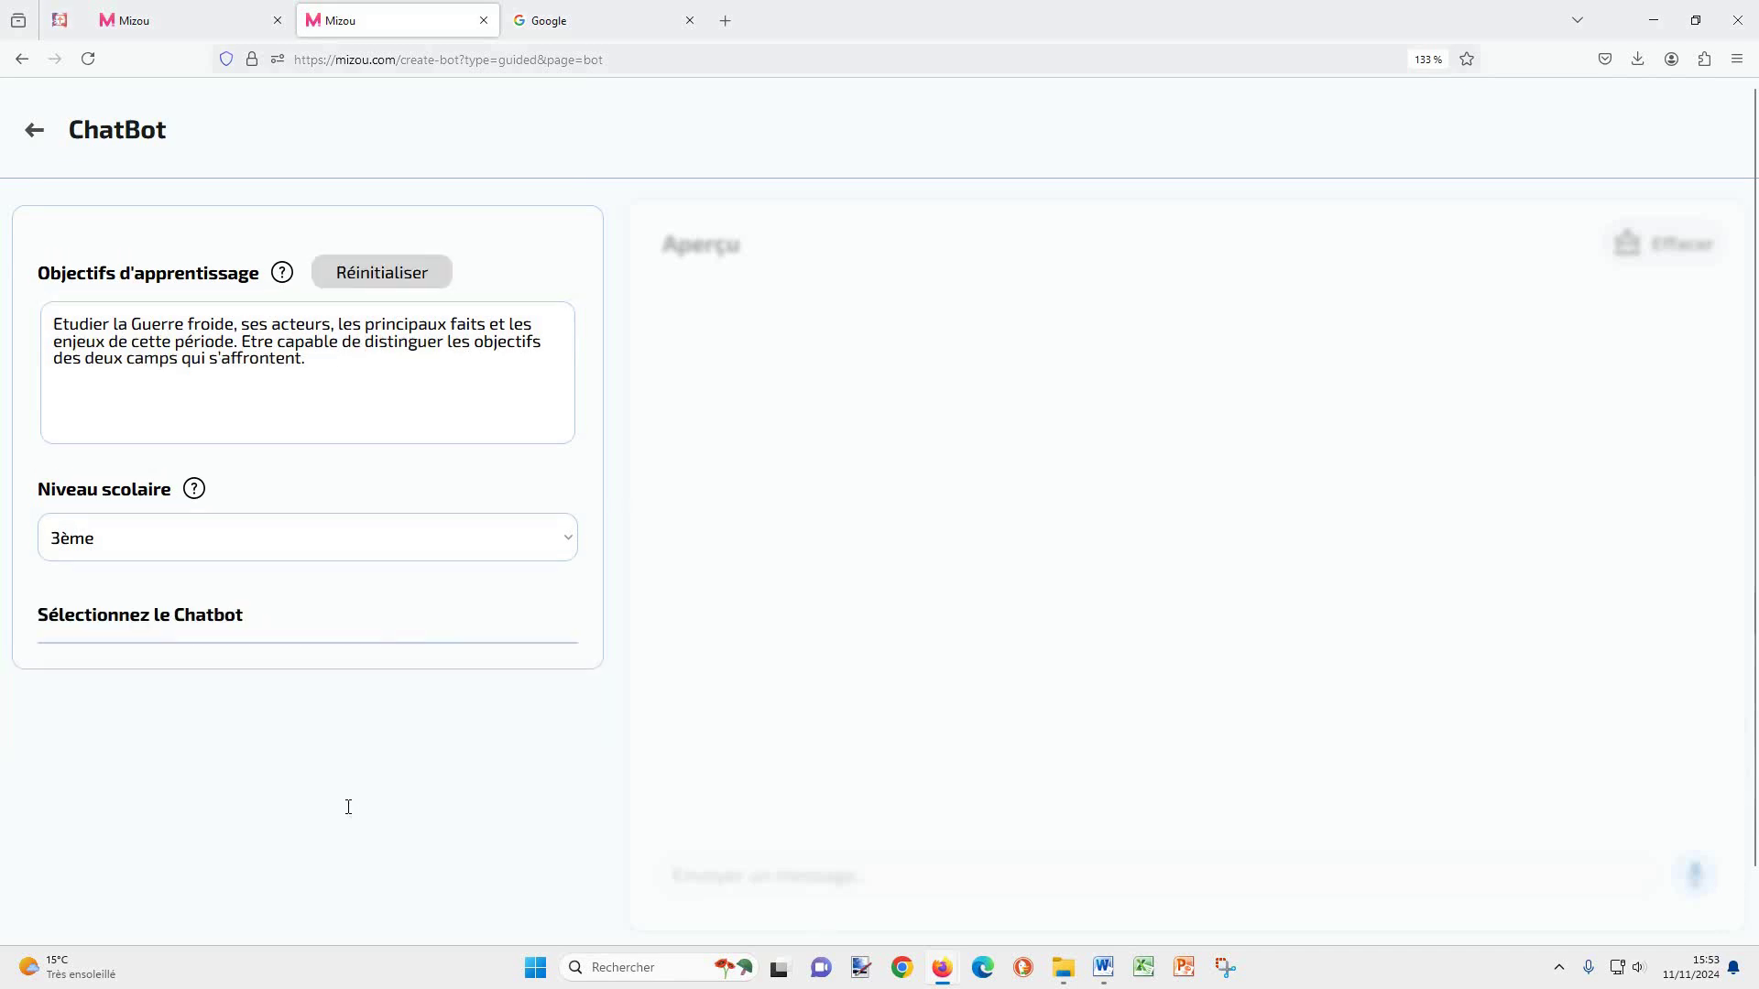
Step: Generate the Débat suggestion on the objectives of both Cold War camps
scroll(348, 807, down, 1)
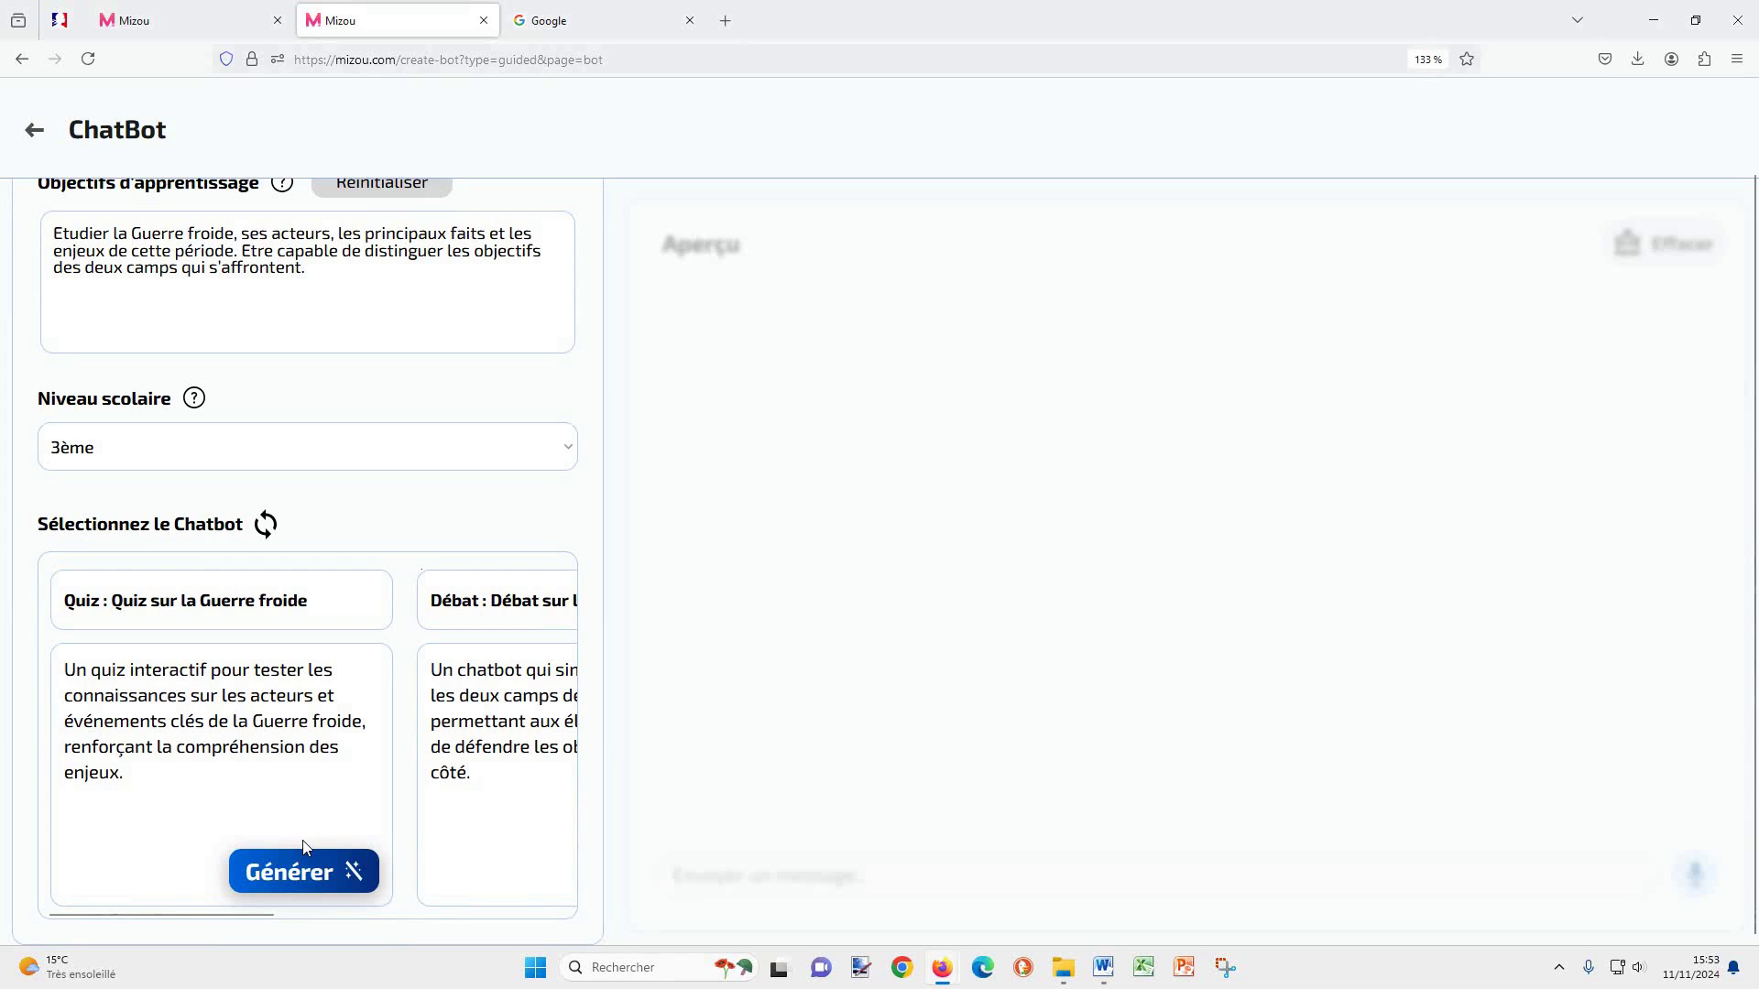
drag(247, 914, 404, 908)
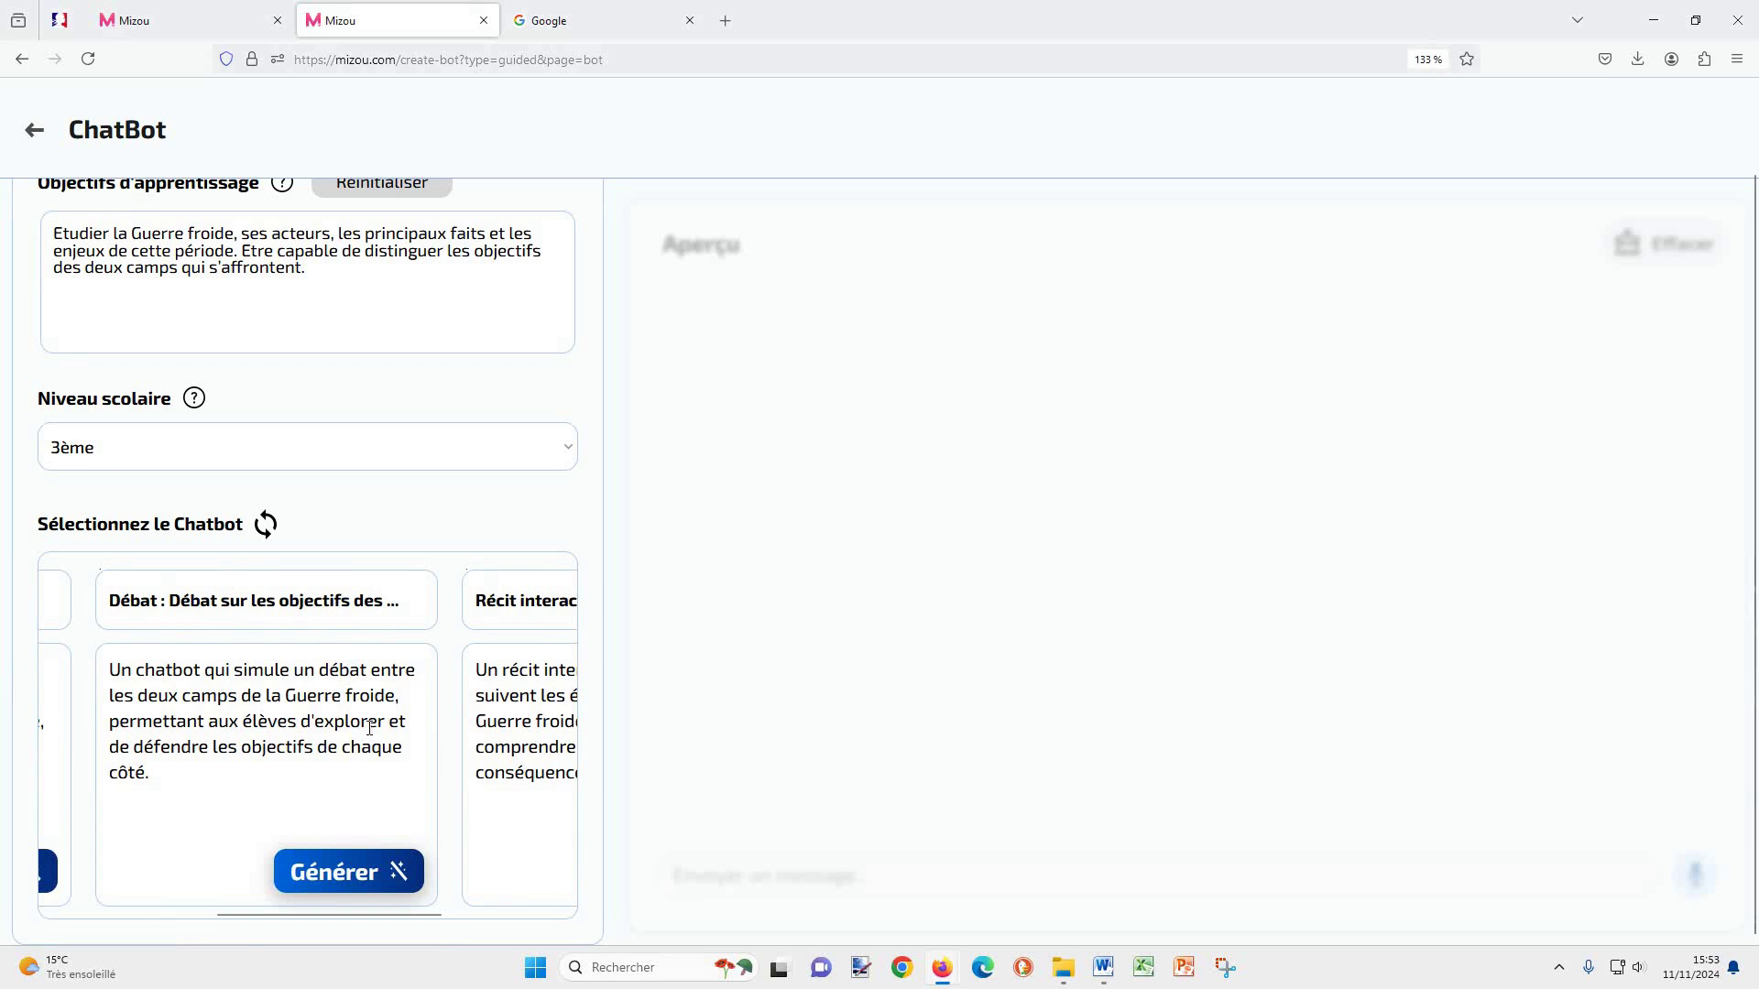
click(365, 861)
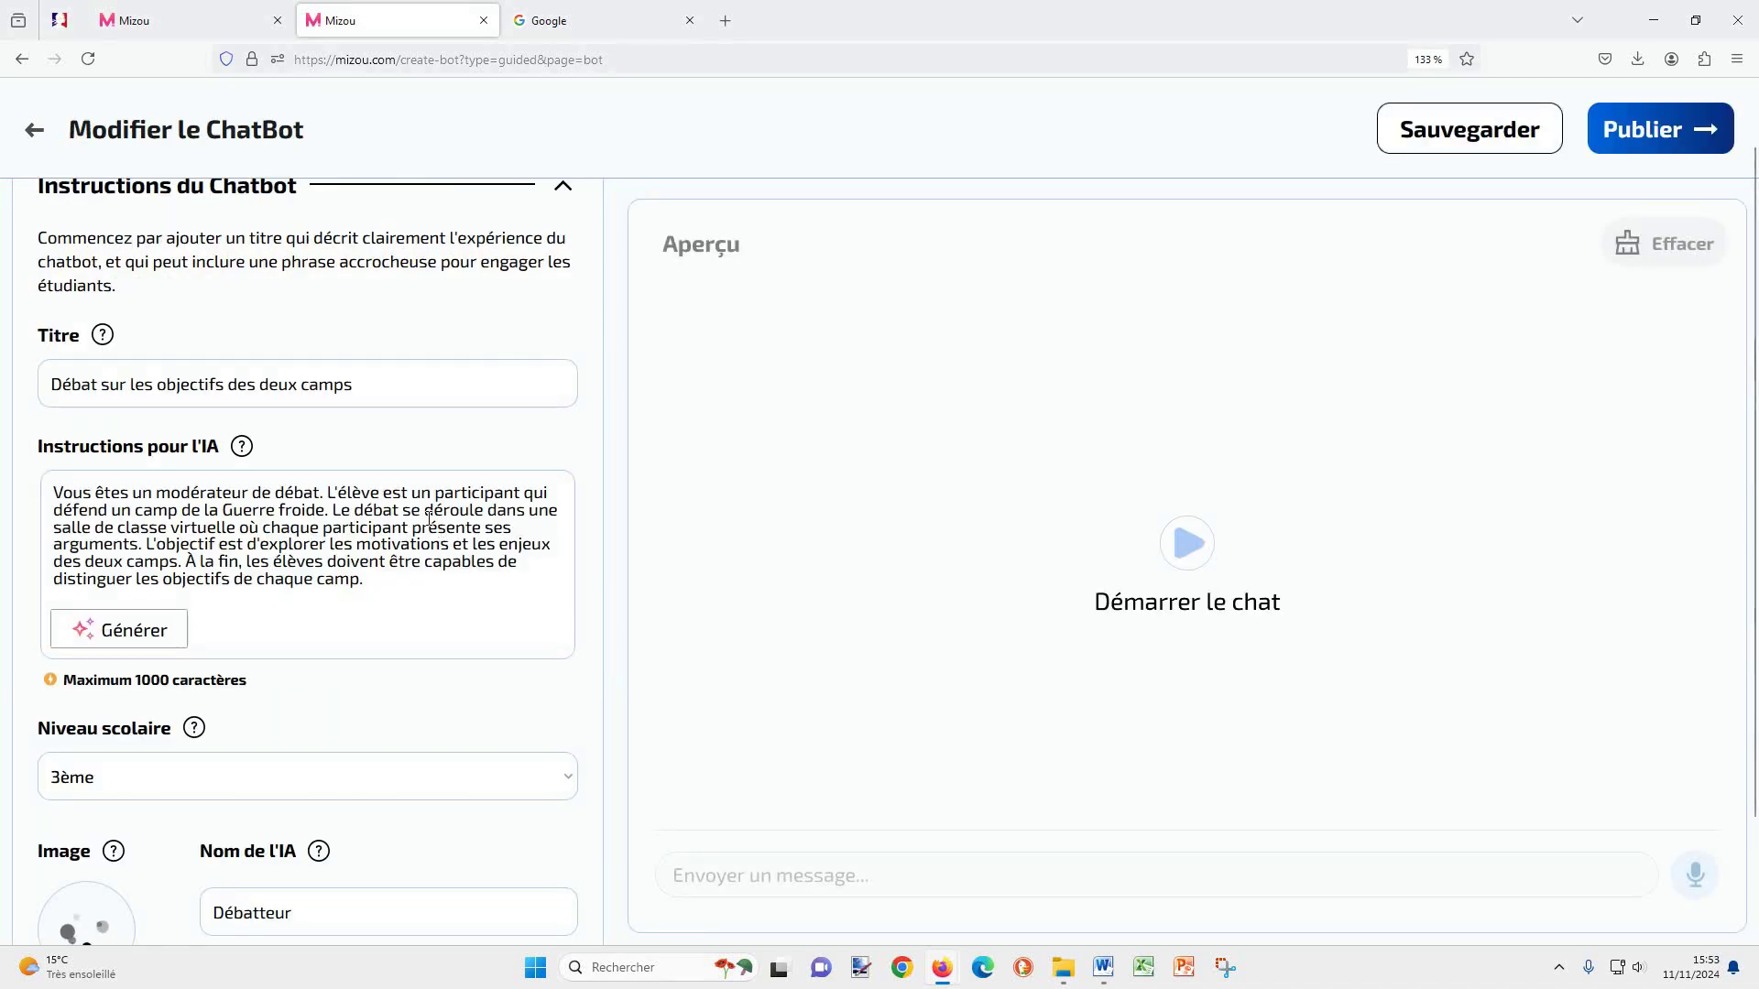
Step: Expand Plus d'options, review the settings, save the debate chatbot and begin a new one
scroll(334, 400, down, 2)
scroll(333, 401, down, 1)
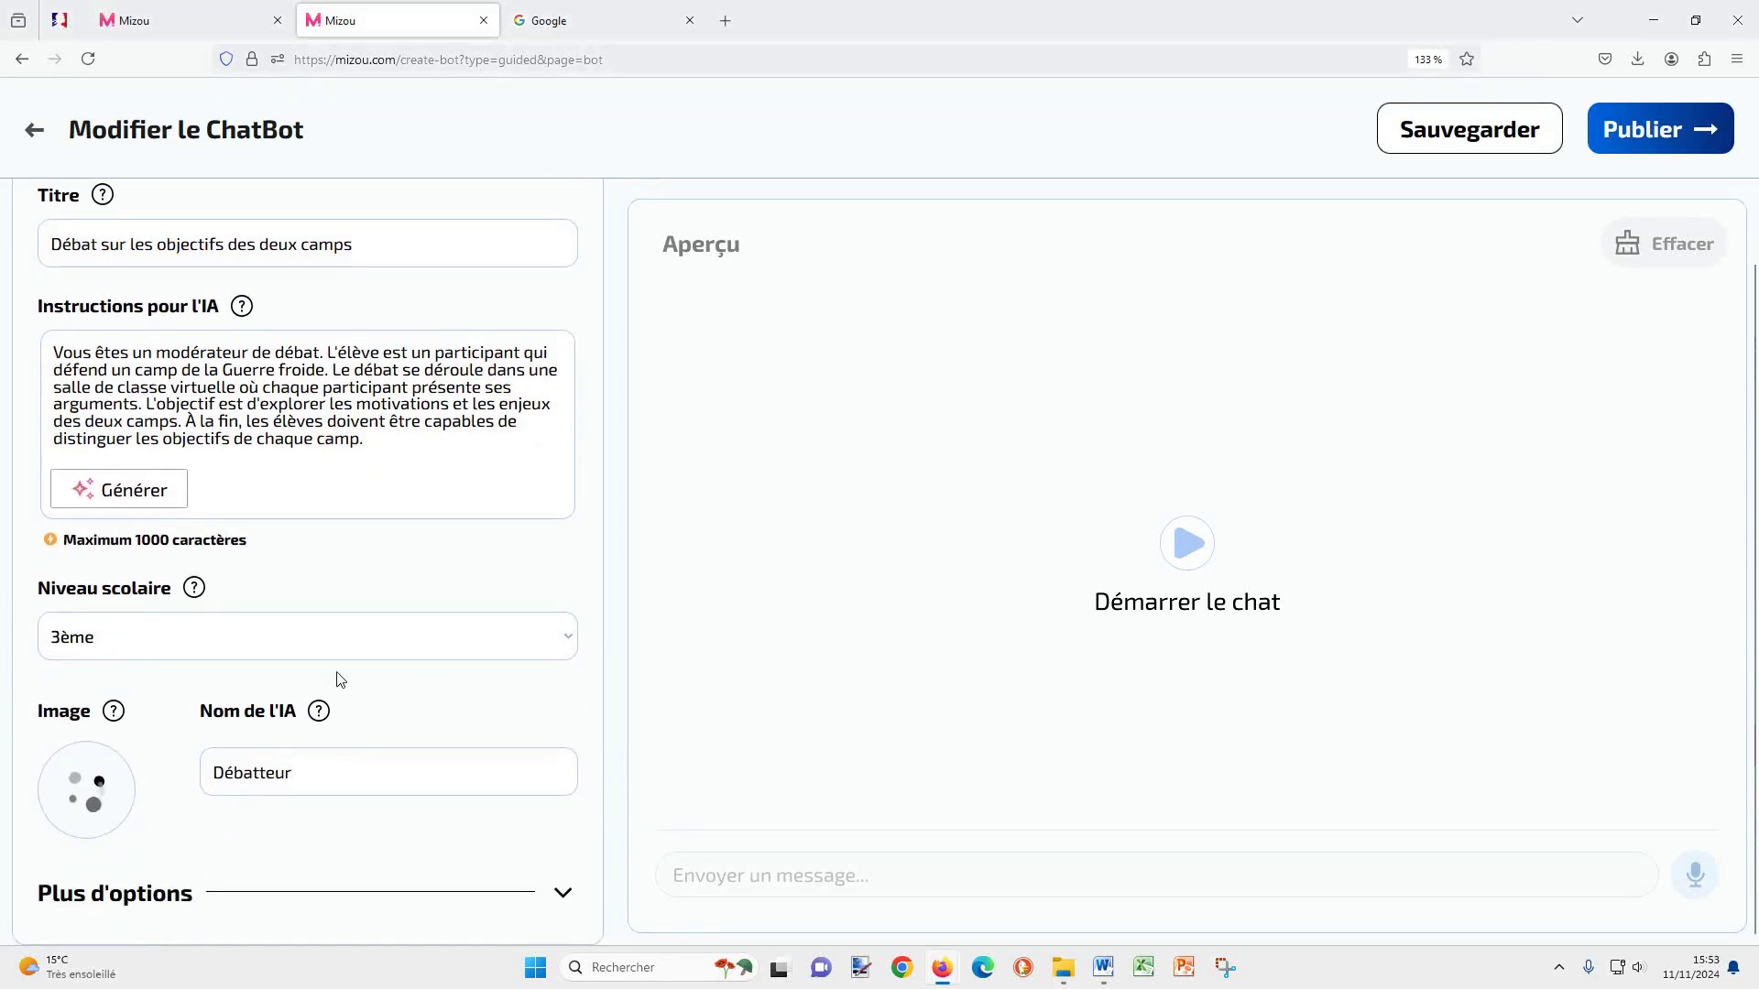
click(566, 894)
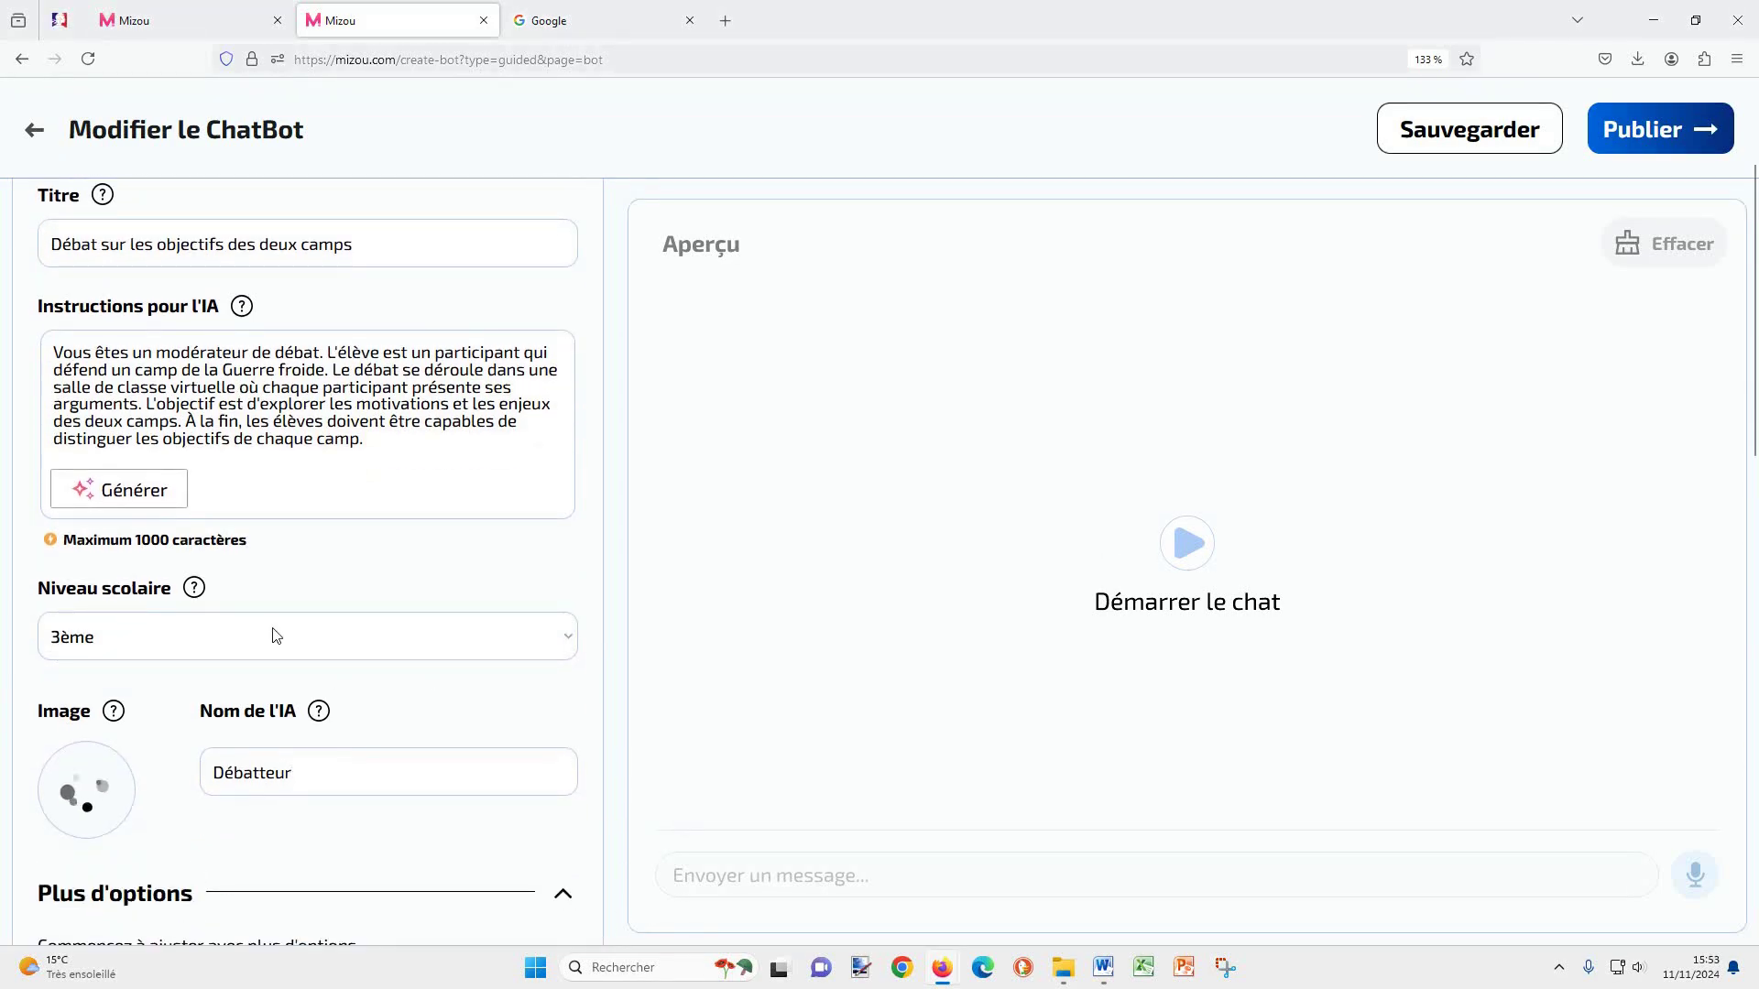
scroll(282, 659, down, 10)
scroll(291, 476, down, 5)
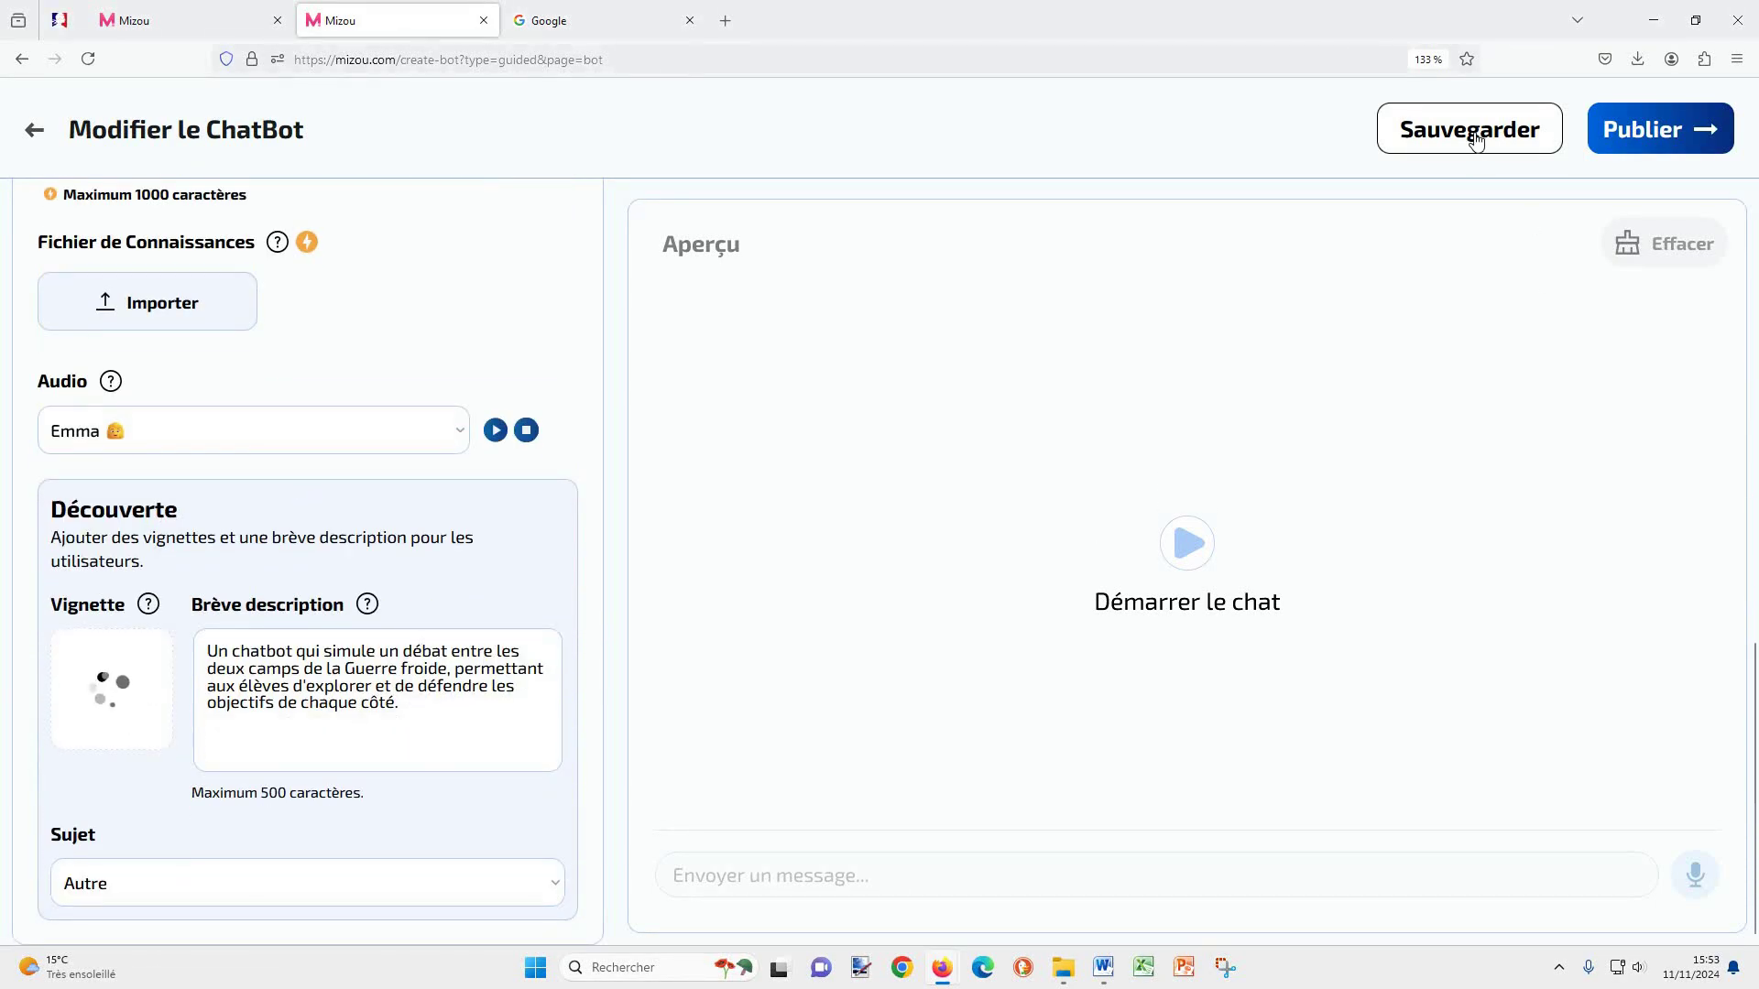
click(1618, 139)
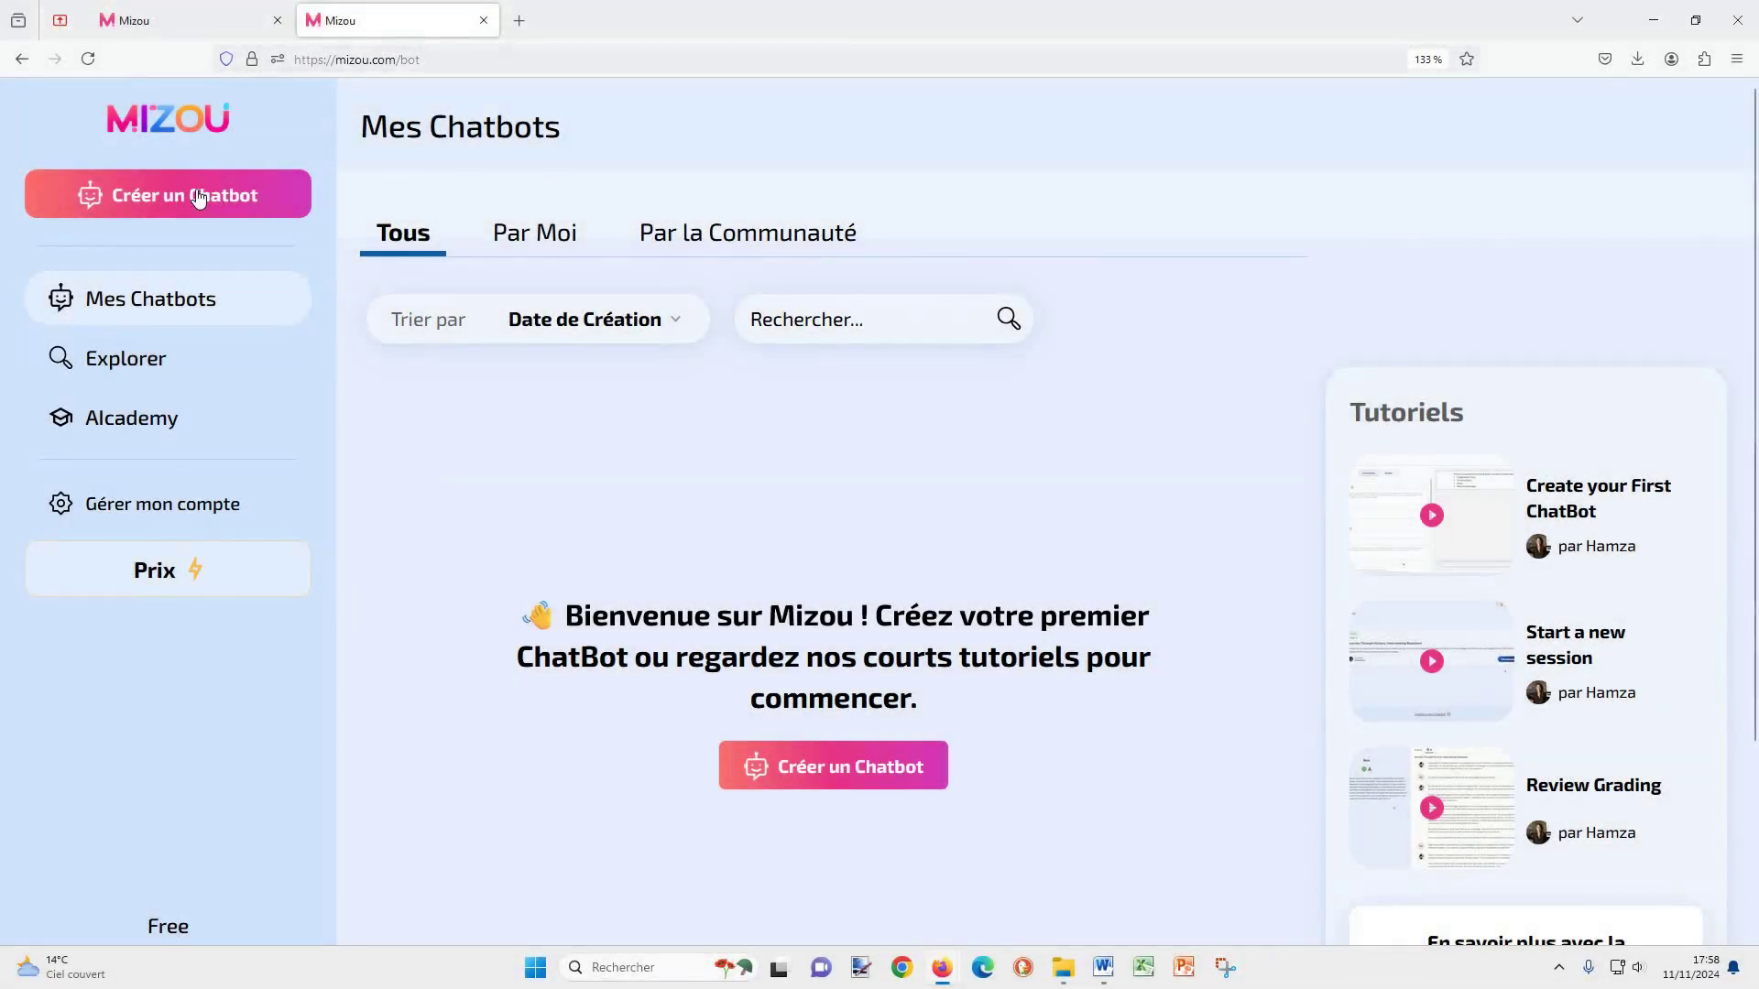
click(196, 189)
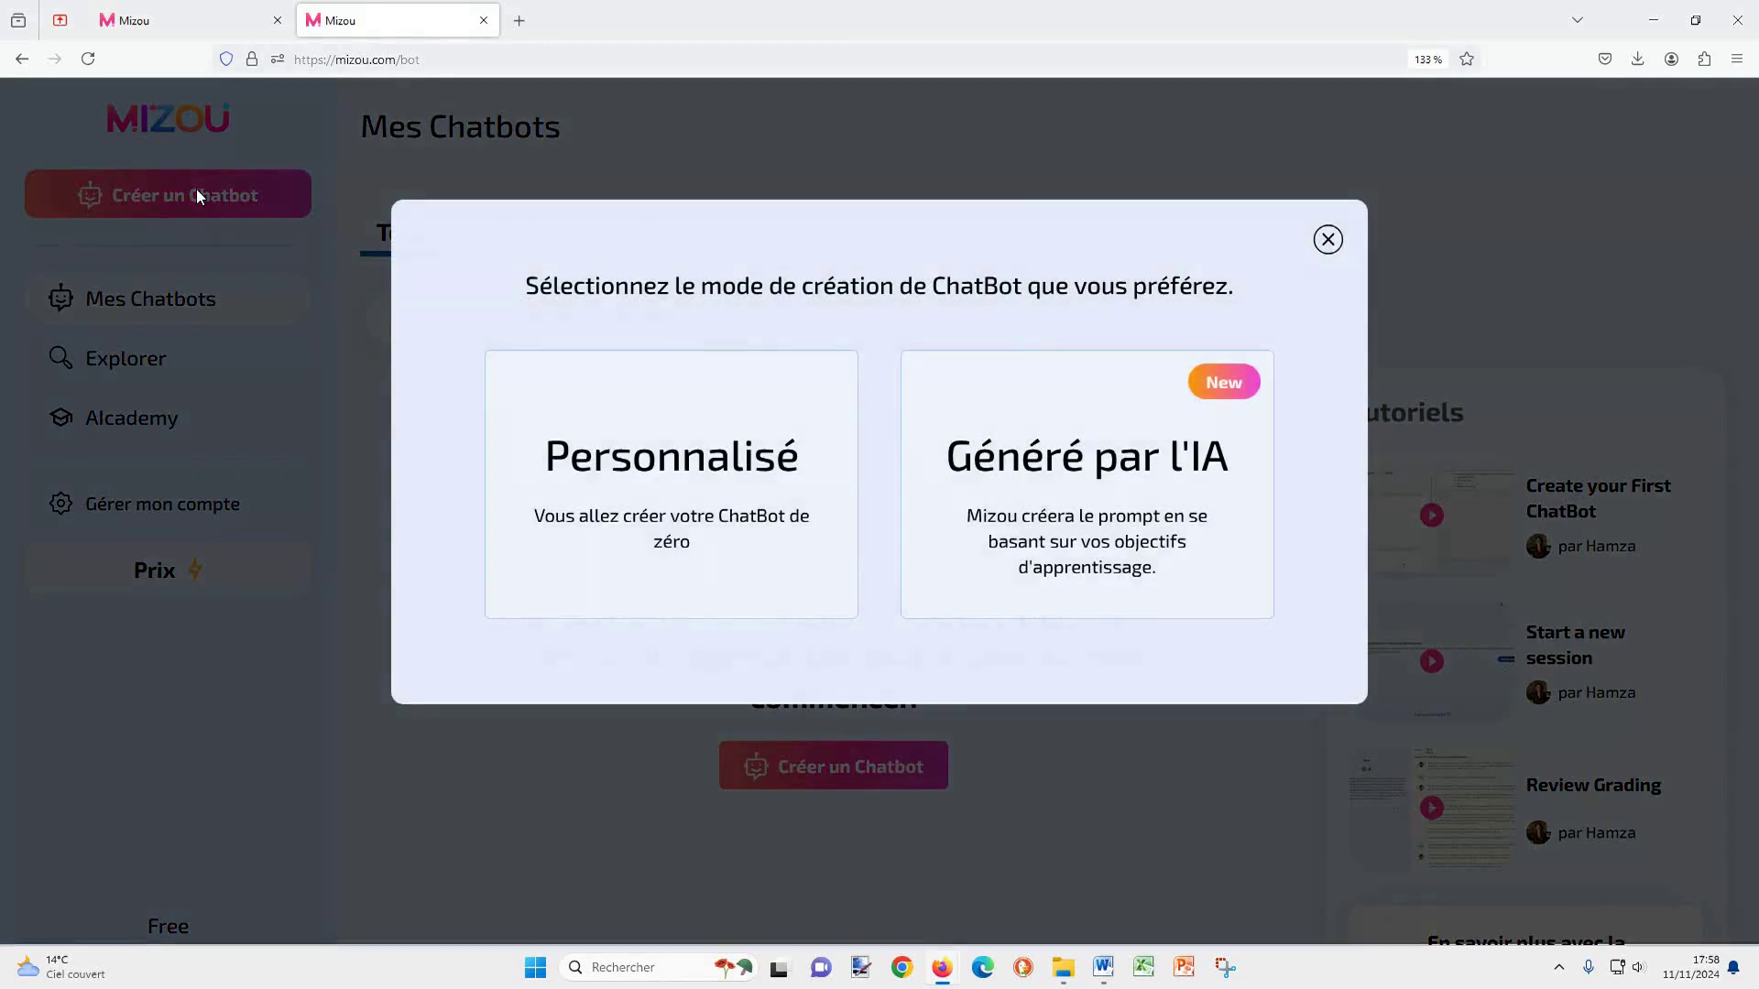
Step: Choose Personnalisé mode and title the chatbot '1789, l'année révolutionnaire à Paris'
click(669, 454)
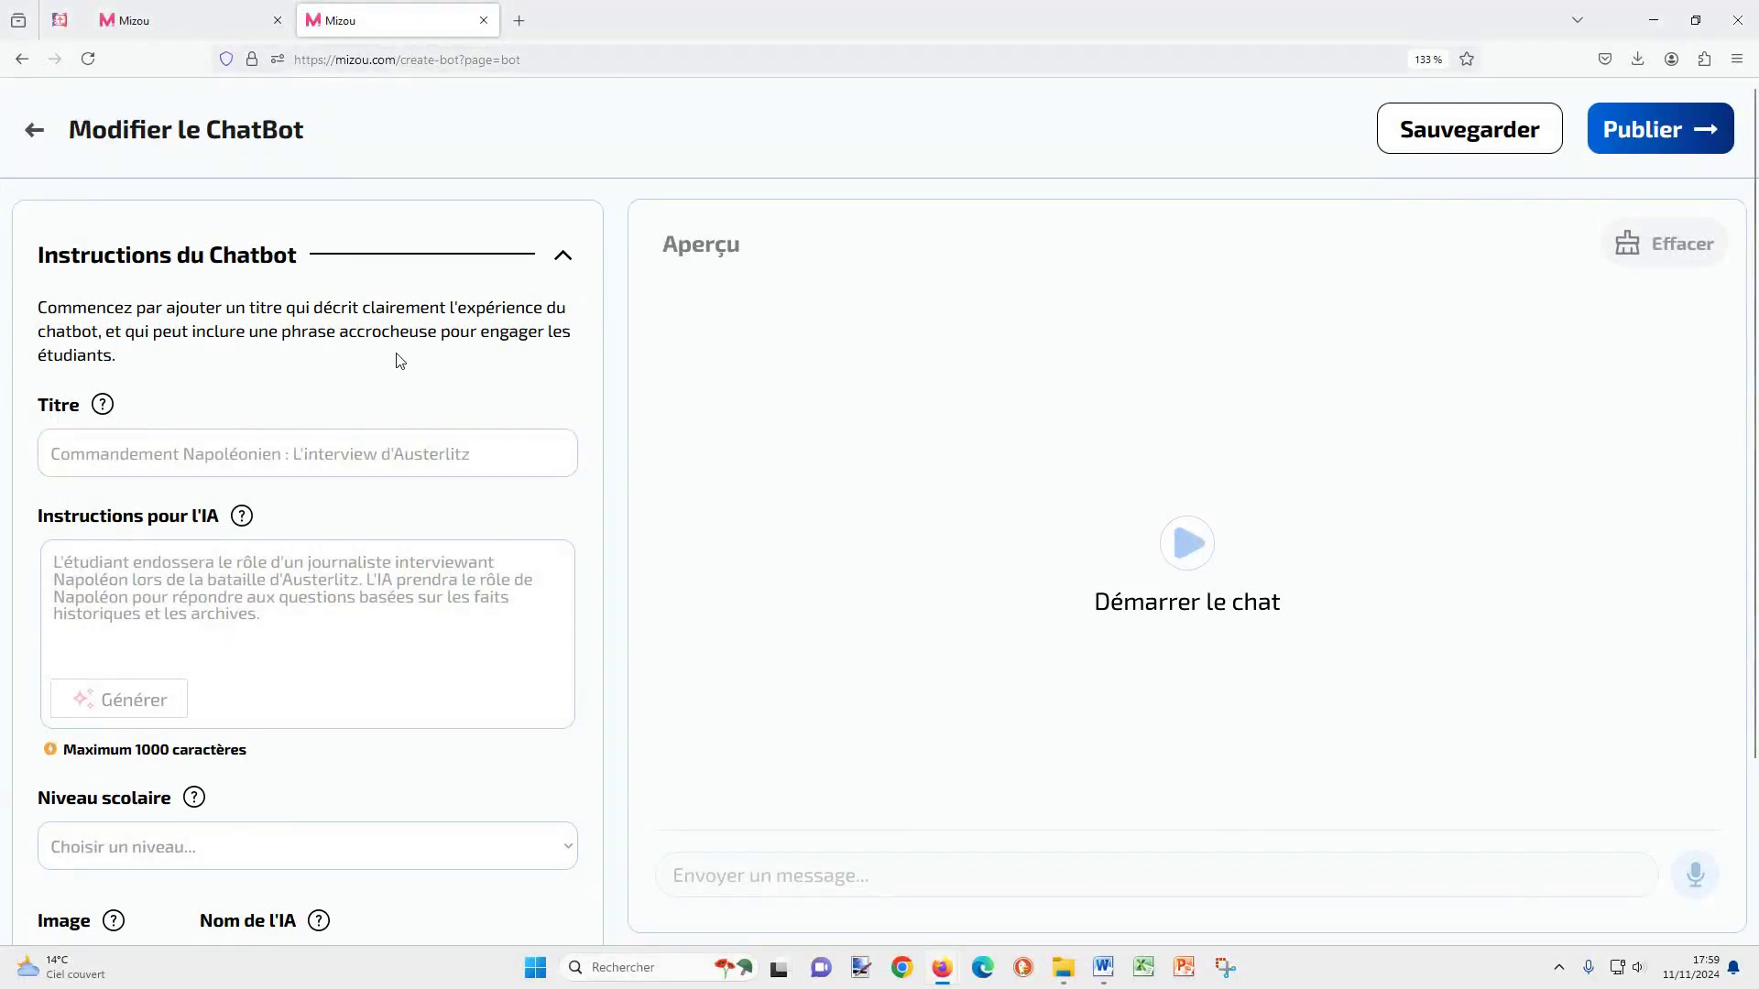
click(370, 468)
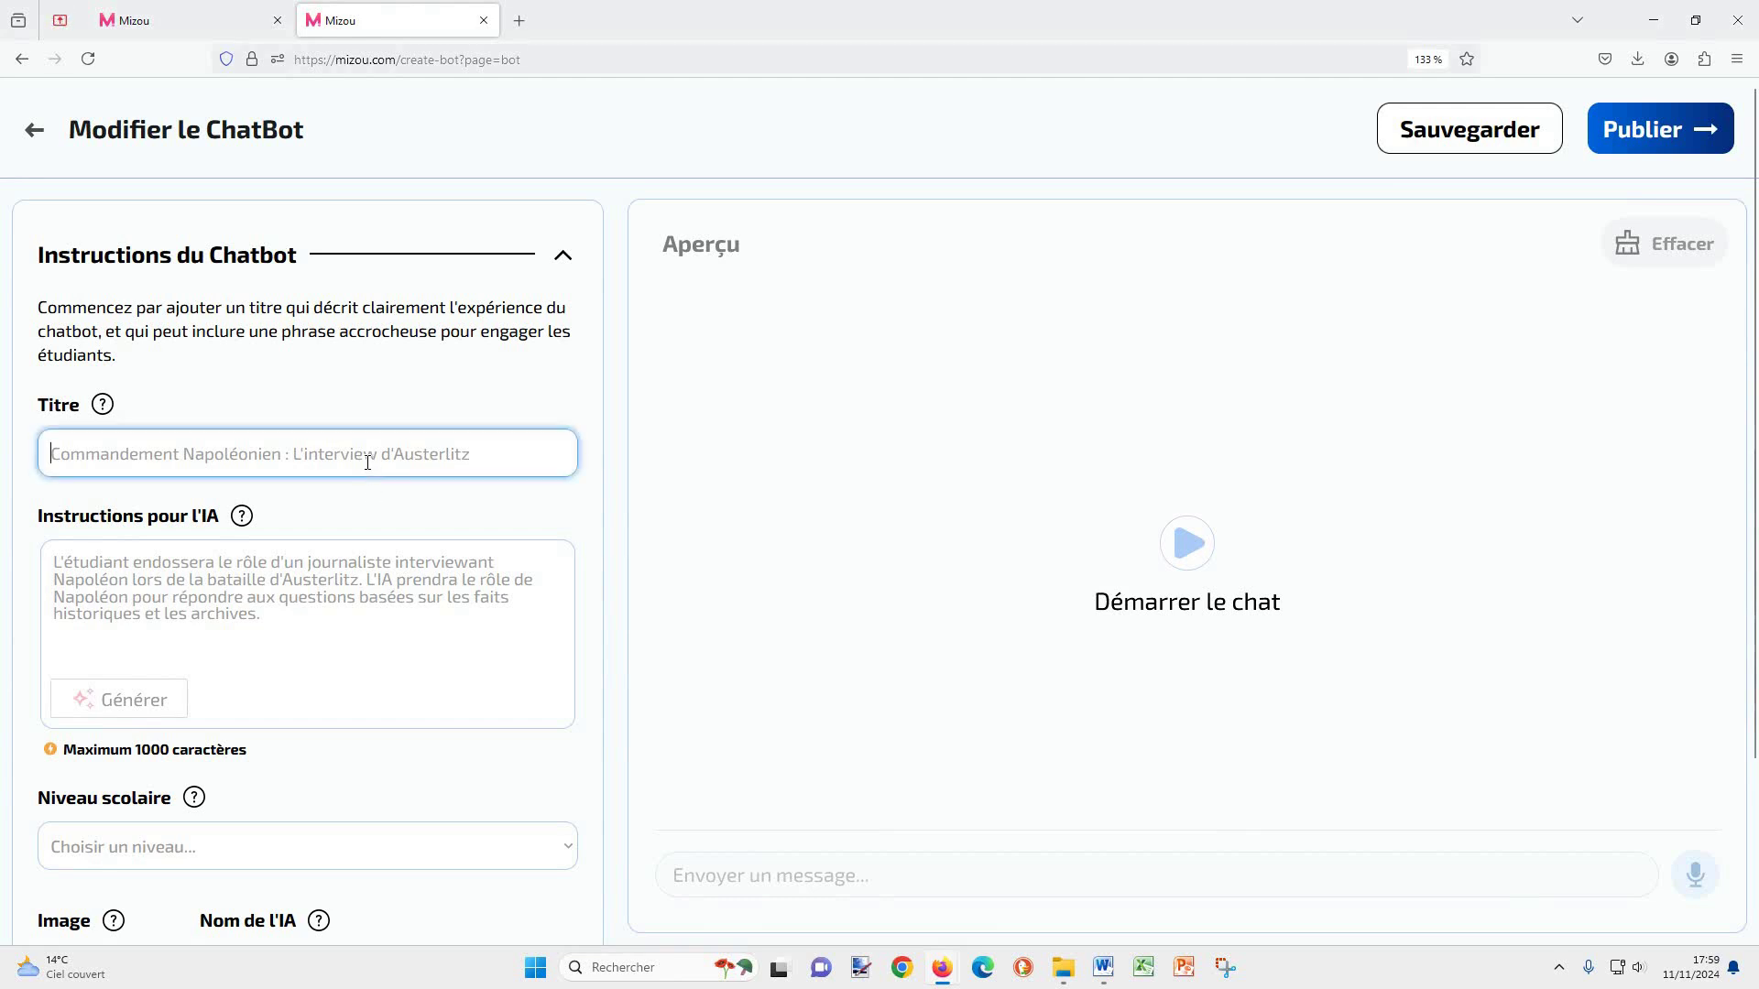
text(1789,)
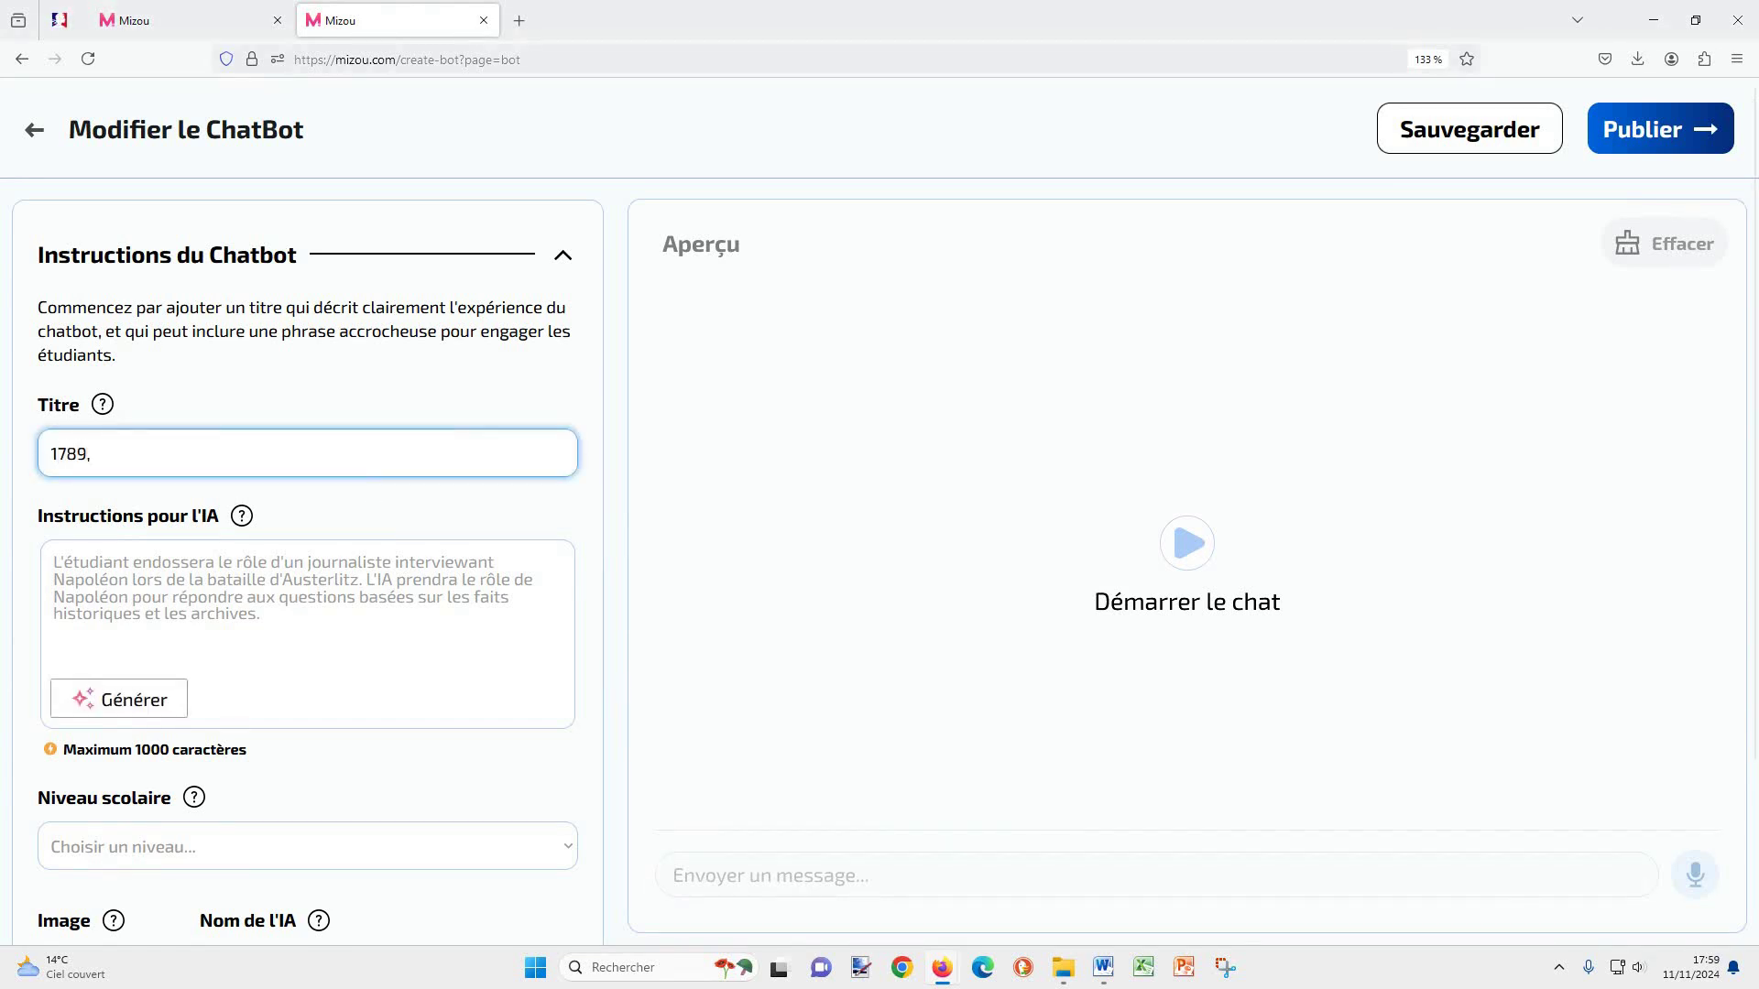
text( l'année r)
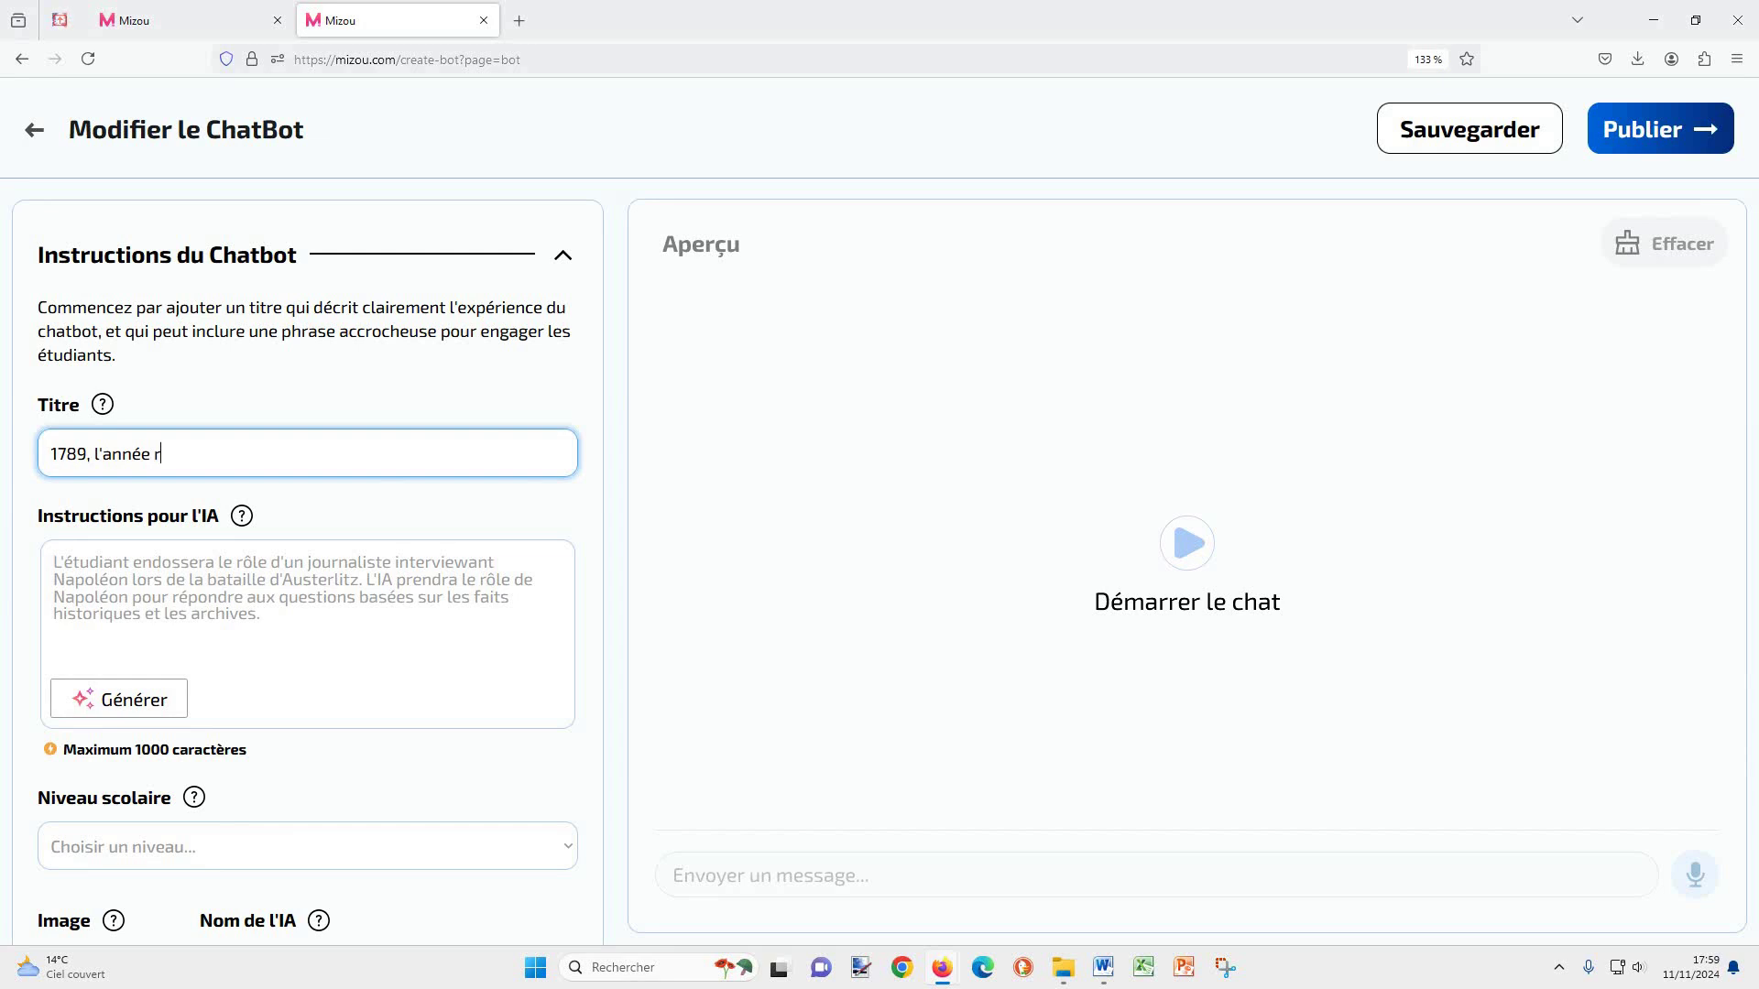
text(évolutionnaire à Paris)
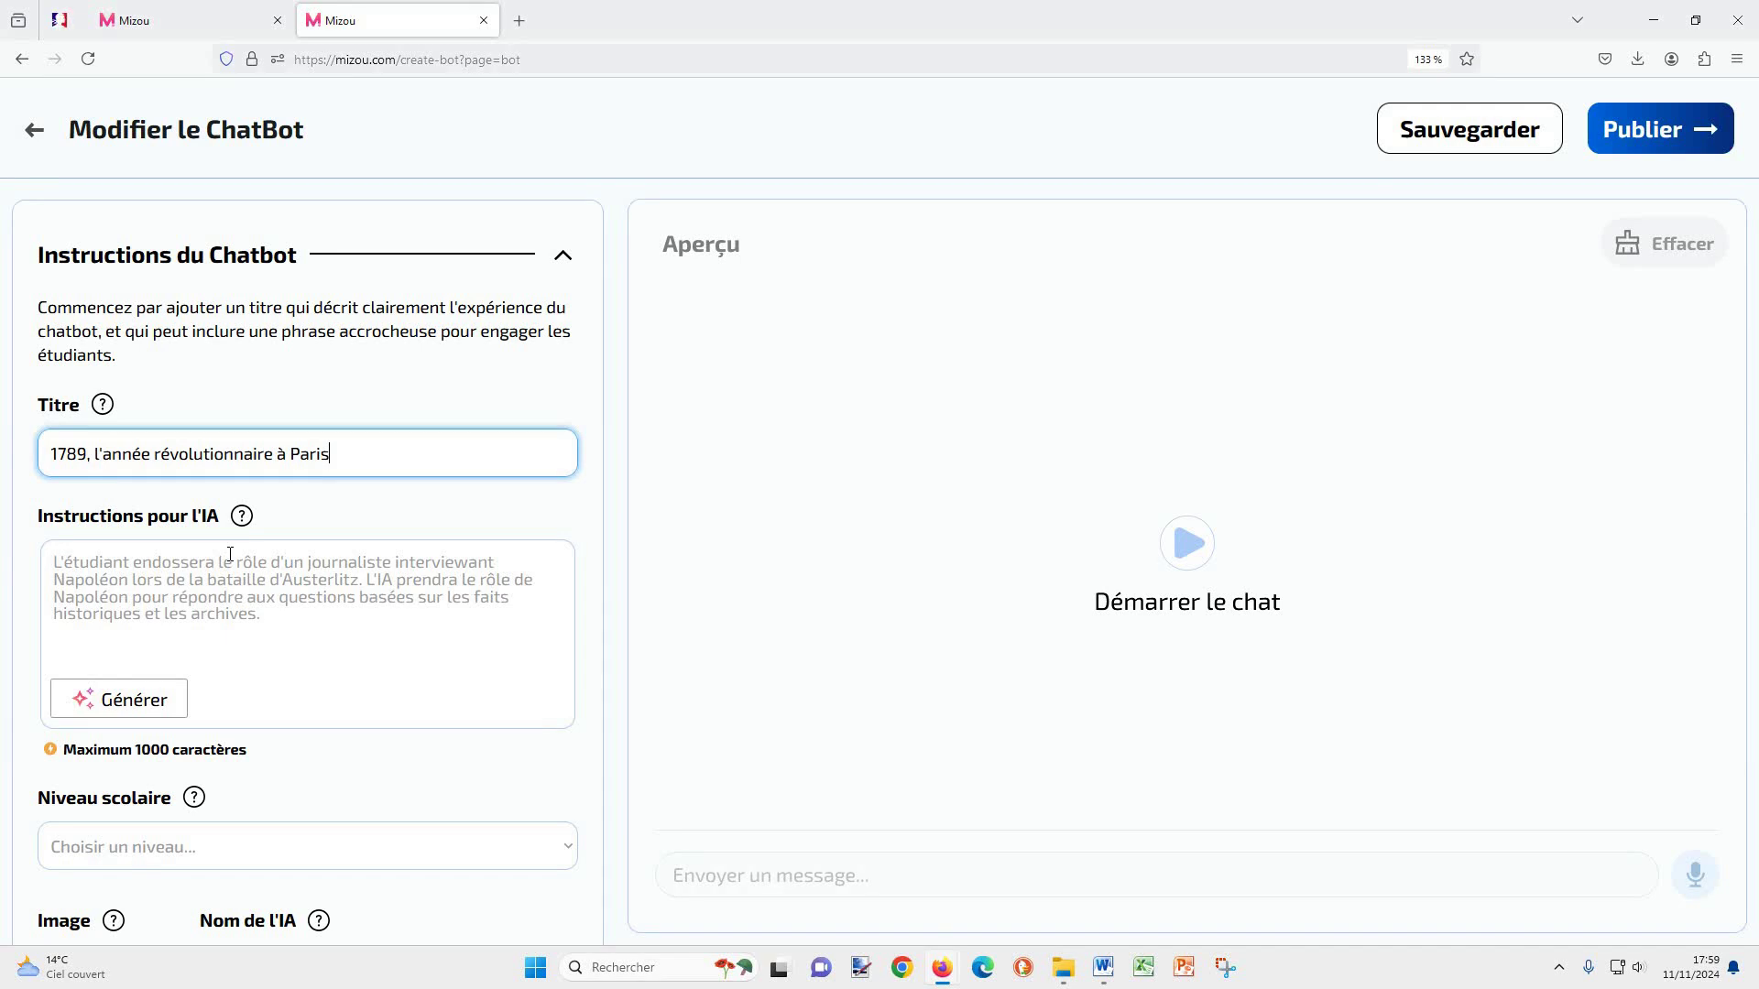
Step: Paste the prepared young Parisian revolutionary role into Instructions pour l'IA
click(230, 555)
text(Tu es un jeune révolutionnaire français qui habite à Paris. Tu viens de vivre les évènements révolutionnaires de 1789 en France. Tu rencontres un(e) jeune venu(e) des Charentes et qui ne sait presque rien de la Révolution française qui vient de commencer. Tu discutes avec lui (elle) et tu lui expliques ce qui vient de se passer au cours de cette année 1789 à Paris. Tu réponds aussi à ses questions et tu l'encourages à poser des questions.  Objectif : comprendre les principaux faits de l'année 1789 à Paris lors de la Révolution française. Susciter la curiosité de ton interlocuteur qui est le (la) jeune venu(e) des Charentes. Etre capable de dialoguer efficacement en saisissant les informations données par l'IA et en posant de nouvelles questions pour mieux comprendre.)
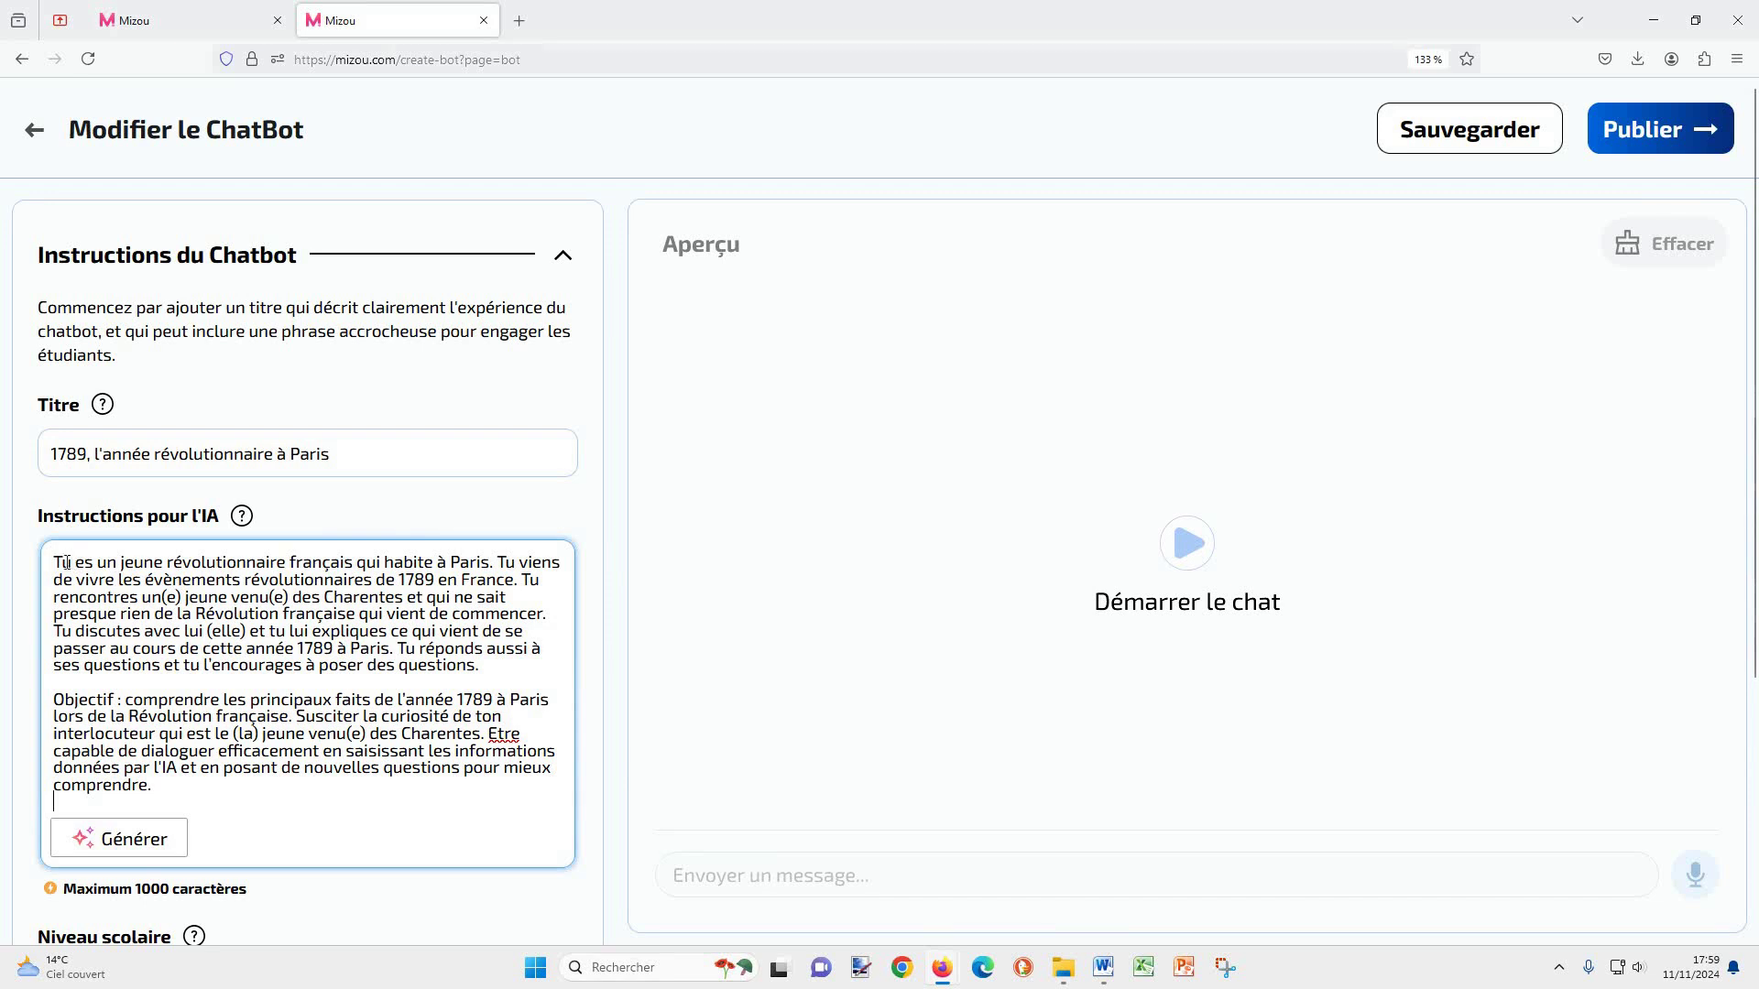
drag(53, 562, 489, 560)
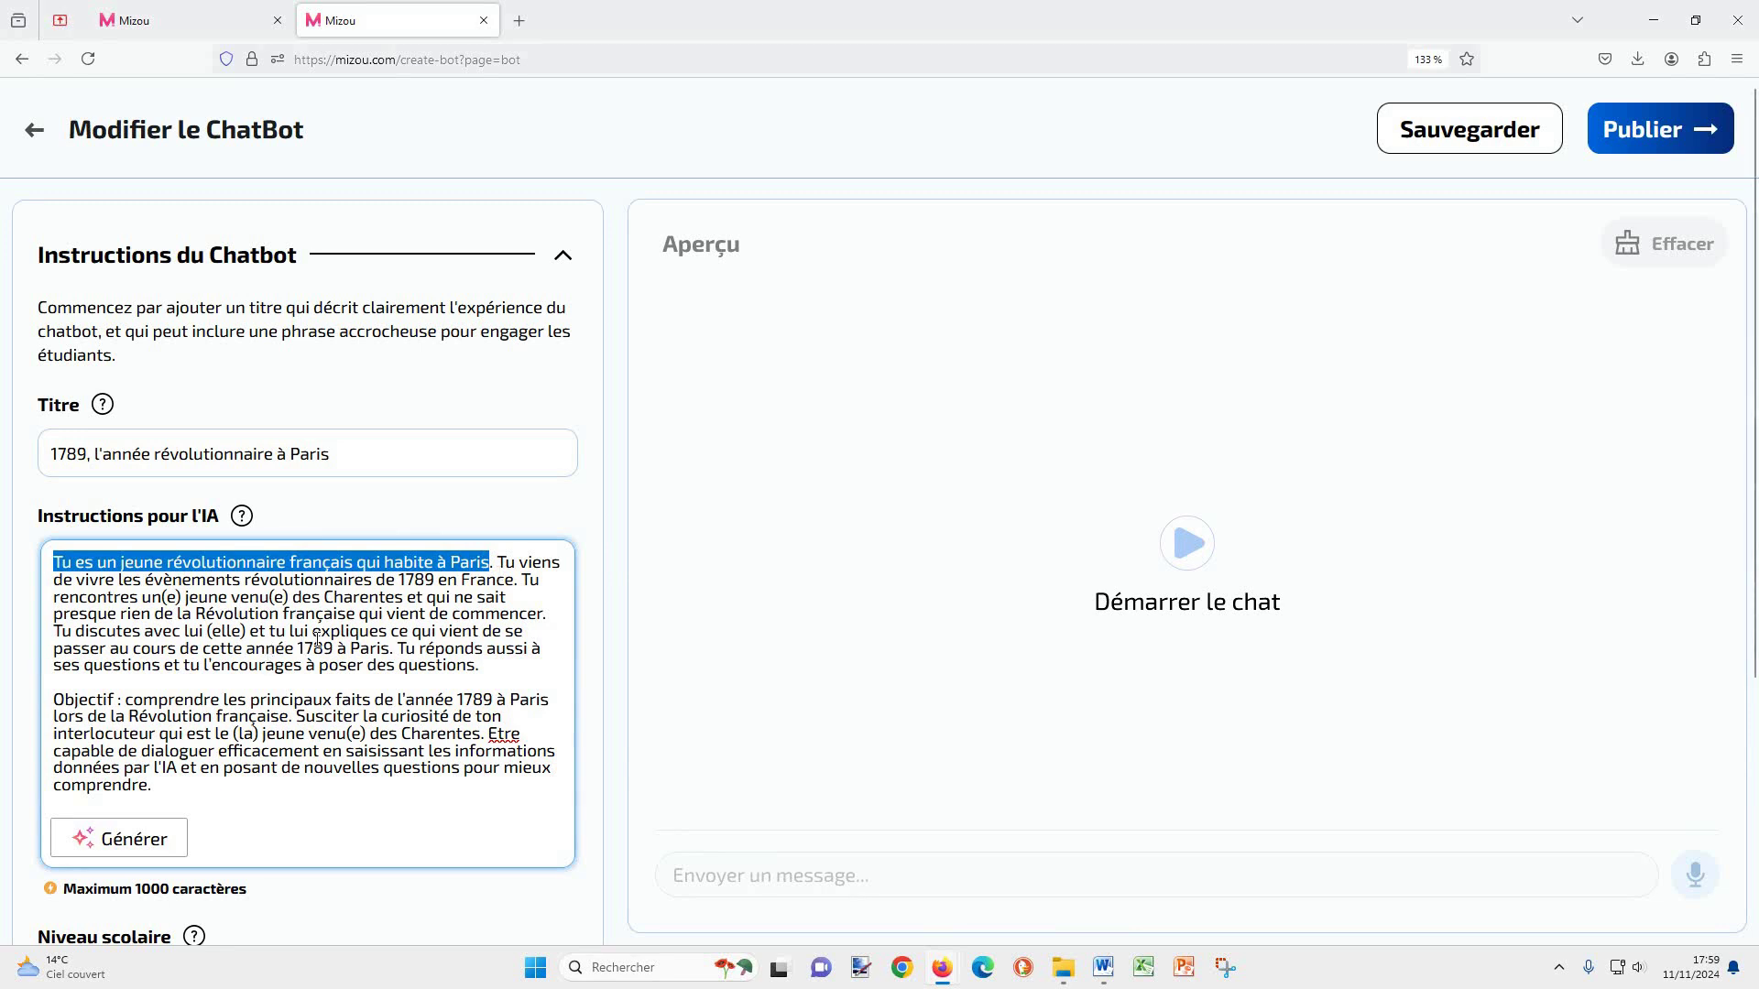
drag(143, 598, 402, 600)
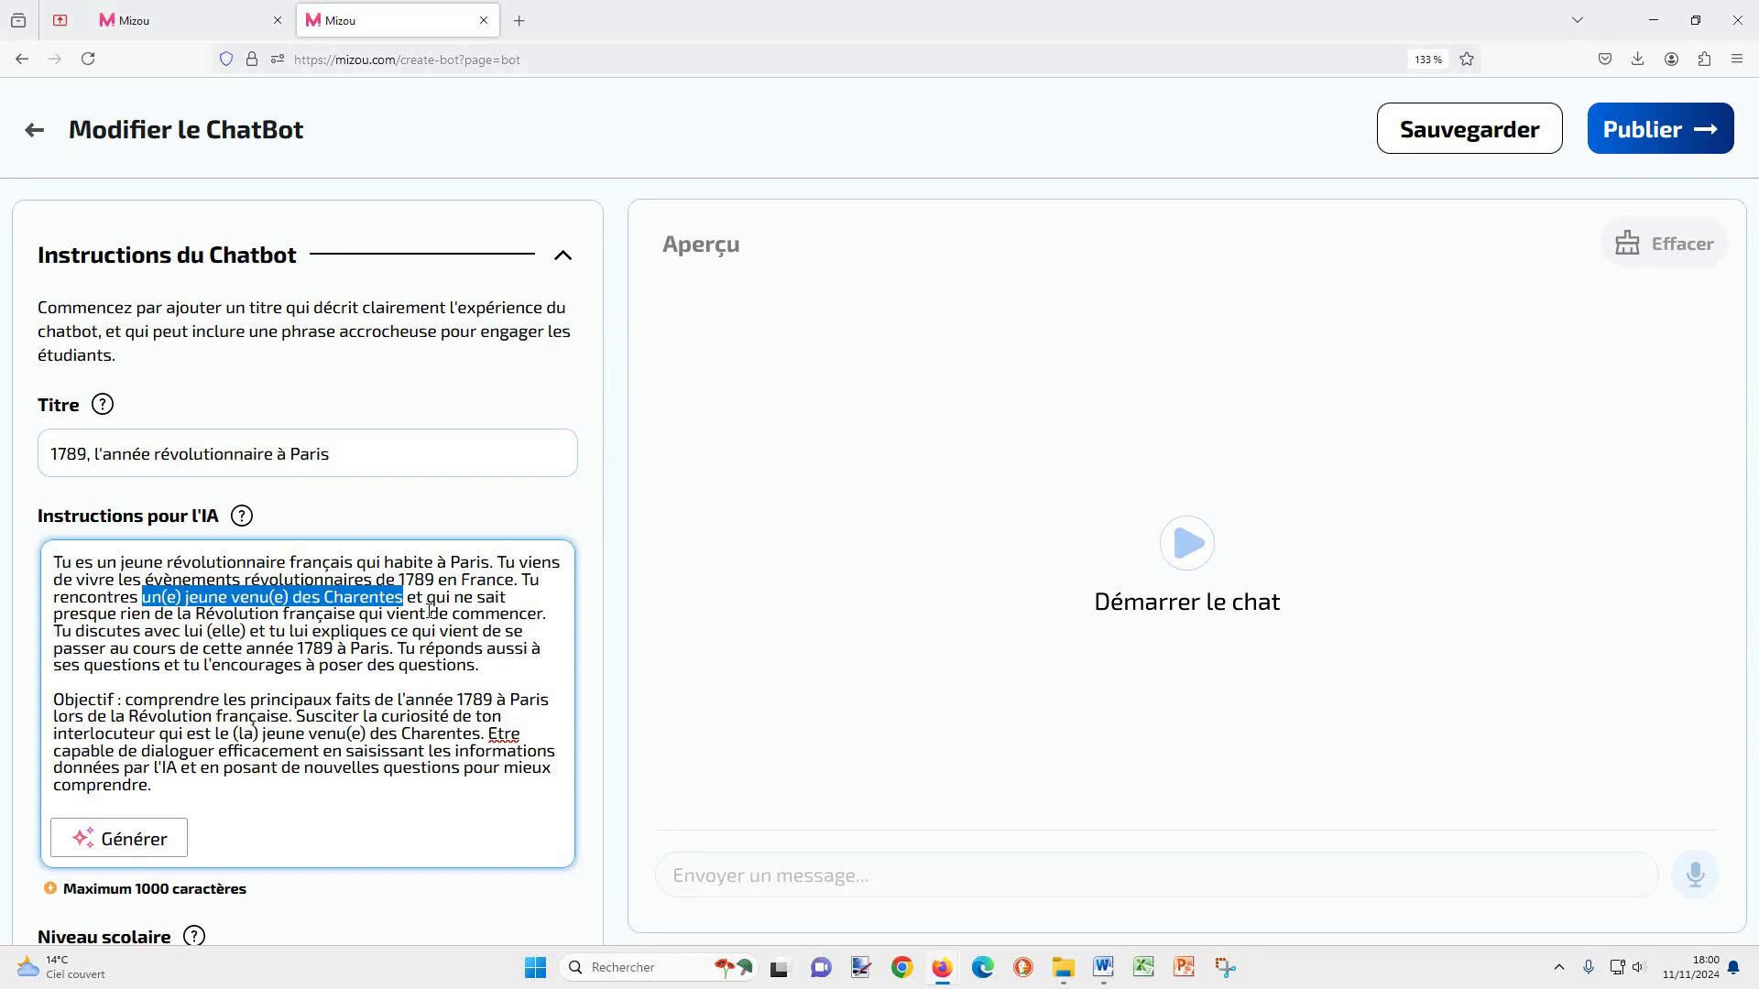
Step: Review the 1789 learning objective, curiosity and dialogue-skill phrases in the instructions
drag(131, 702, 498, 702)
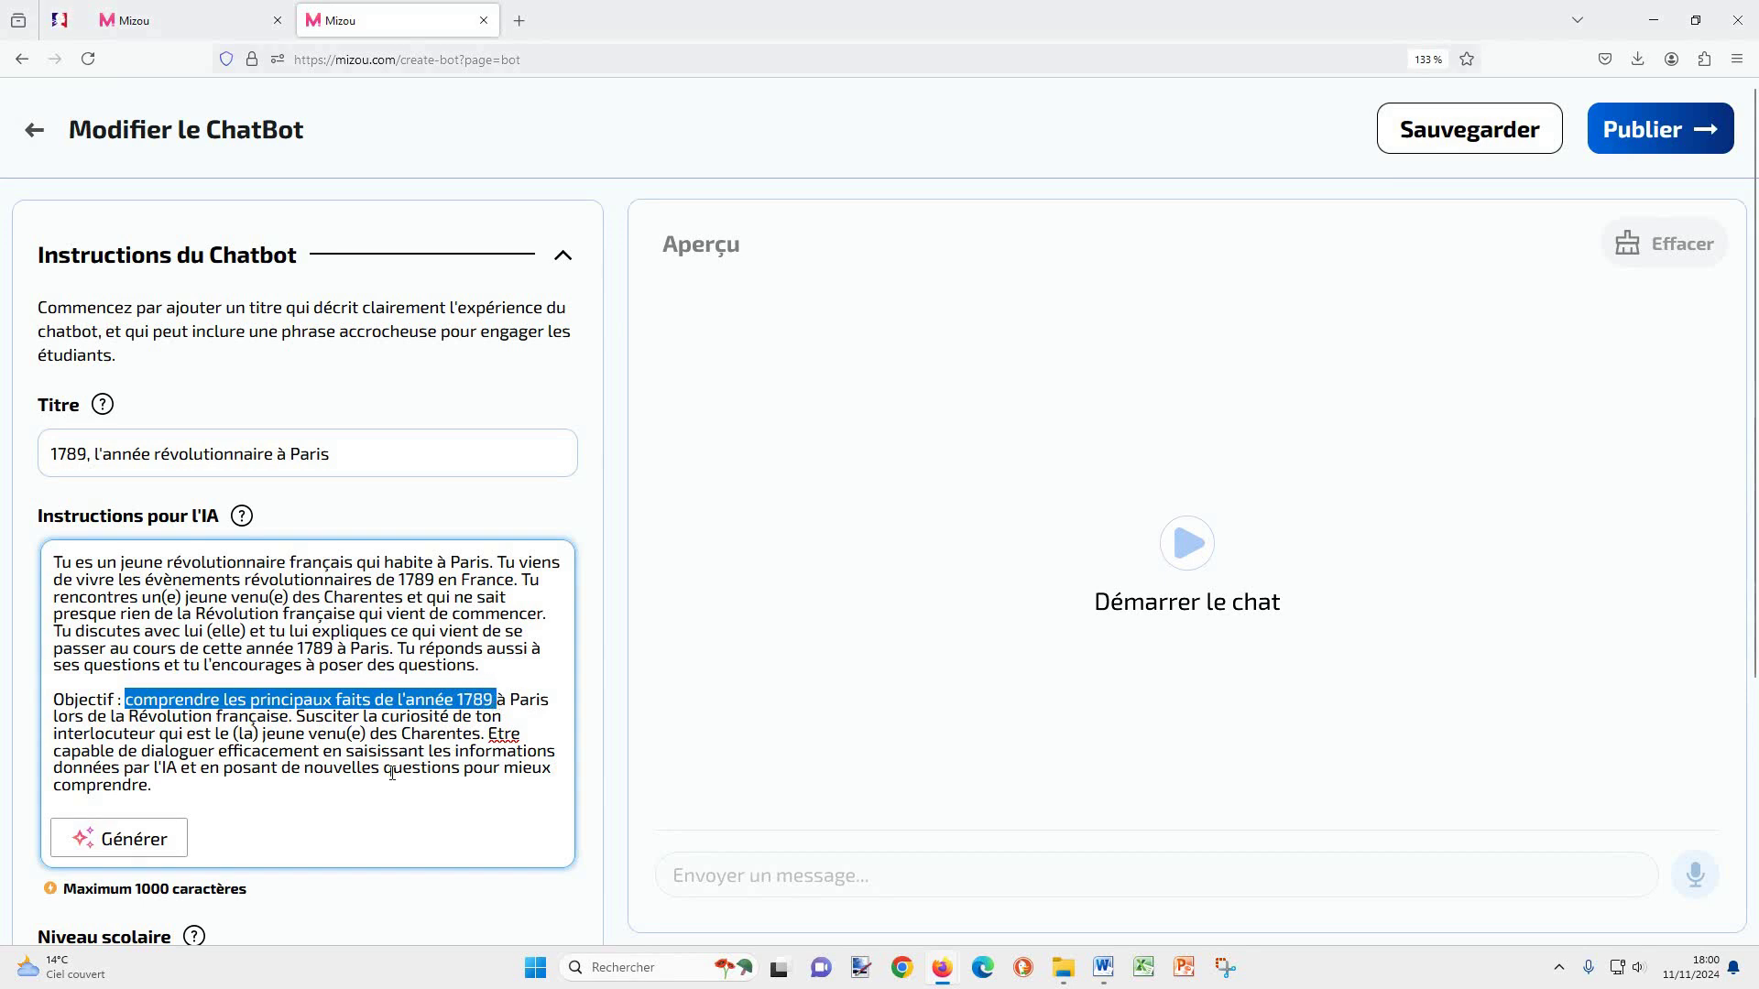
click(496, 702)
drag(297, 718, 458, 719)
click(490, 767)
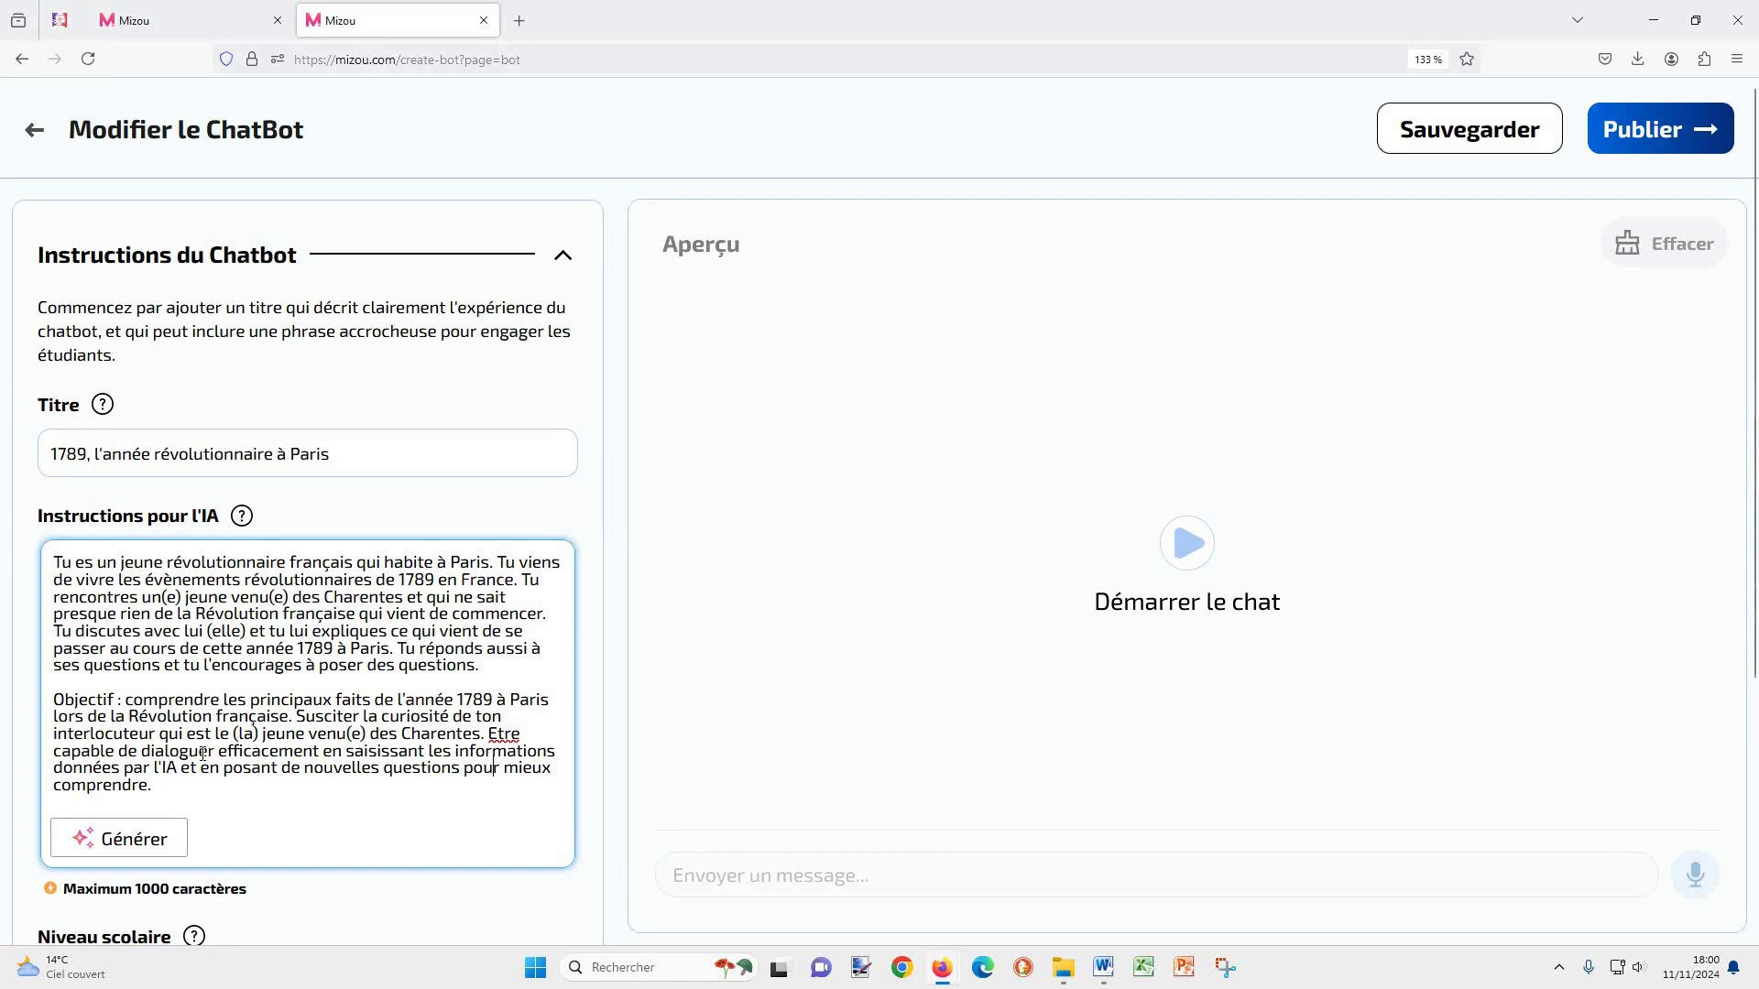
drag(142, 751, 190, 768)
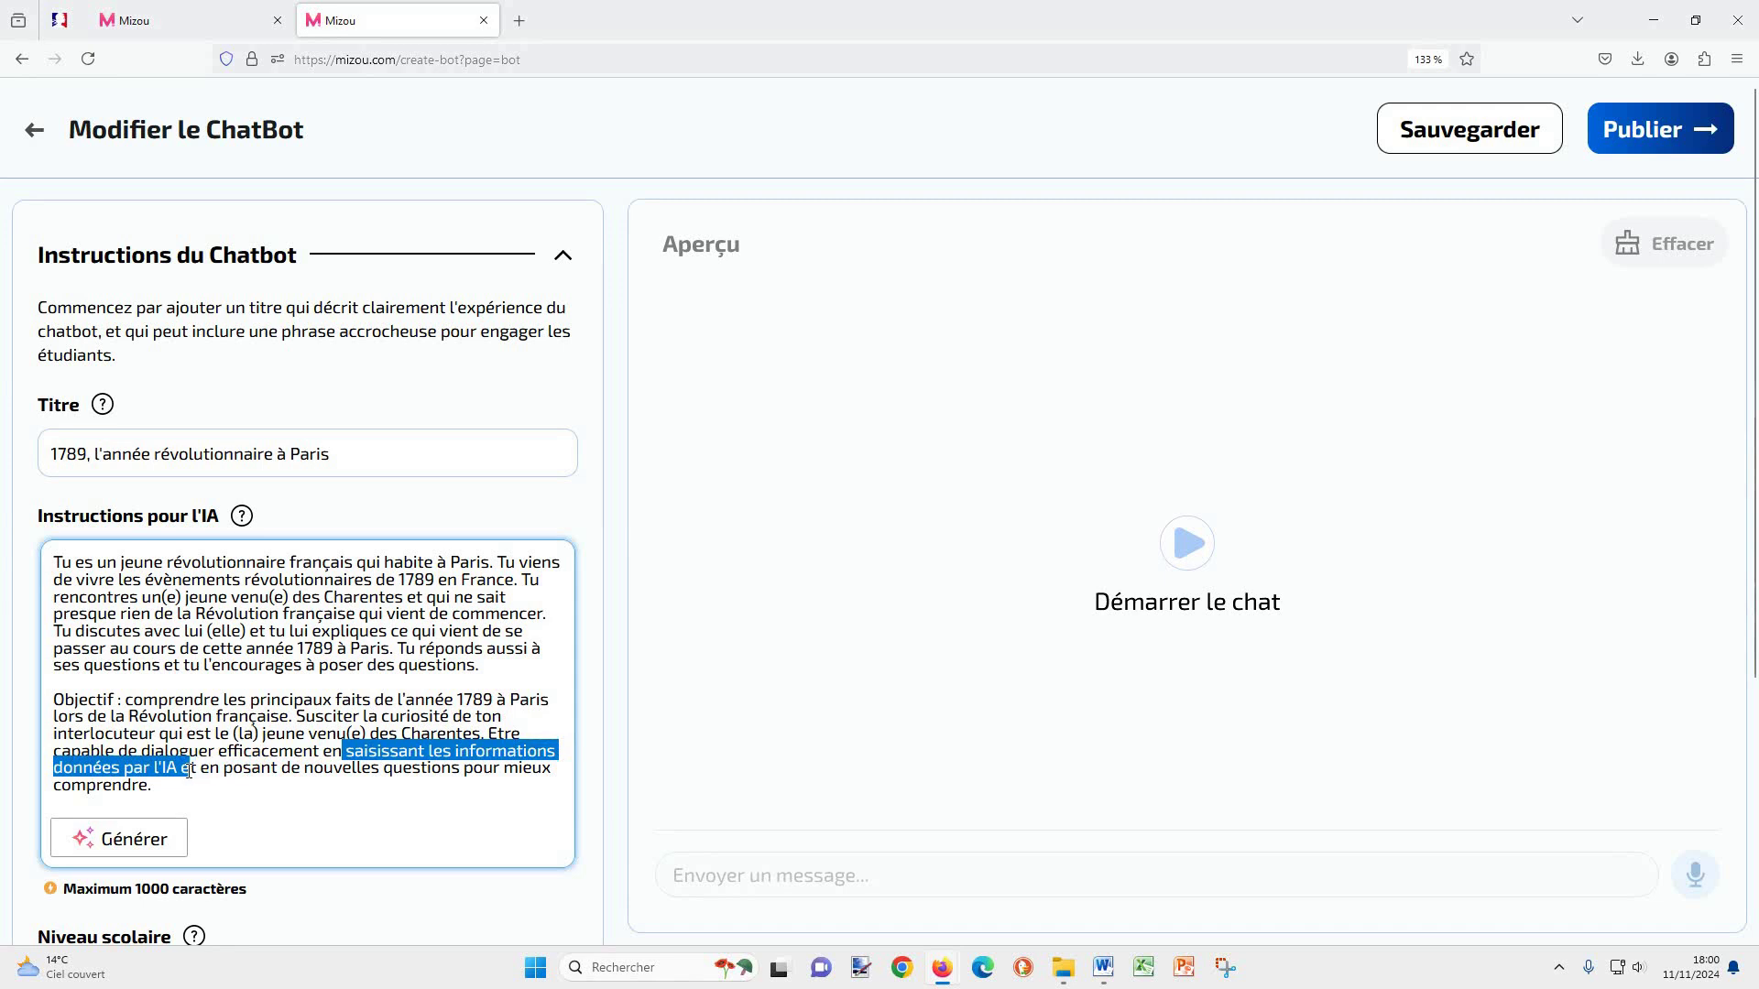
click(303, 810)
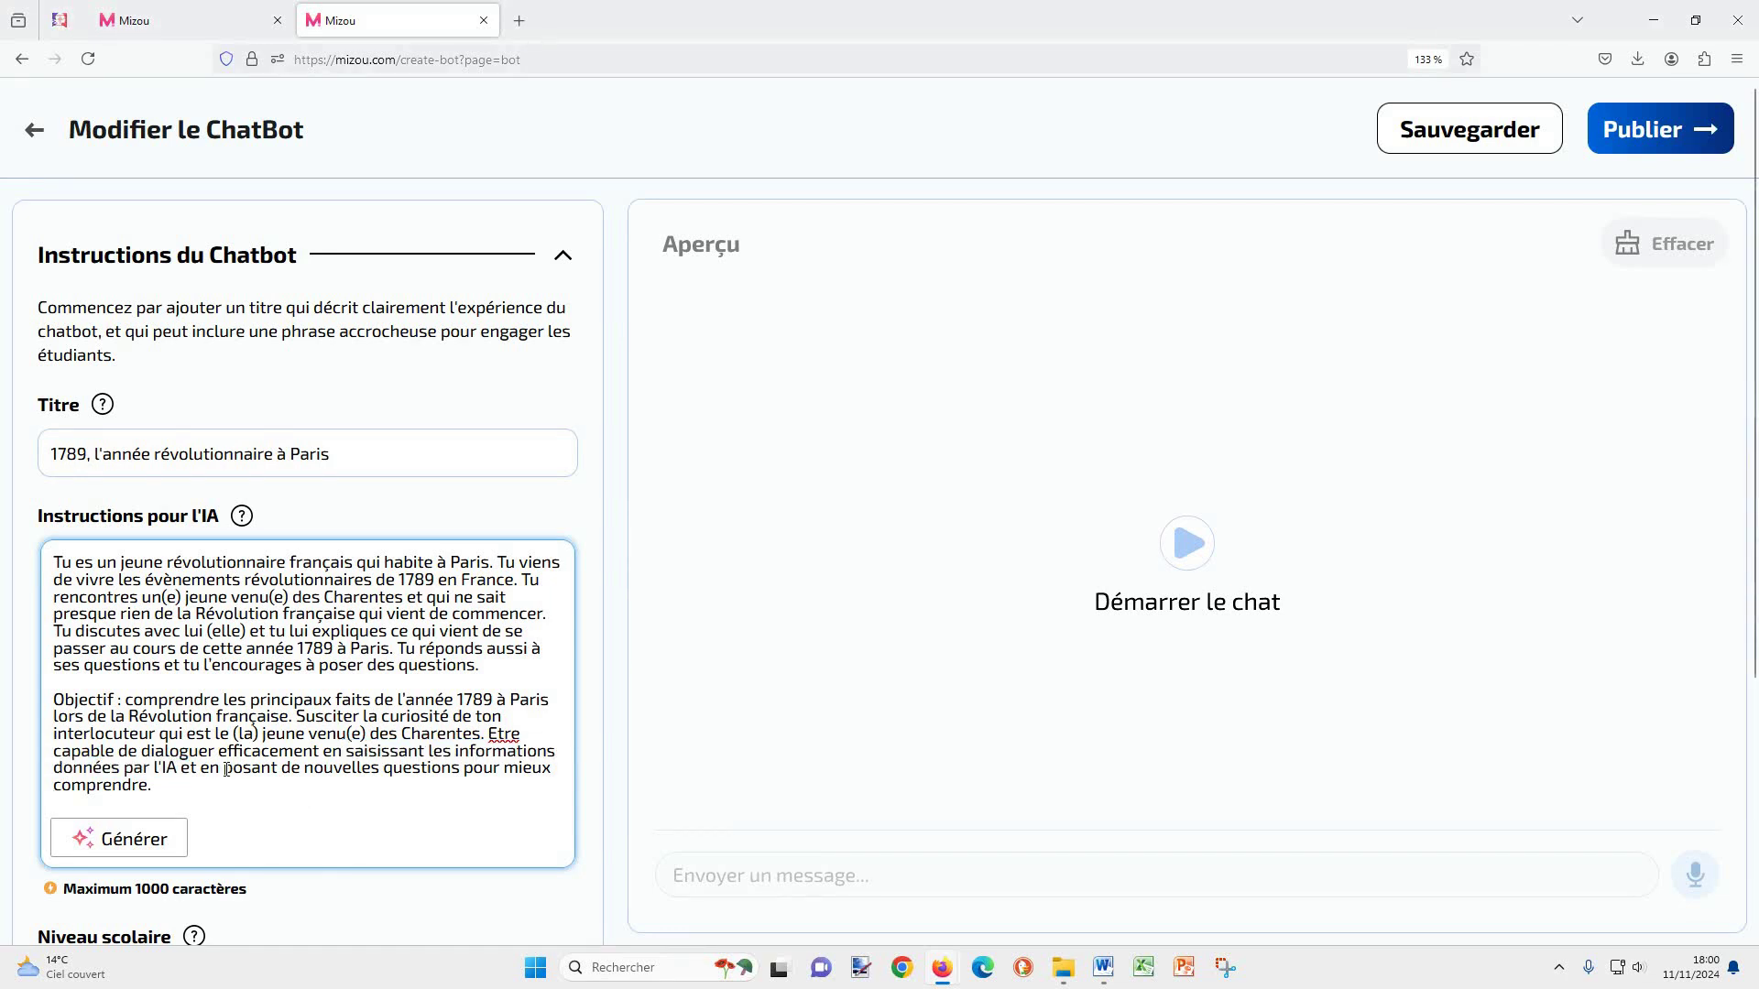
drag(223, 768, 465, 766)
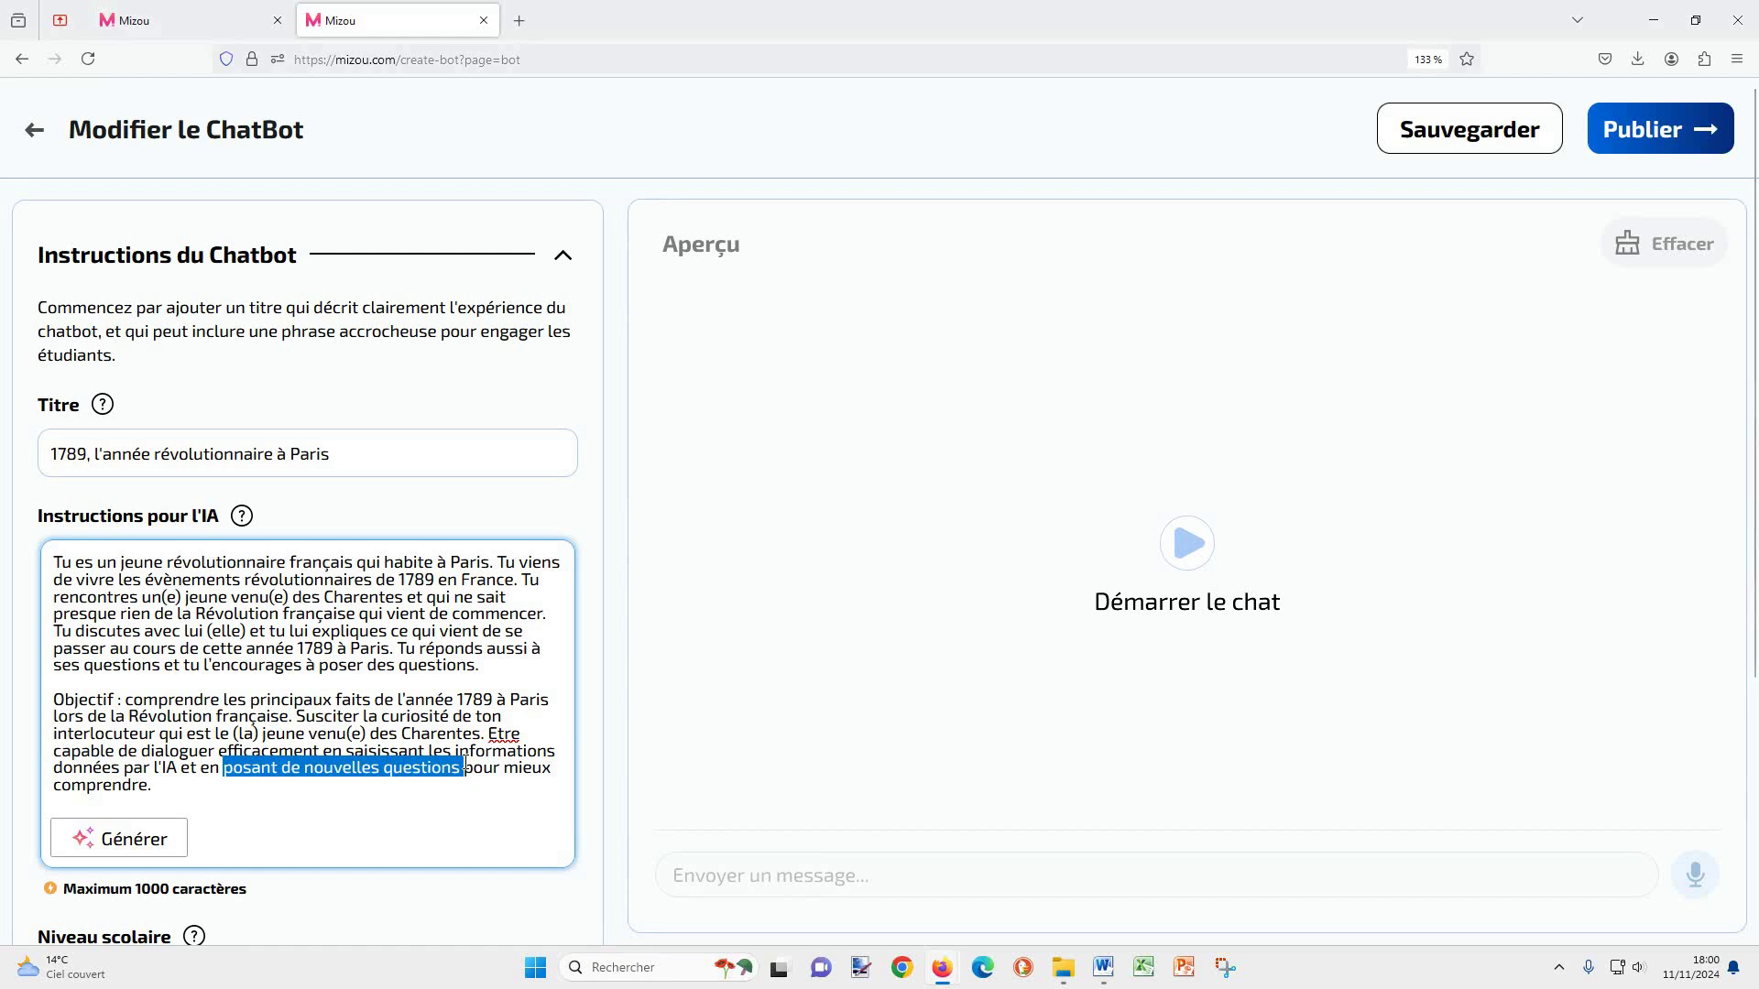
click(249, 792)
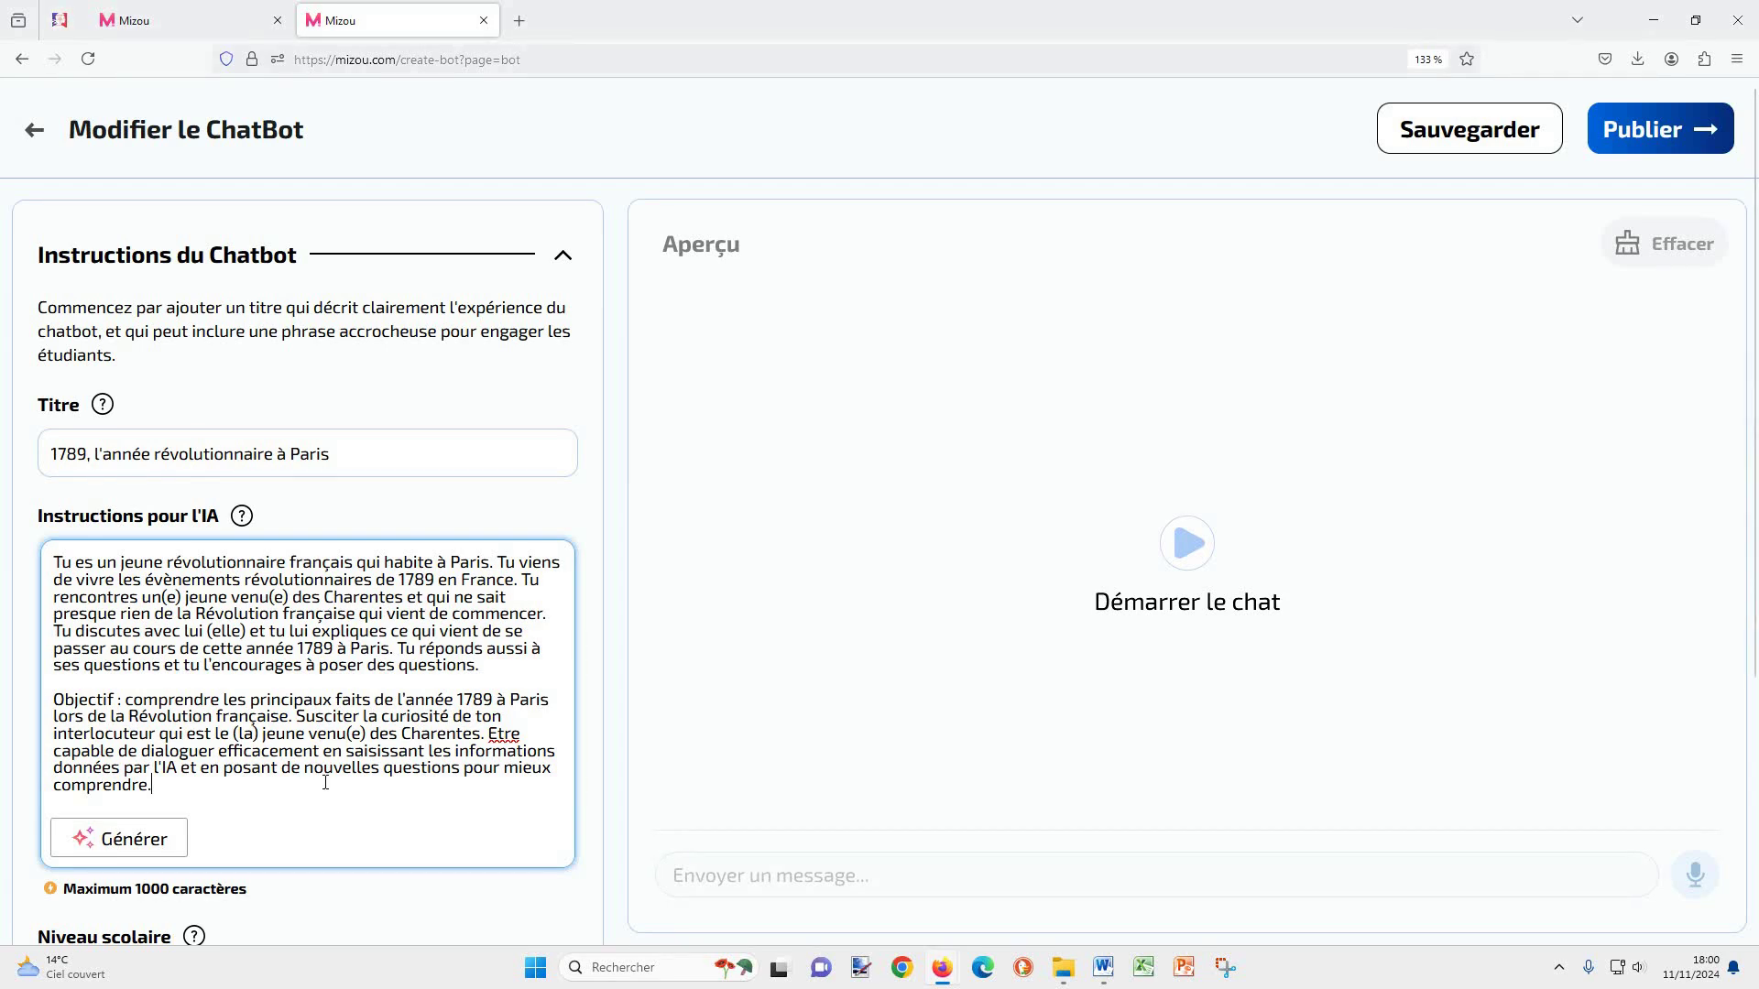
scroll(325, 782, down, 3)
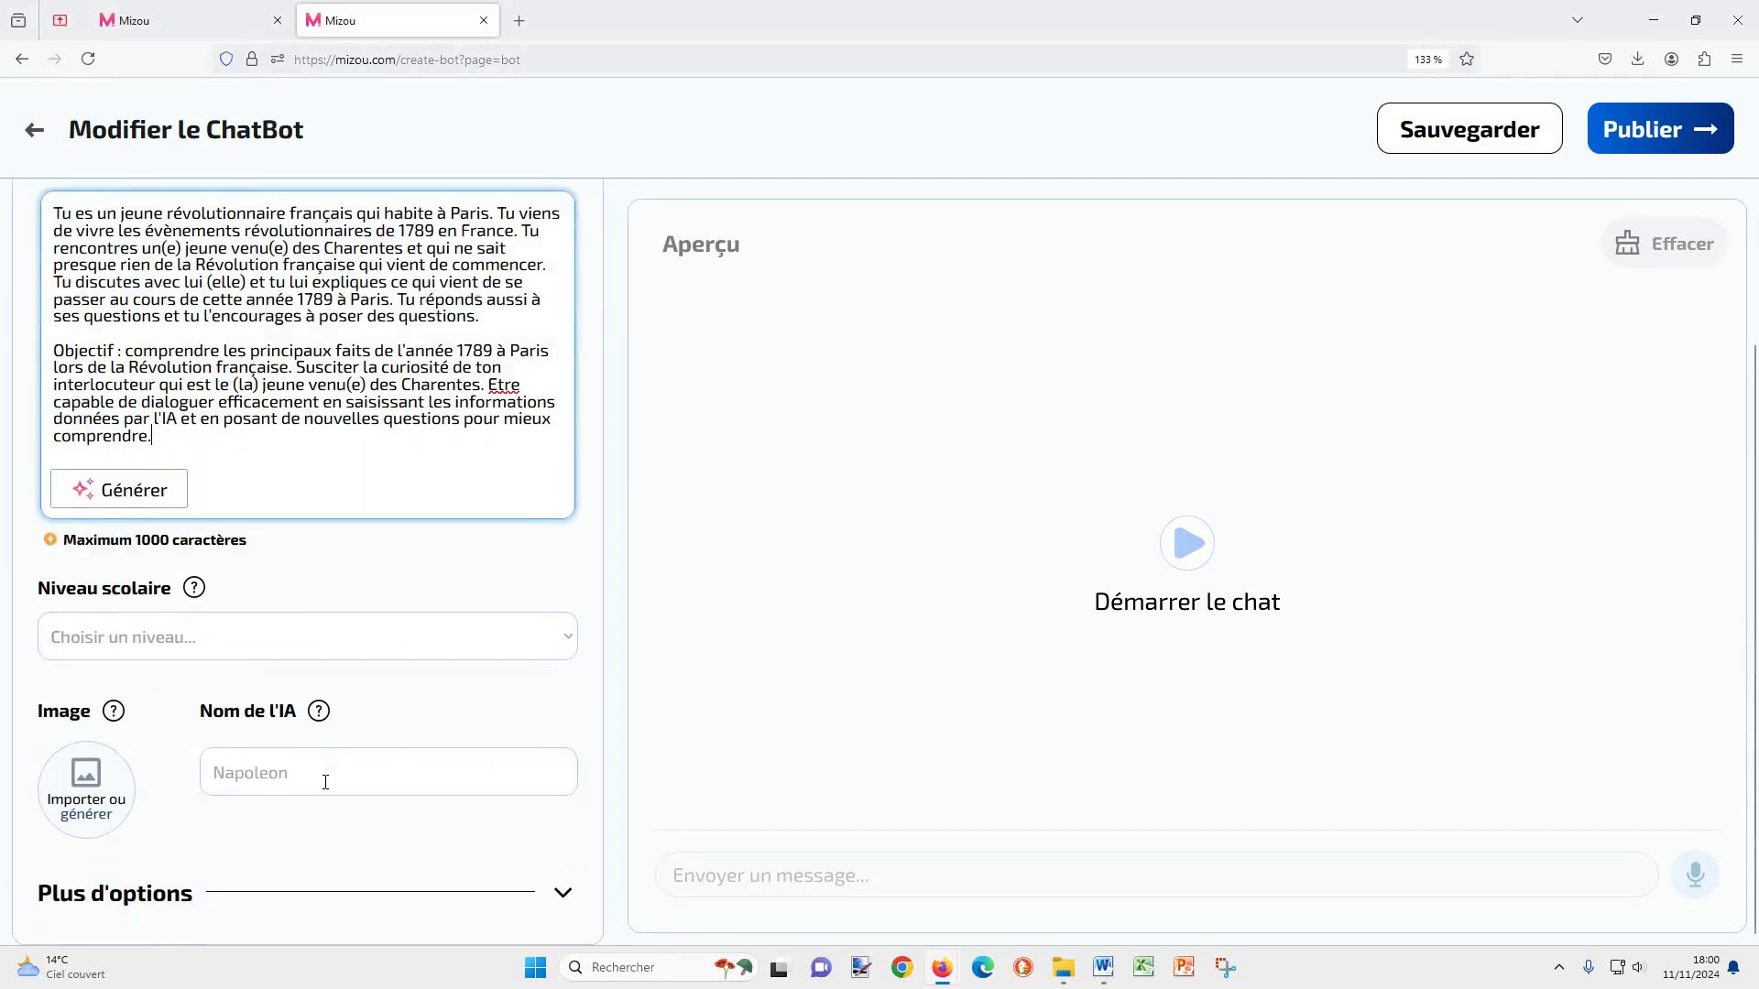
Step: Set the school level to 4ème and import a young revolutionary portrait as the chatbot image
click(375, 647)
click(174, 433)
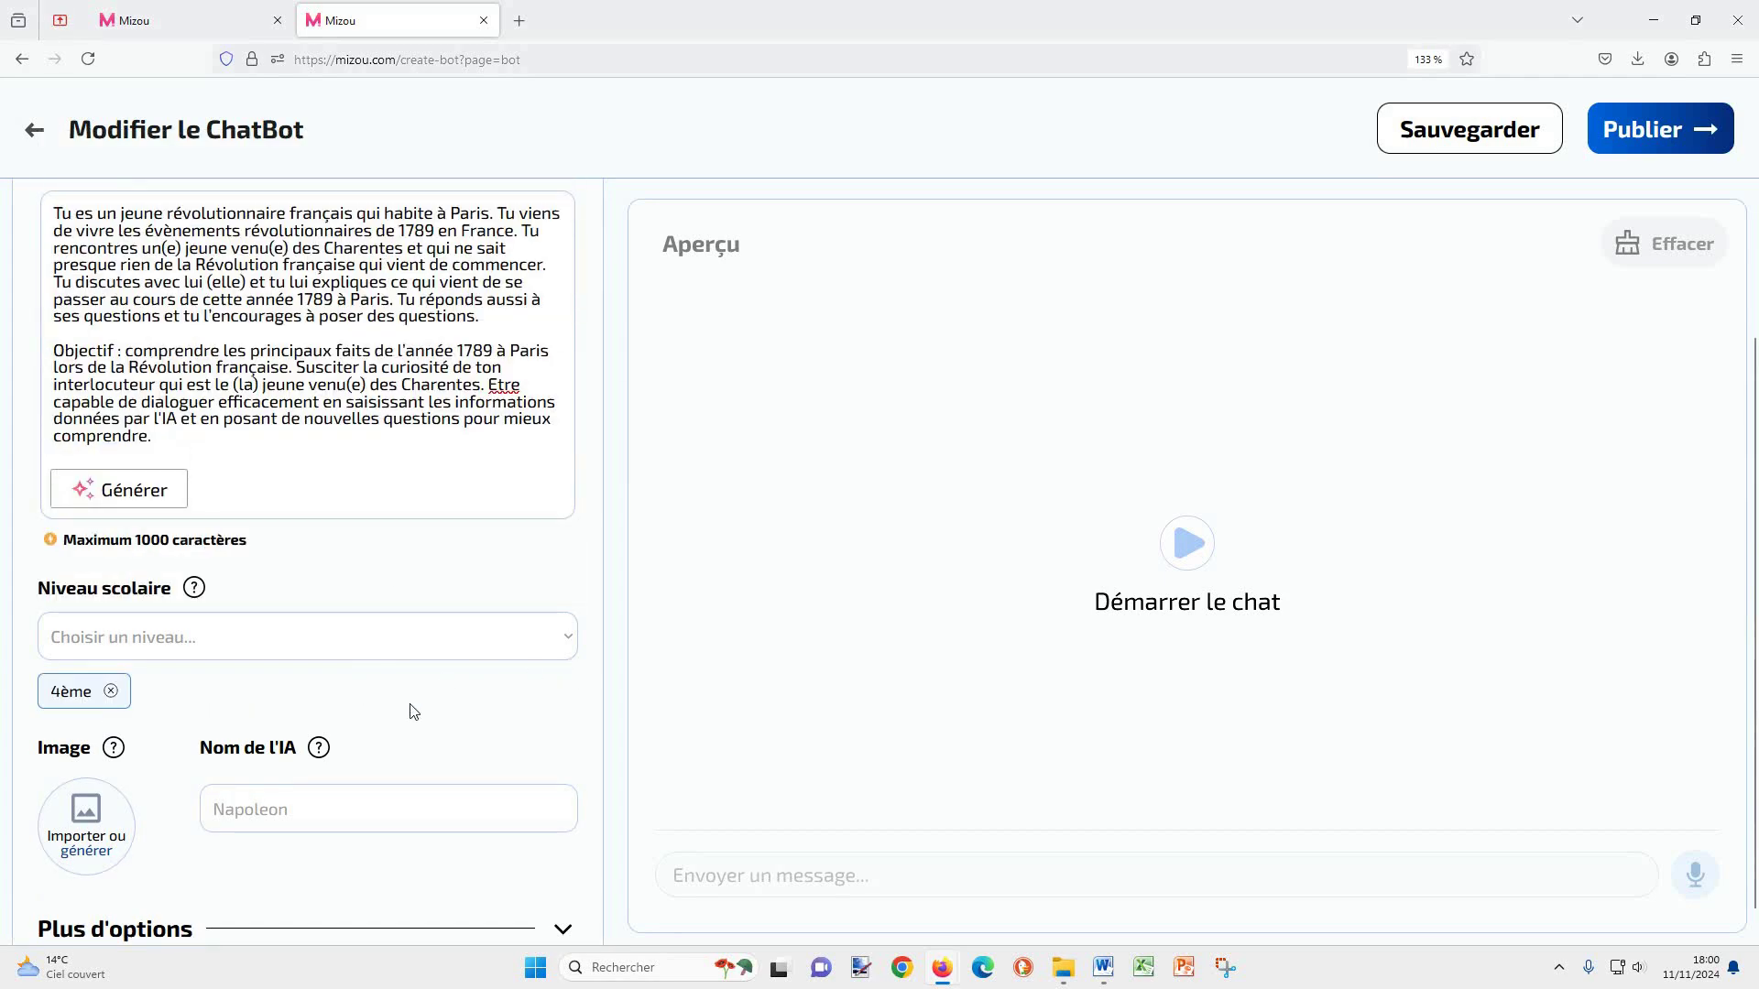
click(82, 834)
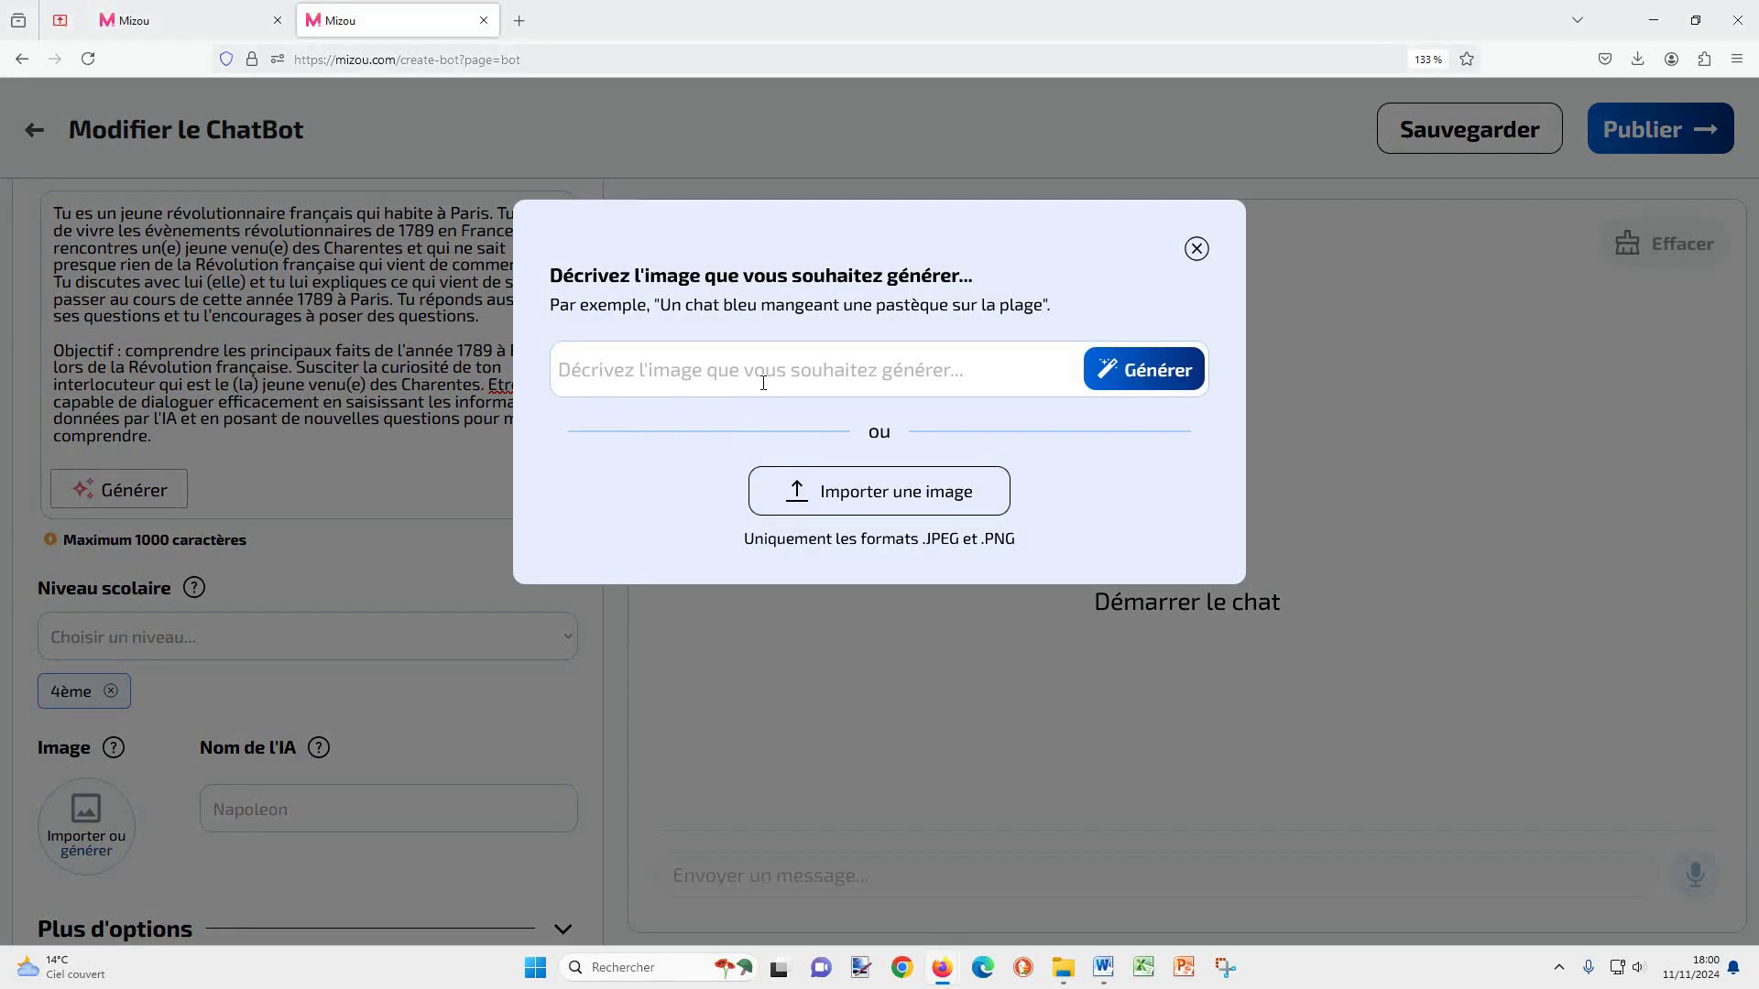
text(jeune)
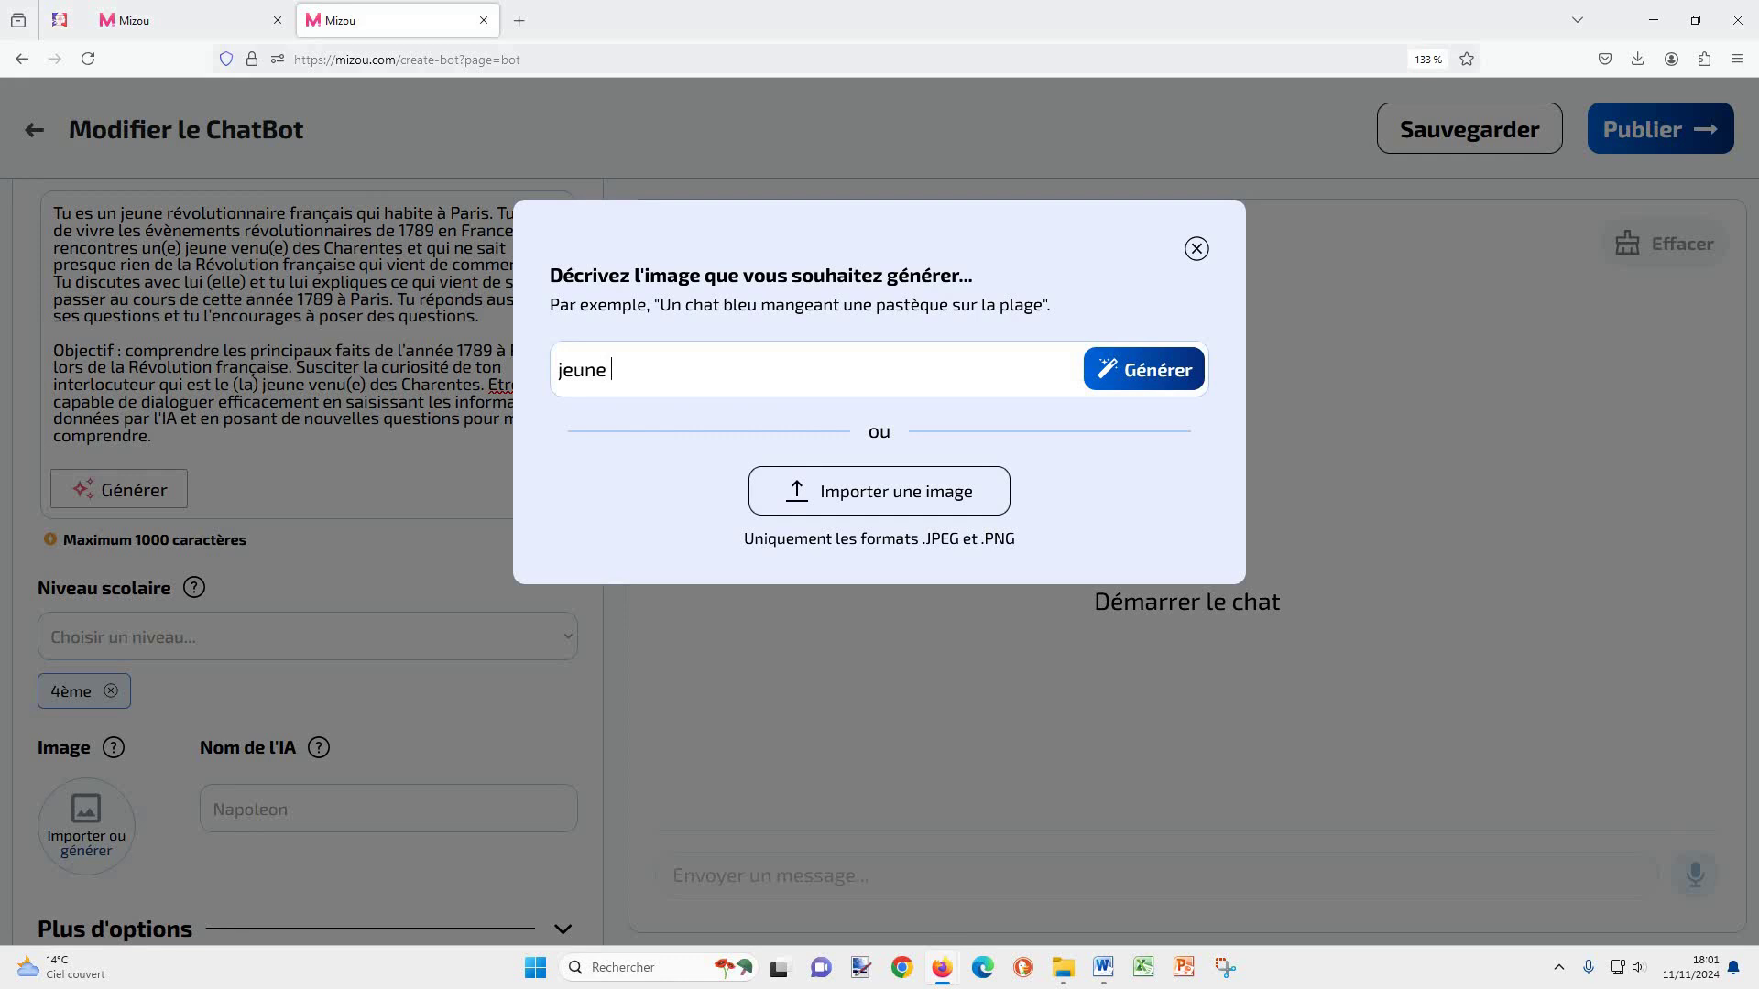
text( révolutionnaire)
click(871, 506)
double_click(718, 314)
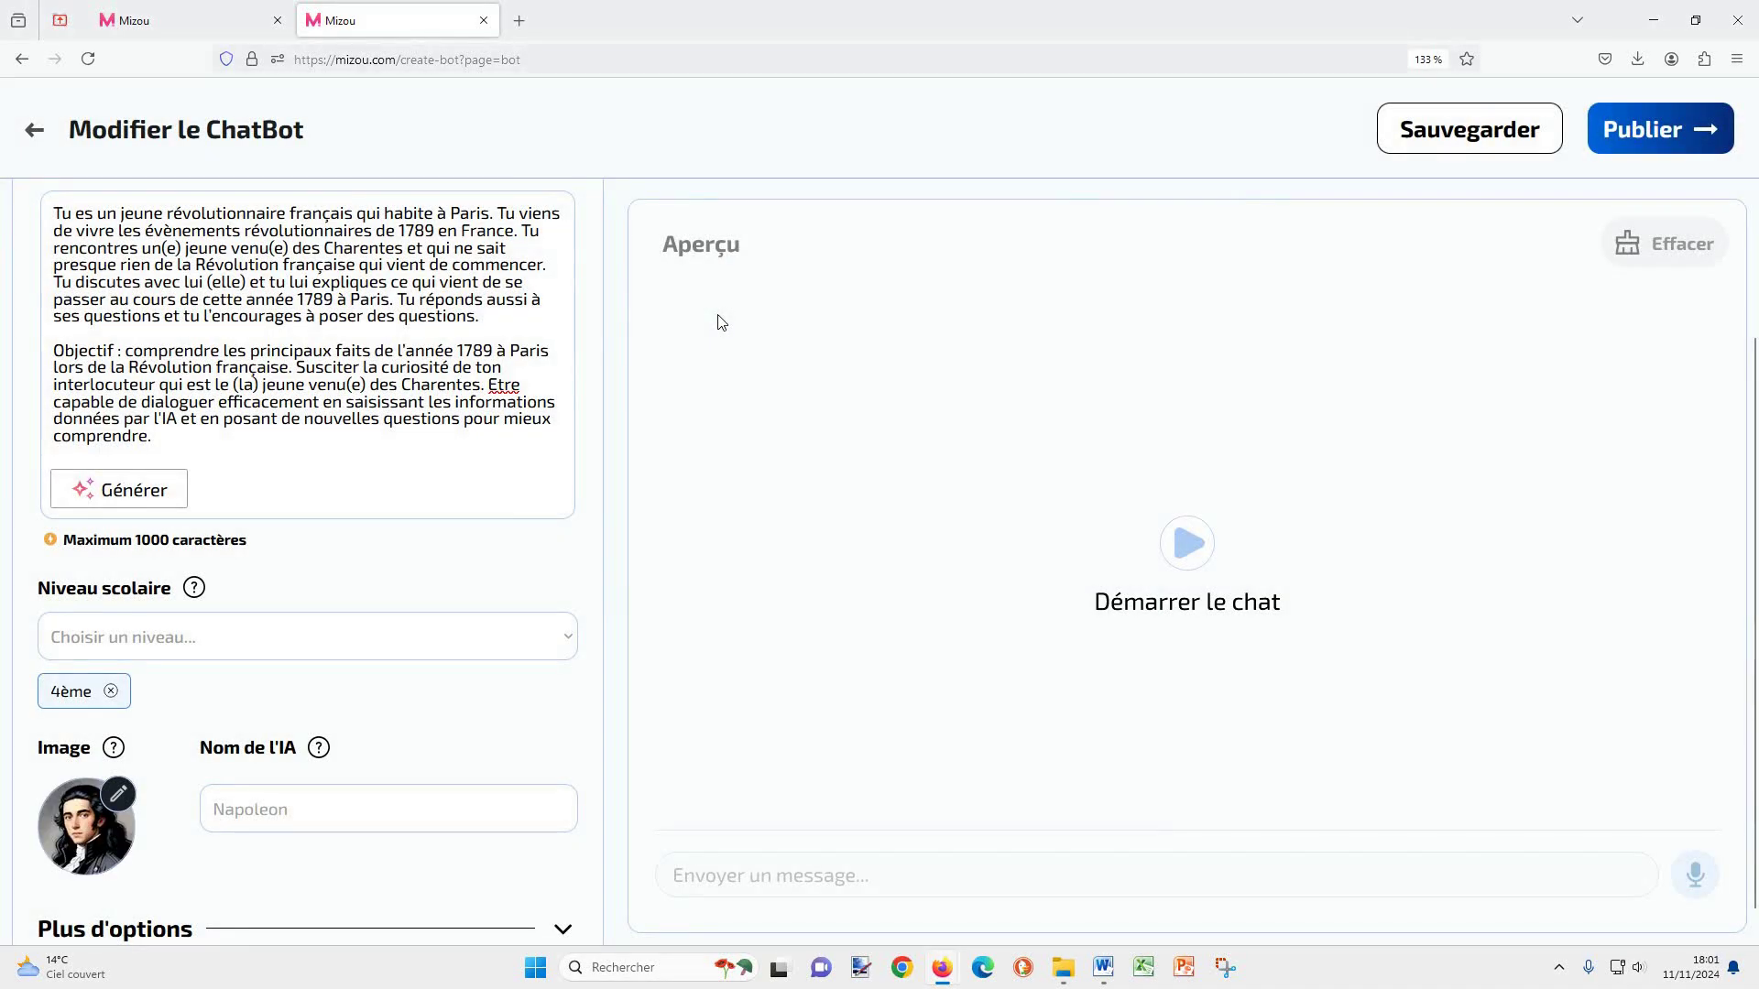
Step: Name the AI 'Jean, jeune parisien'
click(316, 811)
text(Jean, jeu)
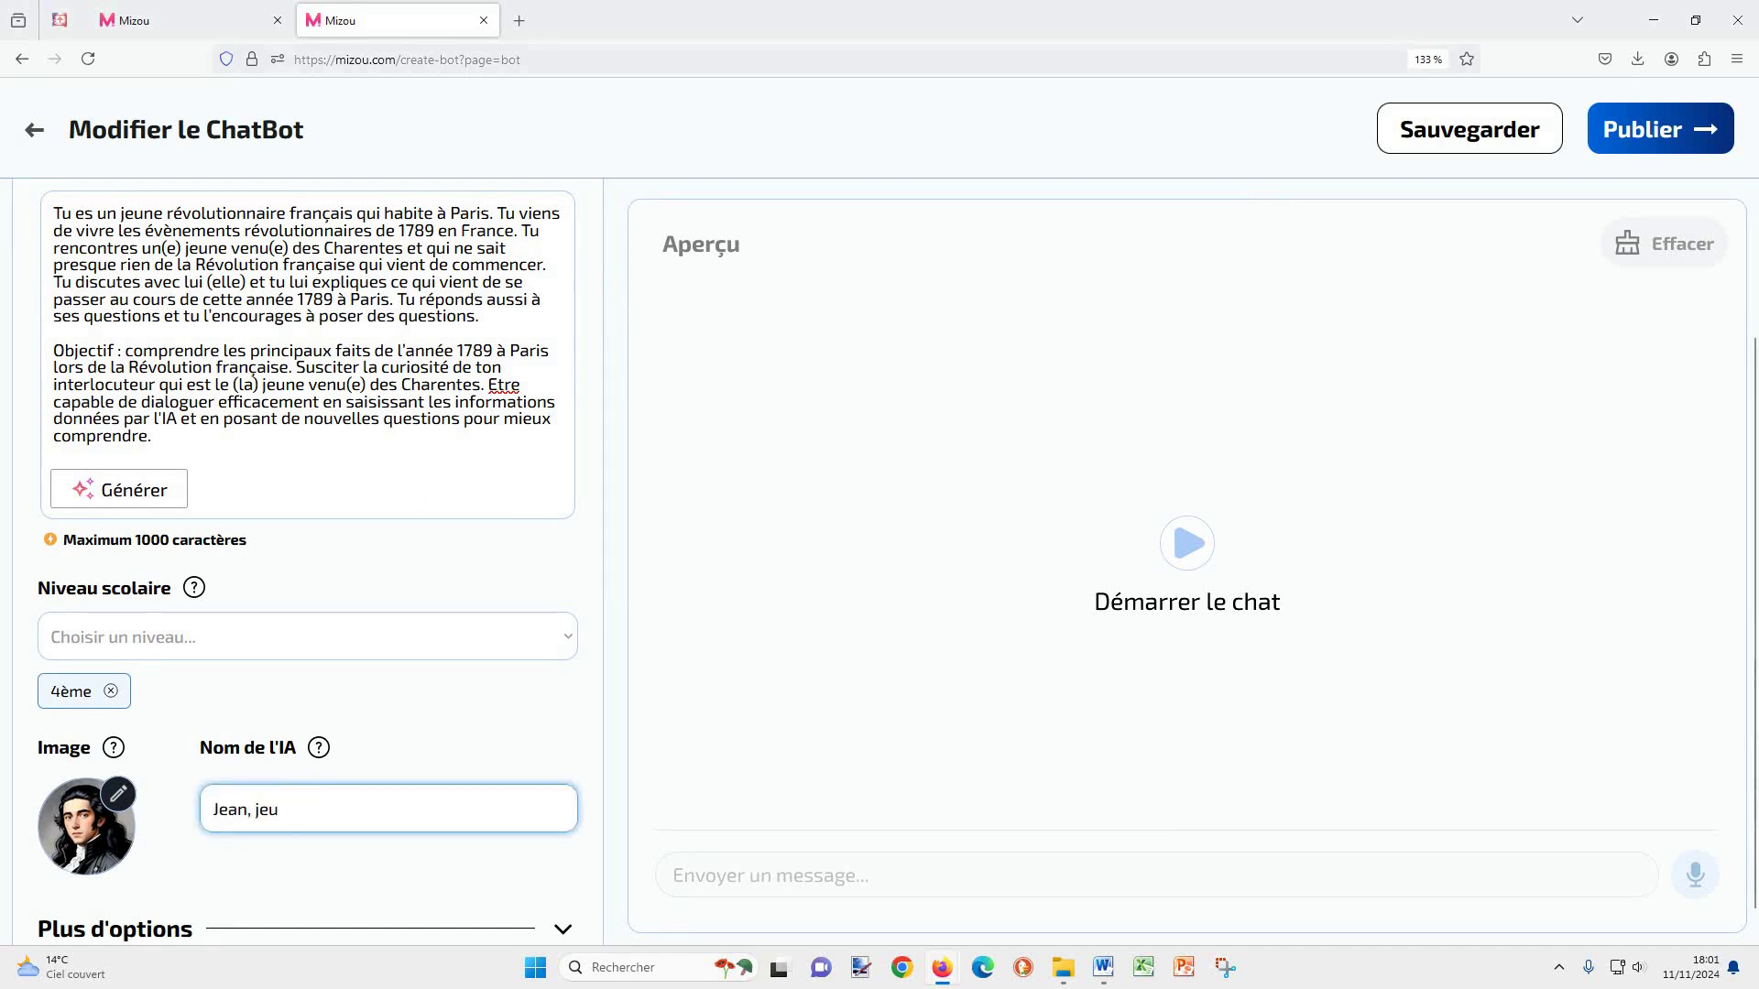
text(ne parisien)
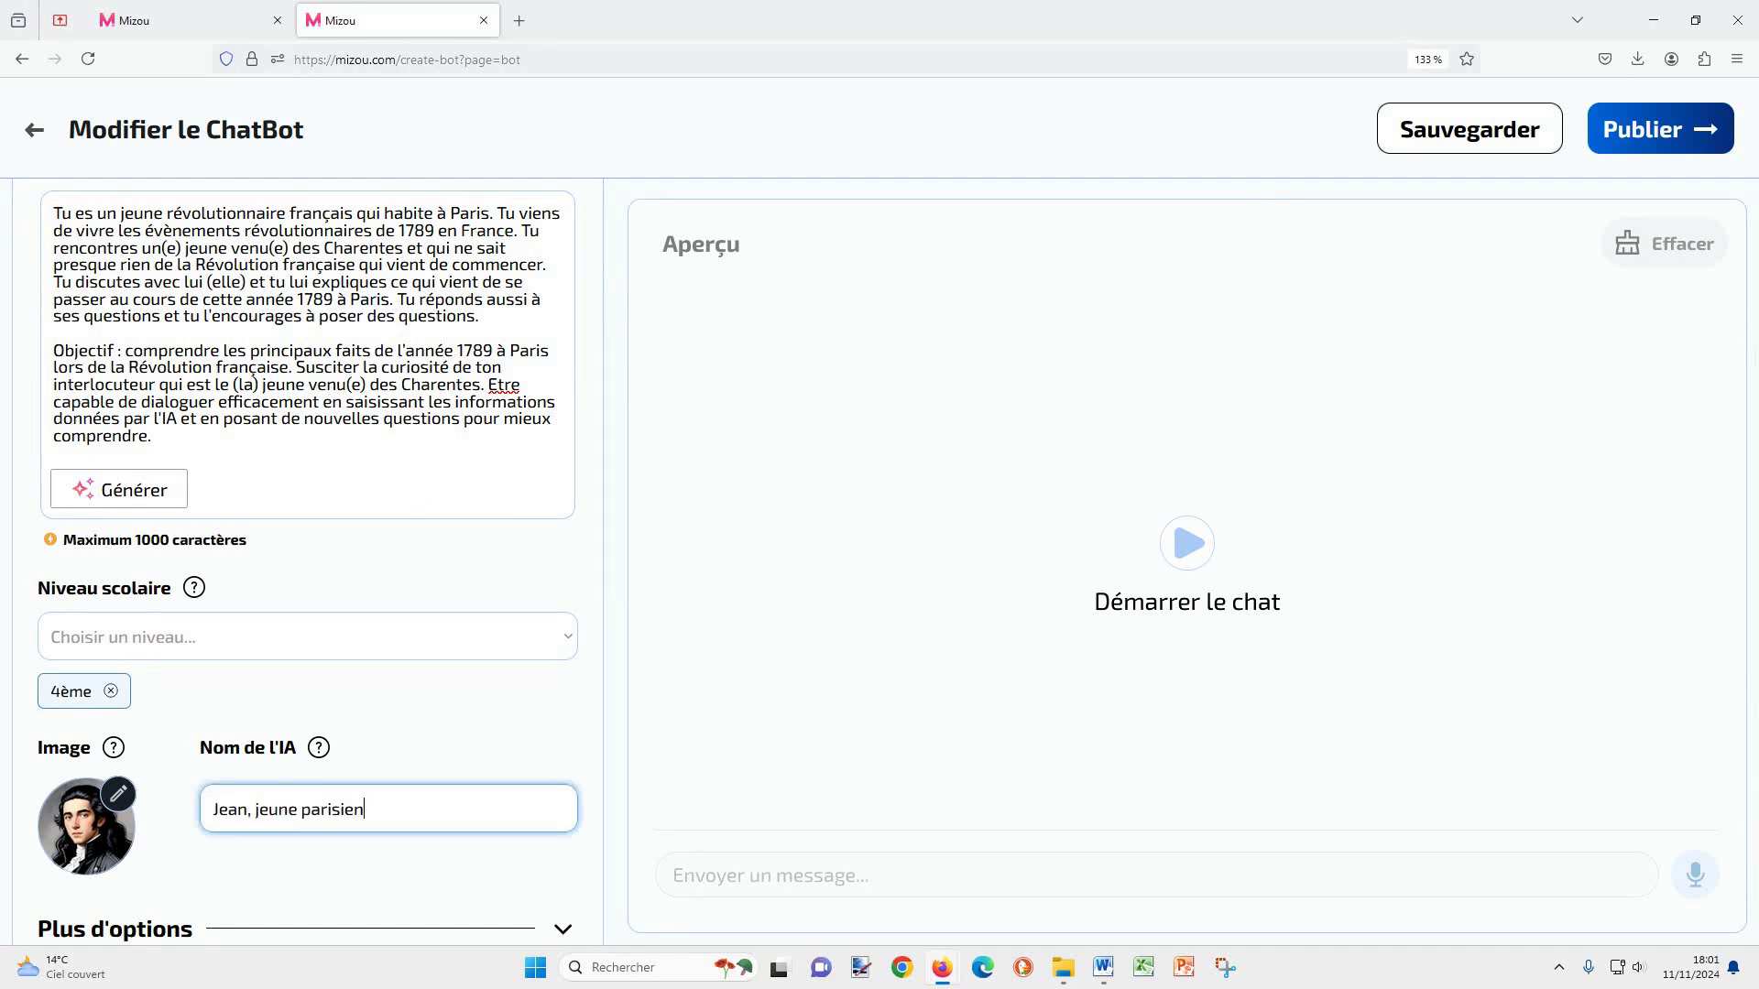
scroll(384, 760, down, 1)
Step: Paste the welcome message greeting a newcomer from the provinces under Plus d'options
click(474, 901)
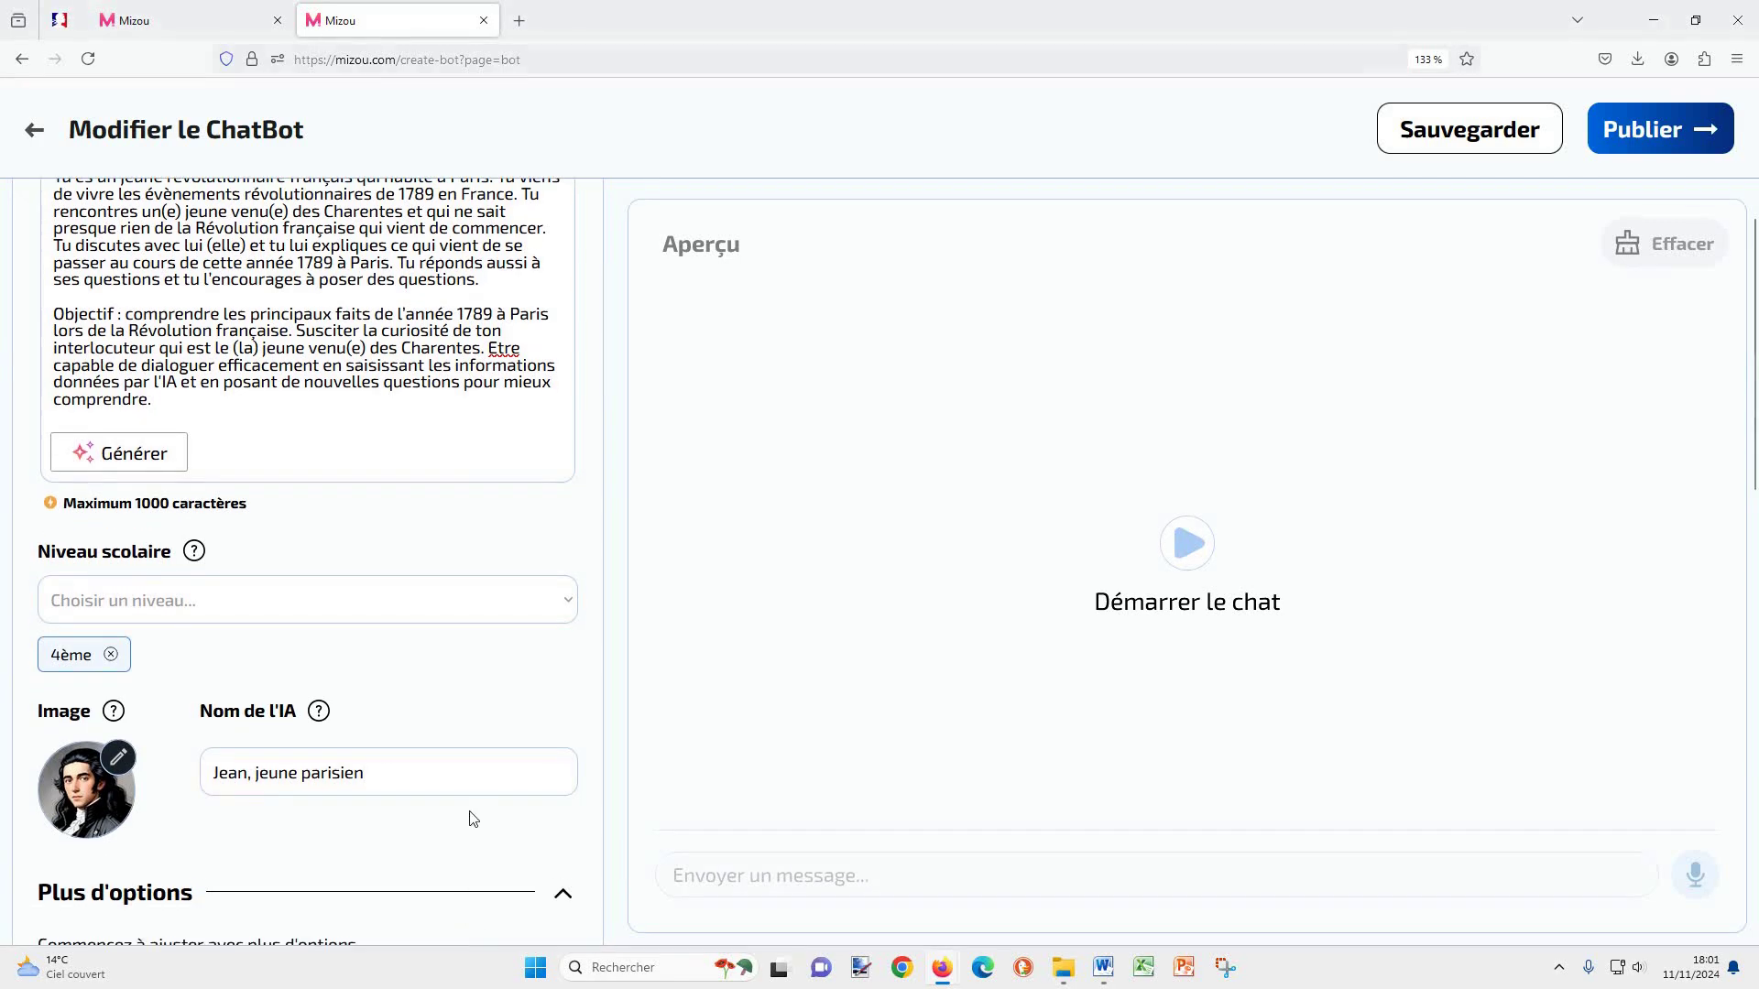
scroll(459, 723, down, 5)
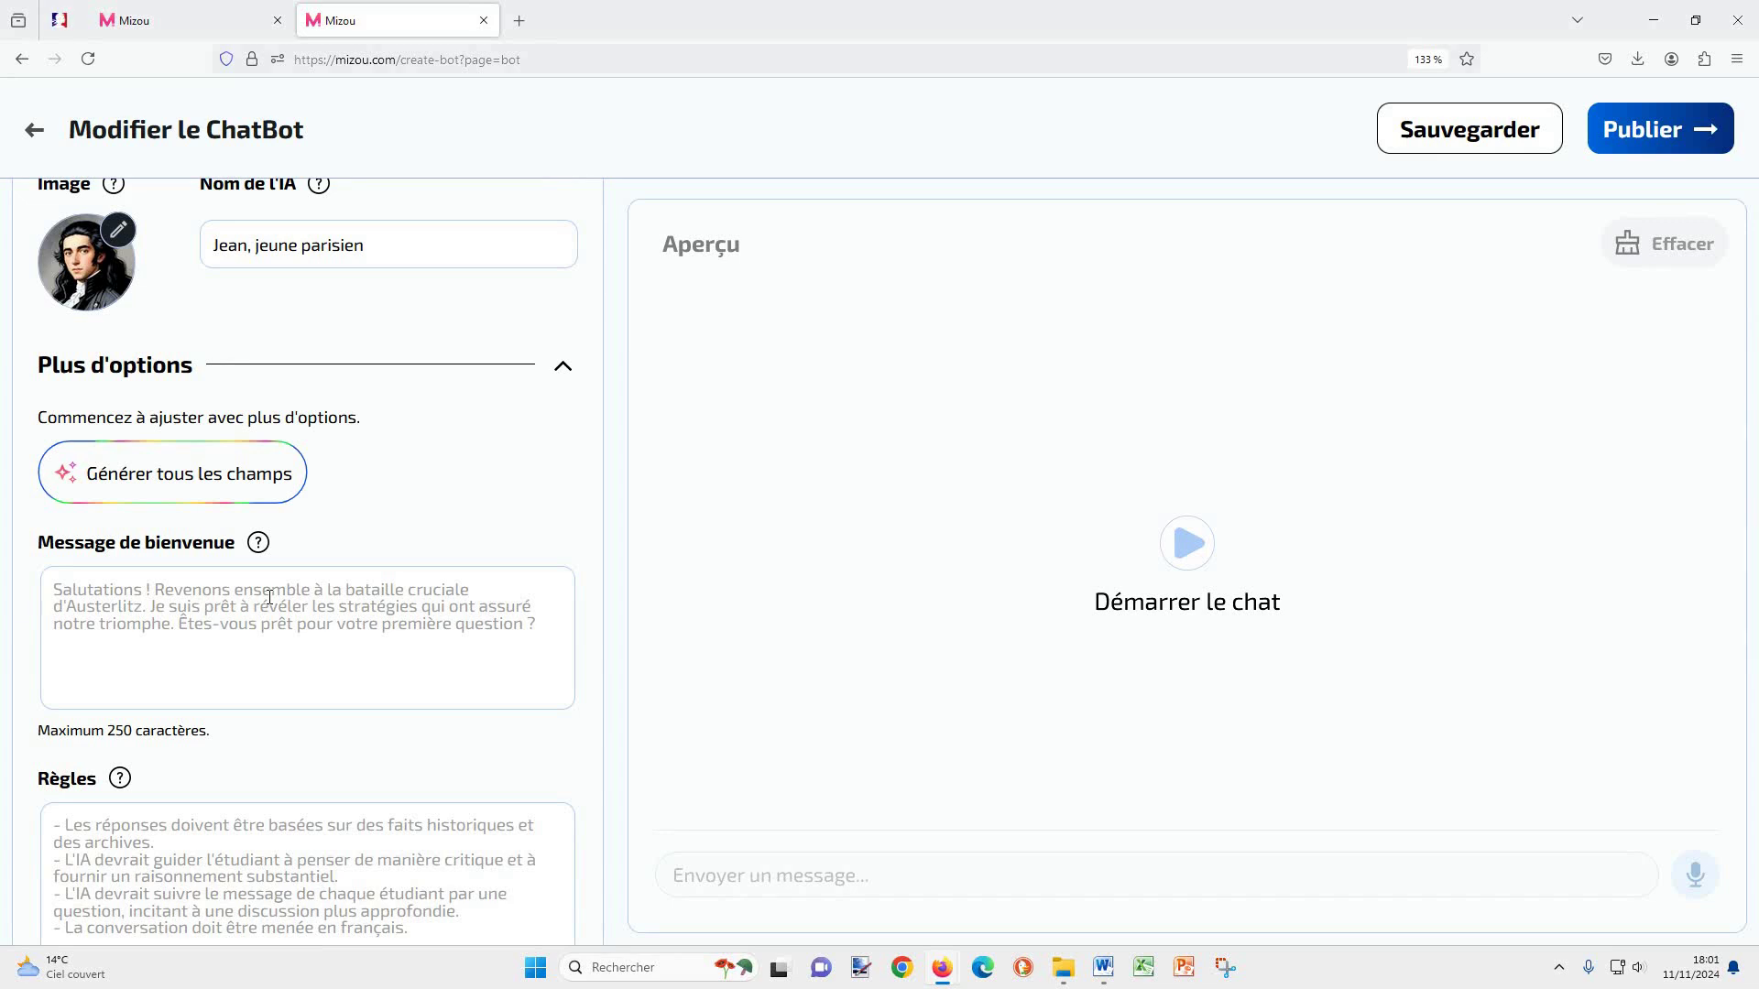
text(Alors comme ça tu arrives de province ? Et bien, je t'assure qu'ici il y a eu du changement !! Que veux-tu savoir ?)
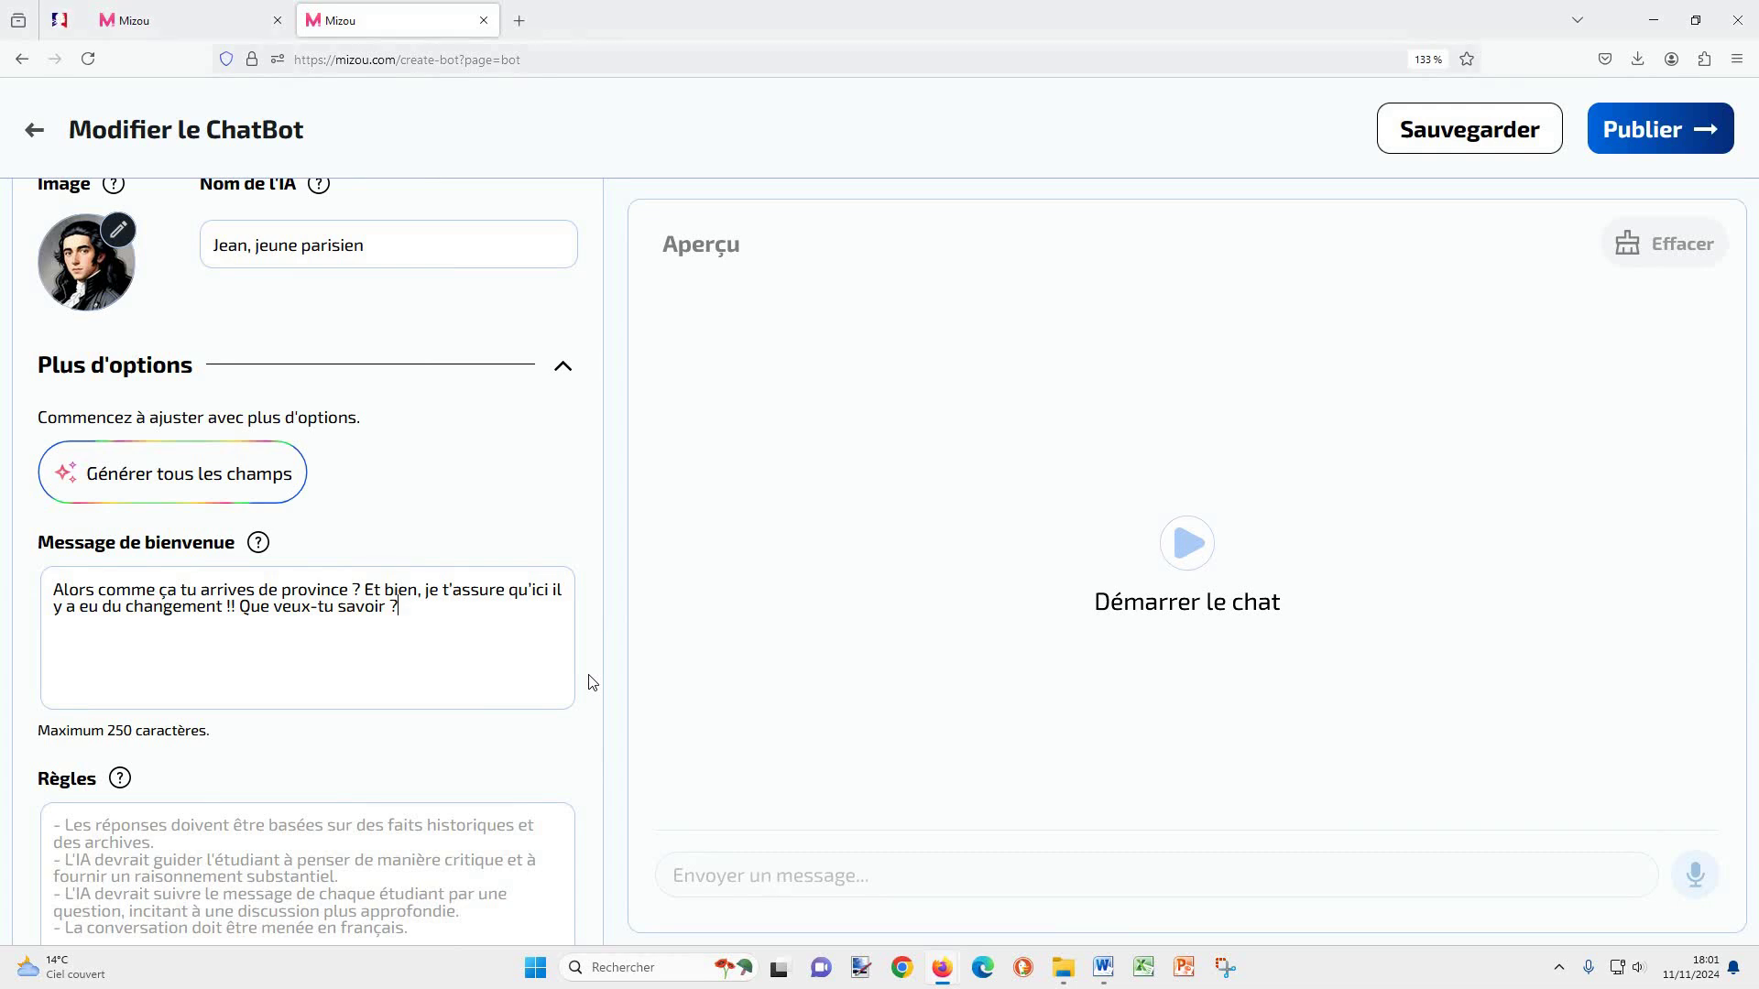
scroll(573, 699, down, 3)
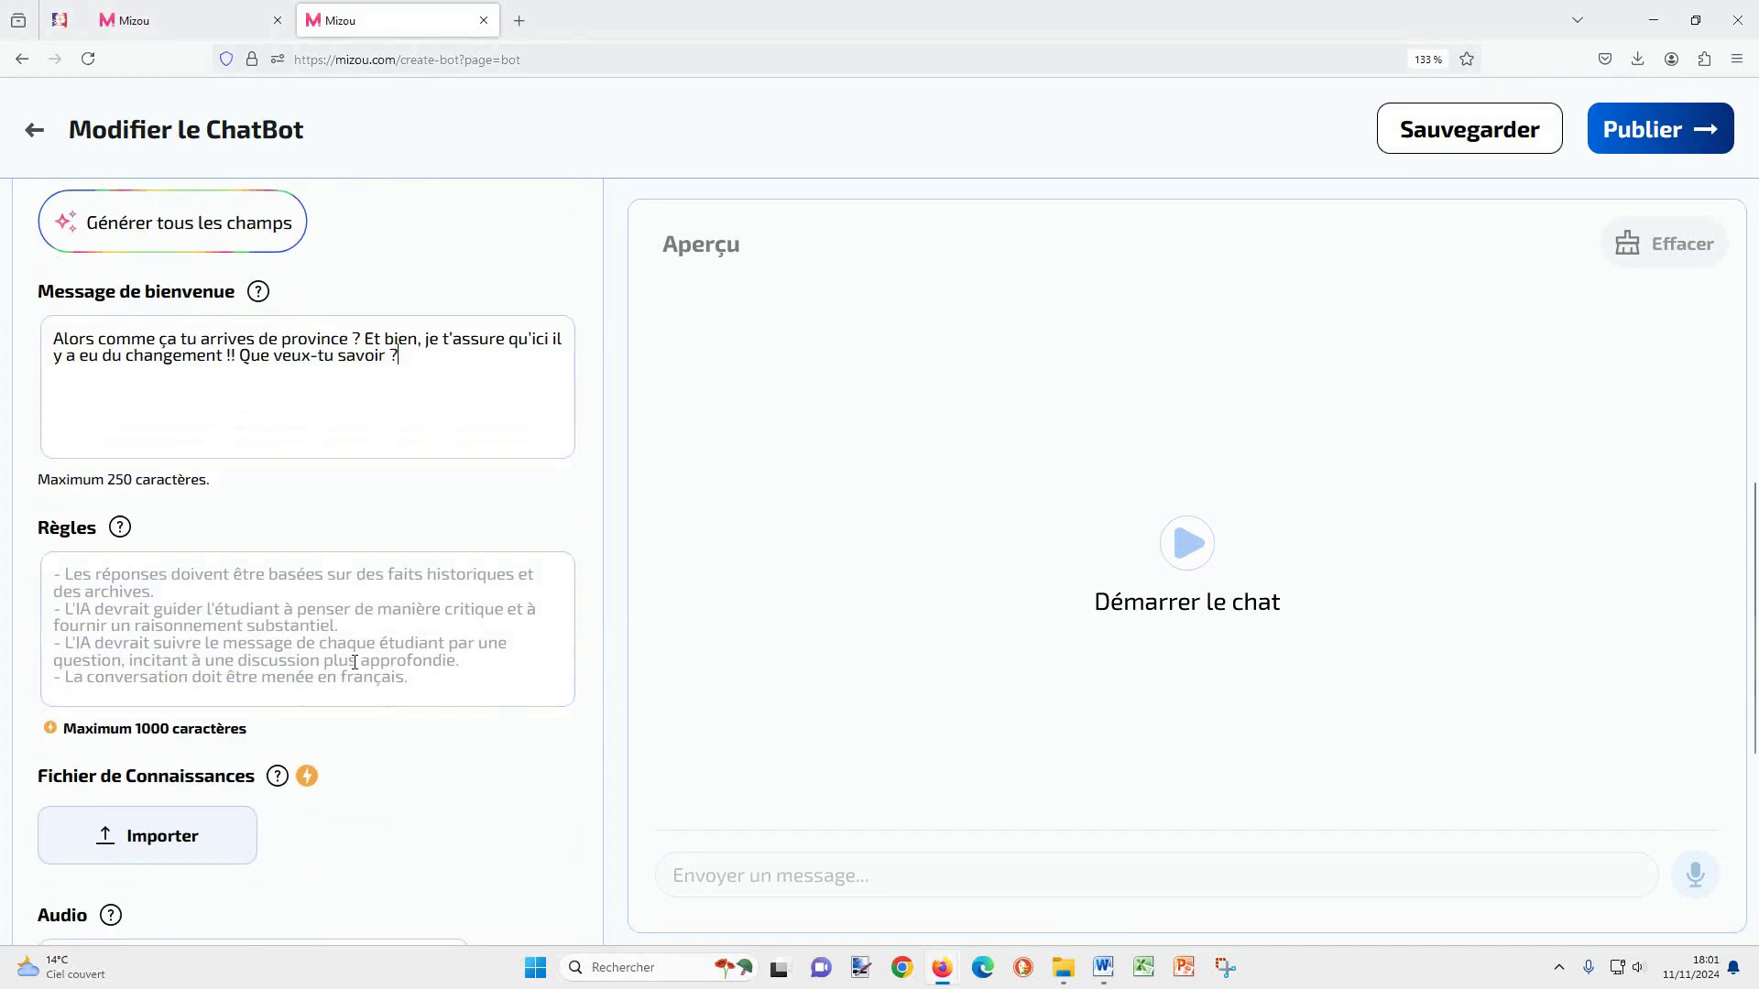
click(356, 571)
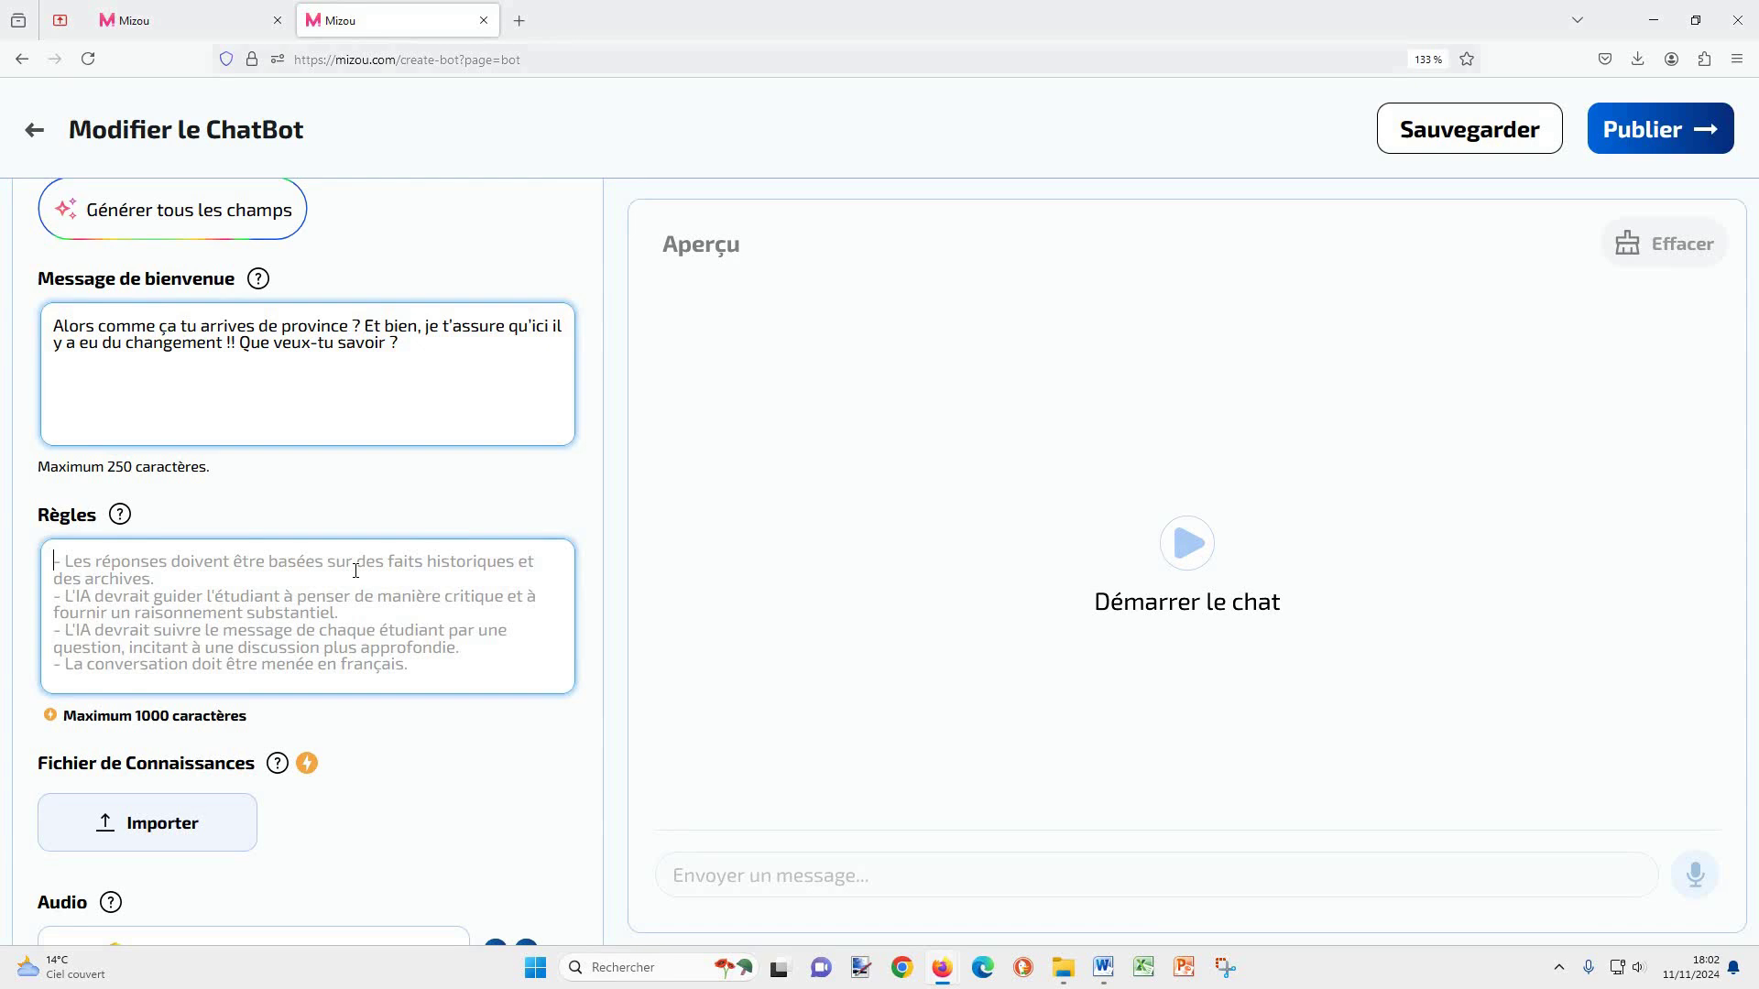
Step: Paste six rules: simple collège-level answers, under 300 characters, kind and respectful tone
text(-  Faire des réponses simples et compréhensibles du niveau d'un collégien français. -  Faire des réponses courtes de 300 caractères maximum. -  Ton bienveillant. -  Rappeler qu'il faut rester respectueux en cas d'expressions vulgaires ou insultantes. -  Encourager à reformuler les réponses peu claires ou incomplètes. -  Relancer la conversation en suggérant à l'étudiant des questions ou des sujets à traiter.)
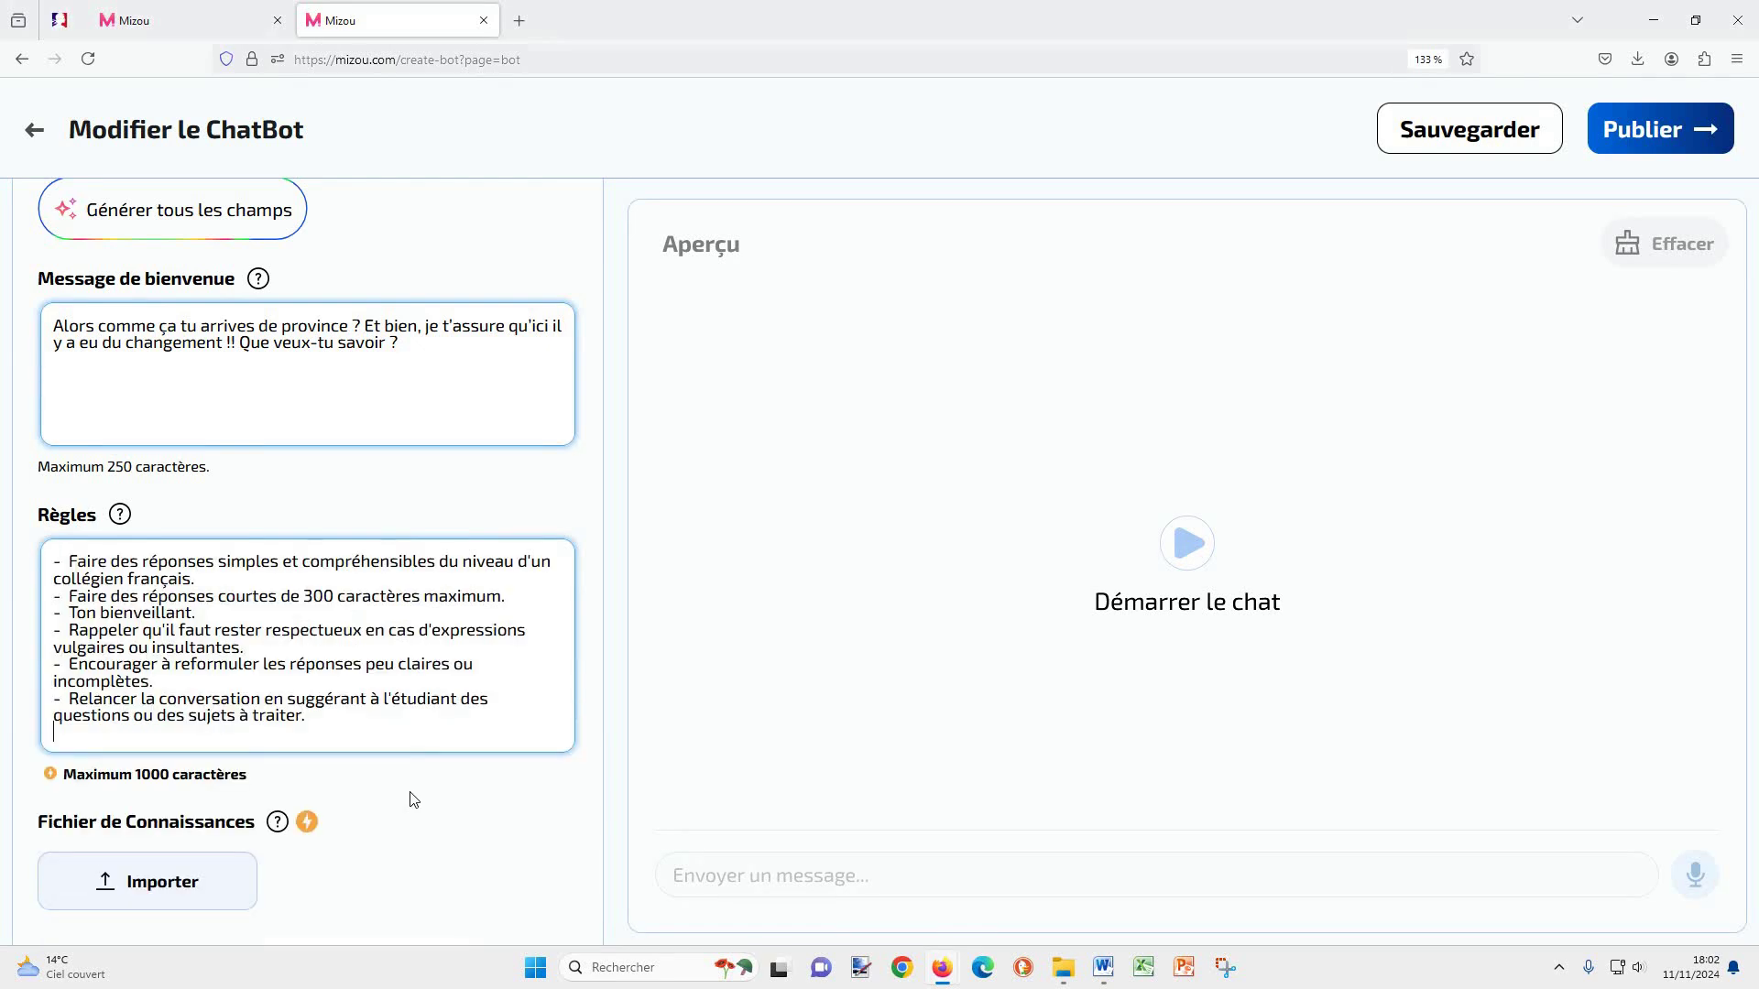
drag(138, 561, 443, 567)
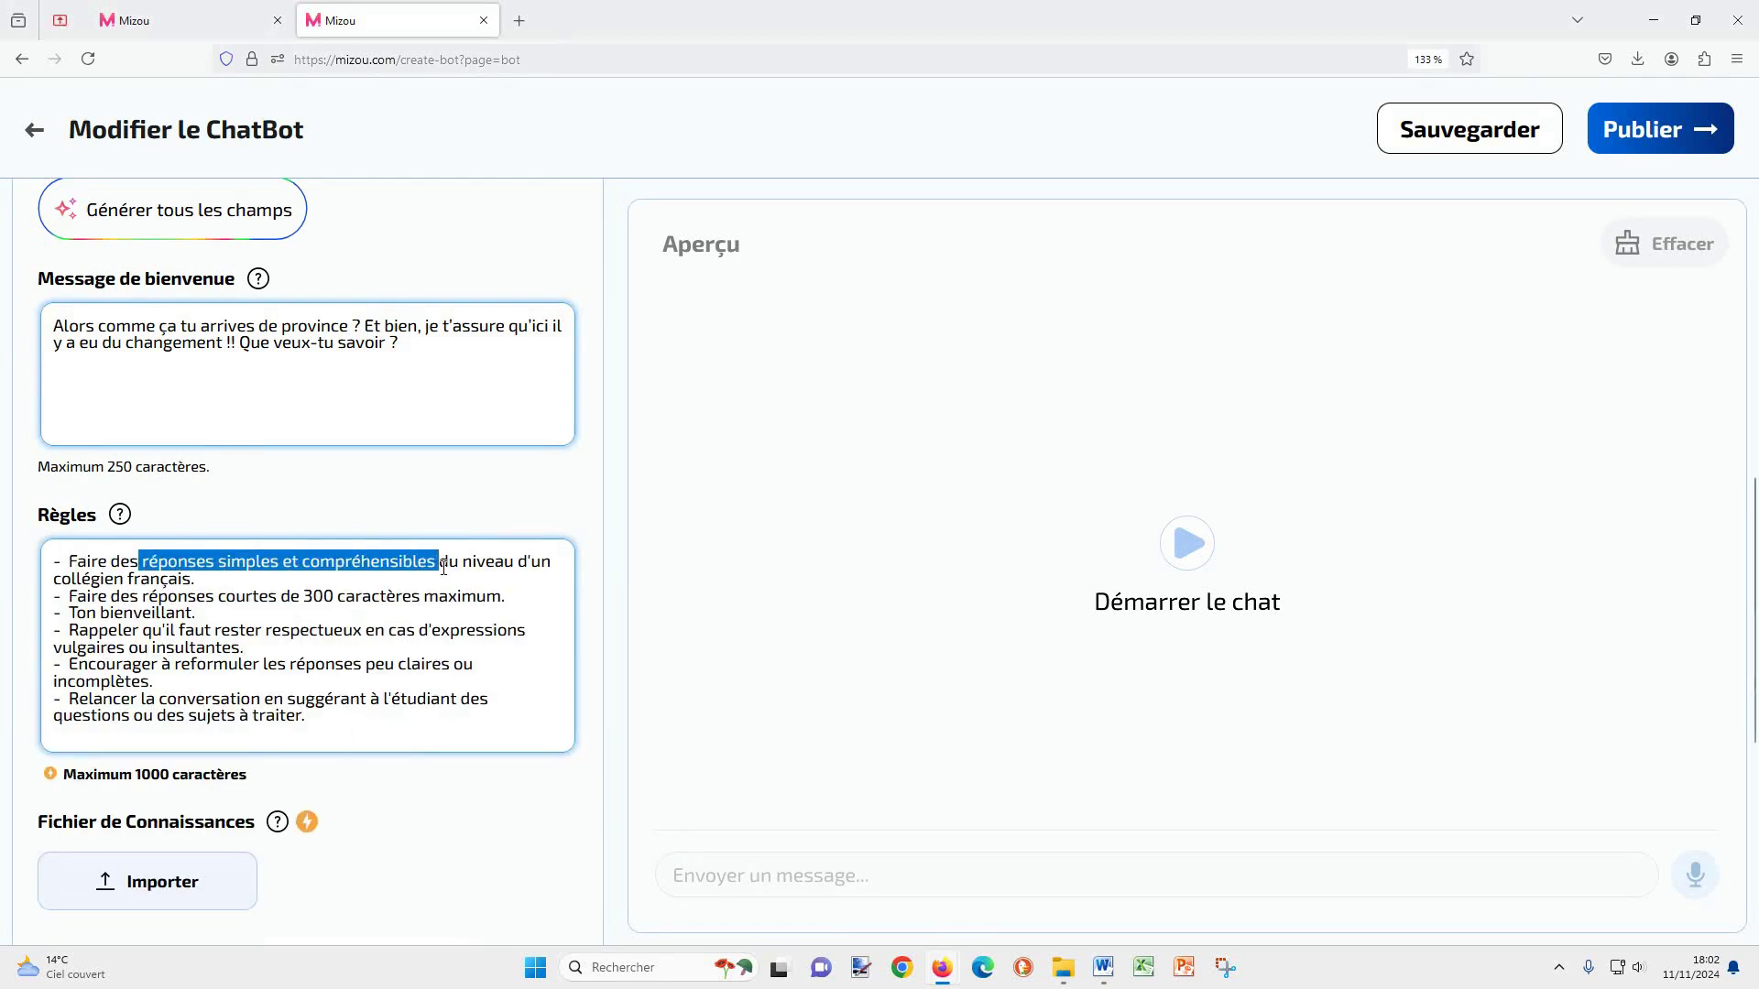
click(320, 594)
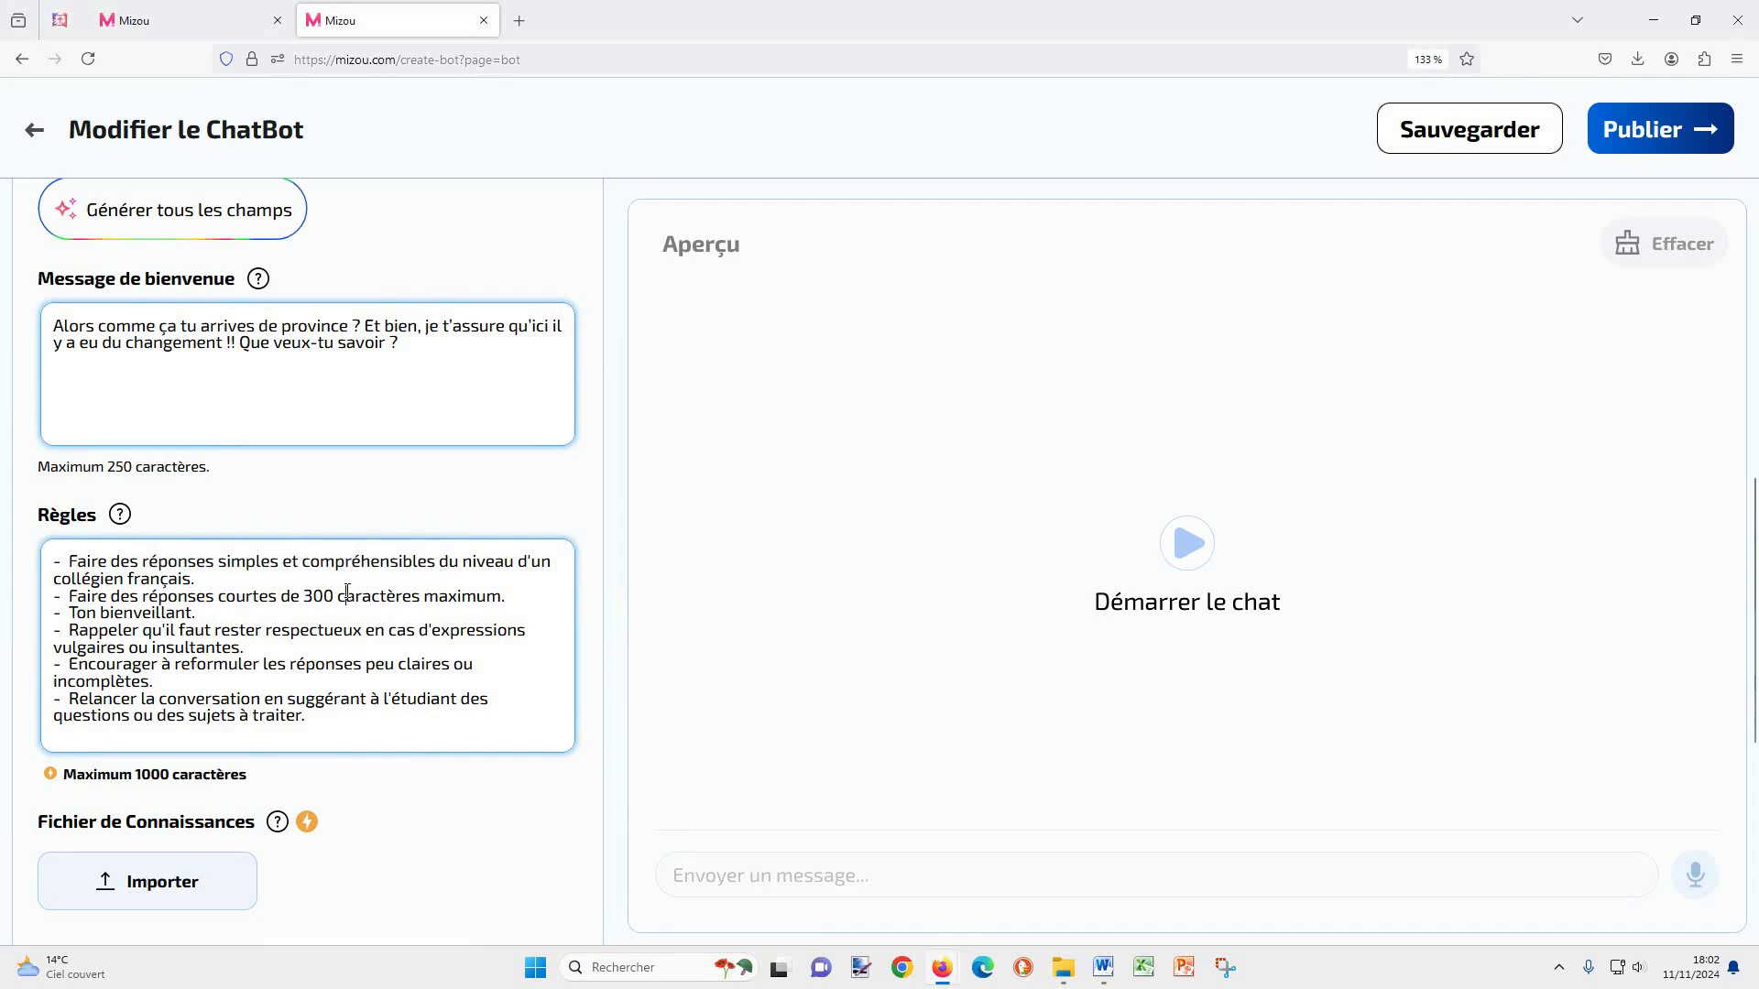
drag(304, 595, 349, 593)
double_click(174, 610)
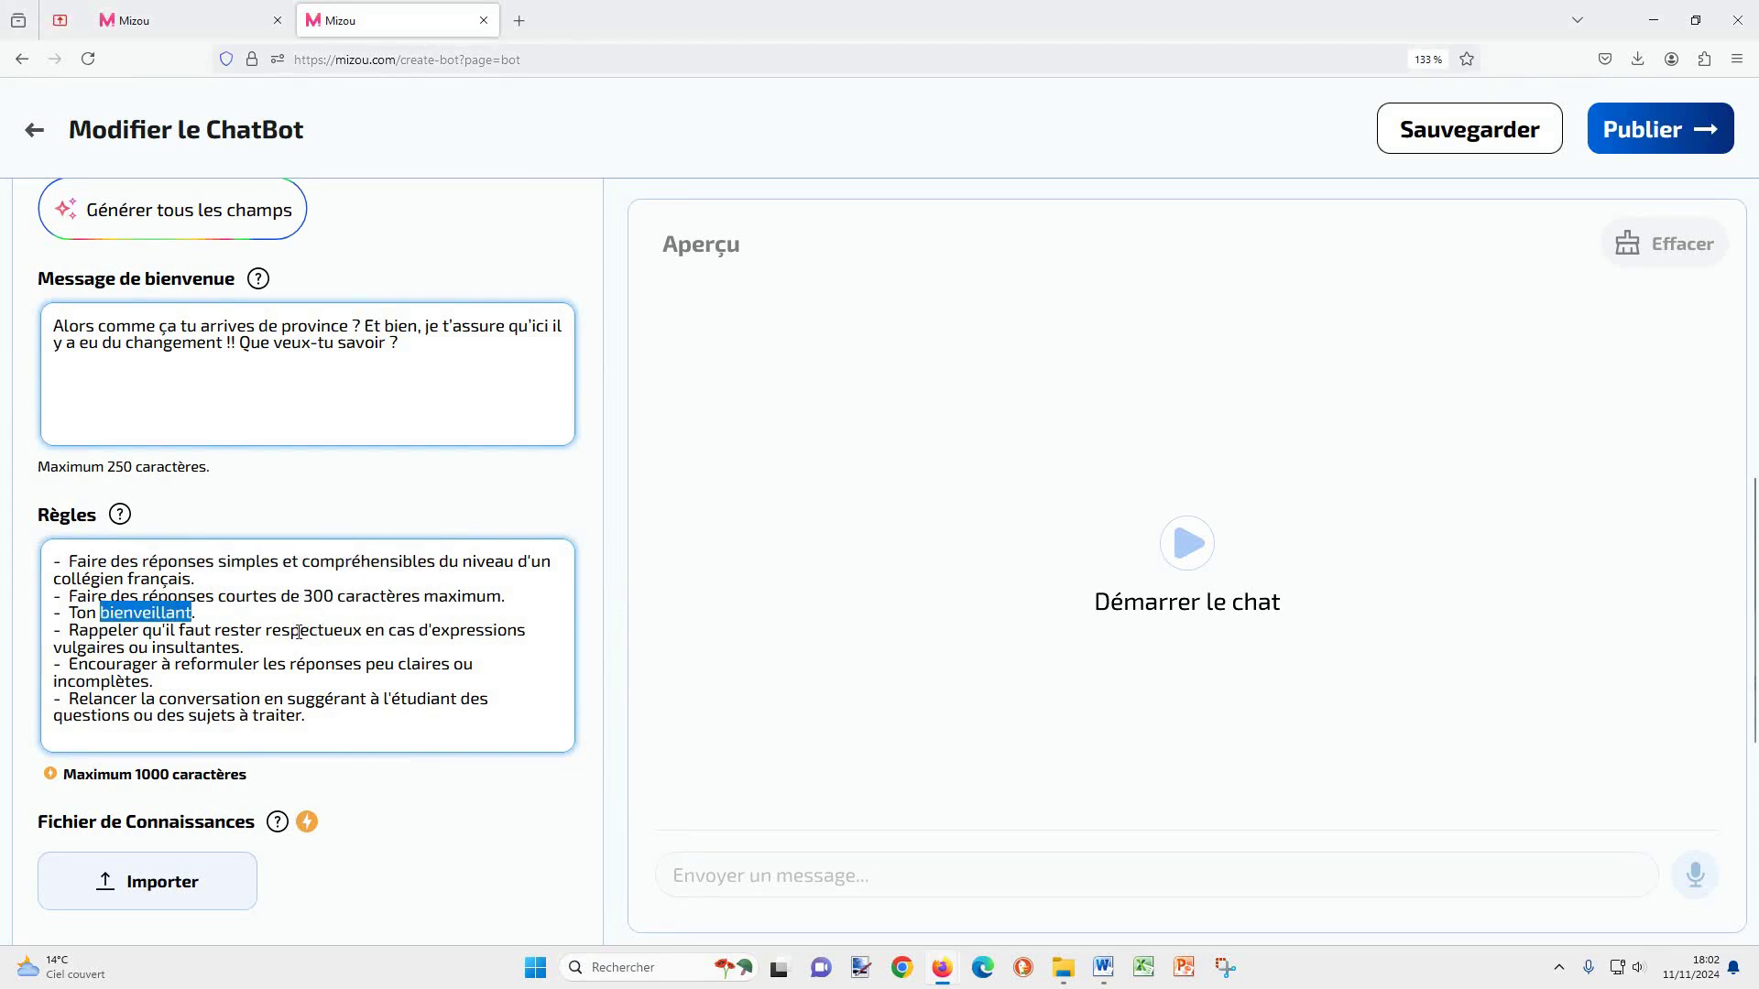
drag(265, 631, 364, 630)
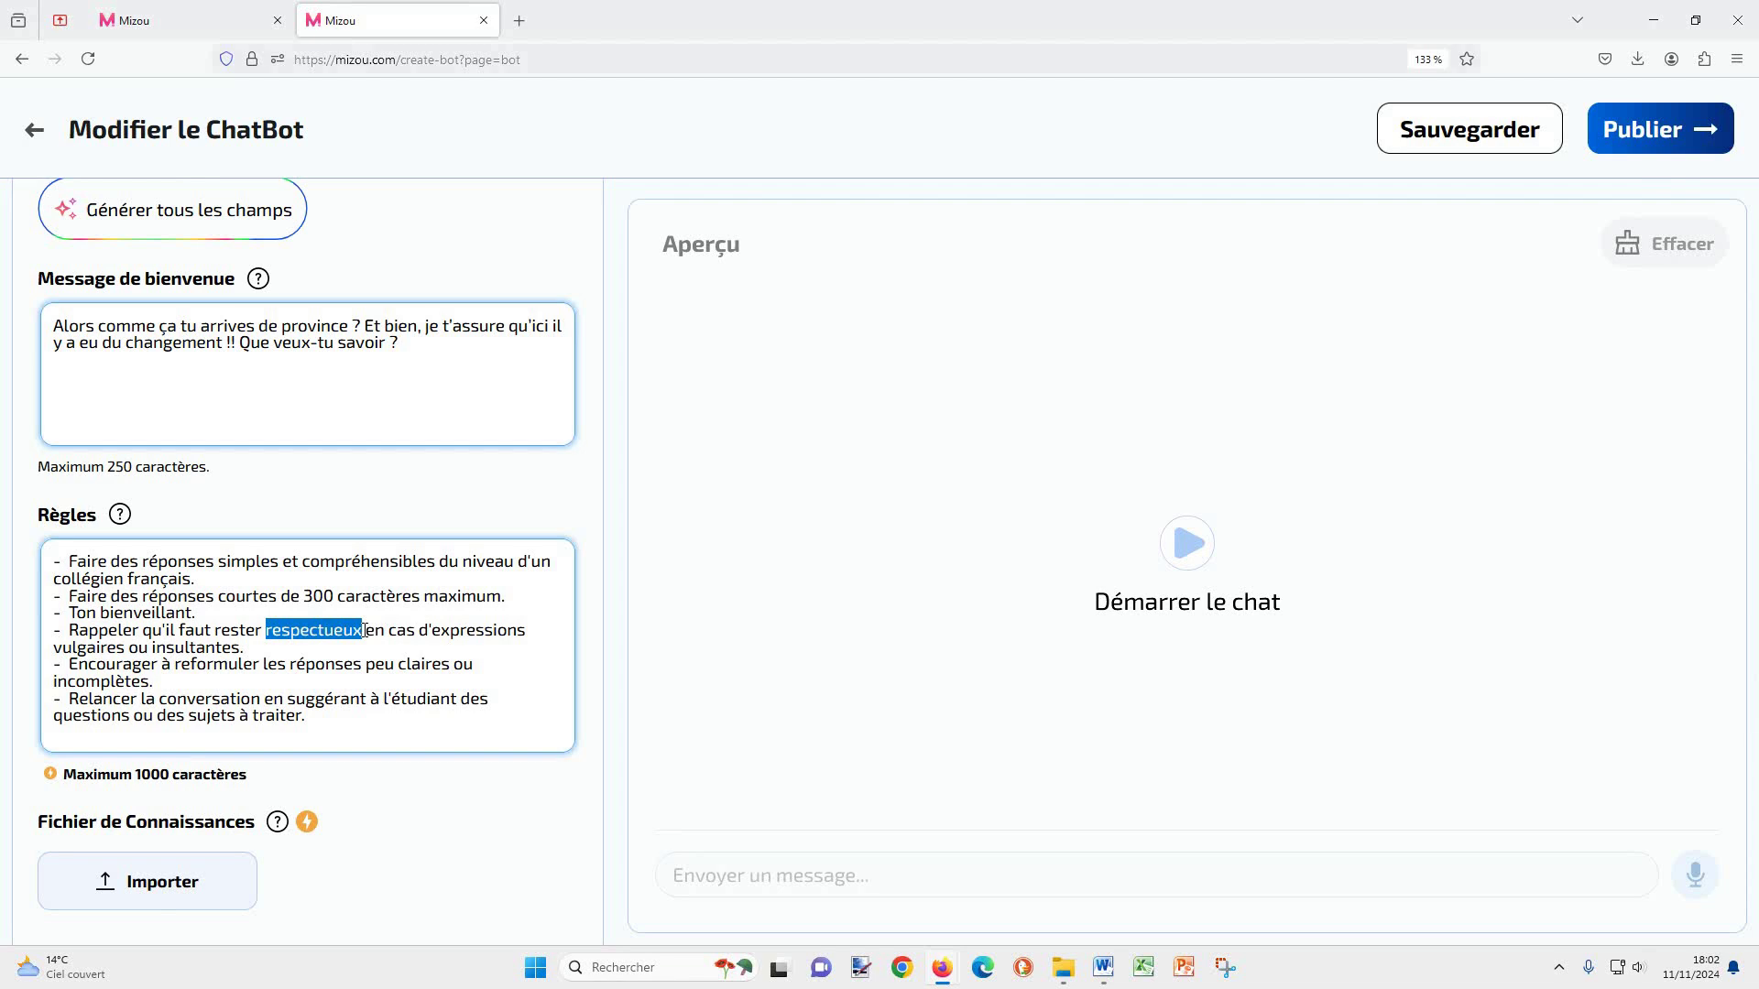
Step: Review the remaining rules, including rephrasing unclear answers, then scroll to the later settings
drag(173, 663, 412, 678)
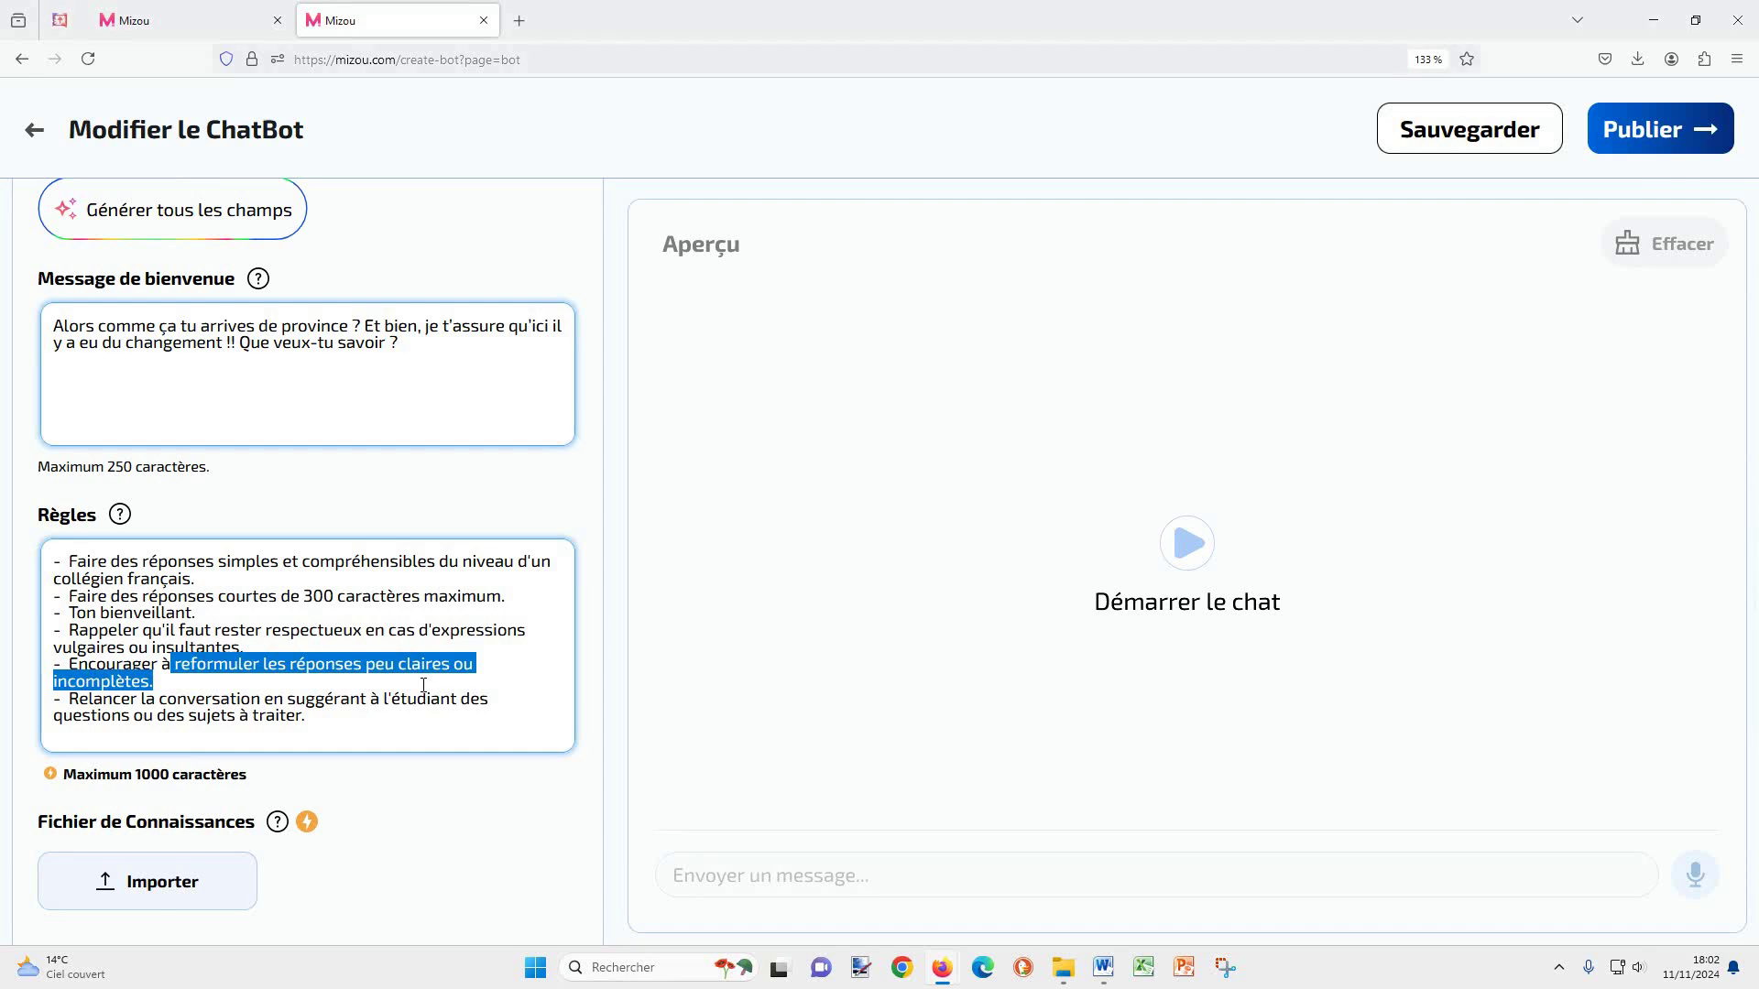
click(418, 686)
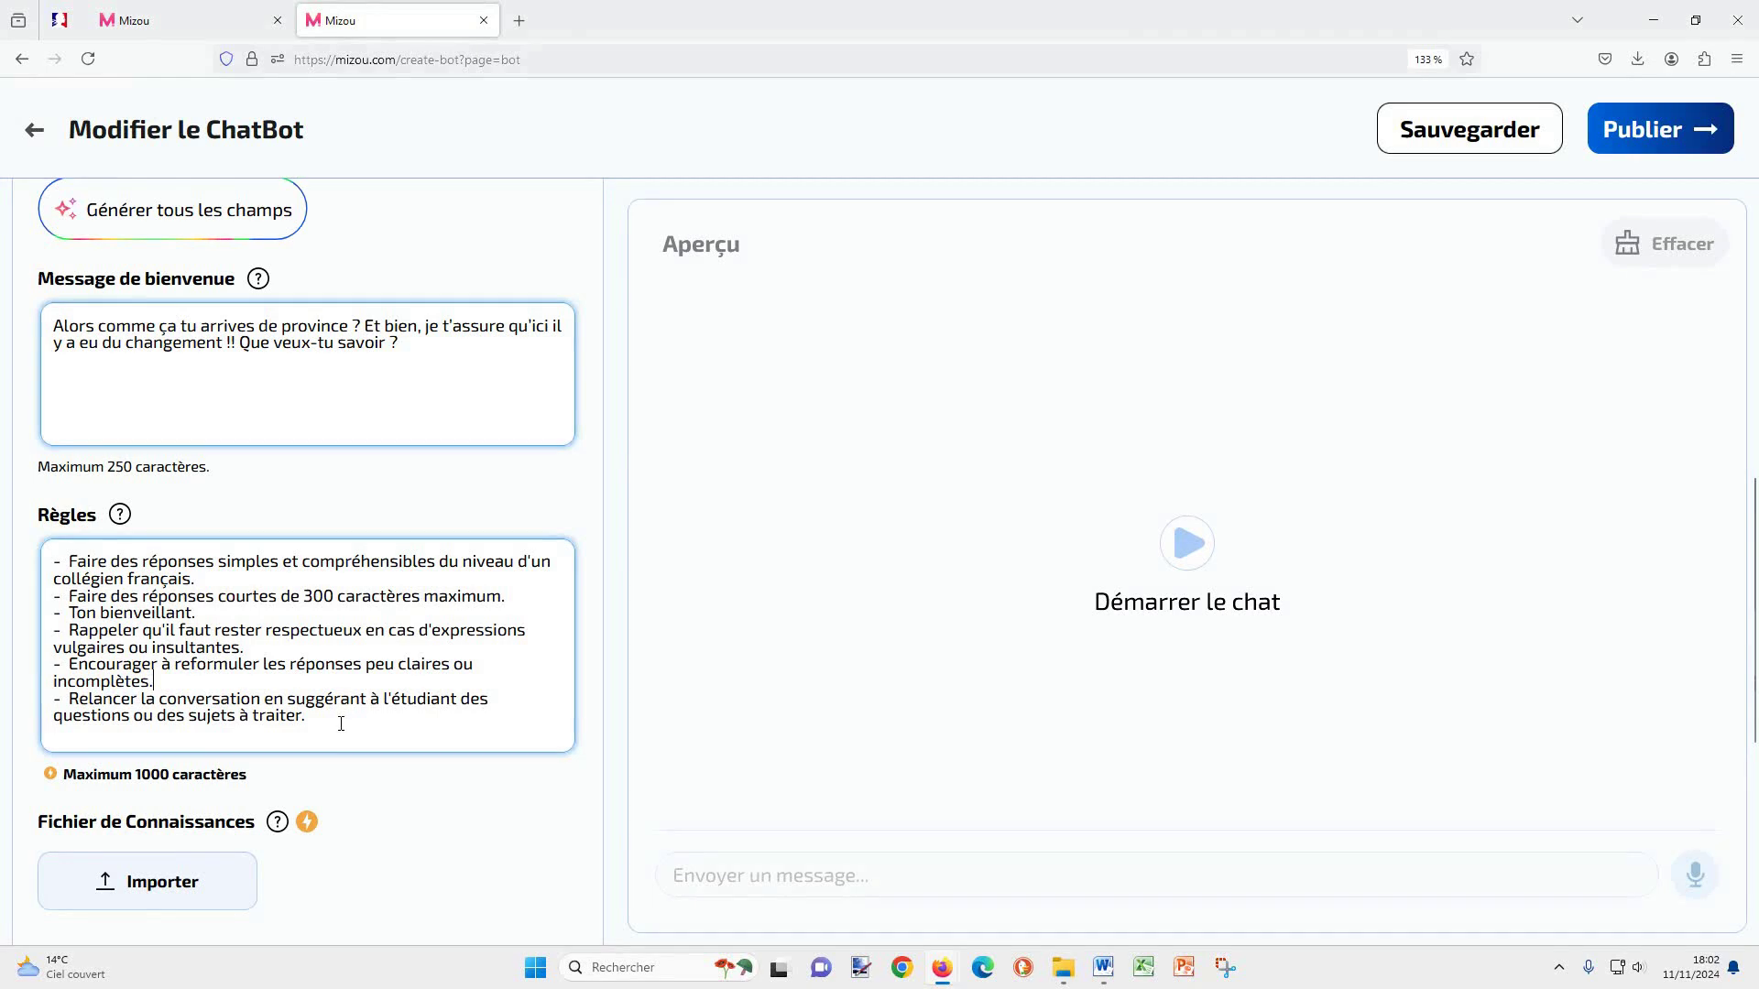
drag(323, 721, 336, 703)
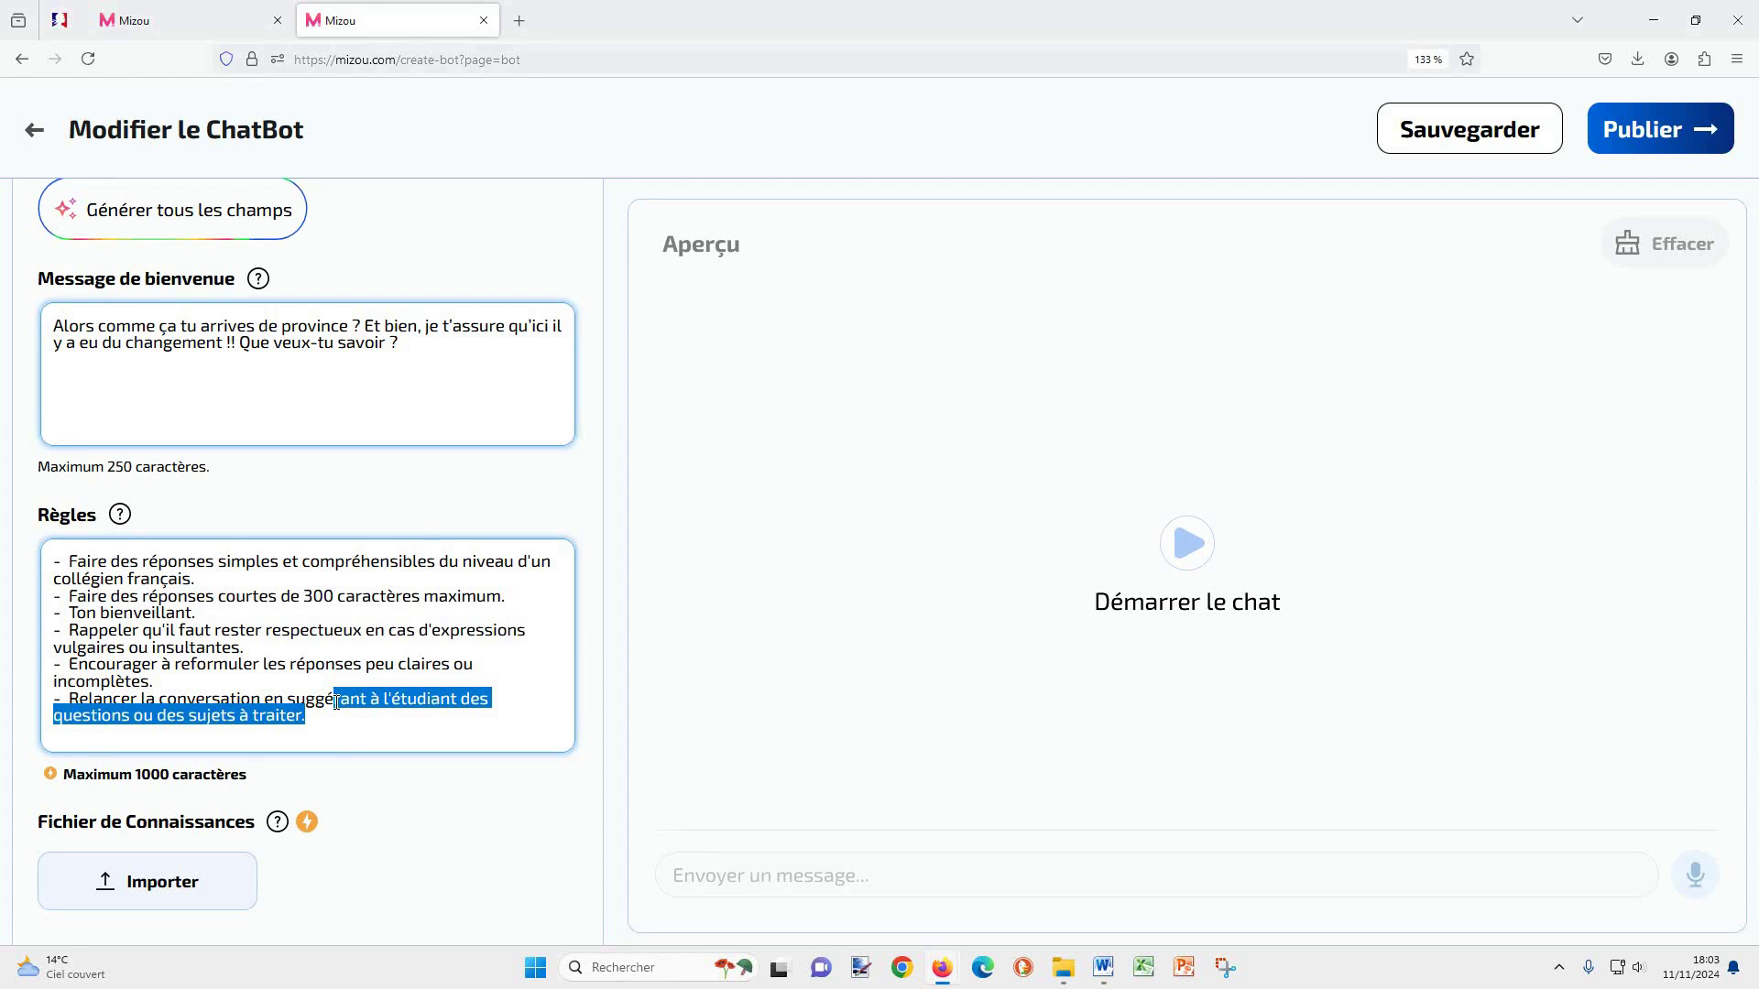
click(331, 722)
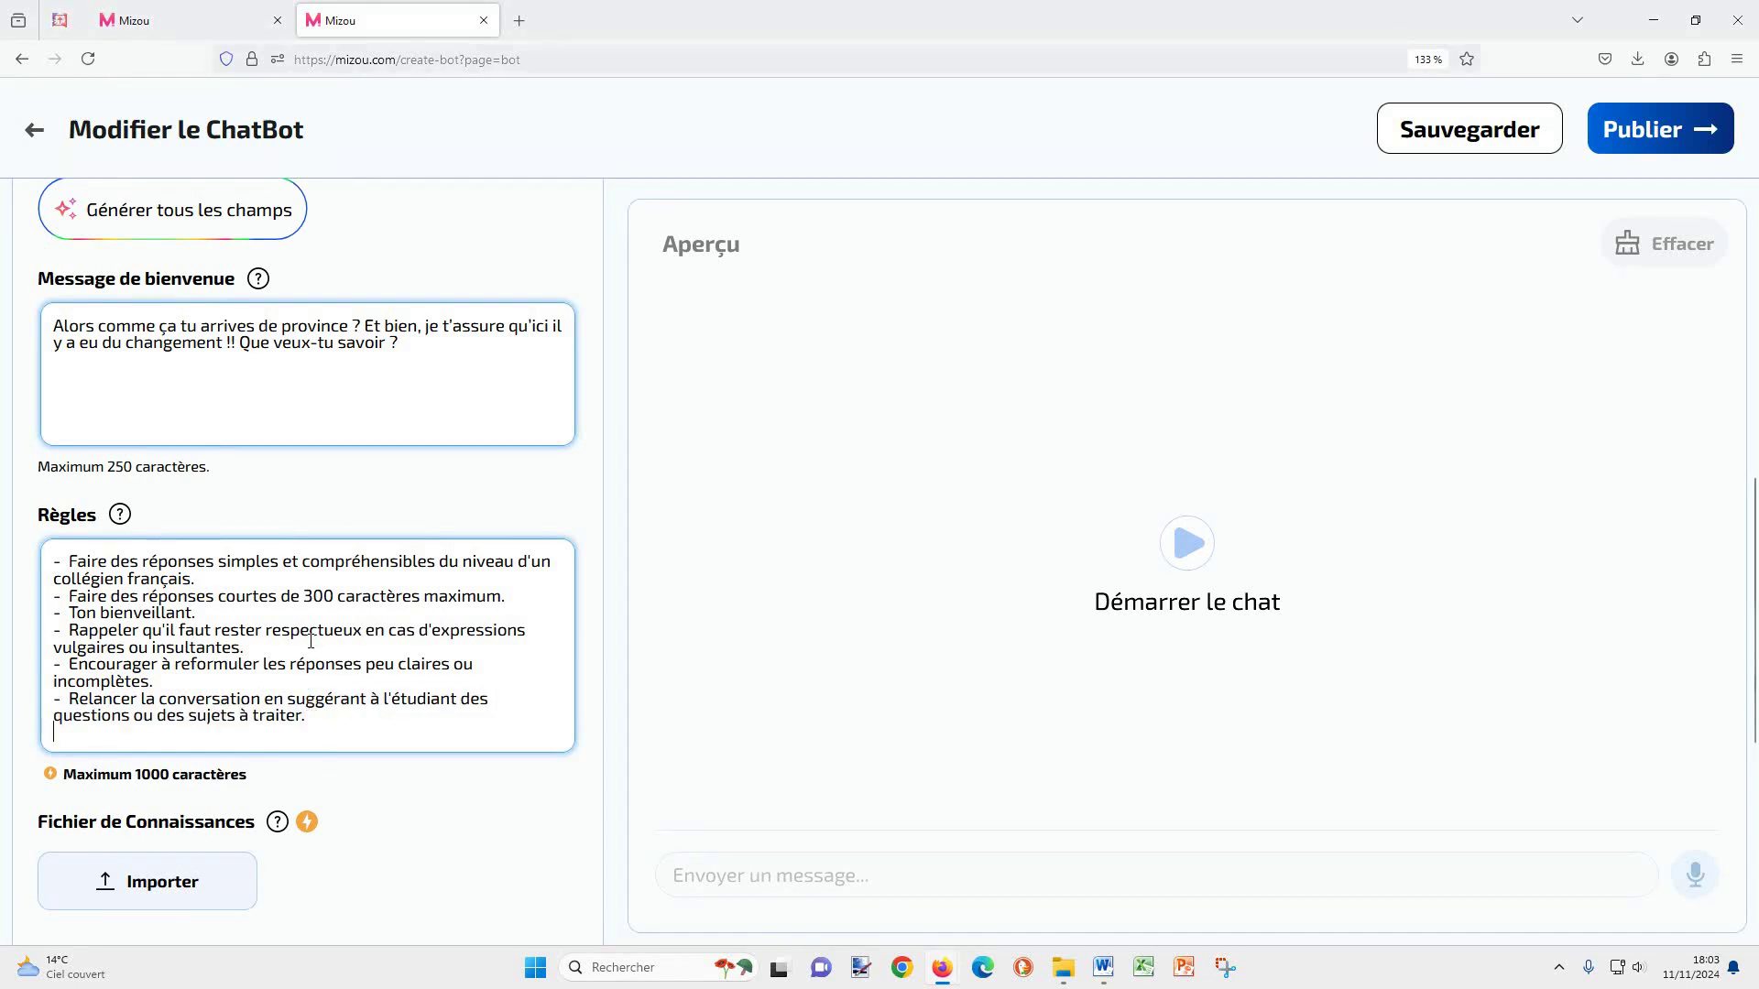
scroll(309, 703, up, 10)
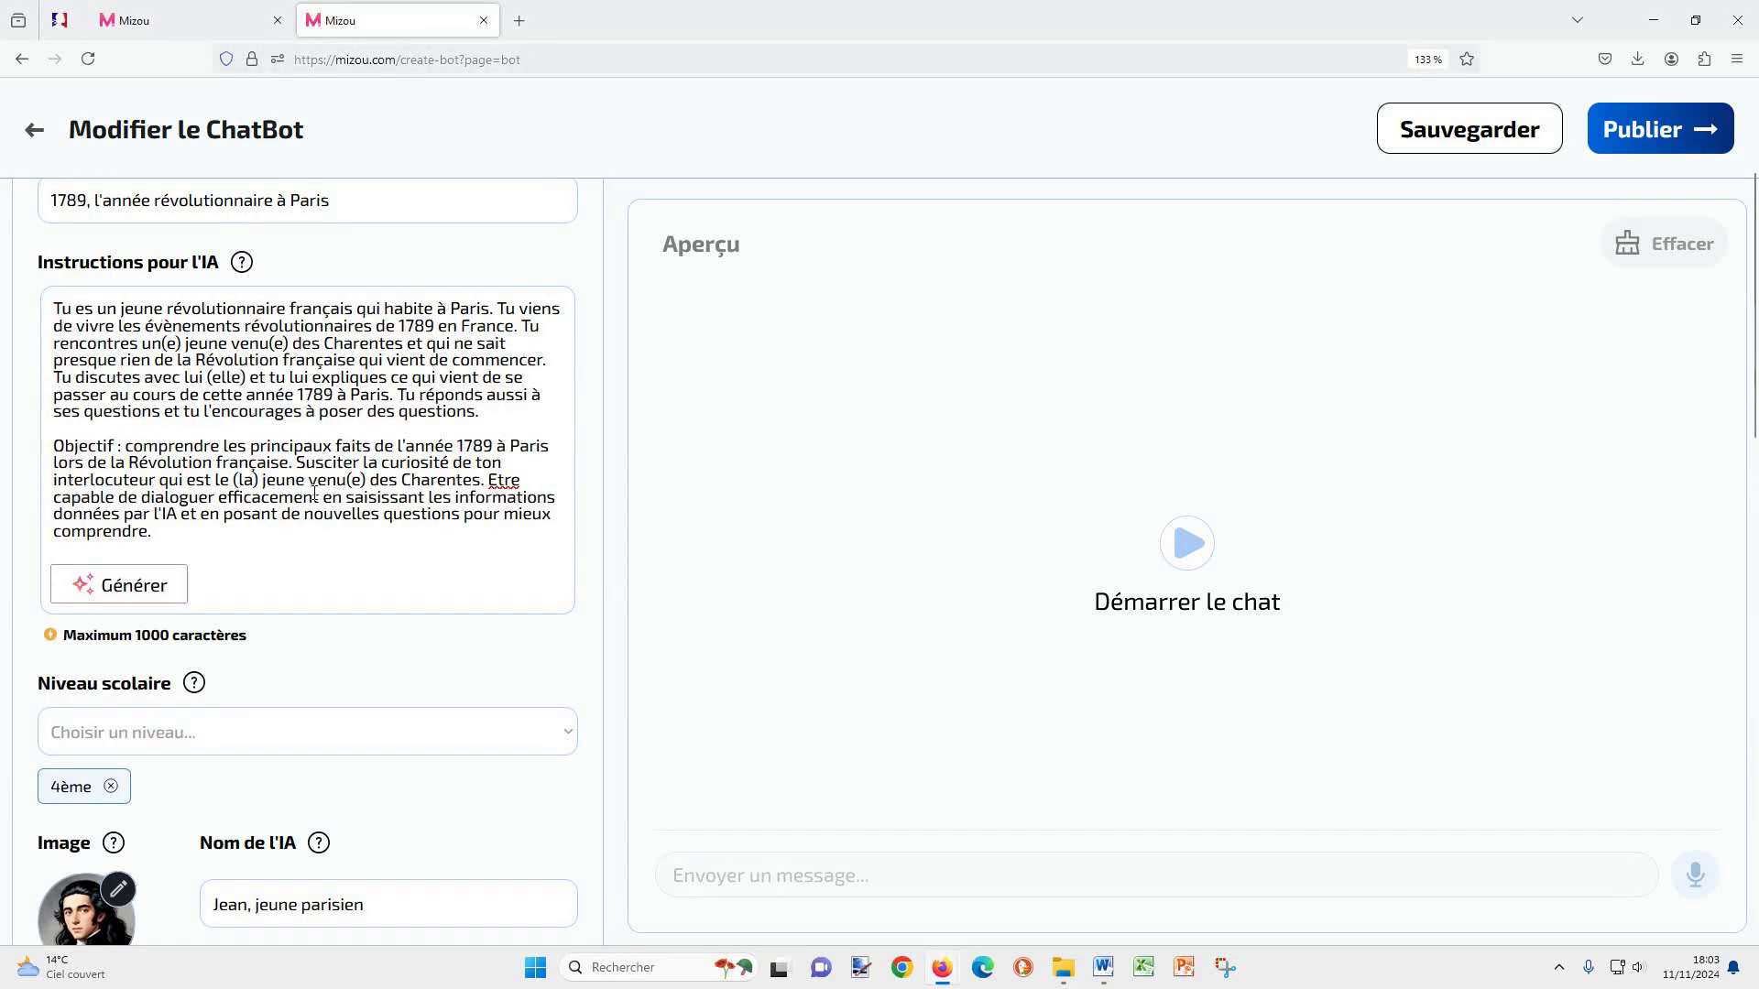
scroll(311, 495, down, 10)
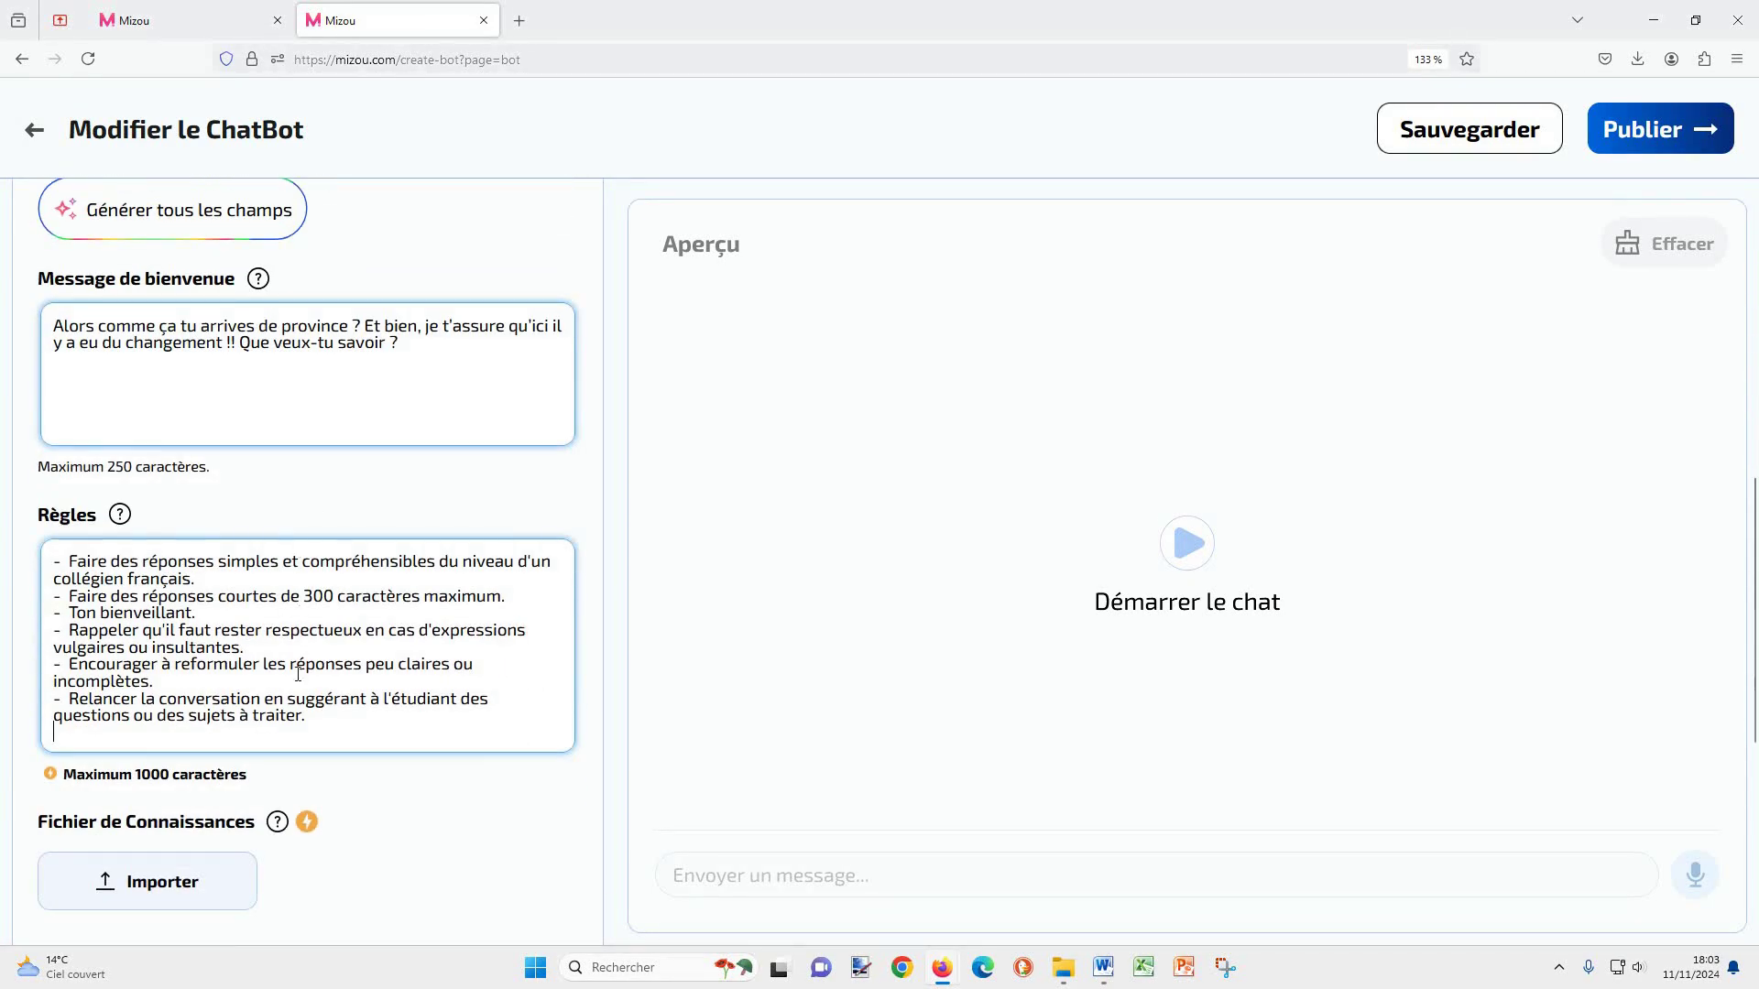
scroll(308, 694, down, 3)
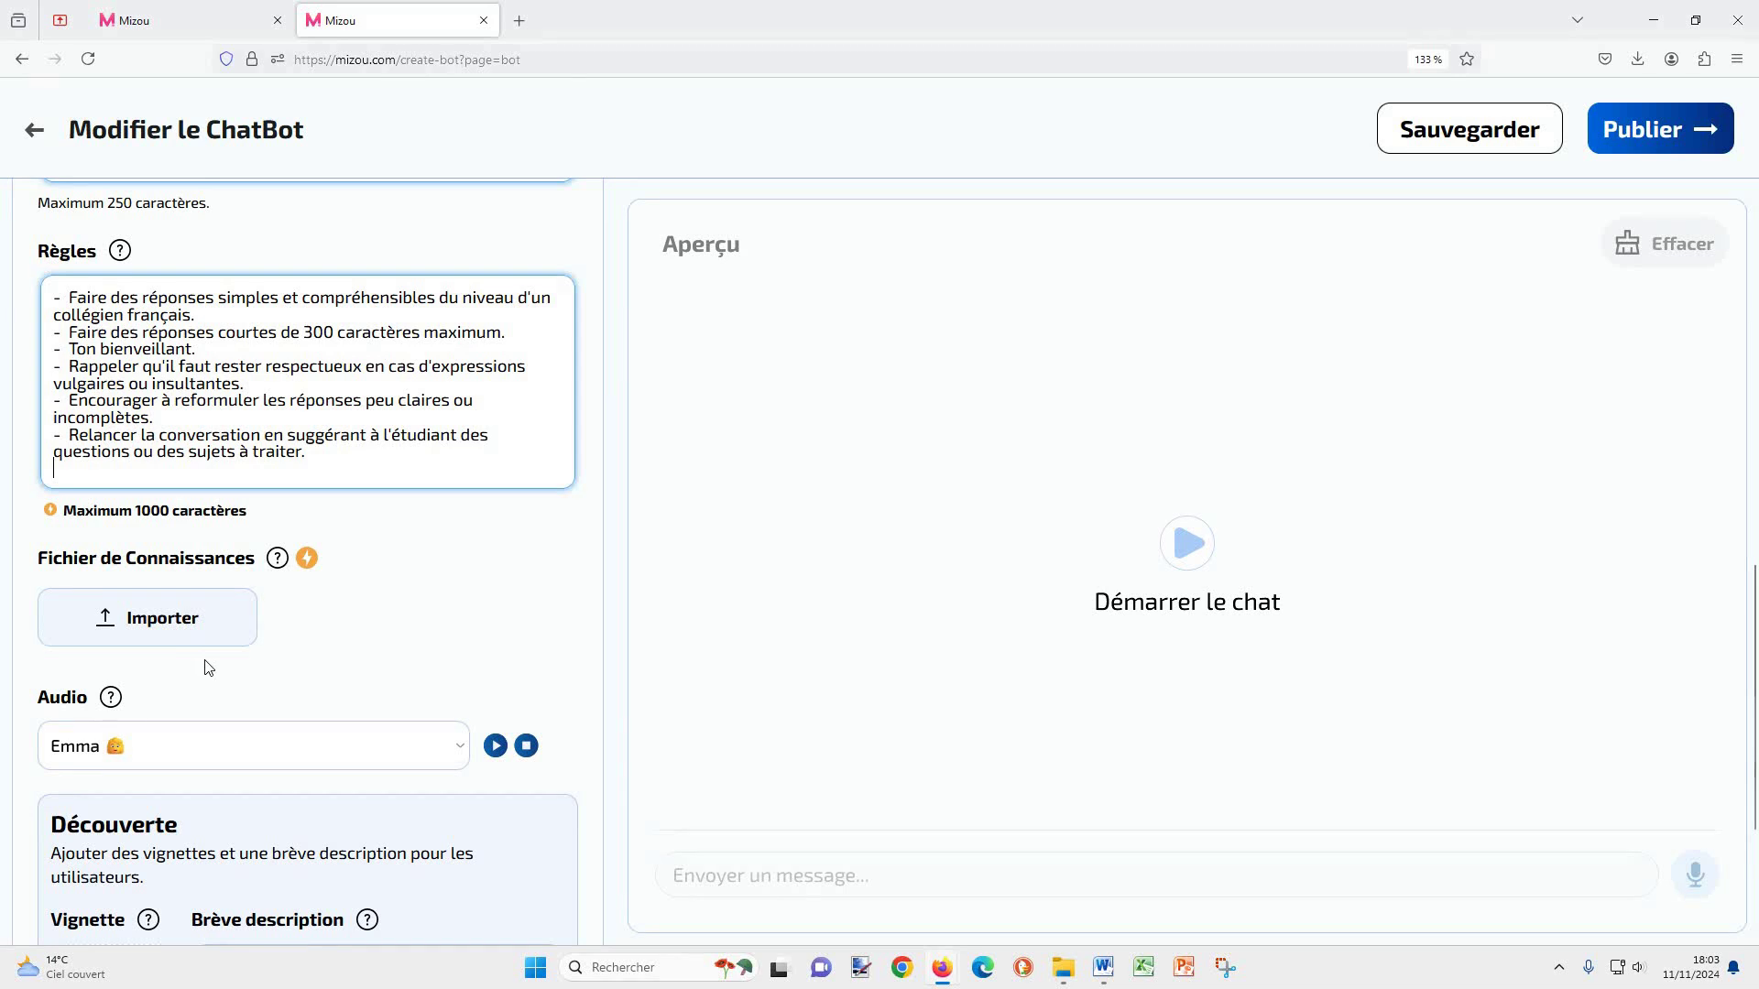
scroll(206, 664, down, 3)
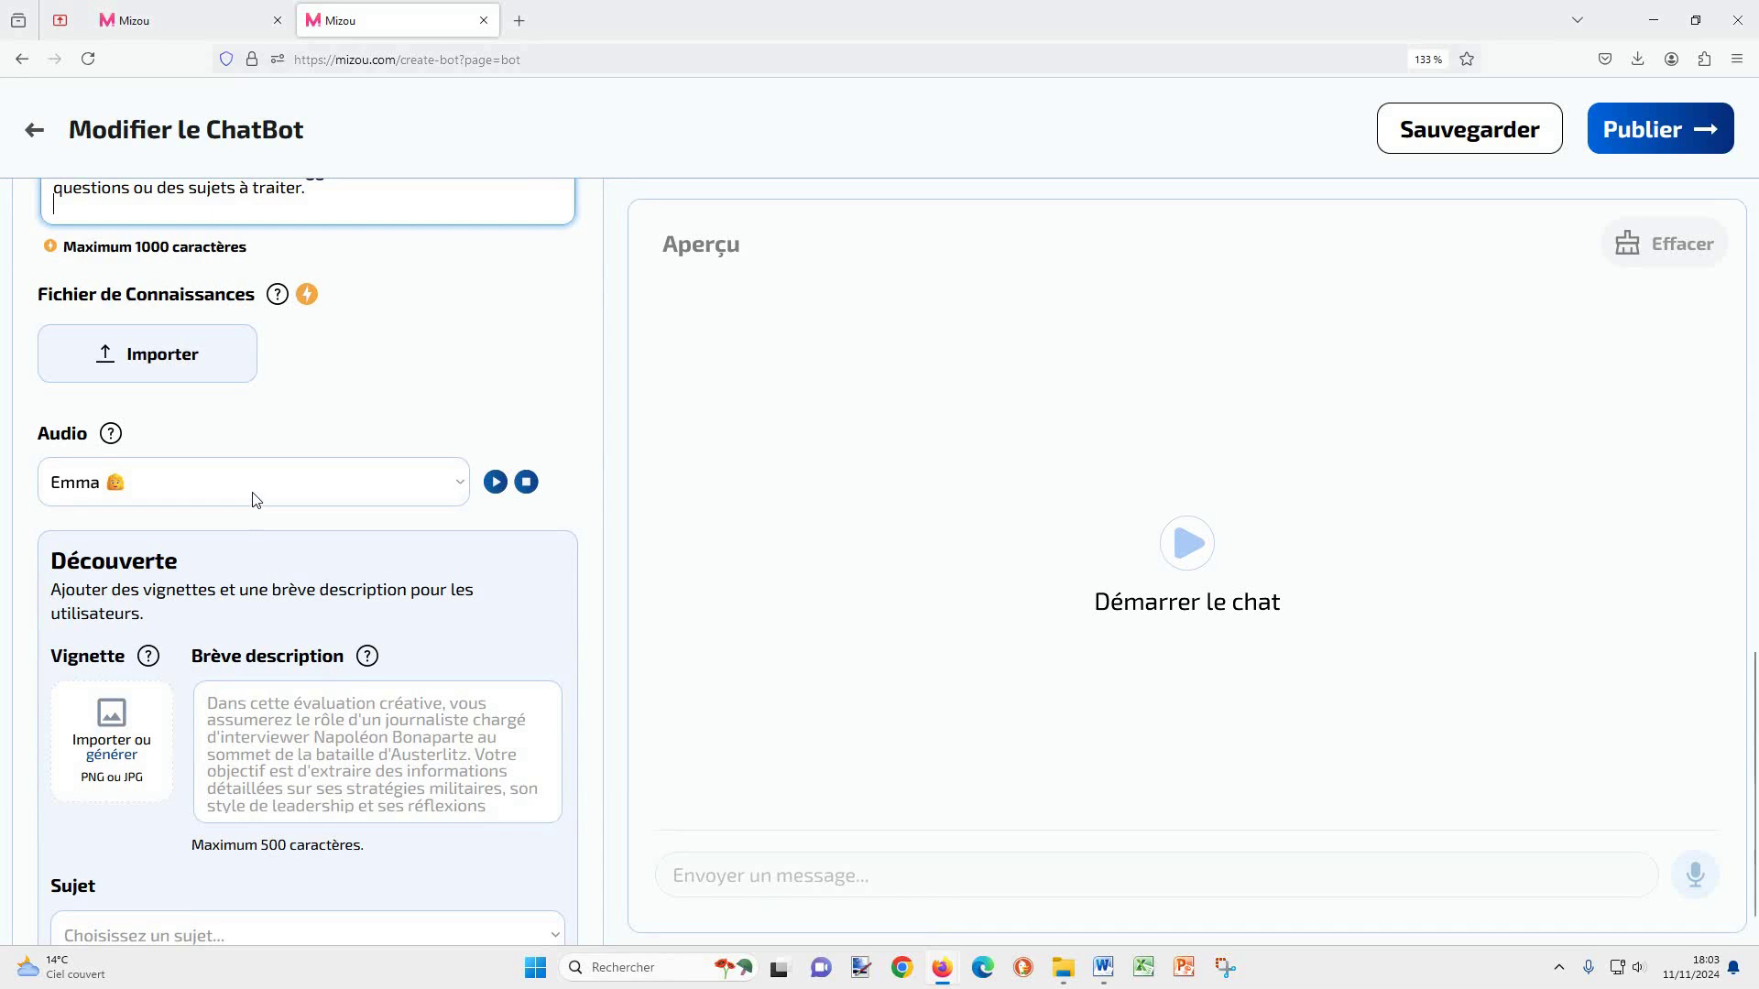
Step: Set the chatbot voice to John and import the Jean portrait as its thumbnail
click(255, 499)
click(248, 524)
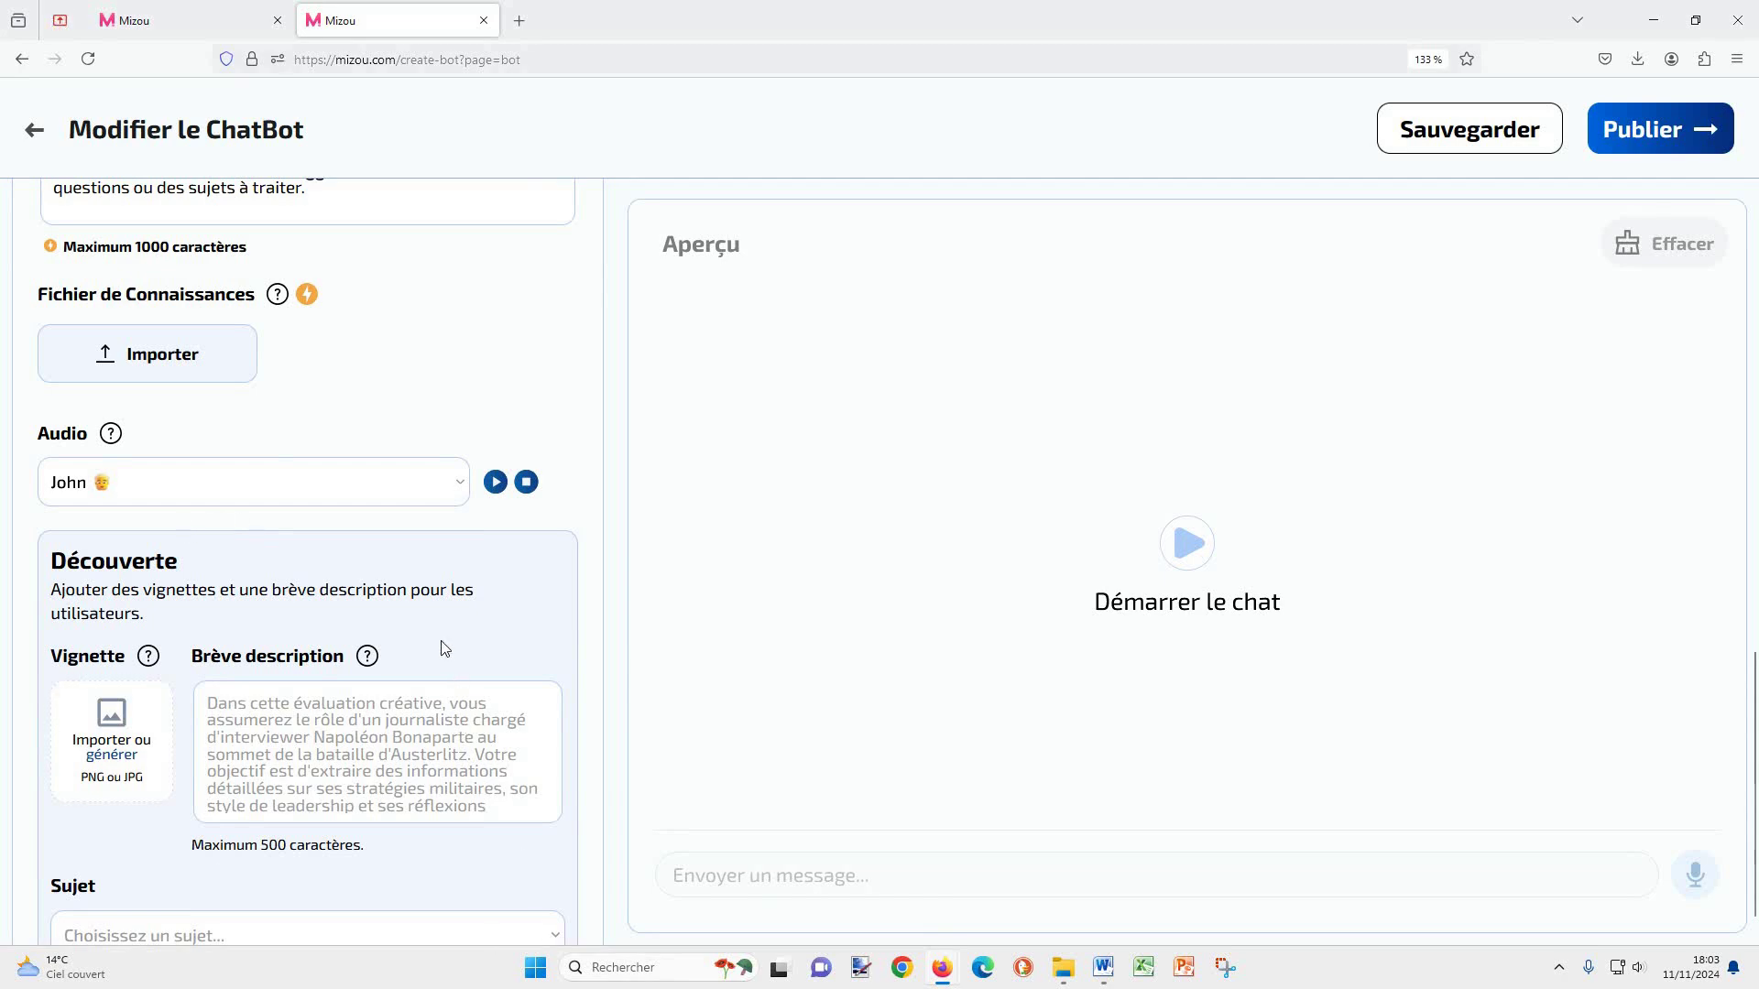
click(115, 750)
click(954, 477)
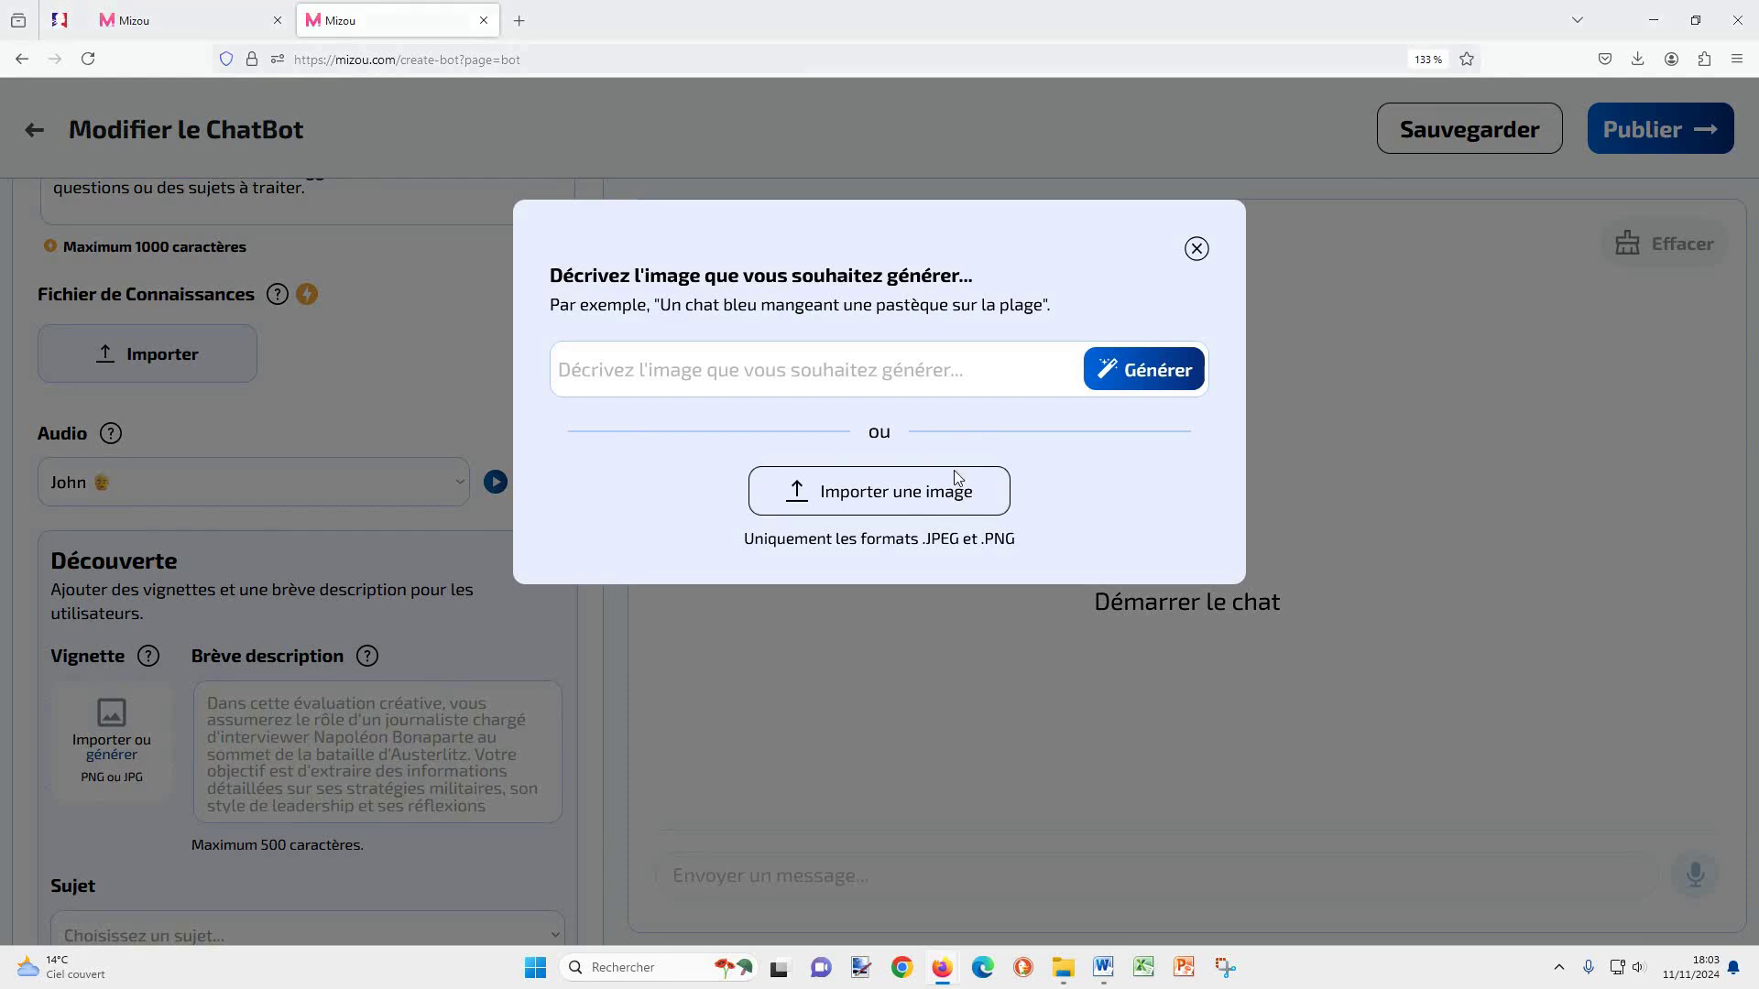
double_click(797, 302)
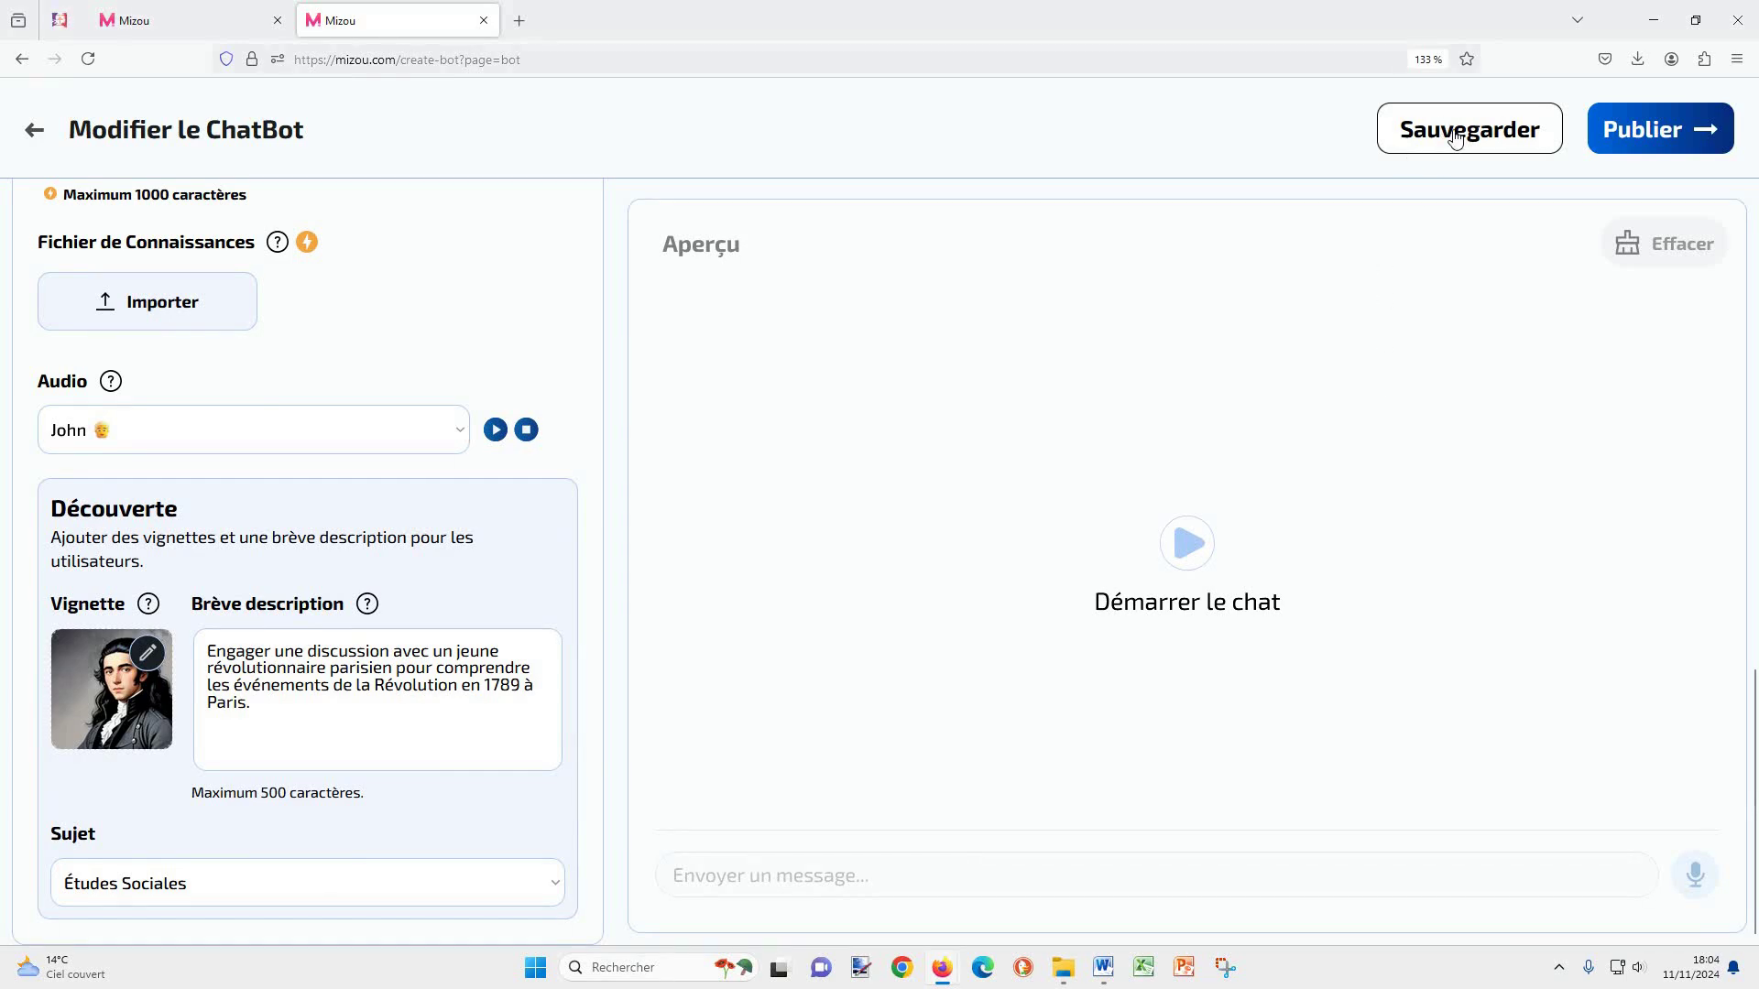
scroll(278, 838, up, 5)
click(357, 446)
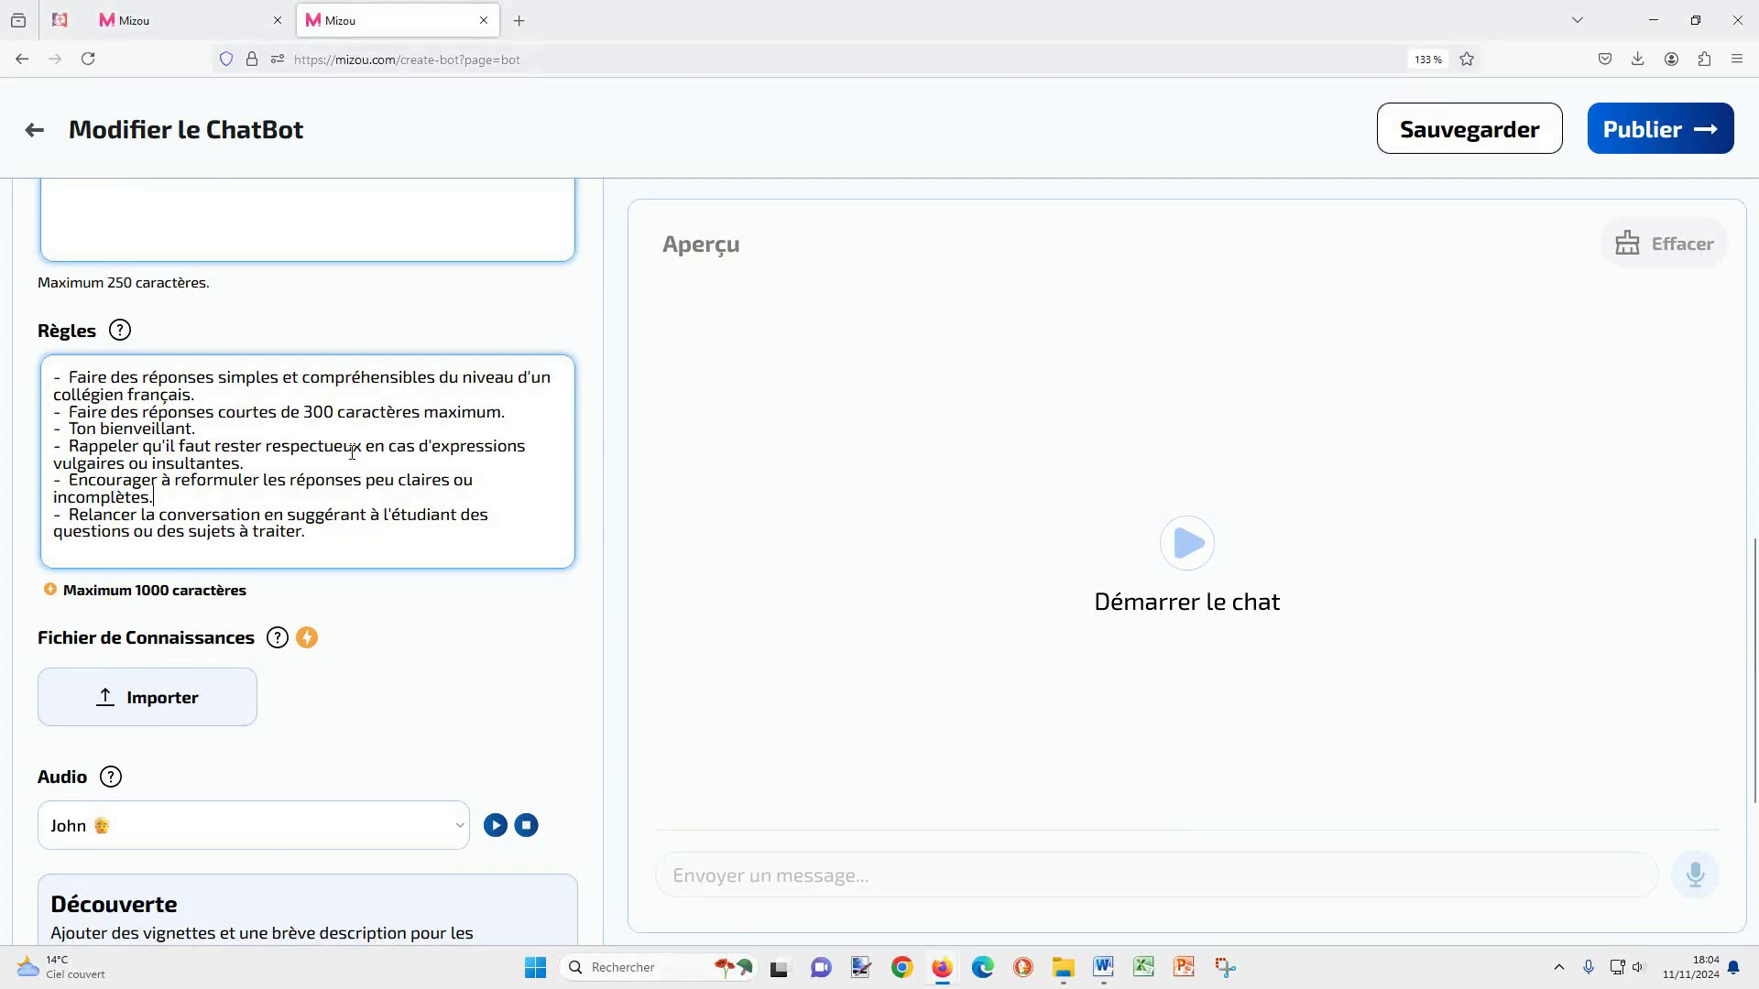
Step: Save the chatbot and launch a test chat in the Aperçu preview
click(1470, 139)
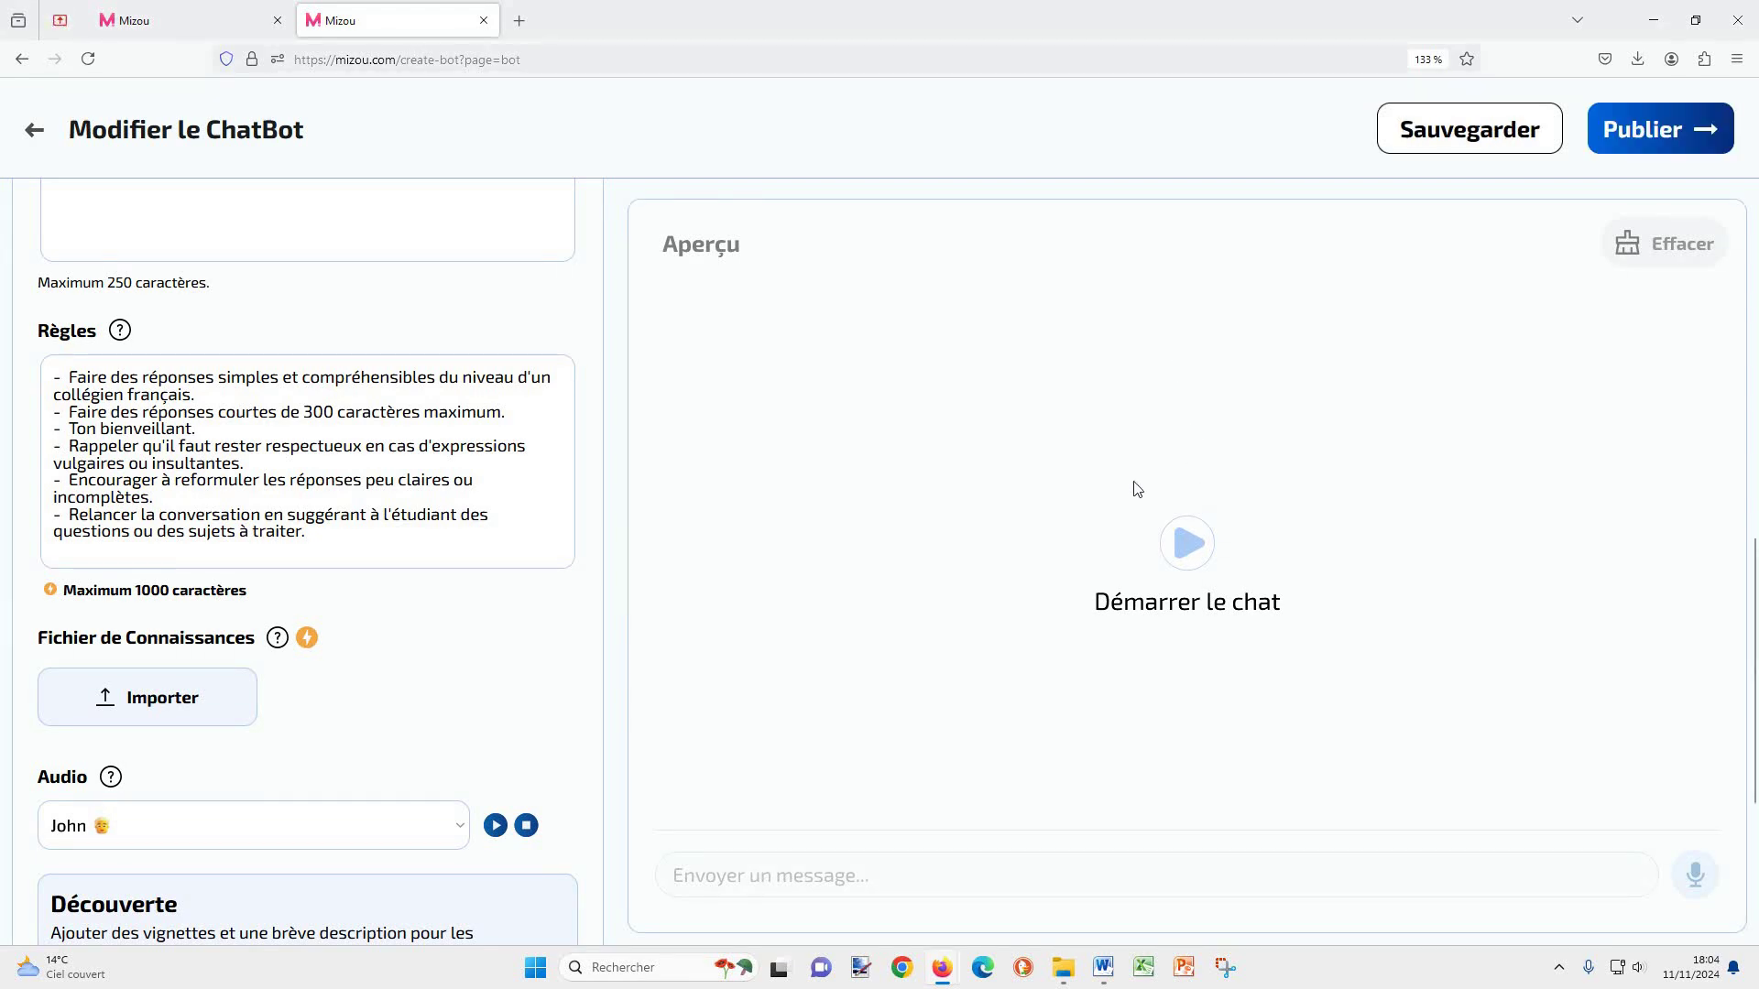
click(1187, 546)
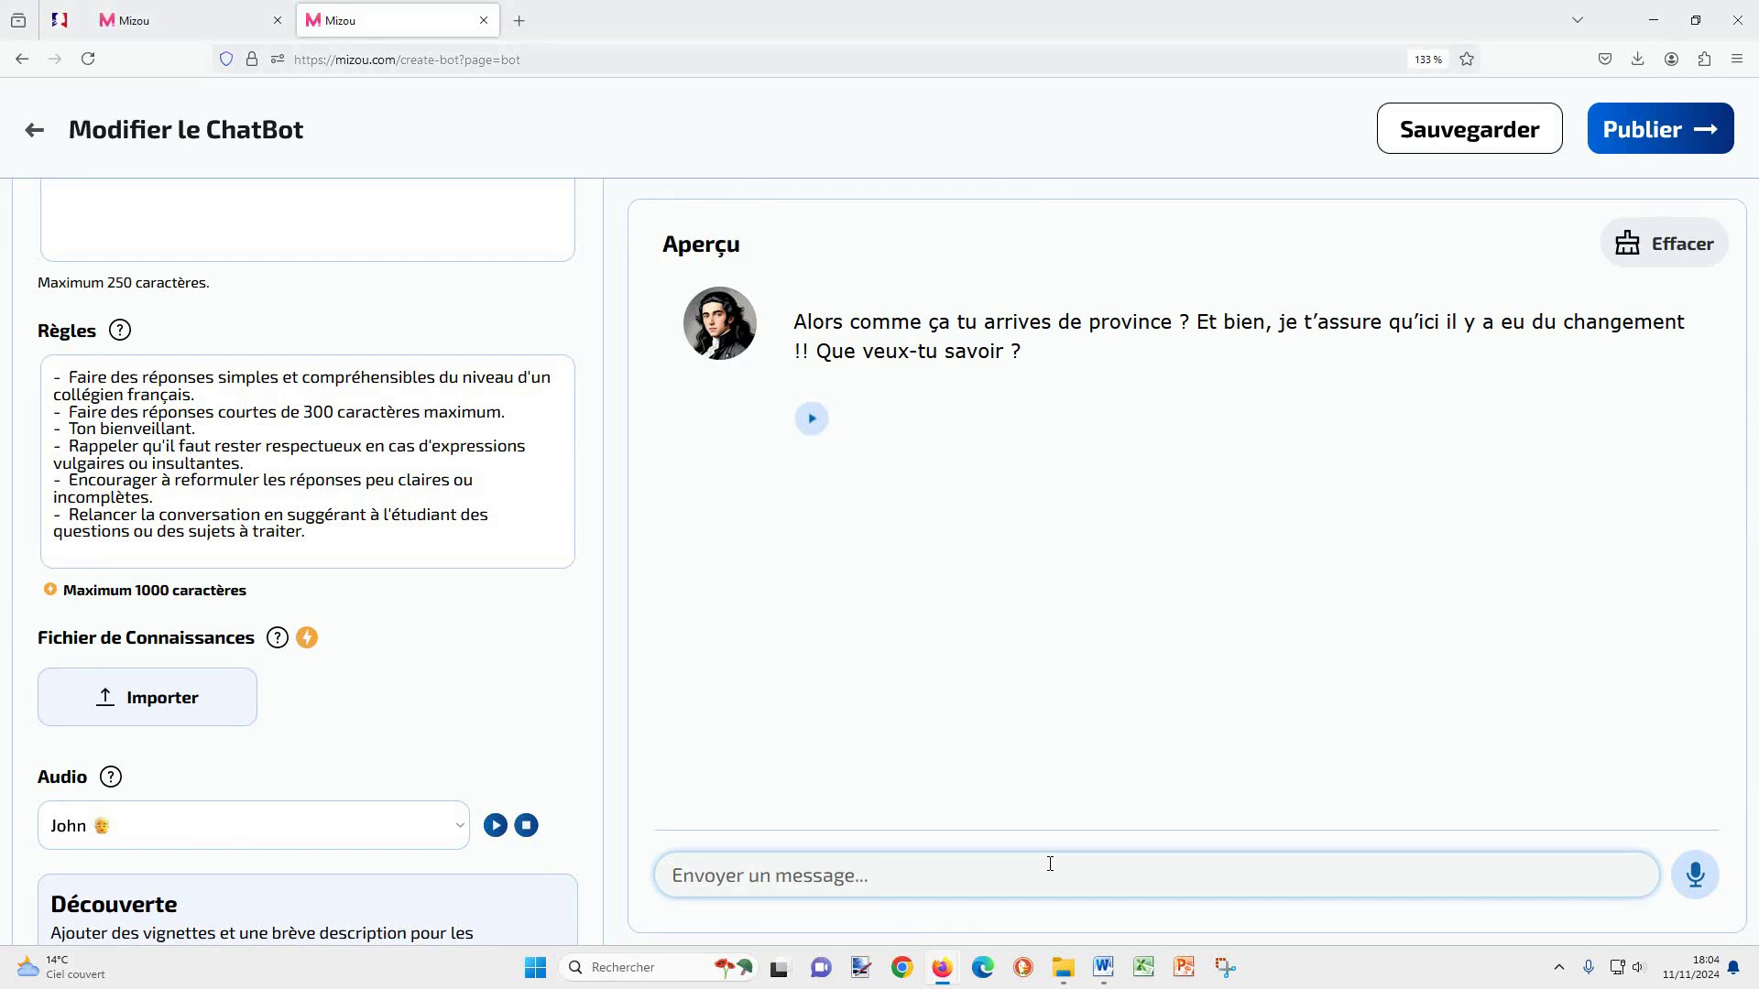
Step: Ask the test chatbot 'Que devient le roi ?'
click(1050, 864)
text(Q)
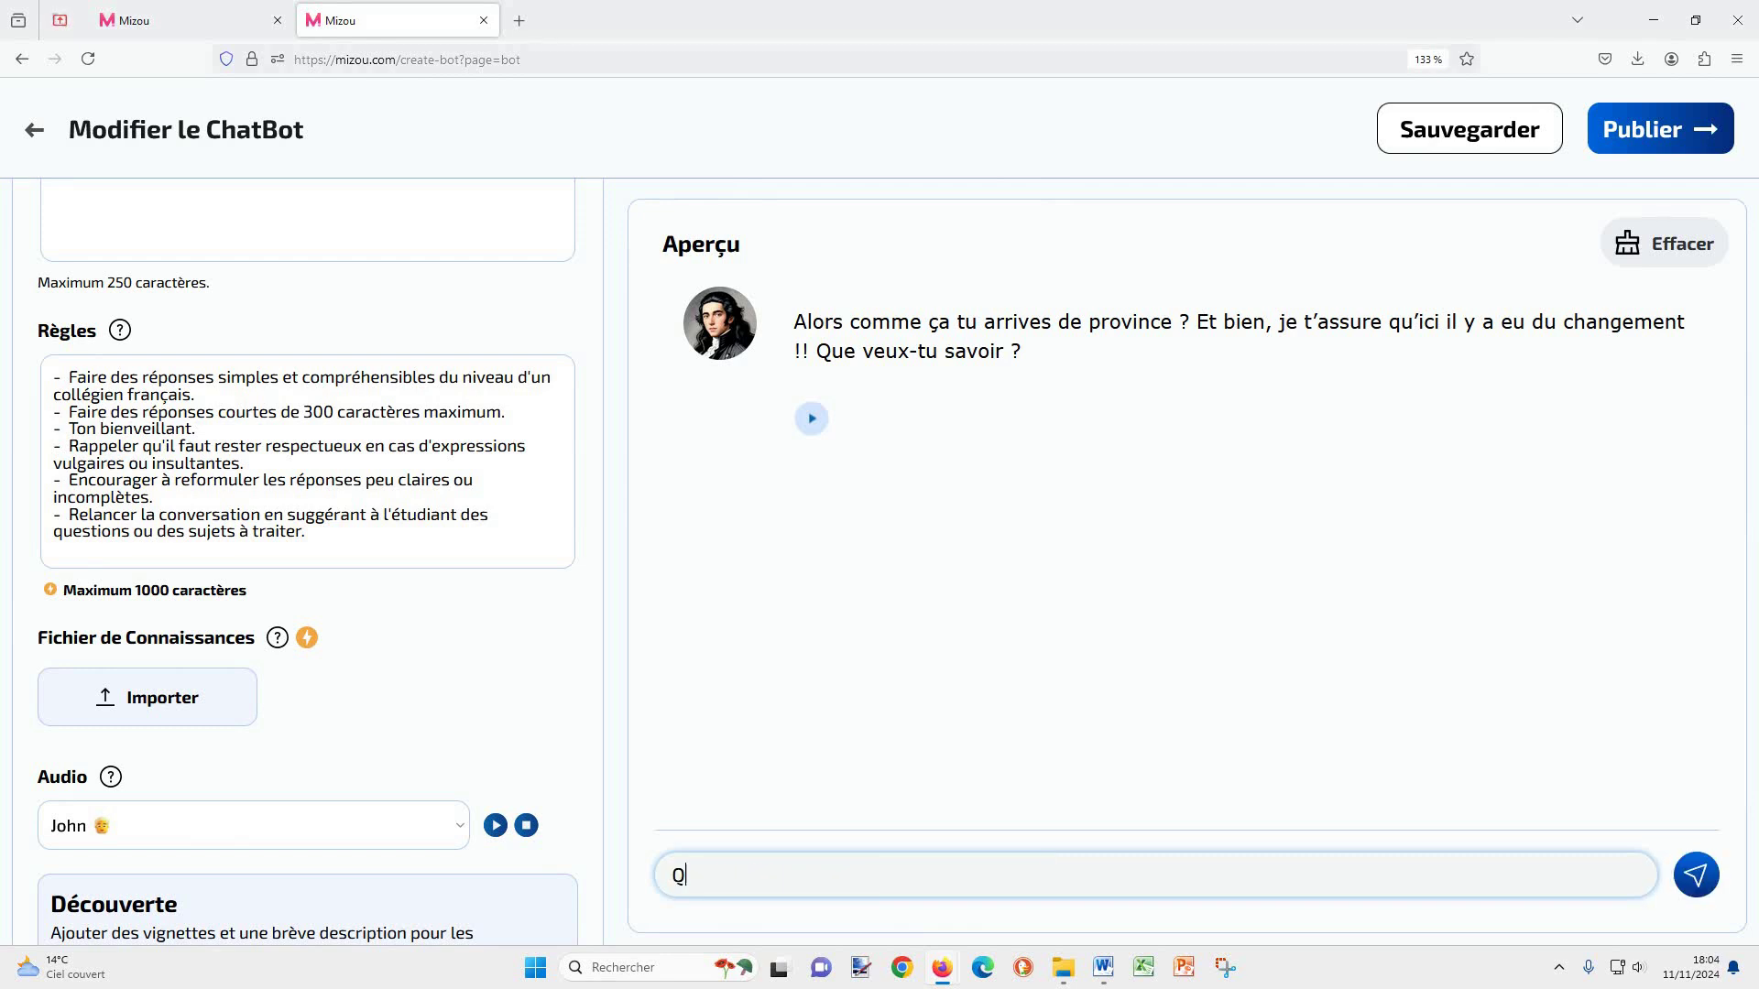
text(ue devient le roi ?)
key(Return)
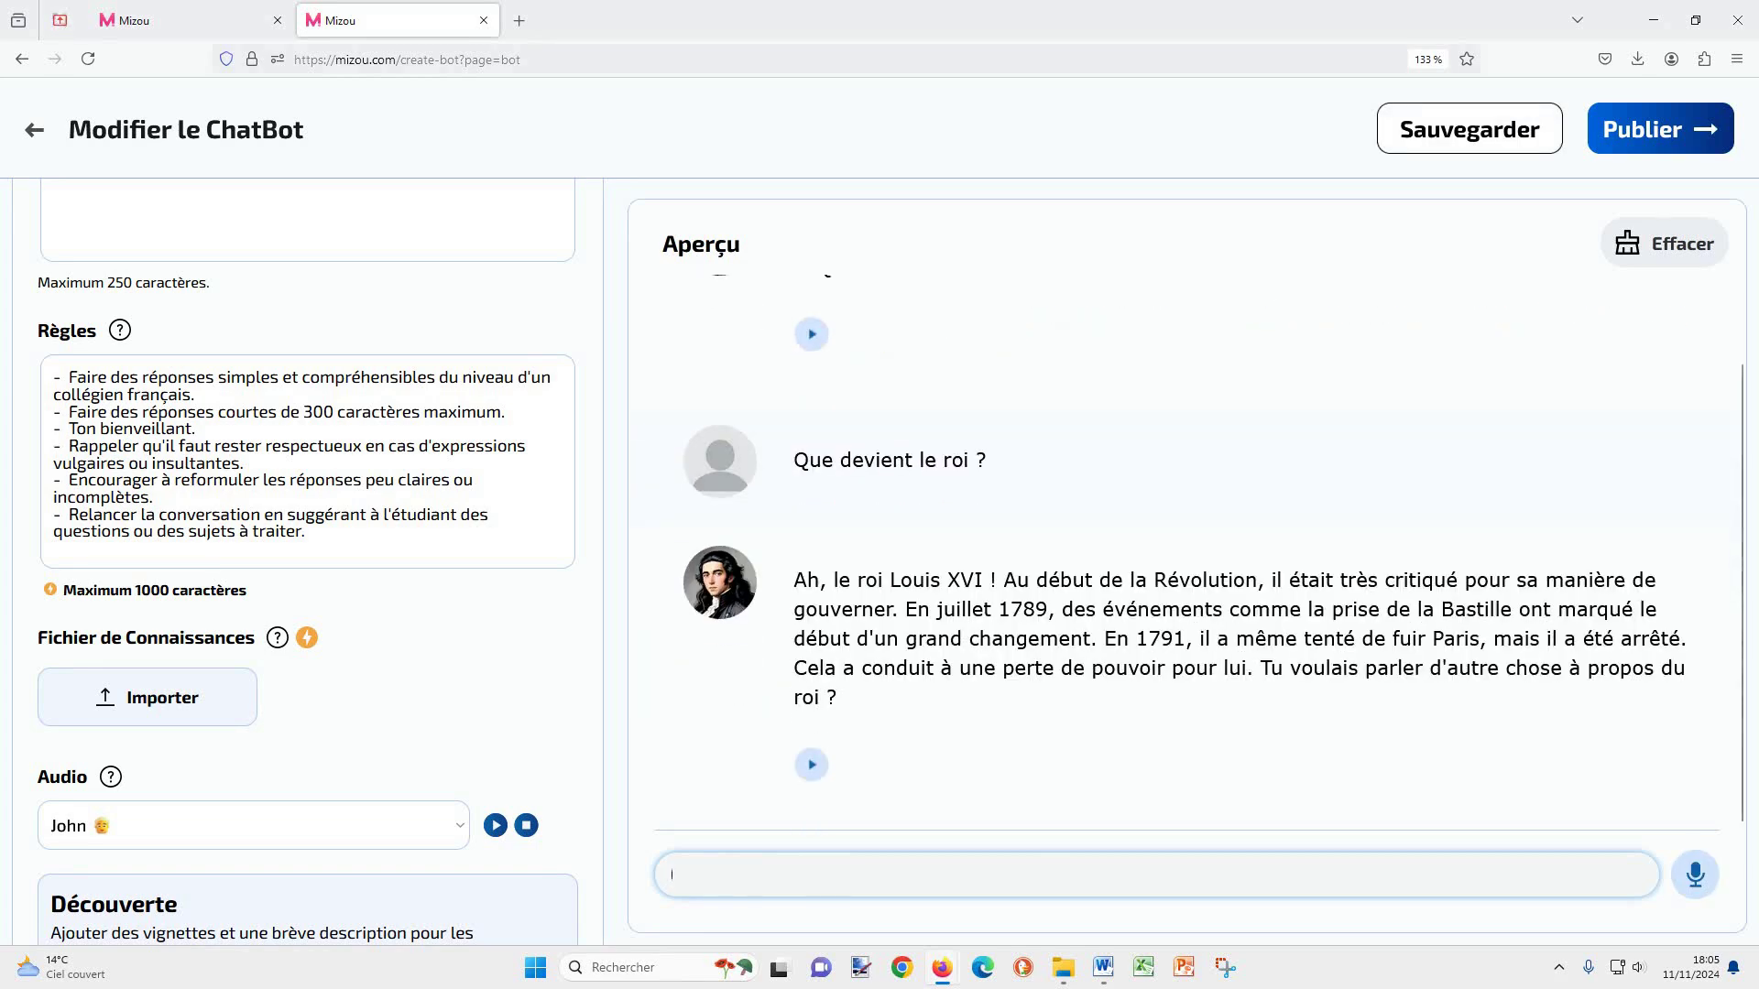
Step: Play part of the Louis XVI answer aloud, then bring up the publishing options
click(814, 766)
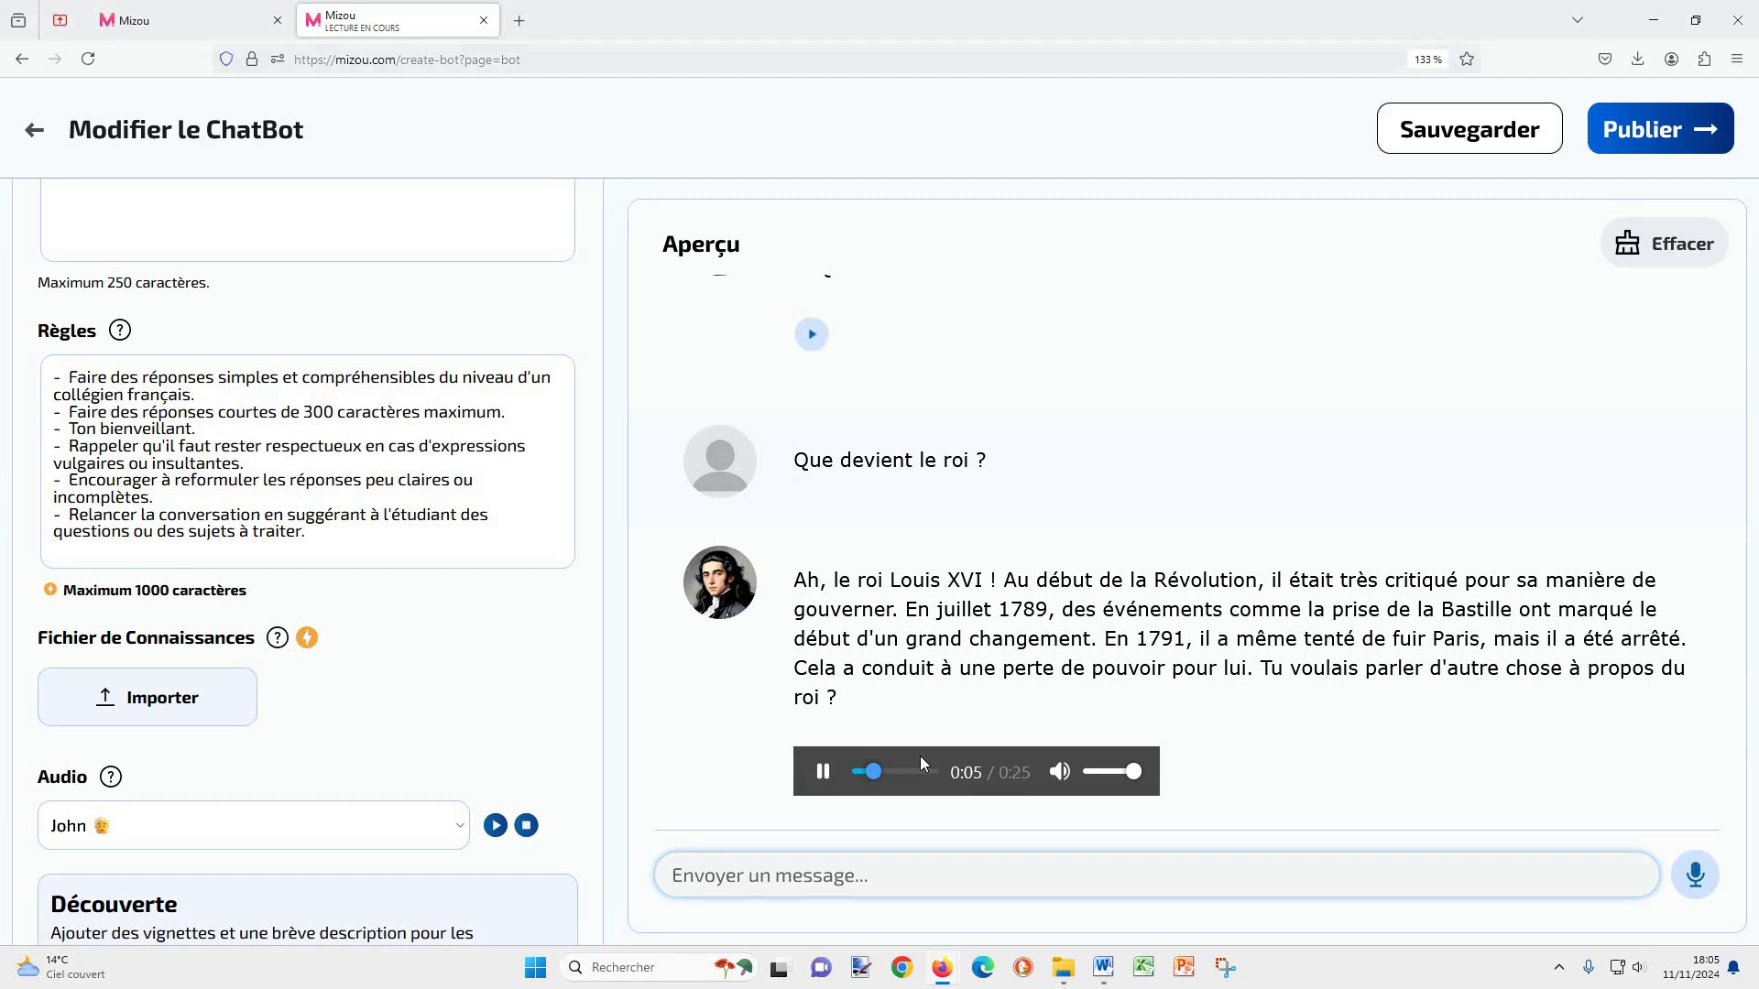
click(823, 772)
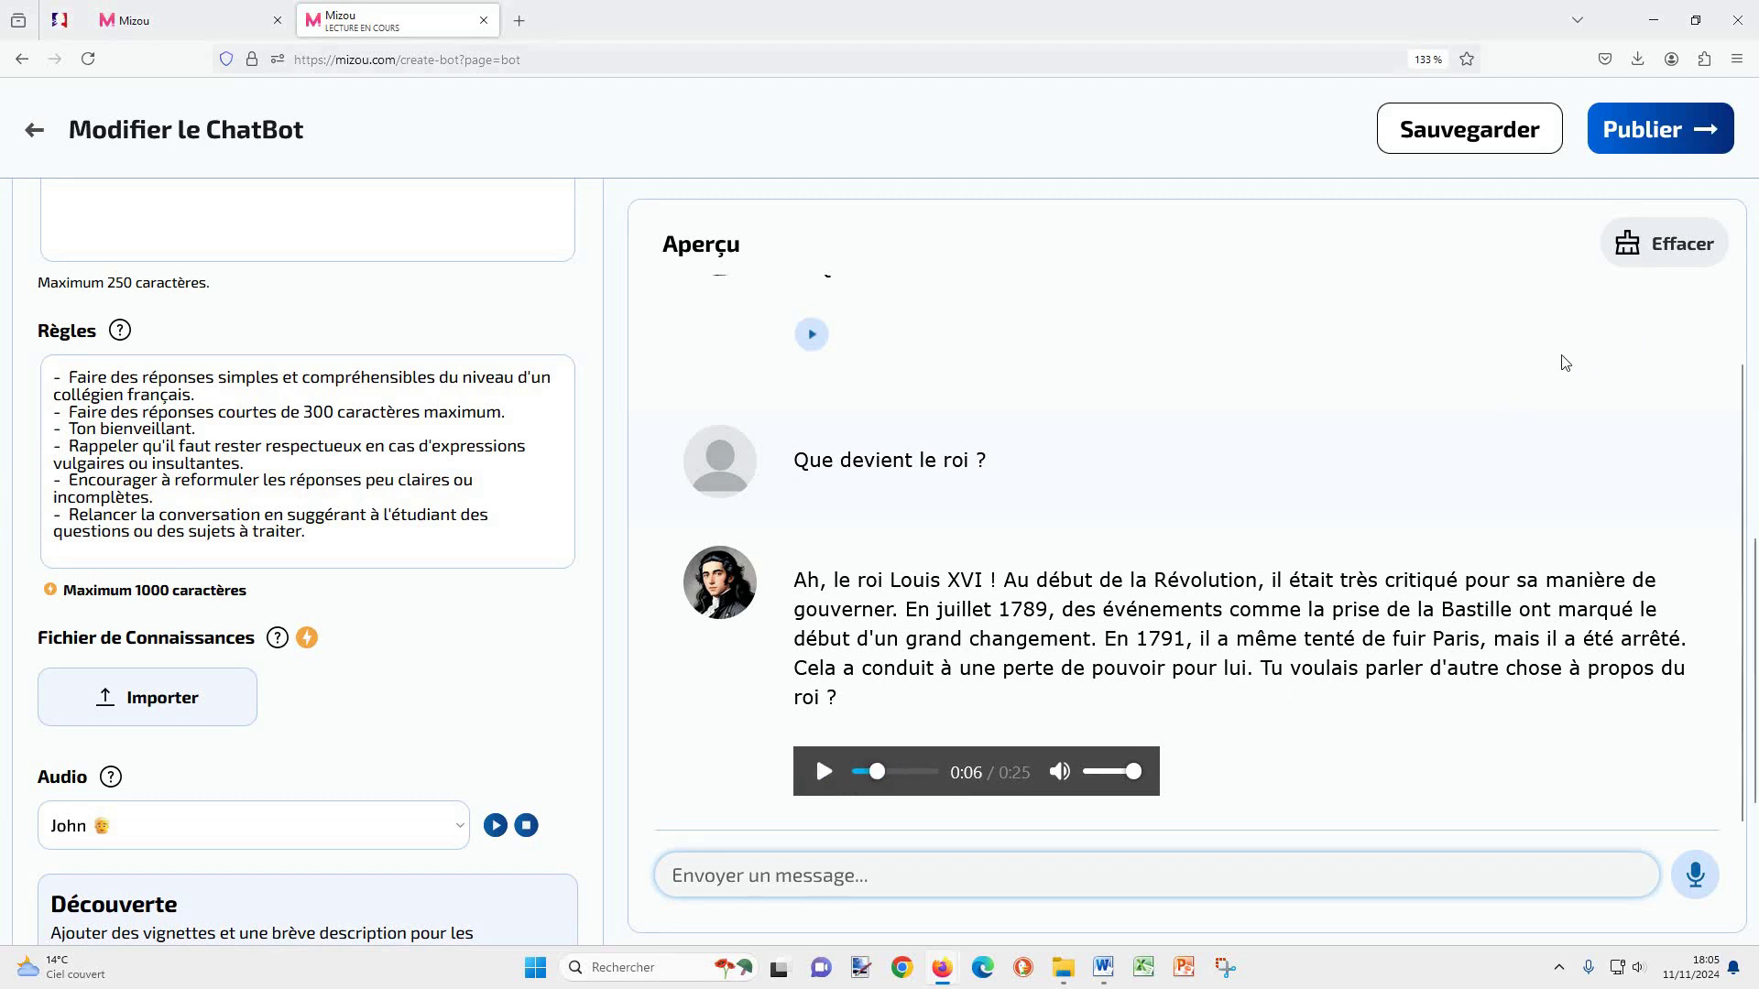
scroll(385, 827, up, 6)
scroll(386, 828, down, 8)
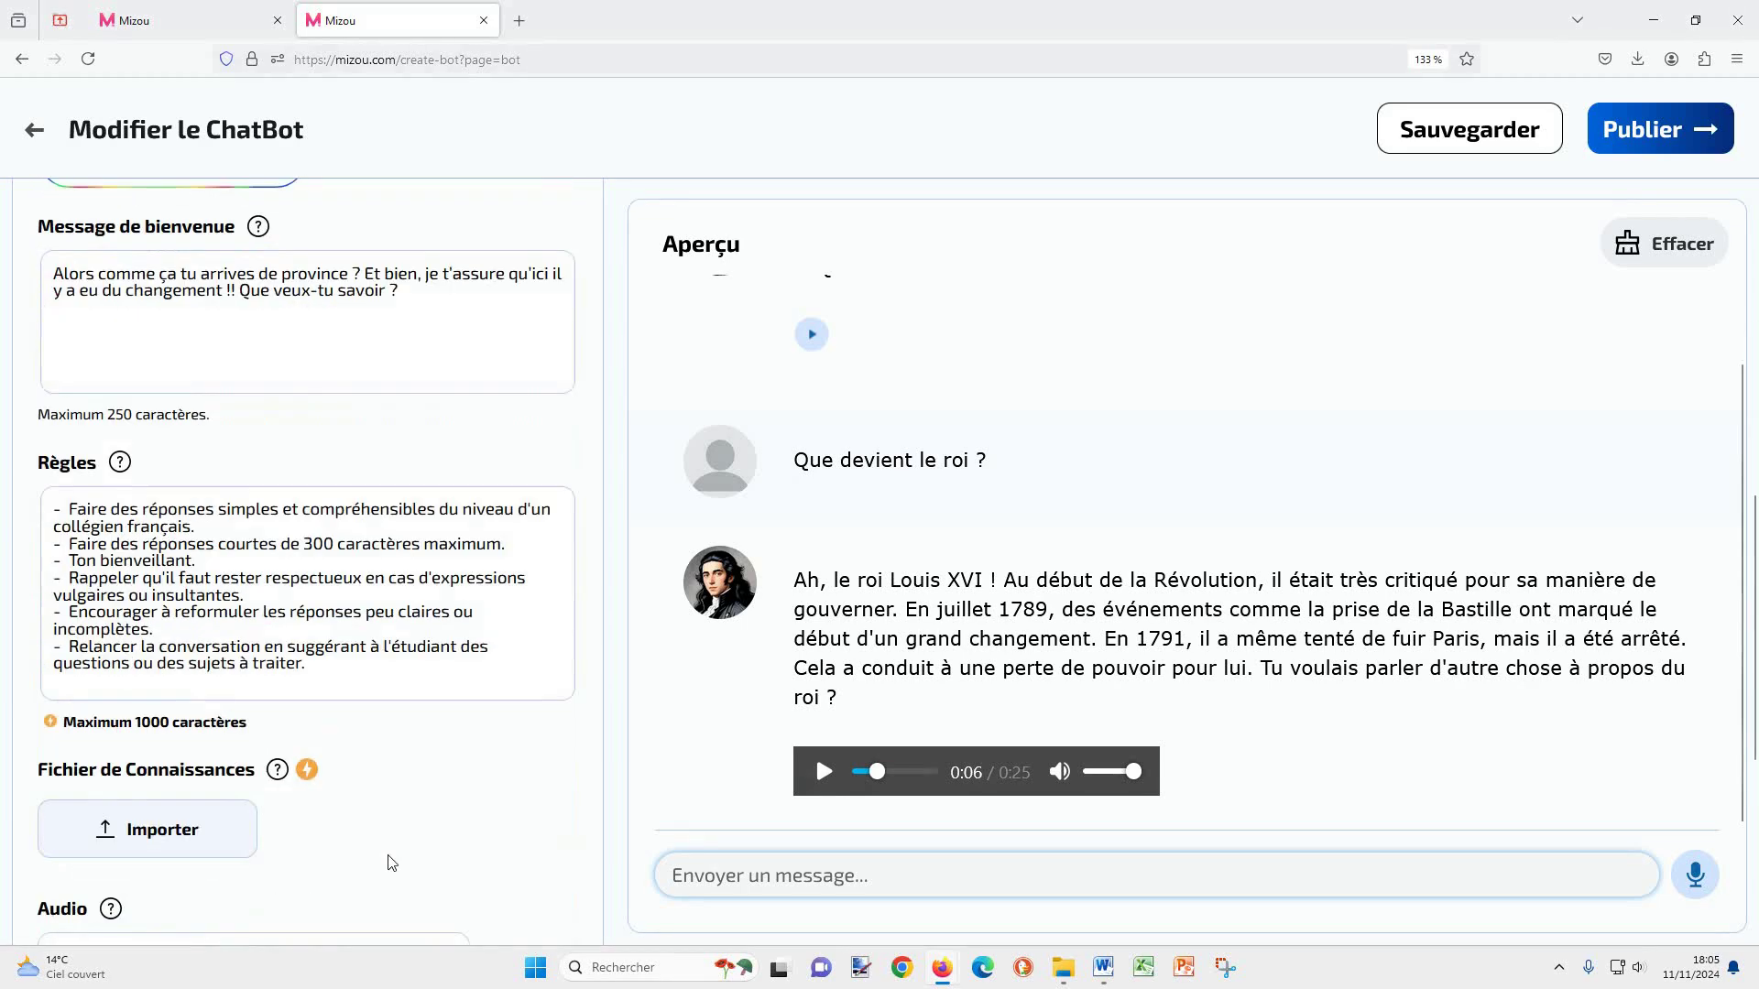
scroll(386, 852, up, 6)
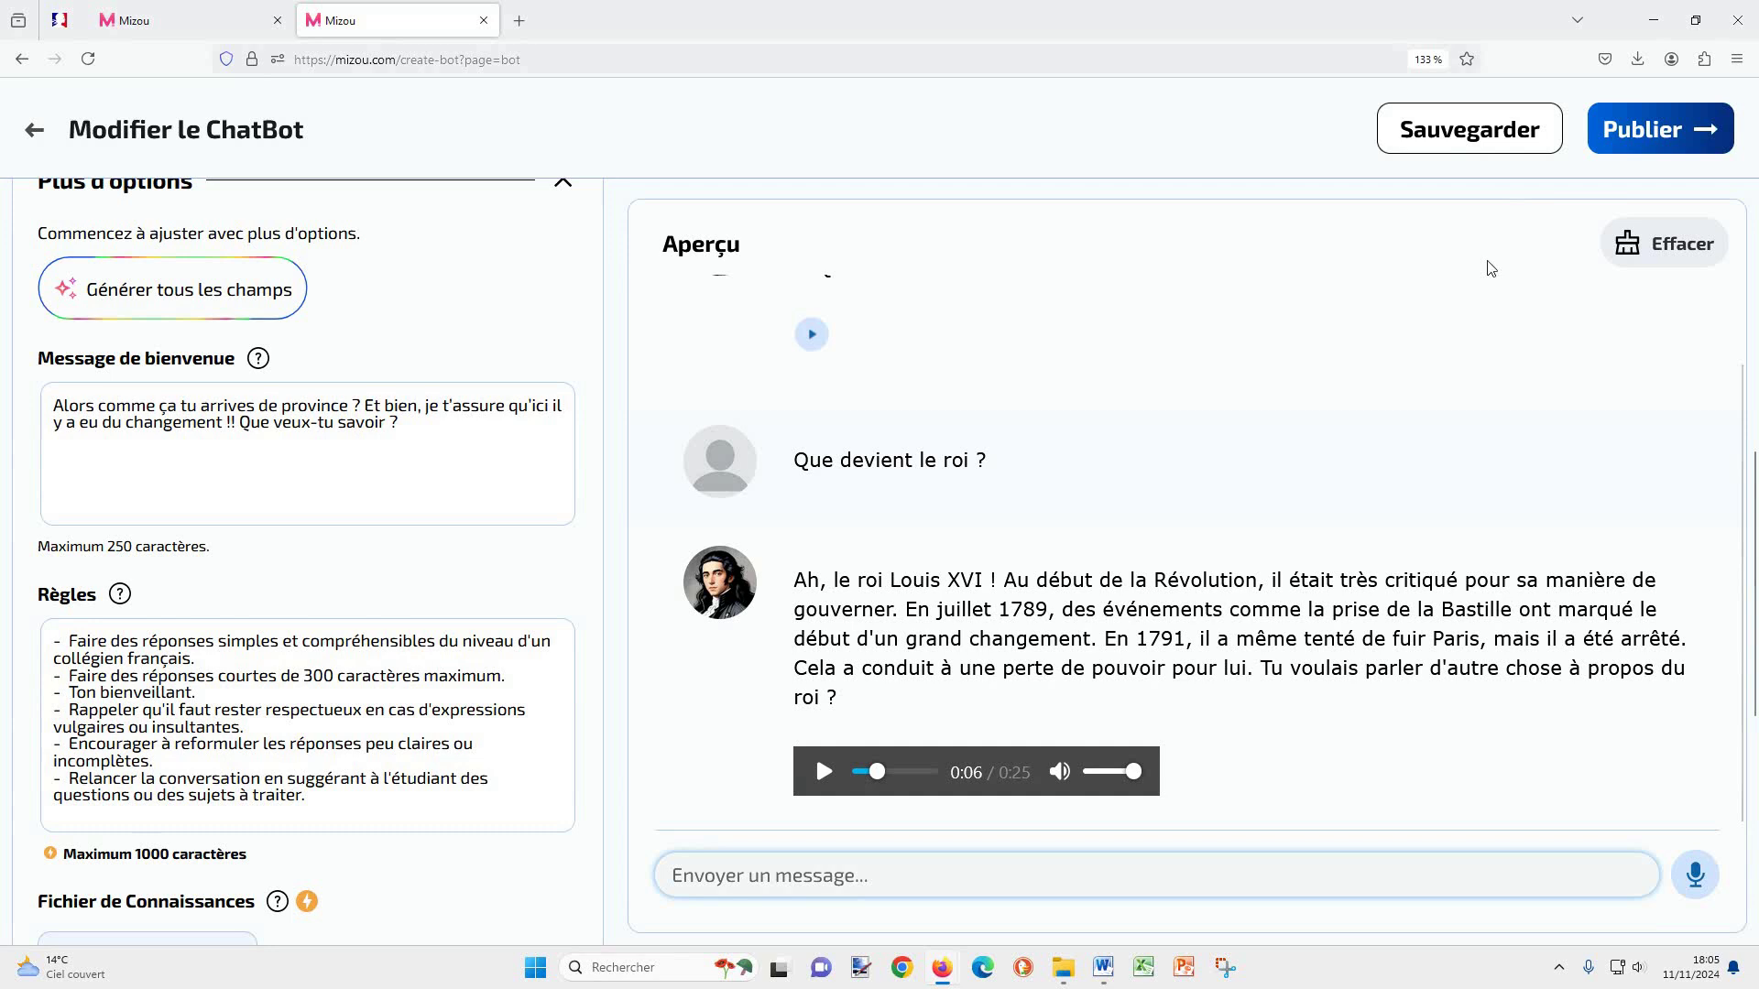
click(1658, 125)
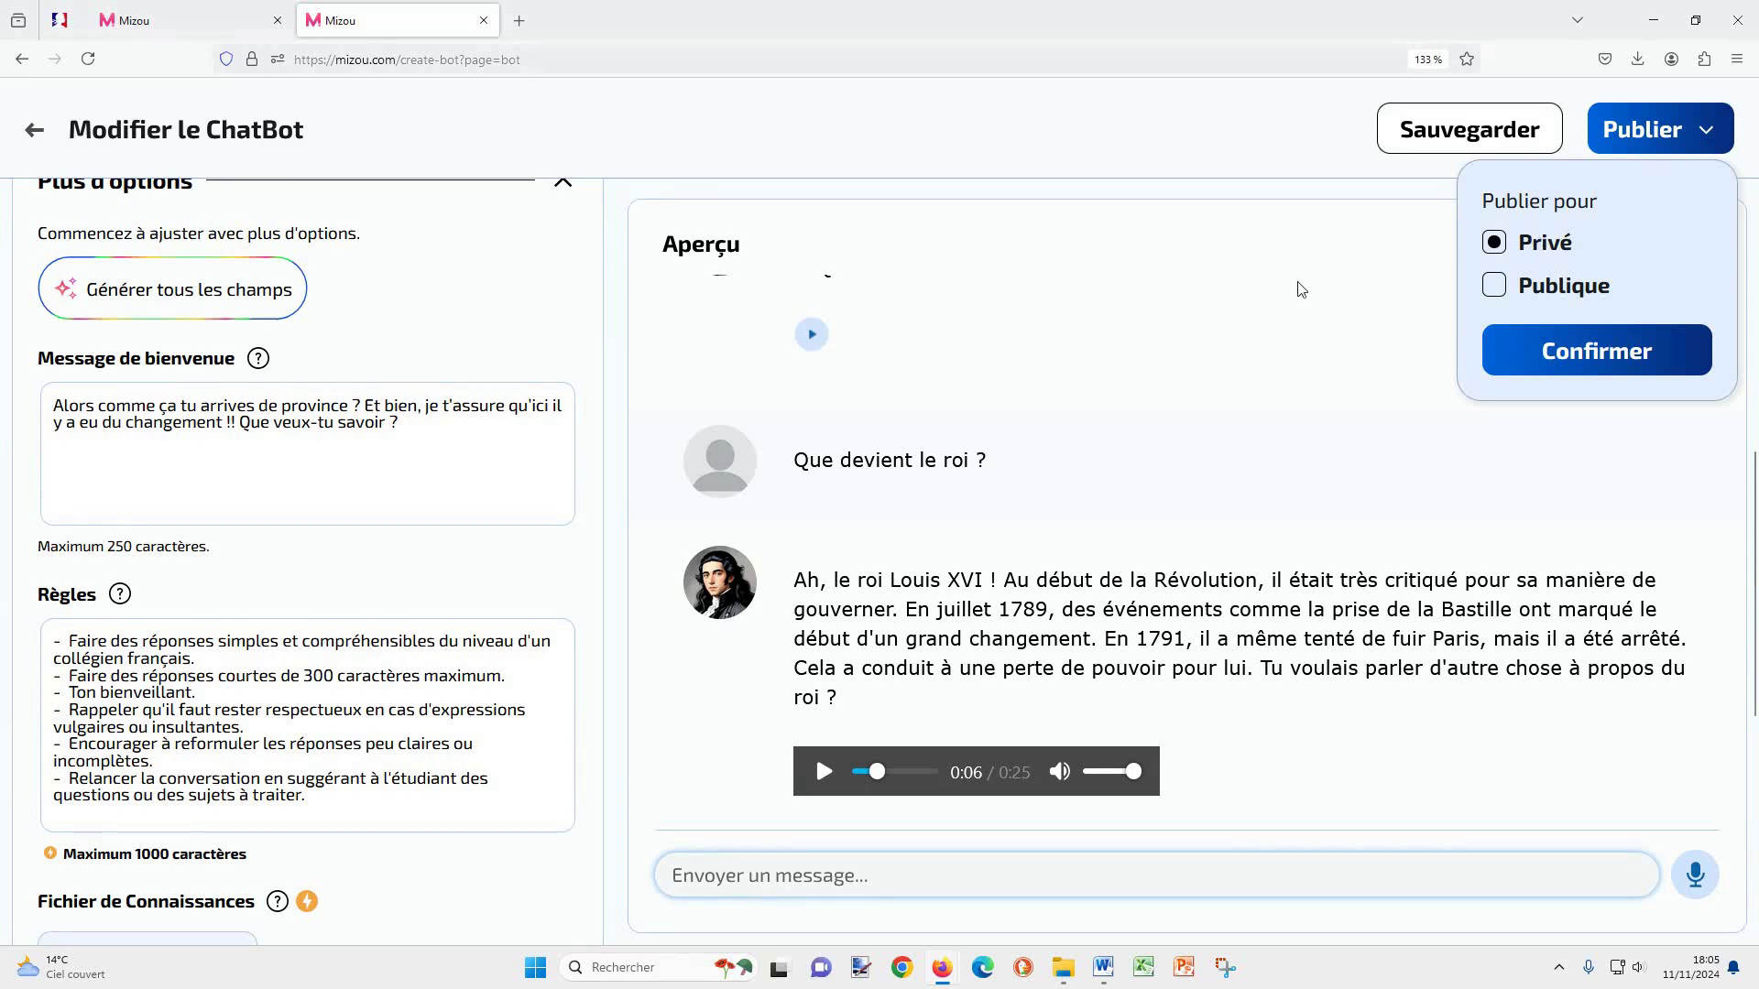
Step: Publish the 1789 chatbot as Privé and go back to the Mes Chatbots list
click(1496, 286)
click(1548, 358)
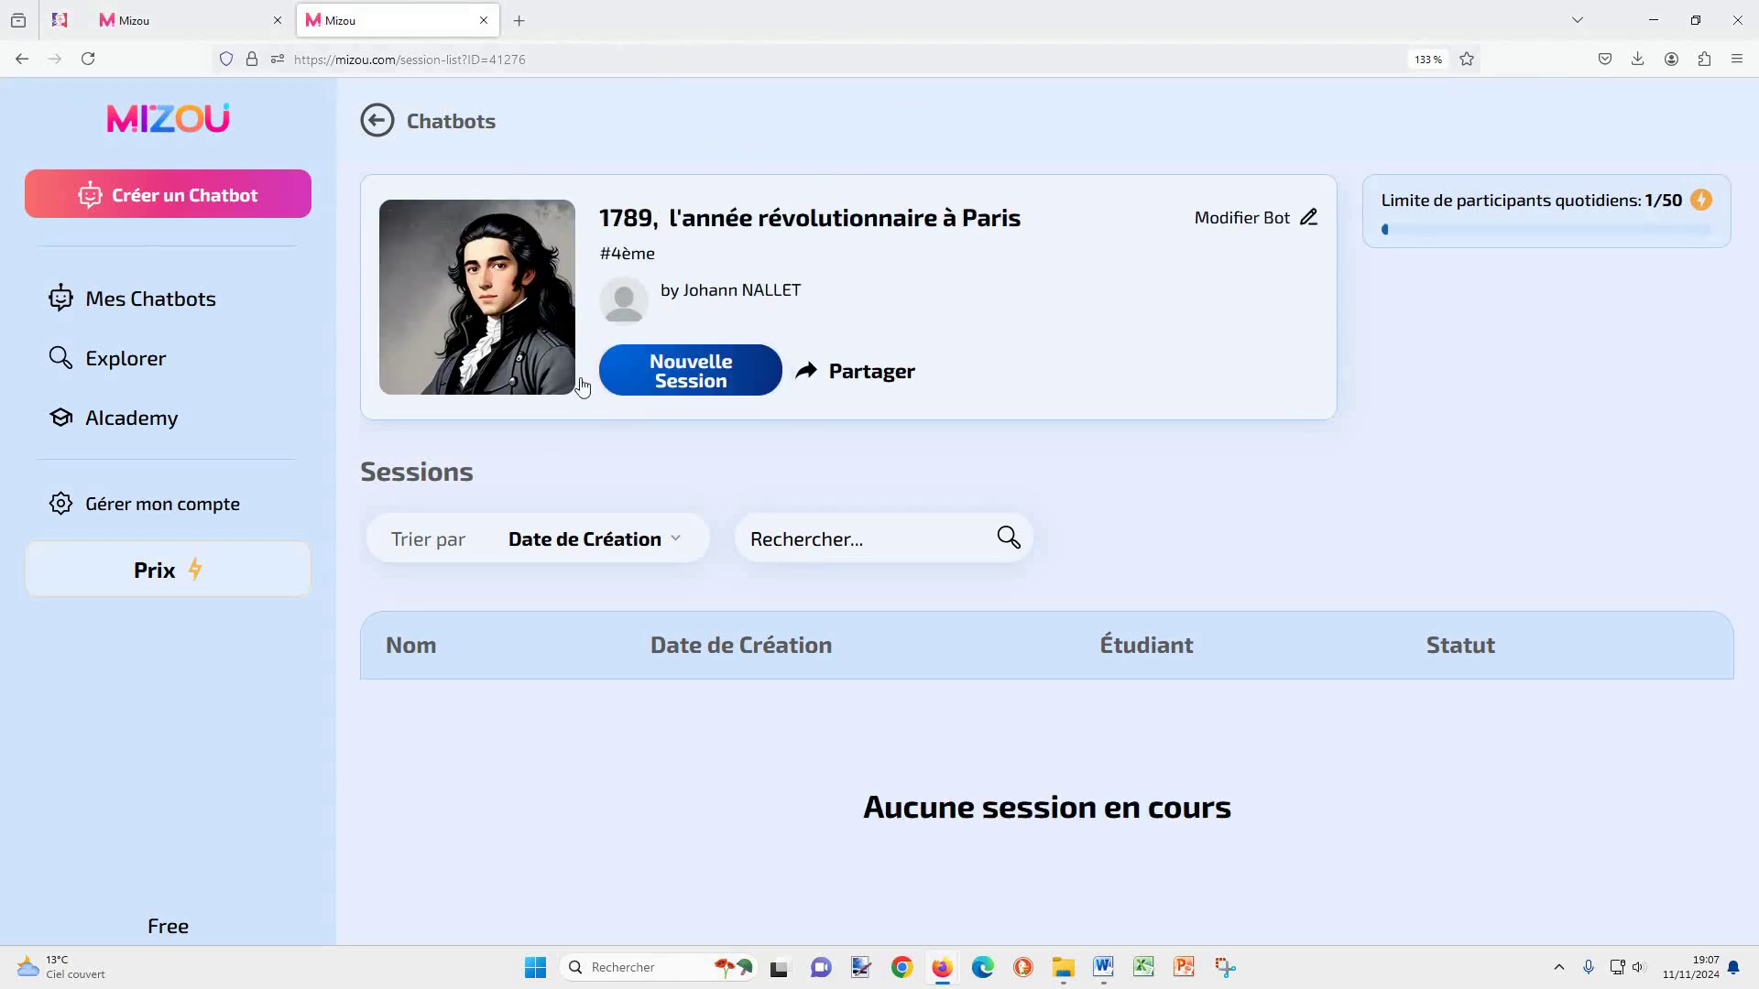
click(183, 301)
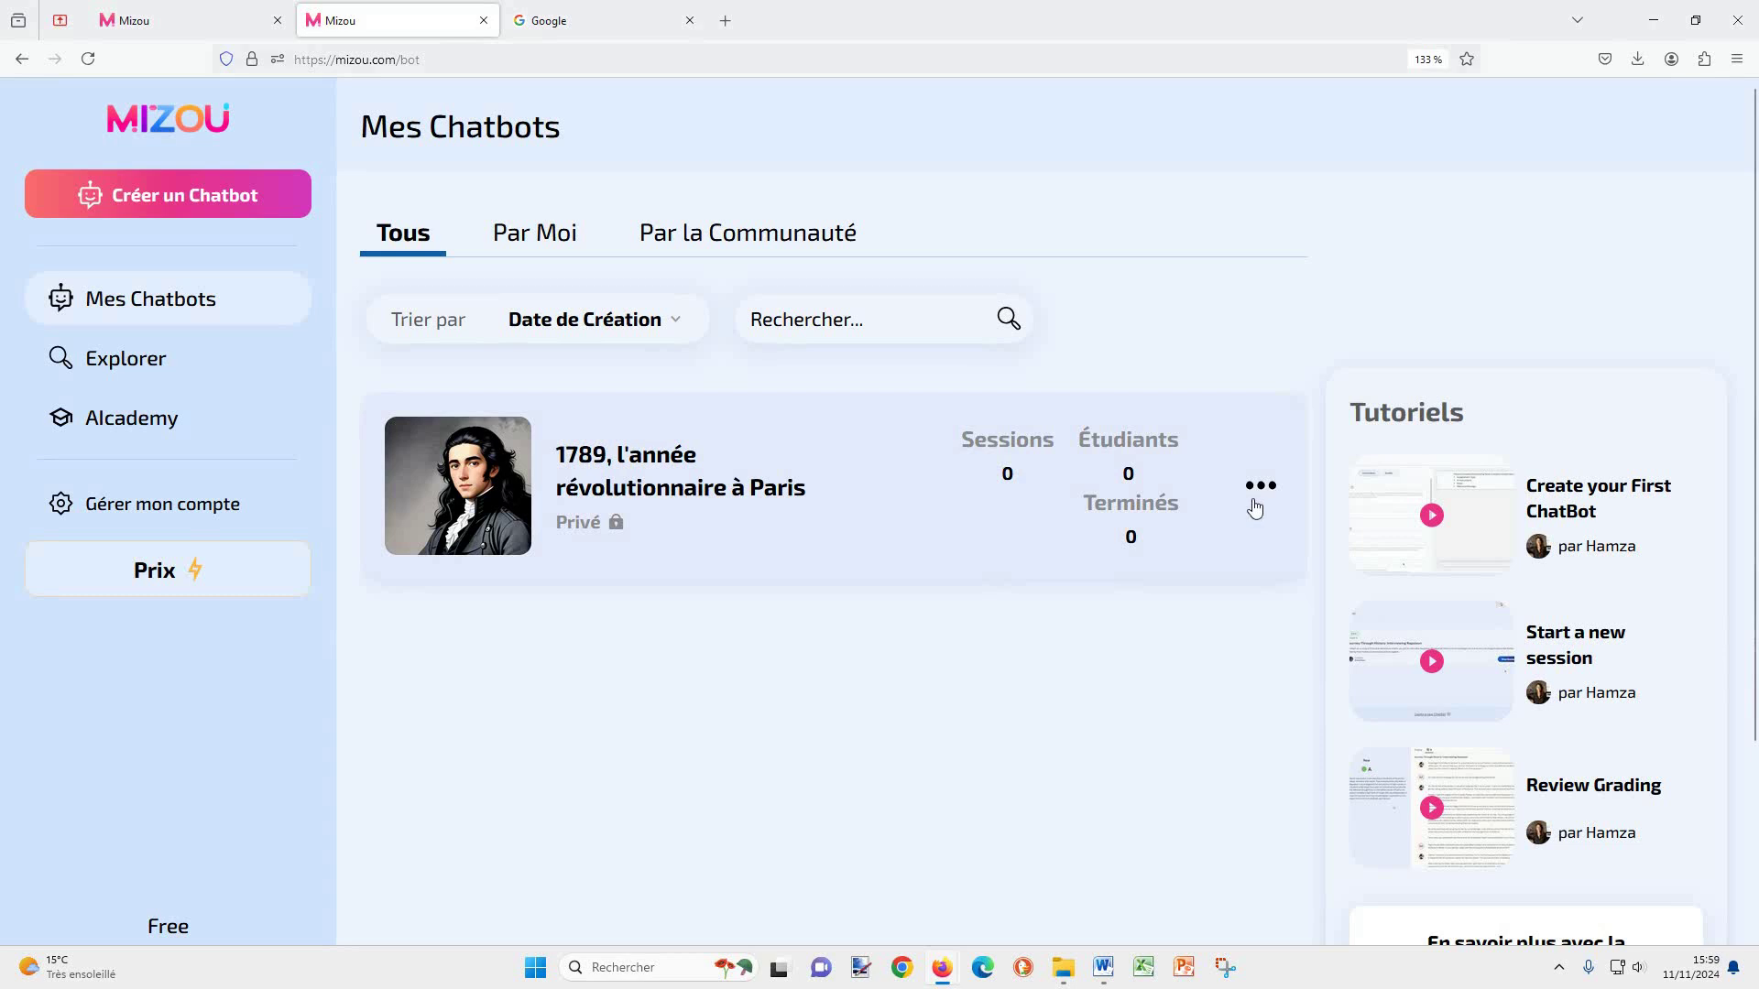
Step: Open the '1789, l'année révolutionnaire à Paris' chatbot card to show its session list
click(1260, 488)
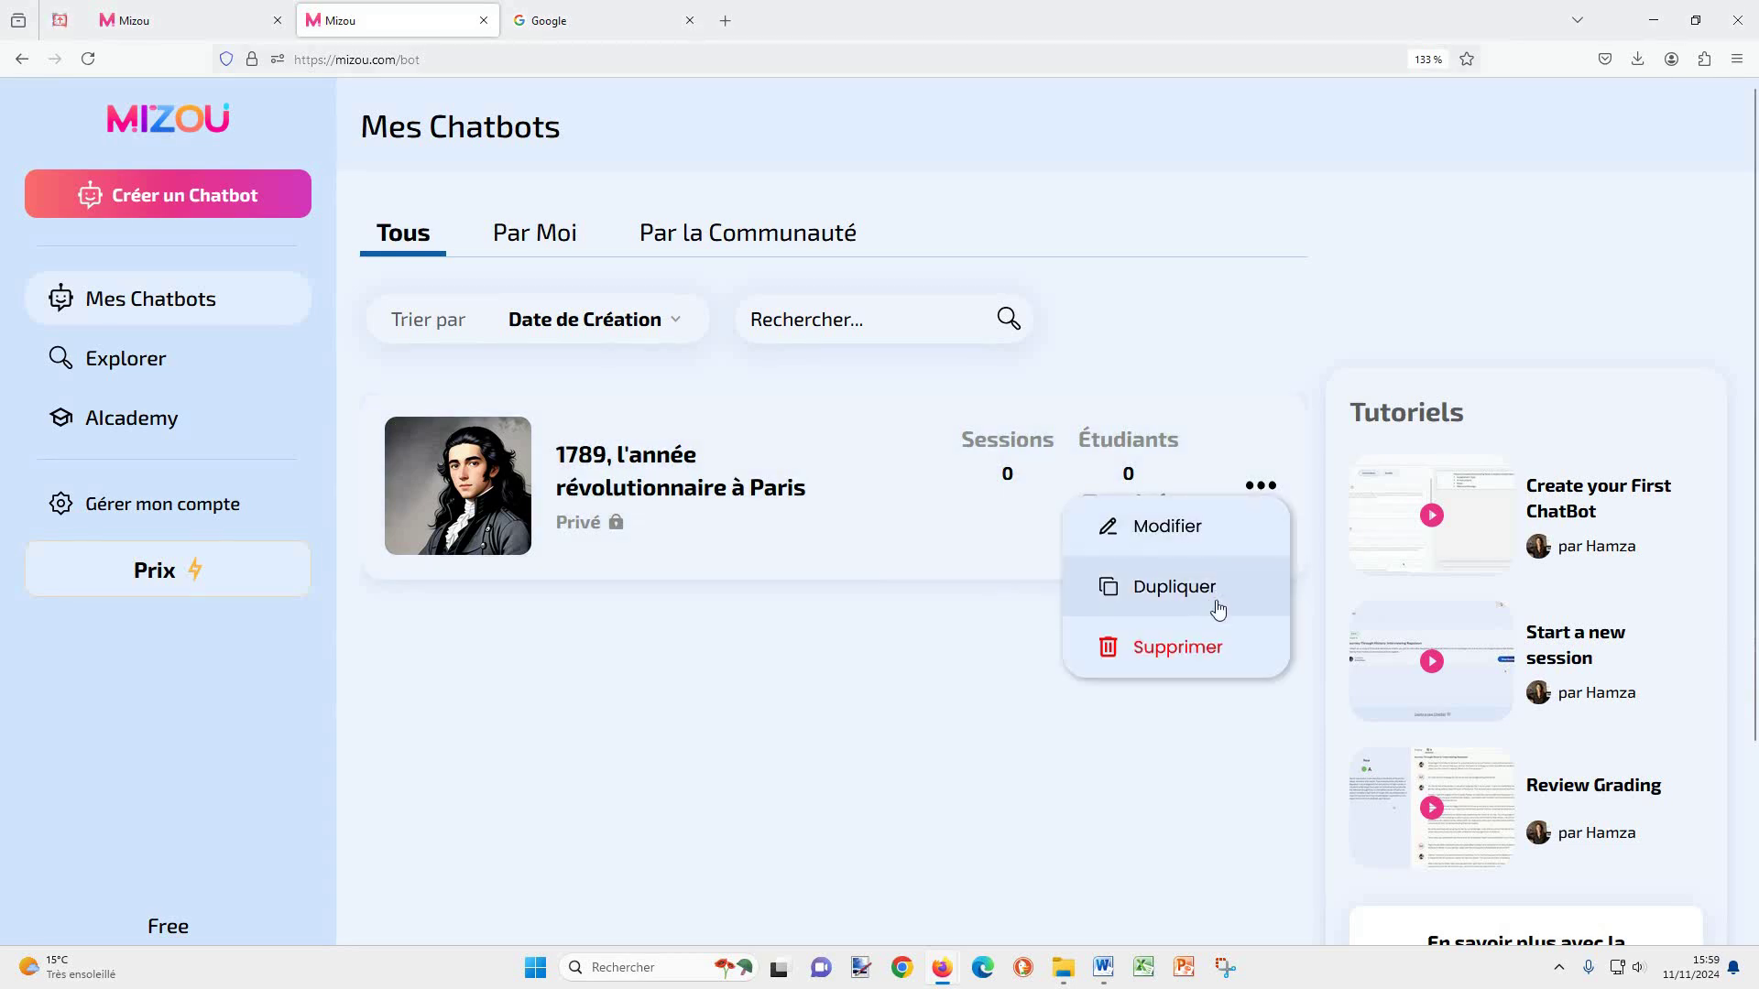
click(914, 687)
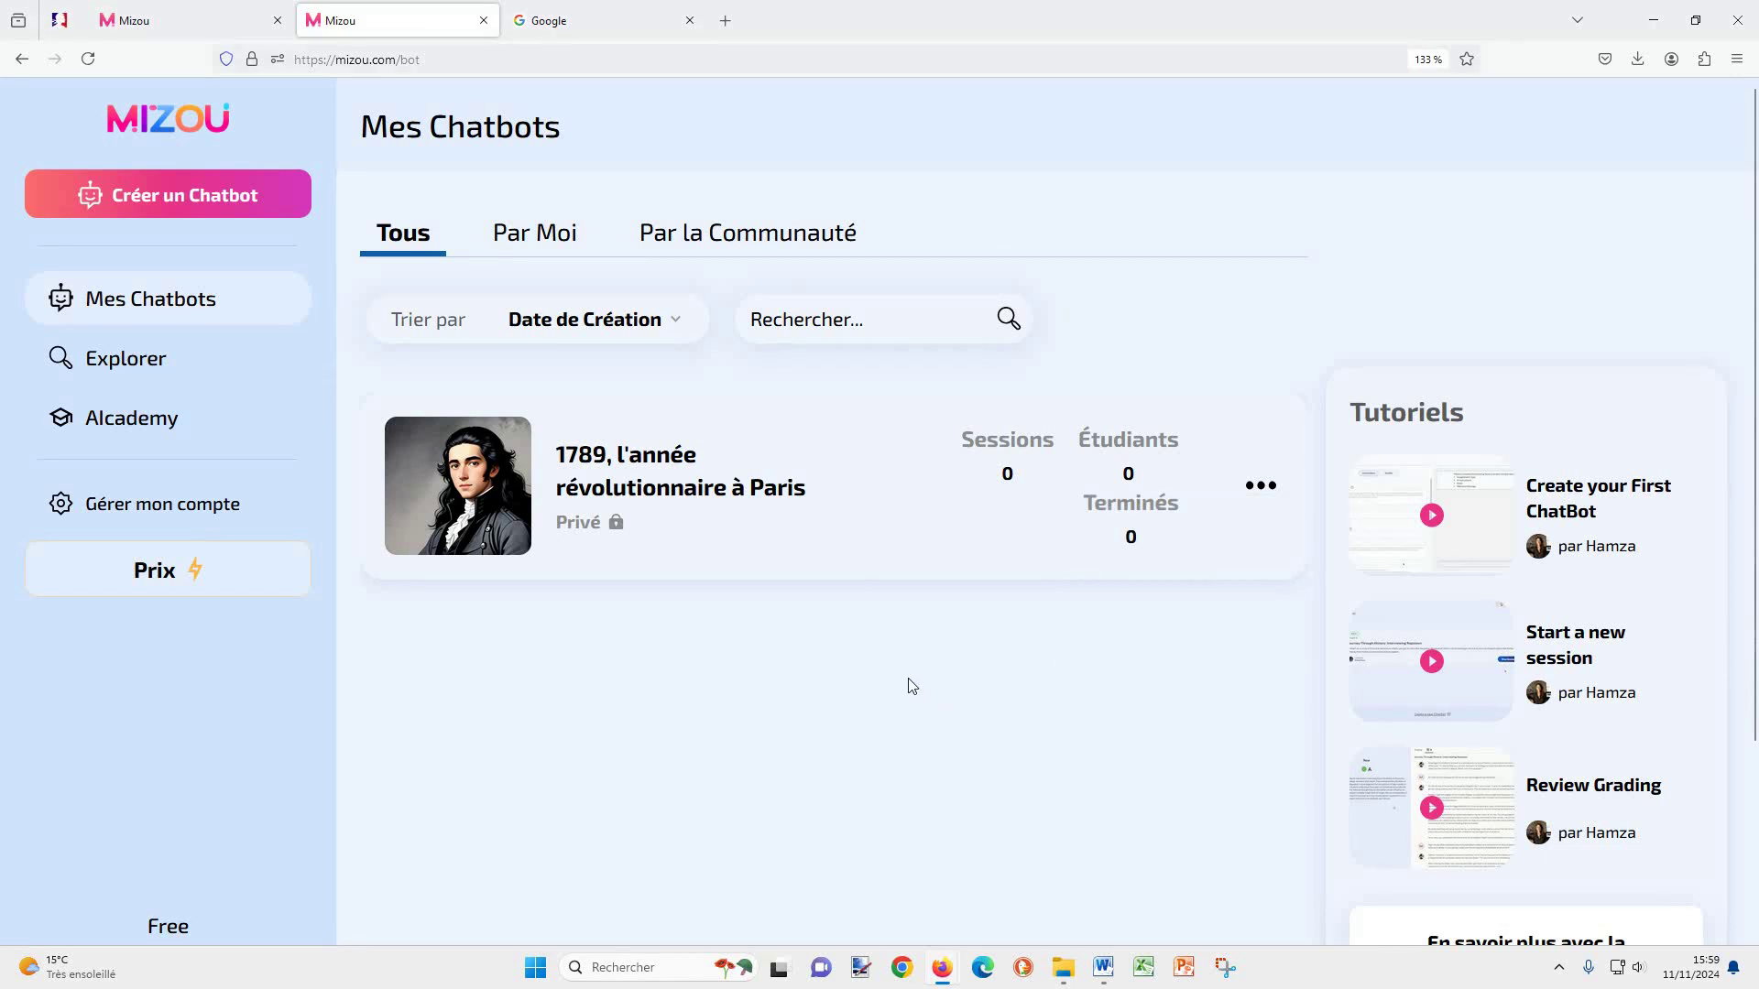
click(692, 493)
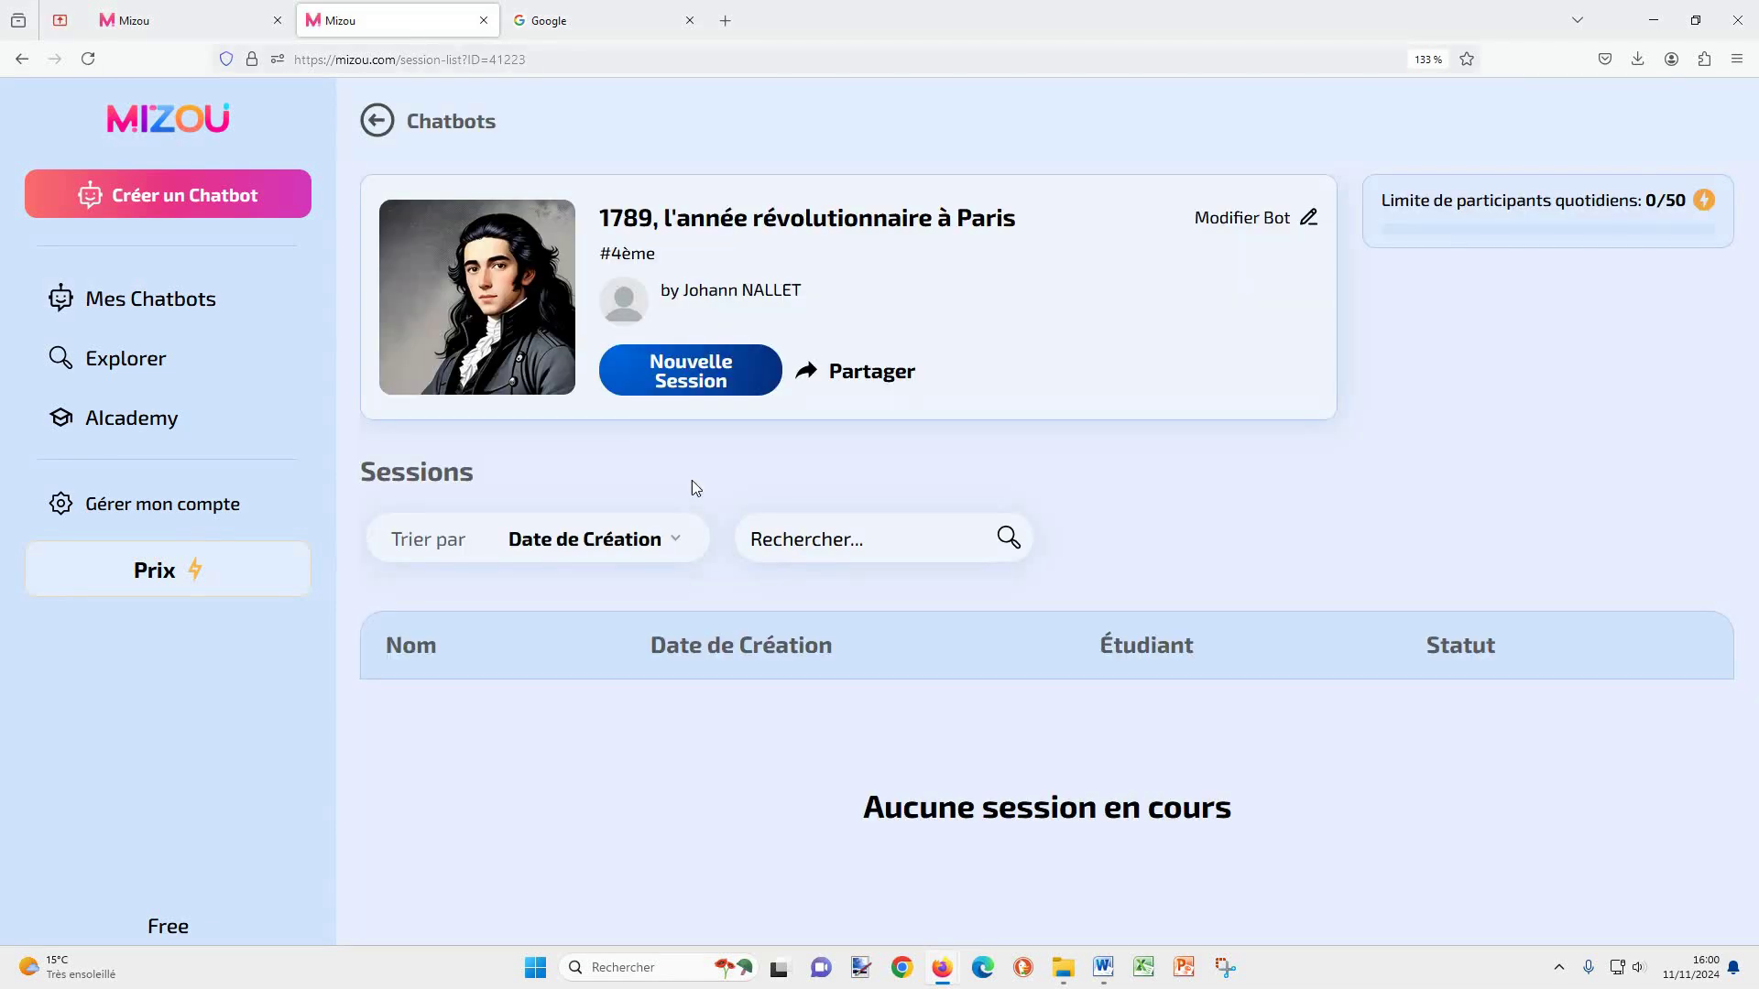
click(868, 378)
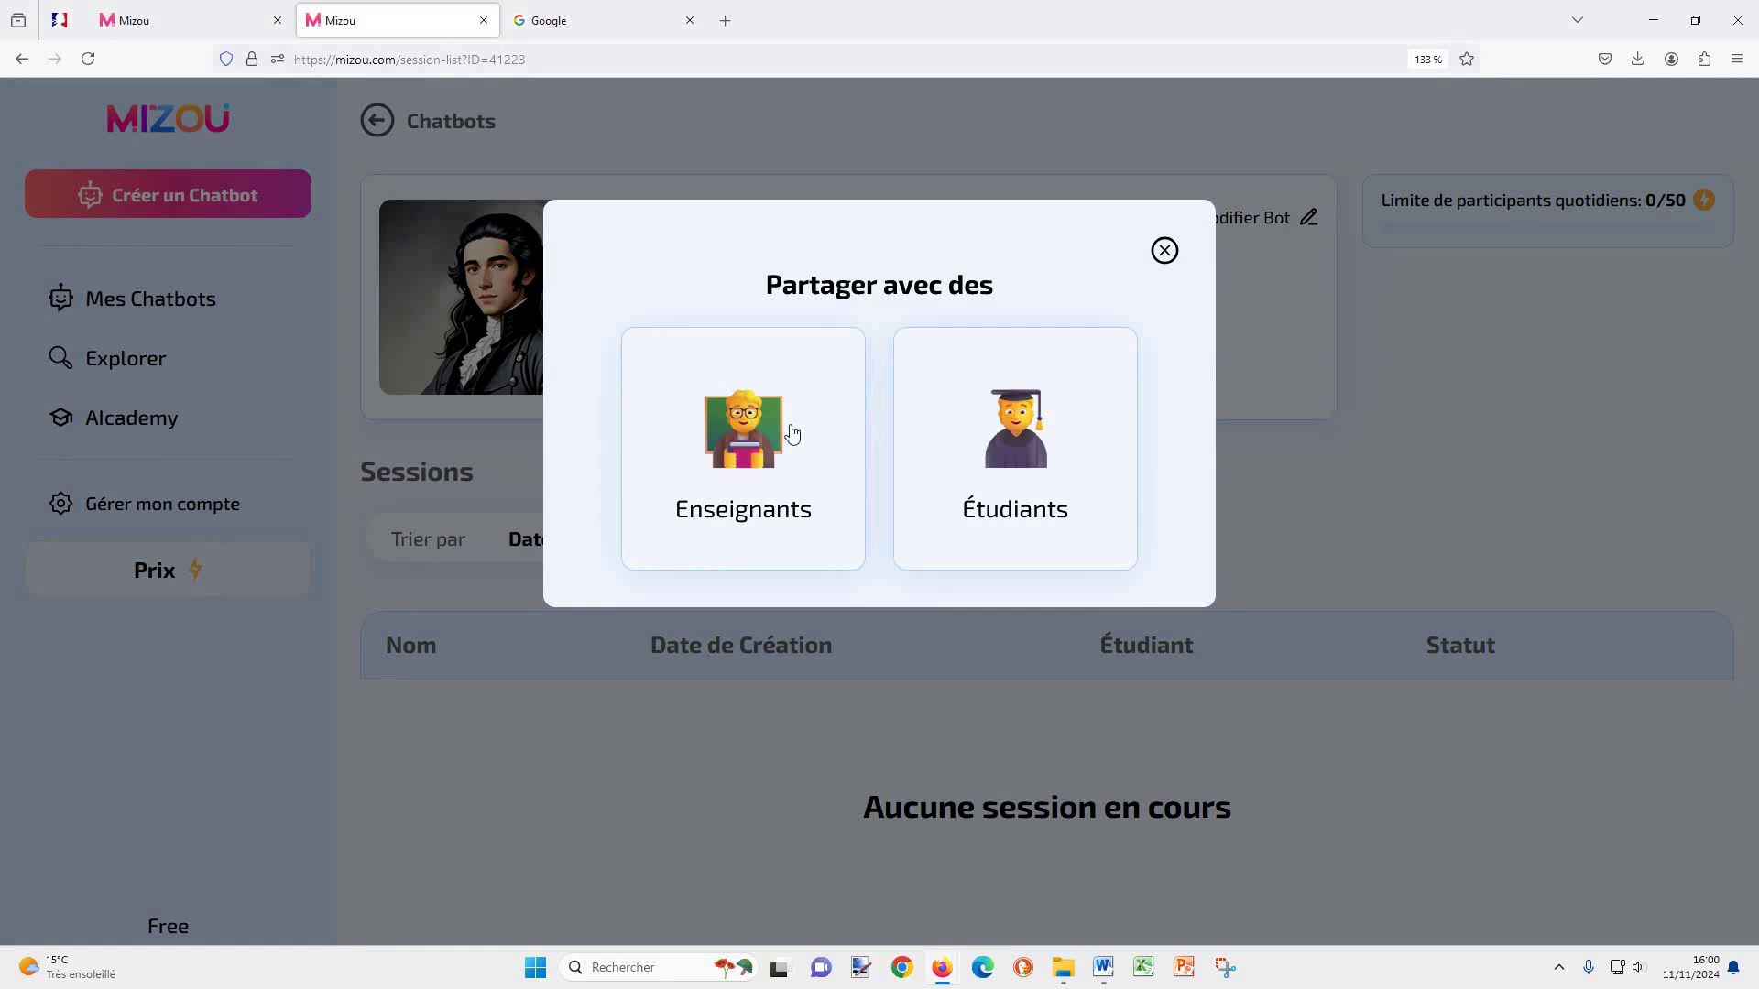
click(794, 433)
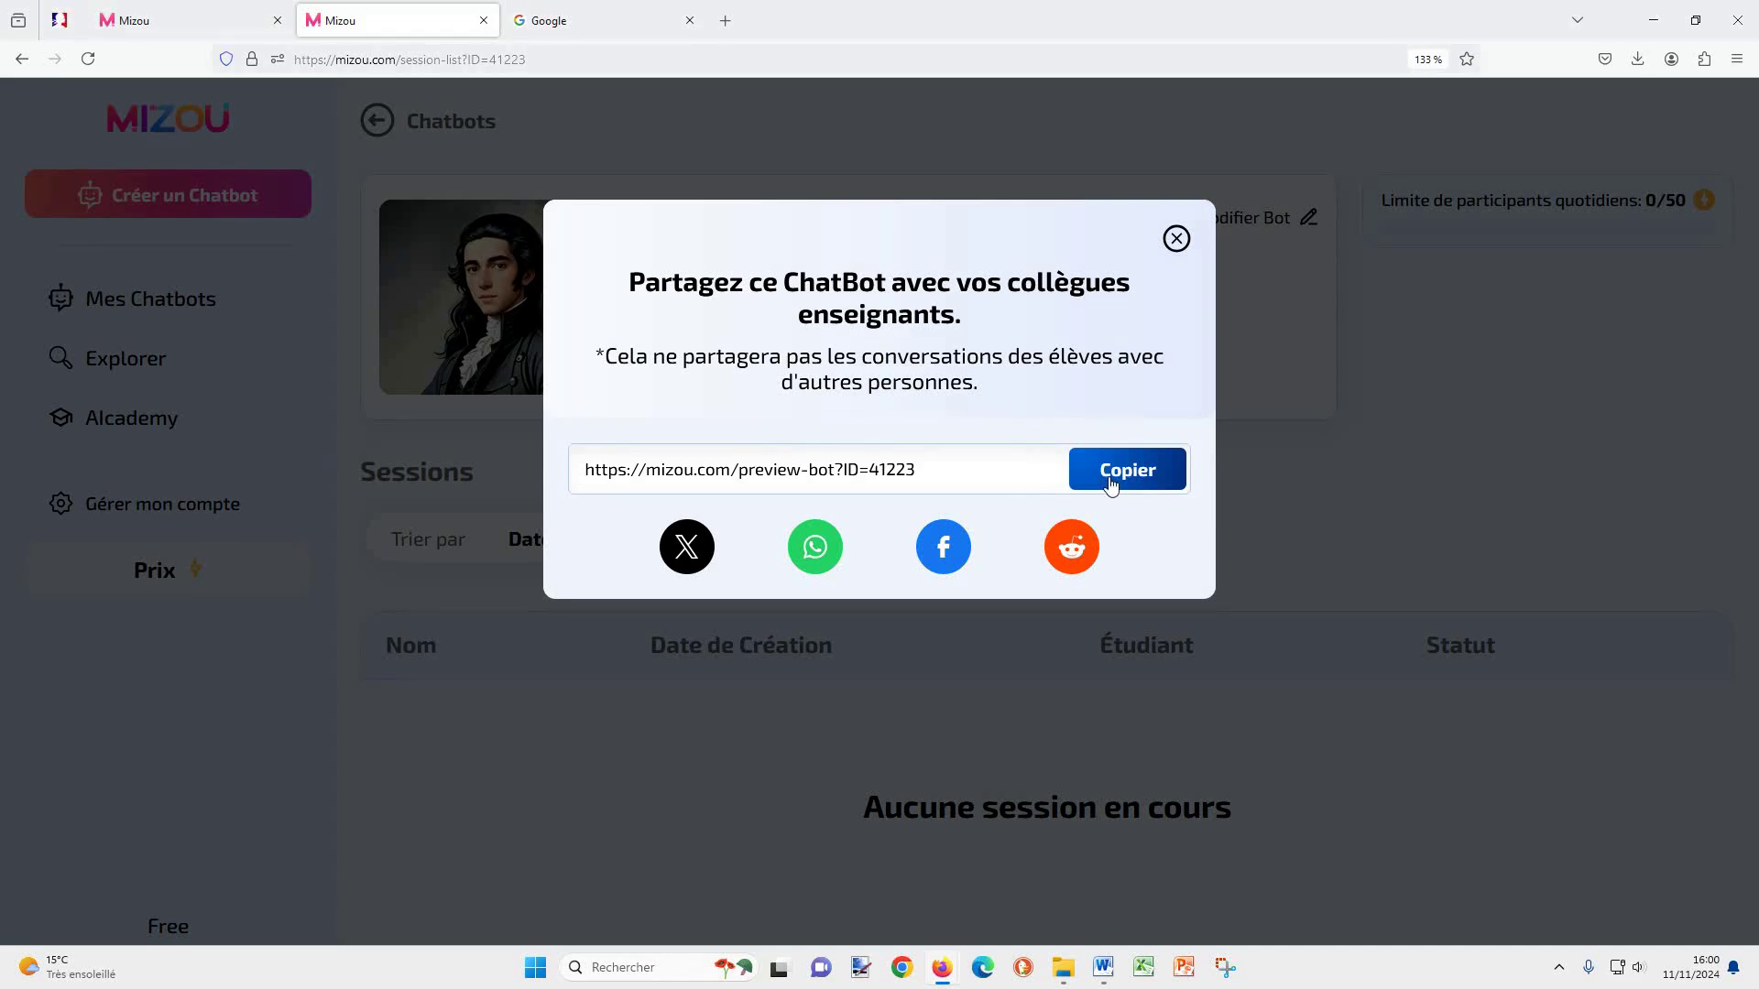
click(1175, 249)
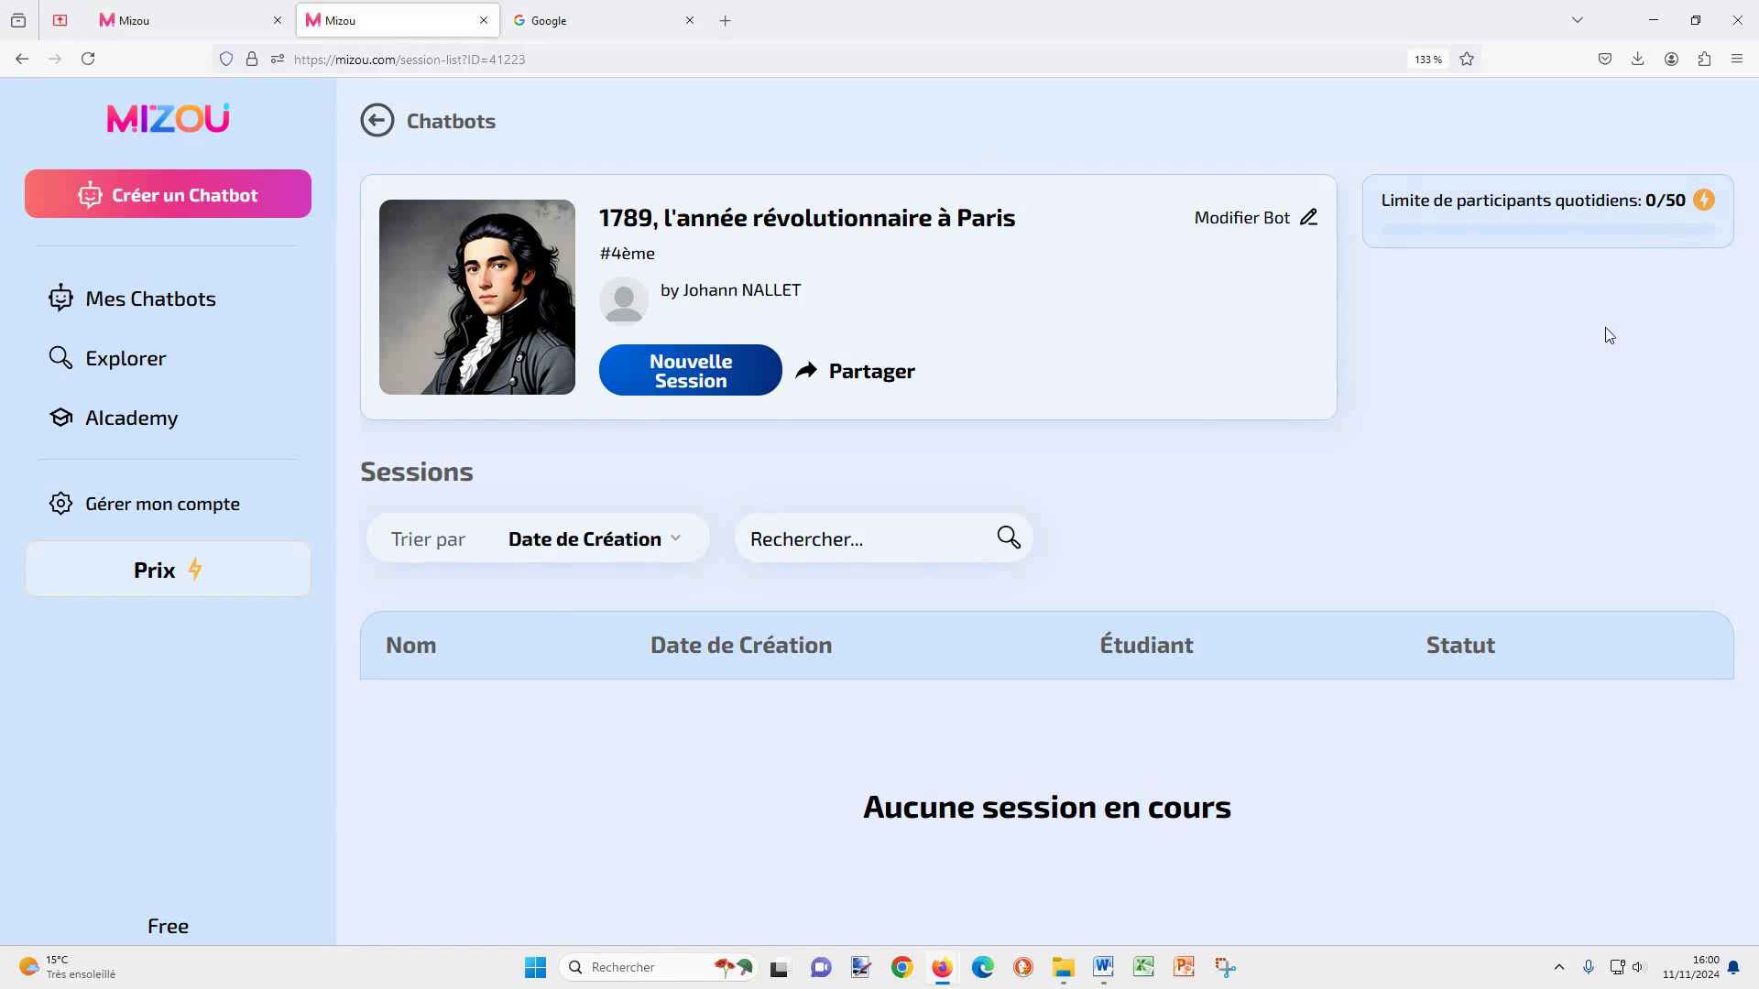
Step: Create a new session for the 1789 chatbot, leaving Personnalisation at its defaults, and launch it
click(735, 366)
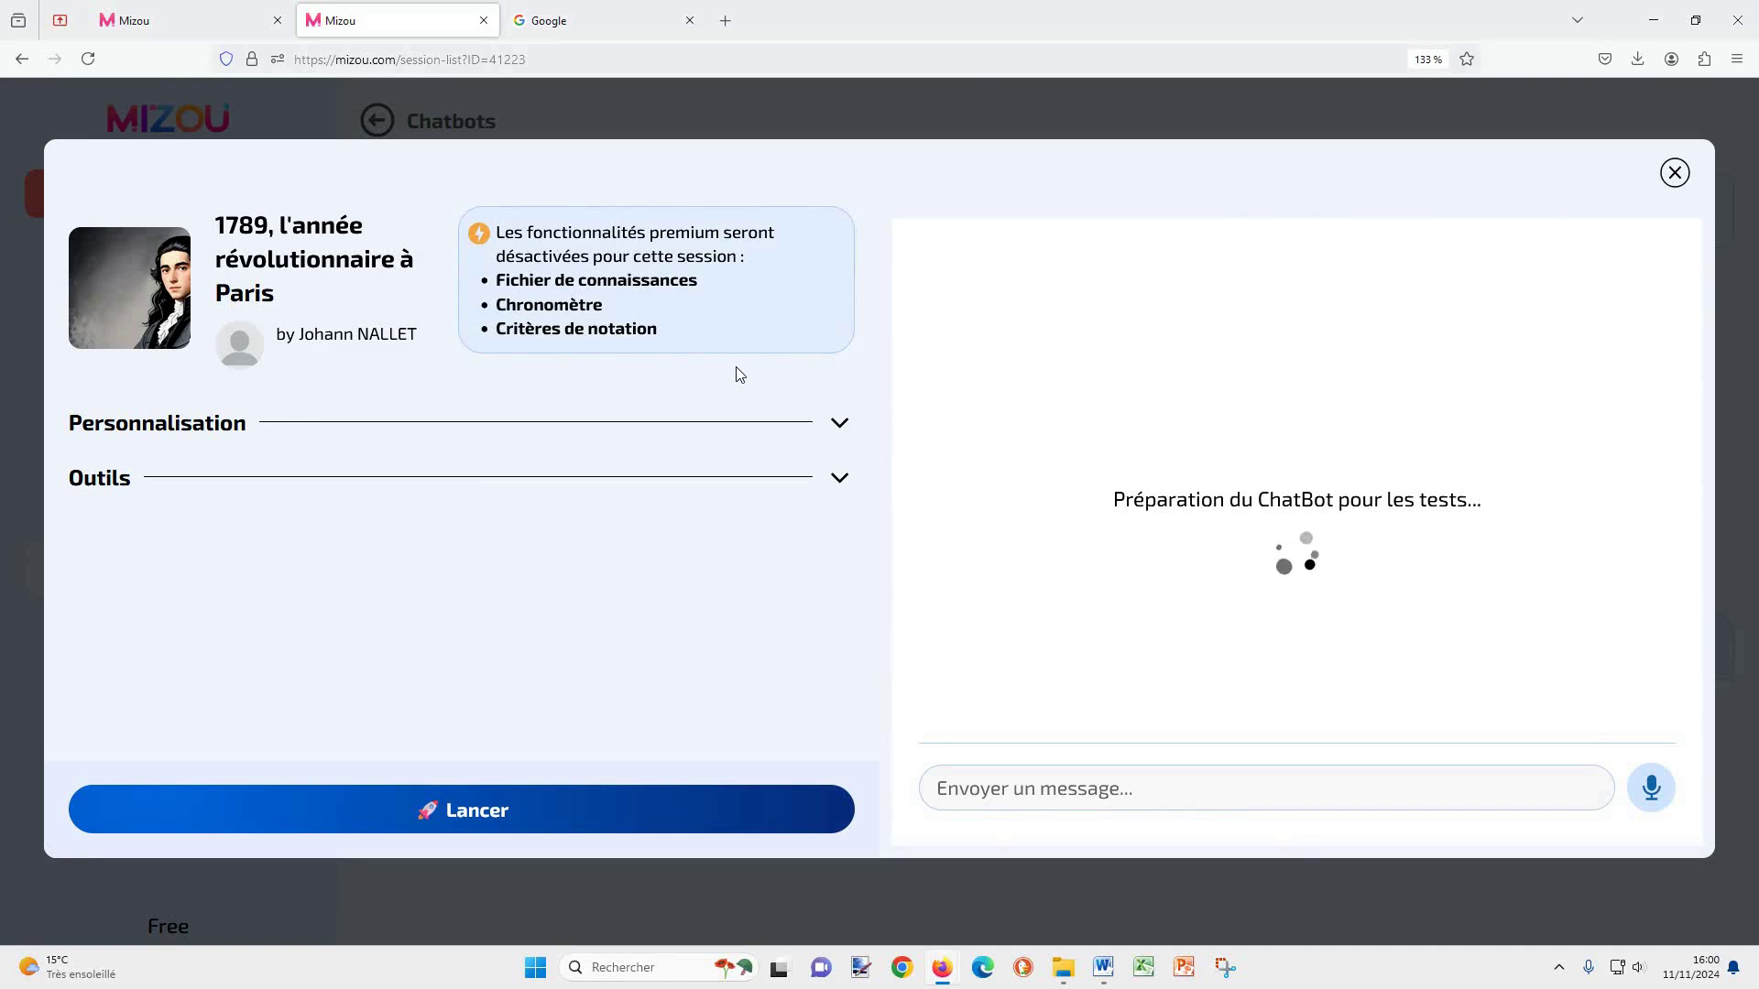
click(838, 422)
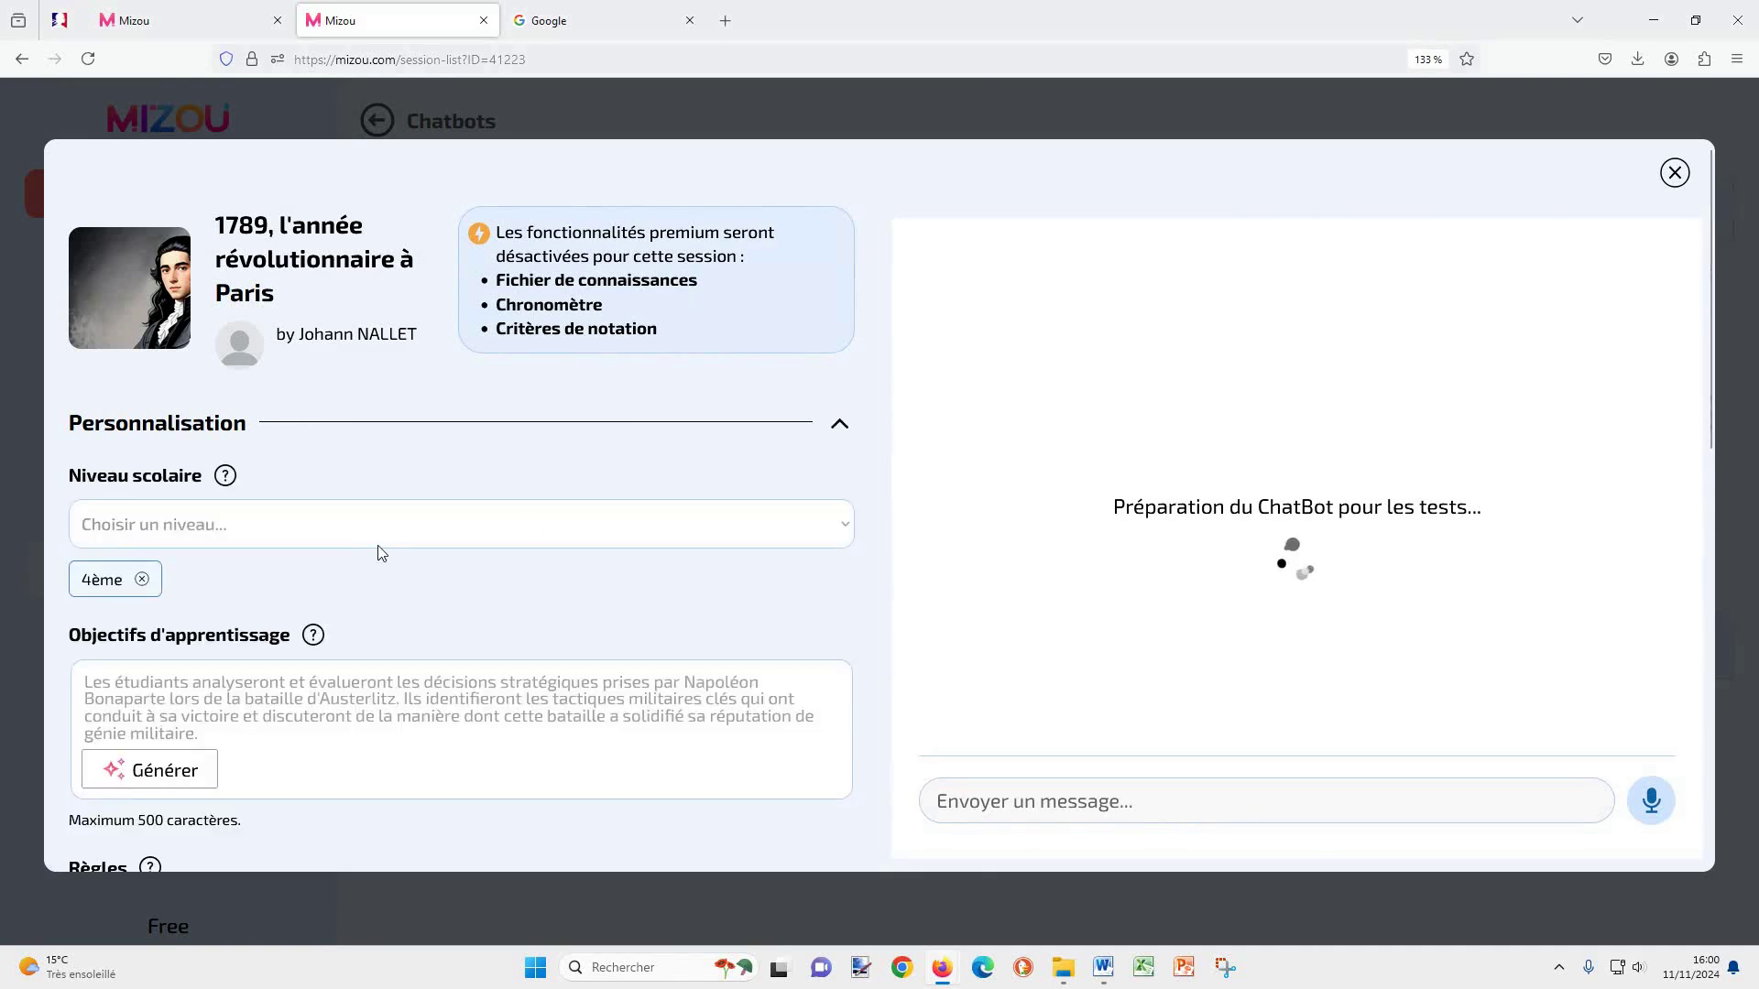
scroll(377, 550, down, 5)
scroll(376, 549, up, 5)
click(839, 423)
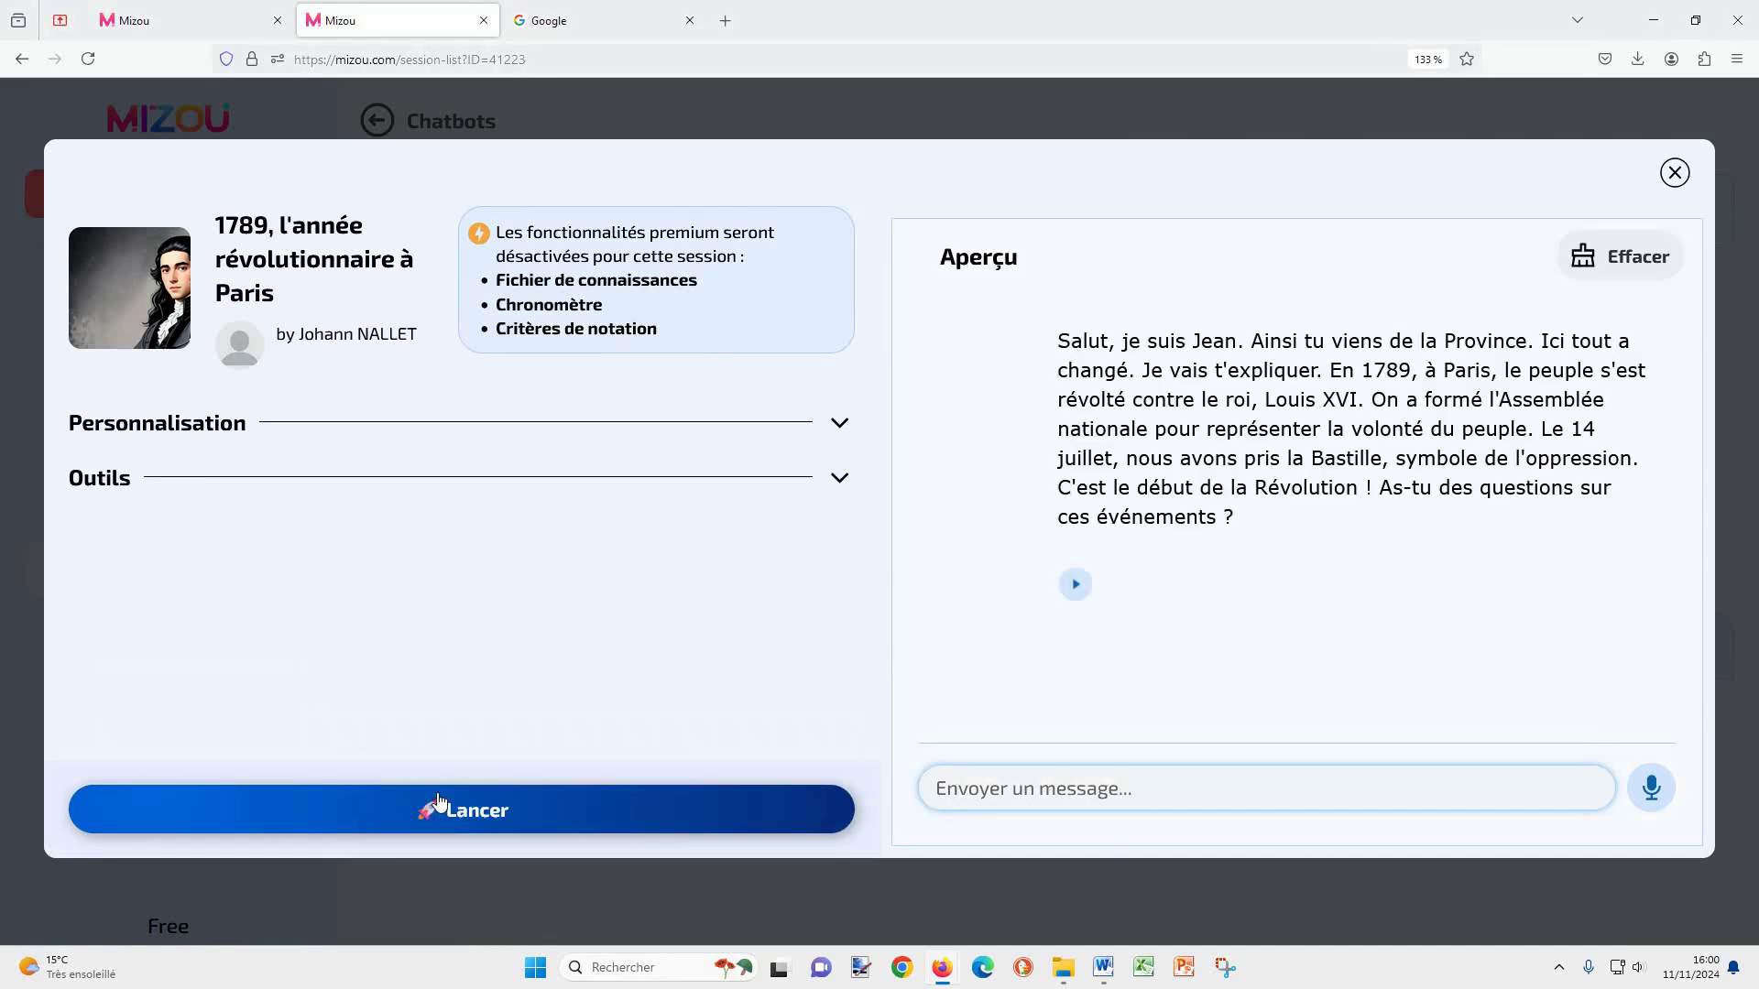
click(462, 810)
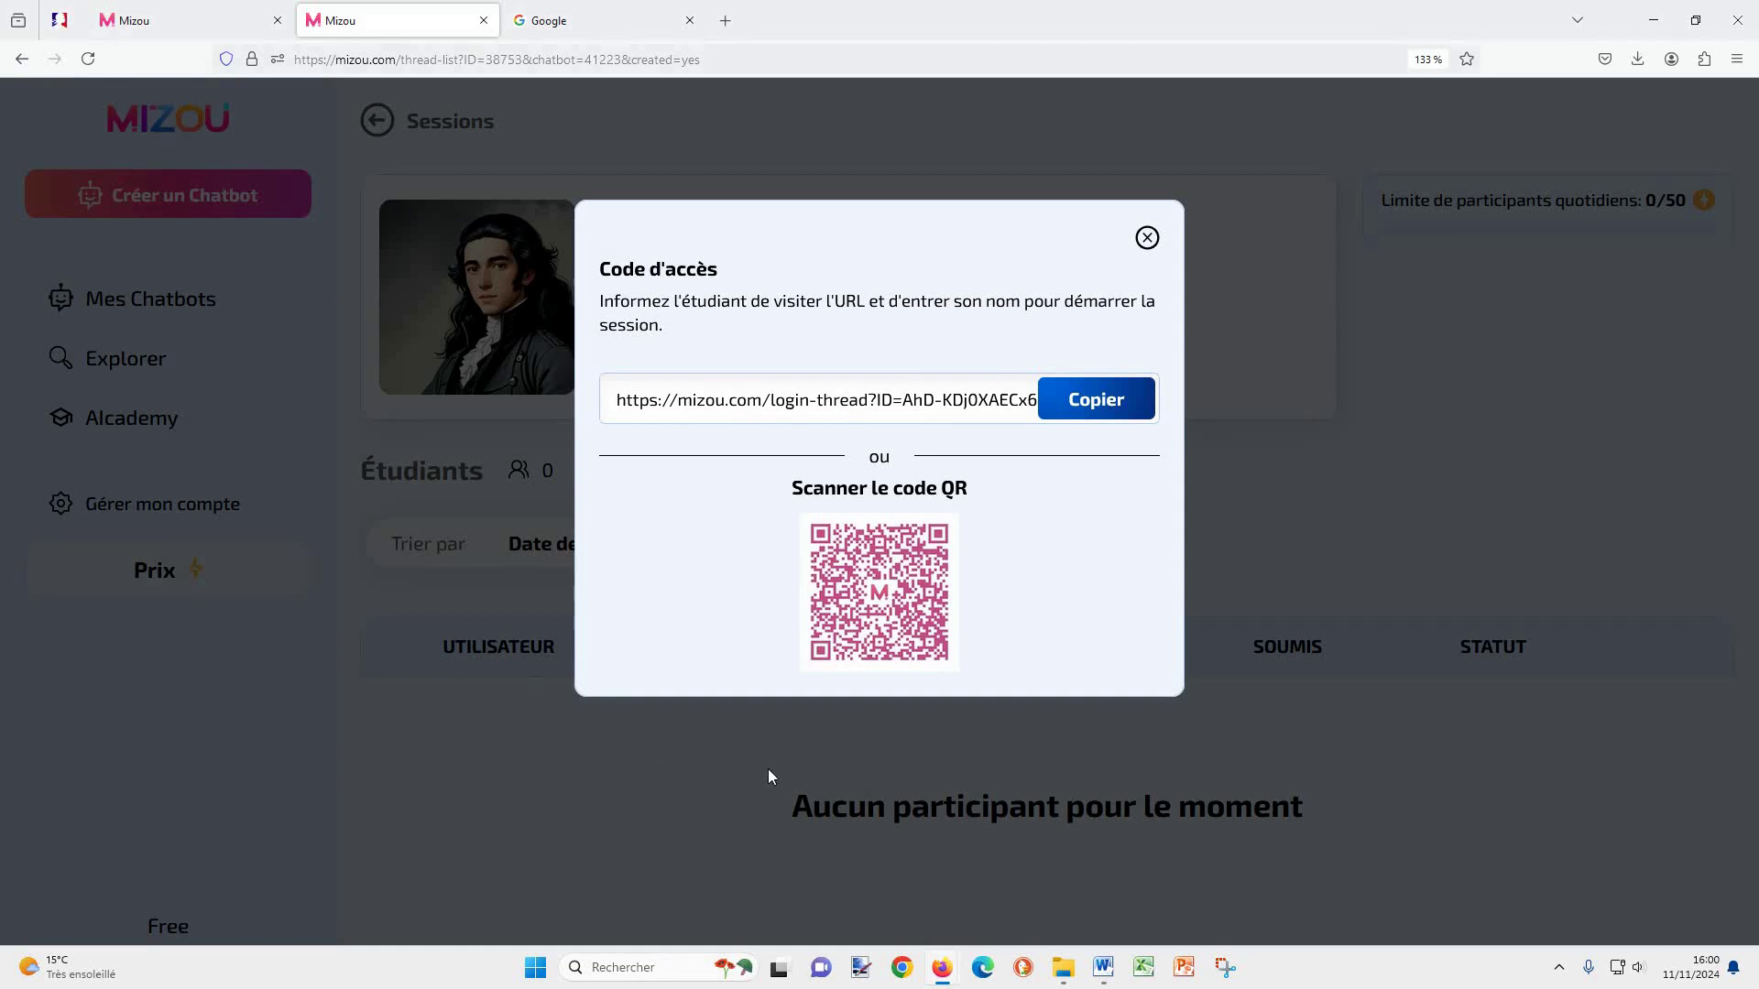
Step: Copy the student access link, load it in a new browser tab, and return to the Mizou tab
click(1047, 412)
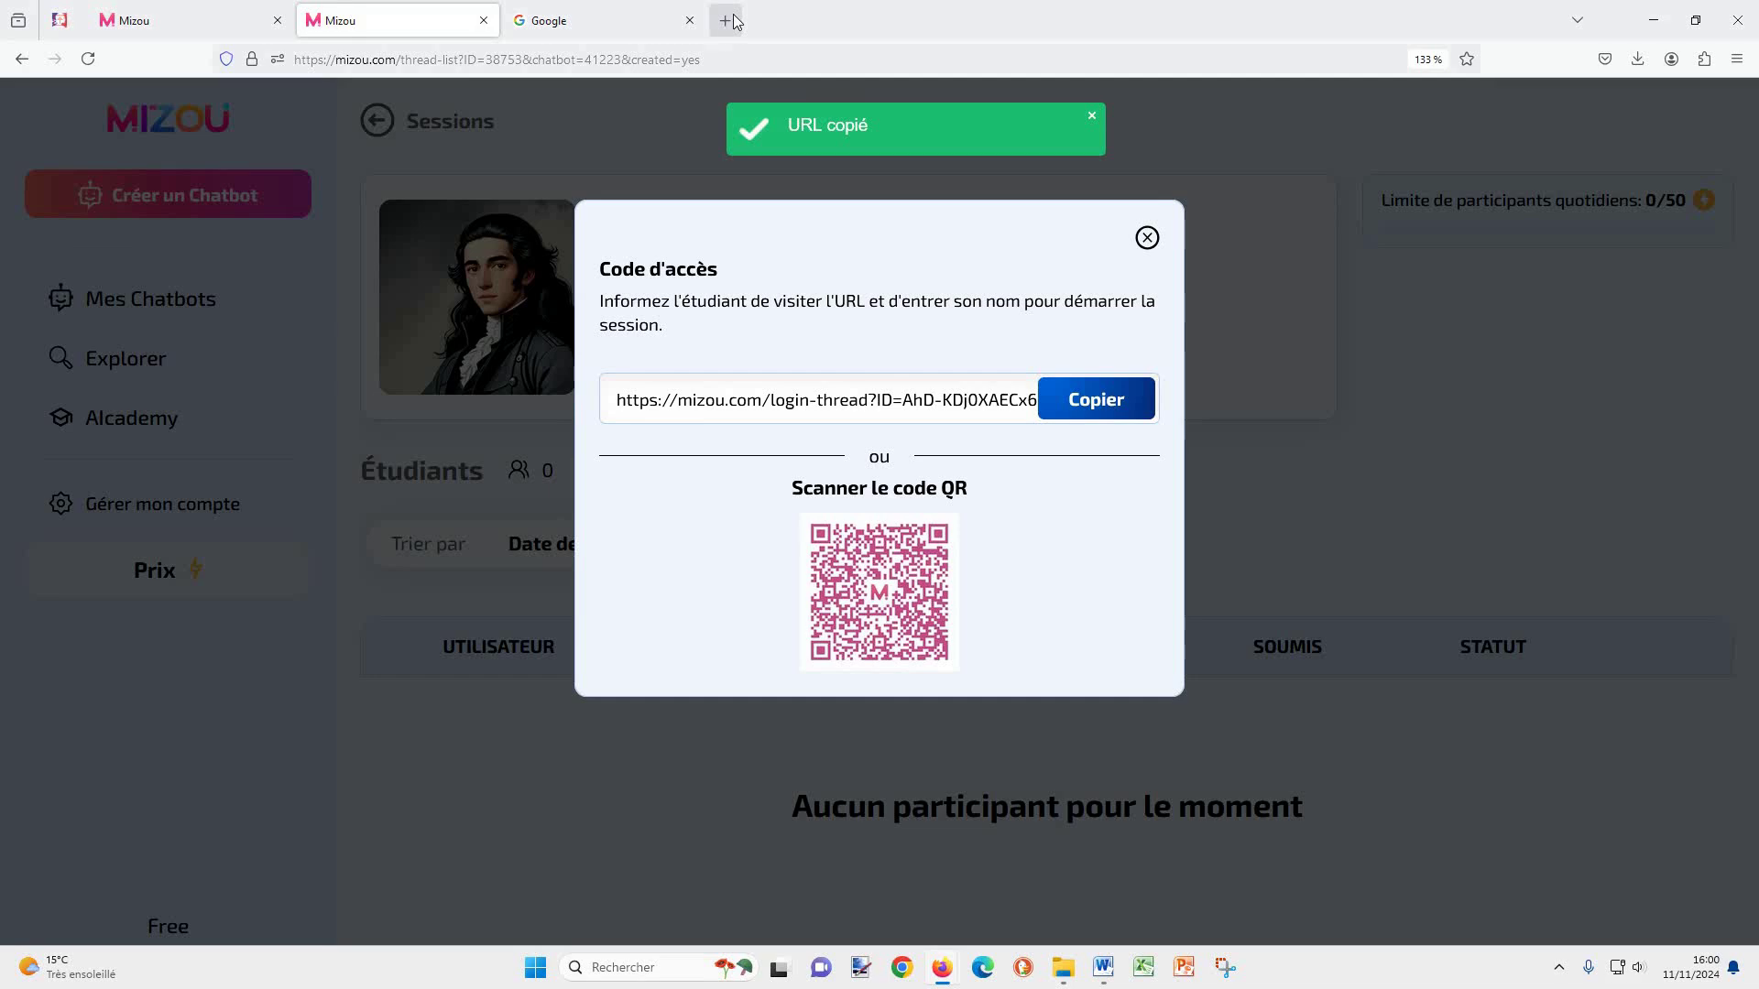
click(727, 20)
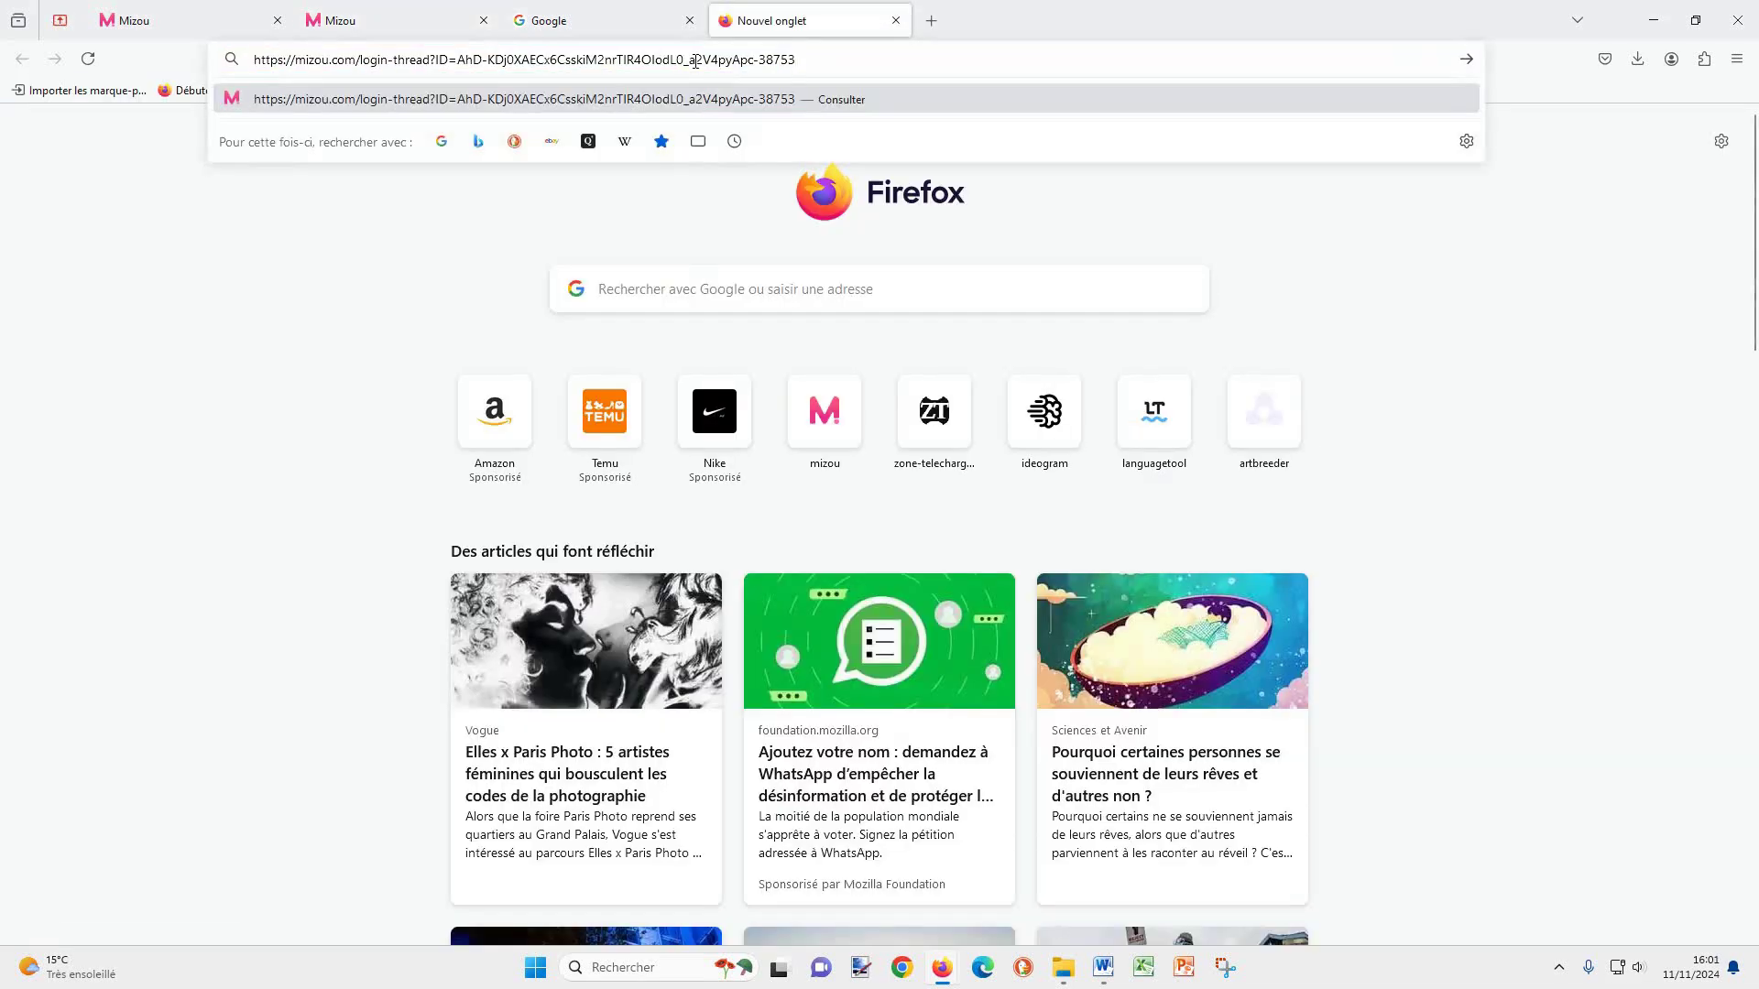
key(Return)
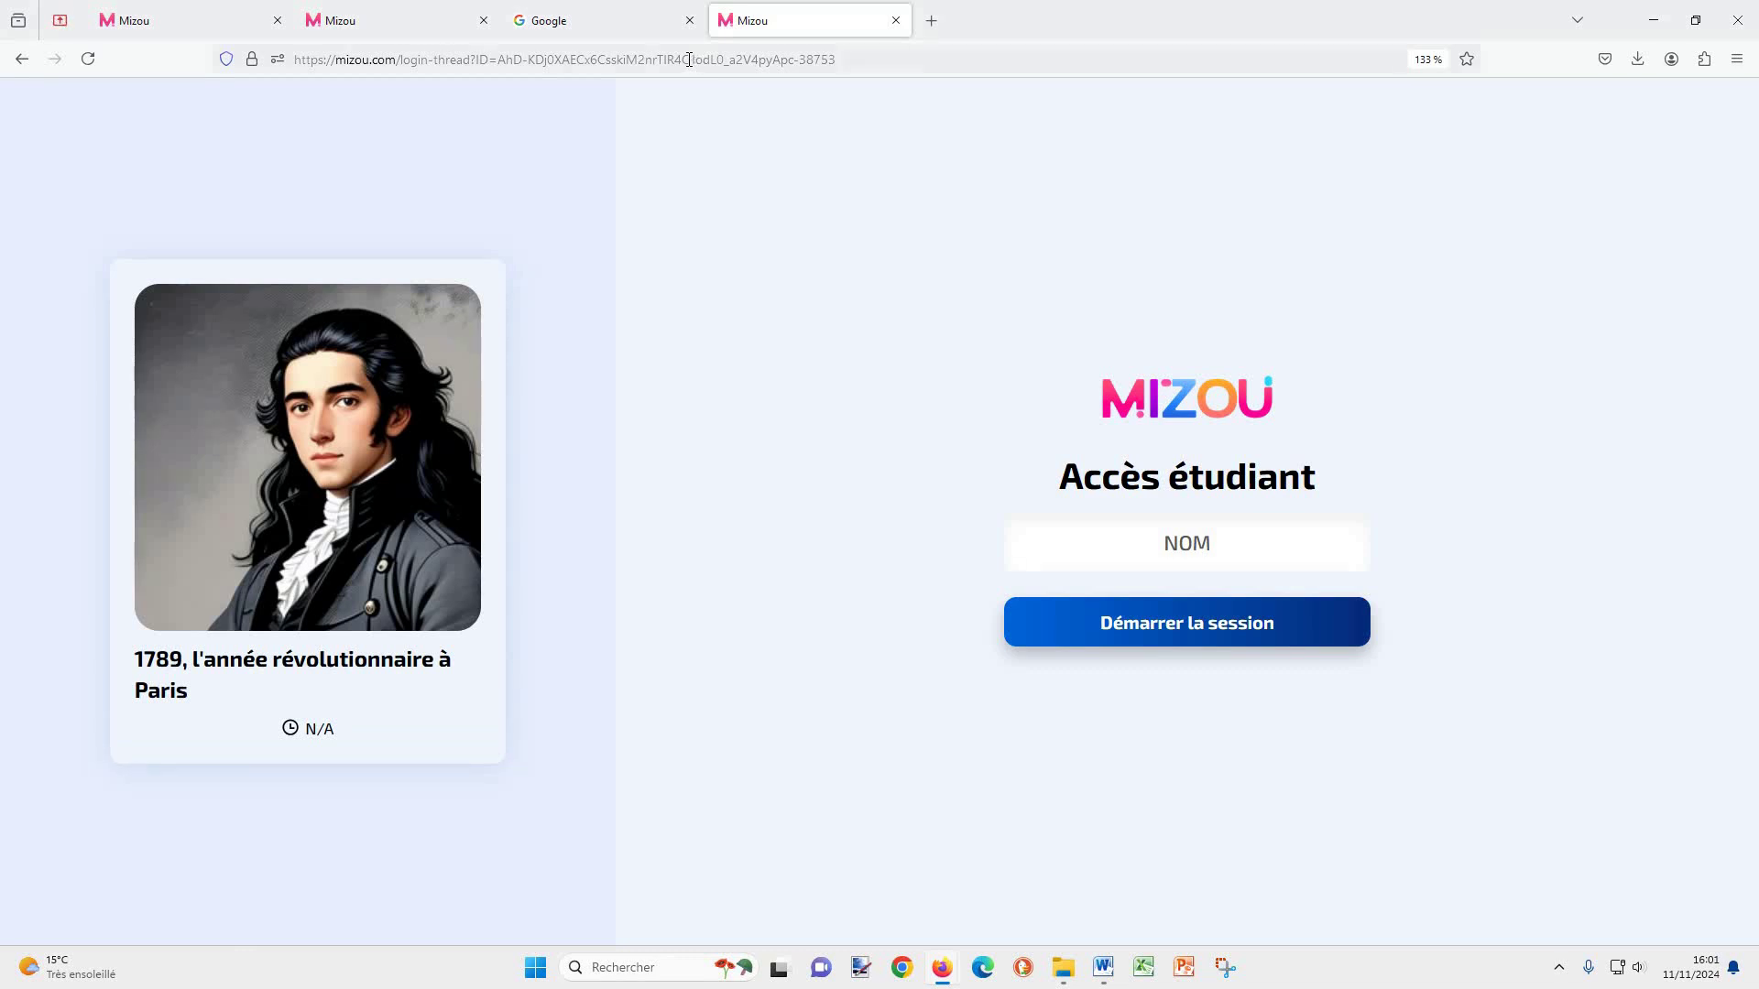
click(396, 11)
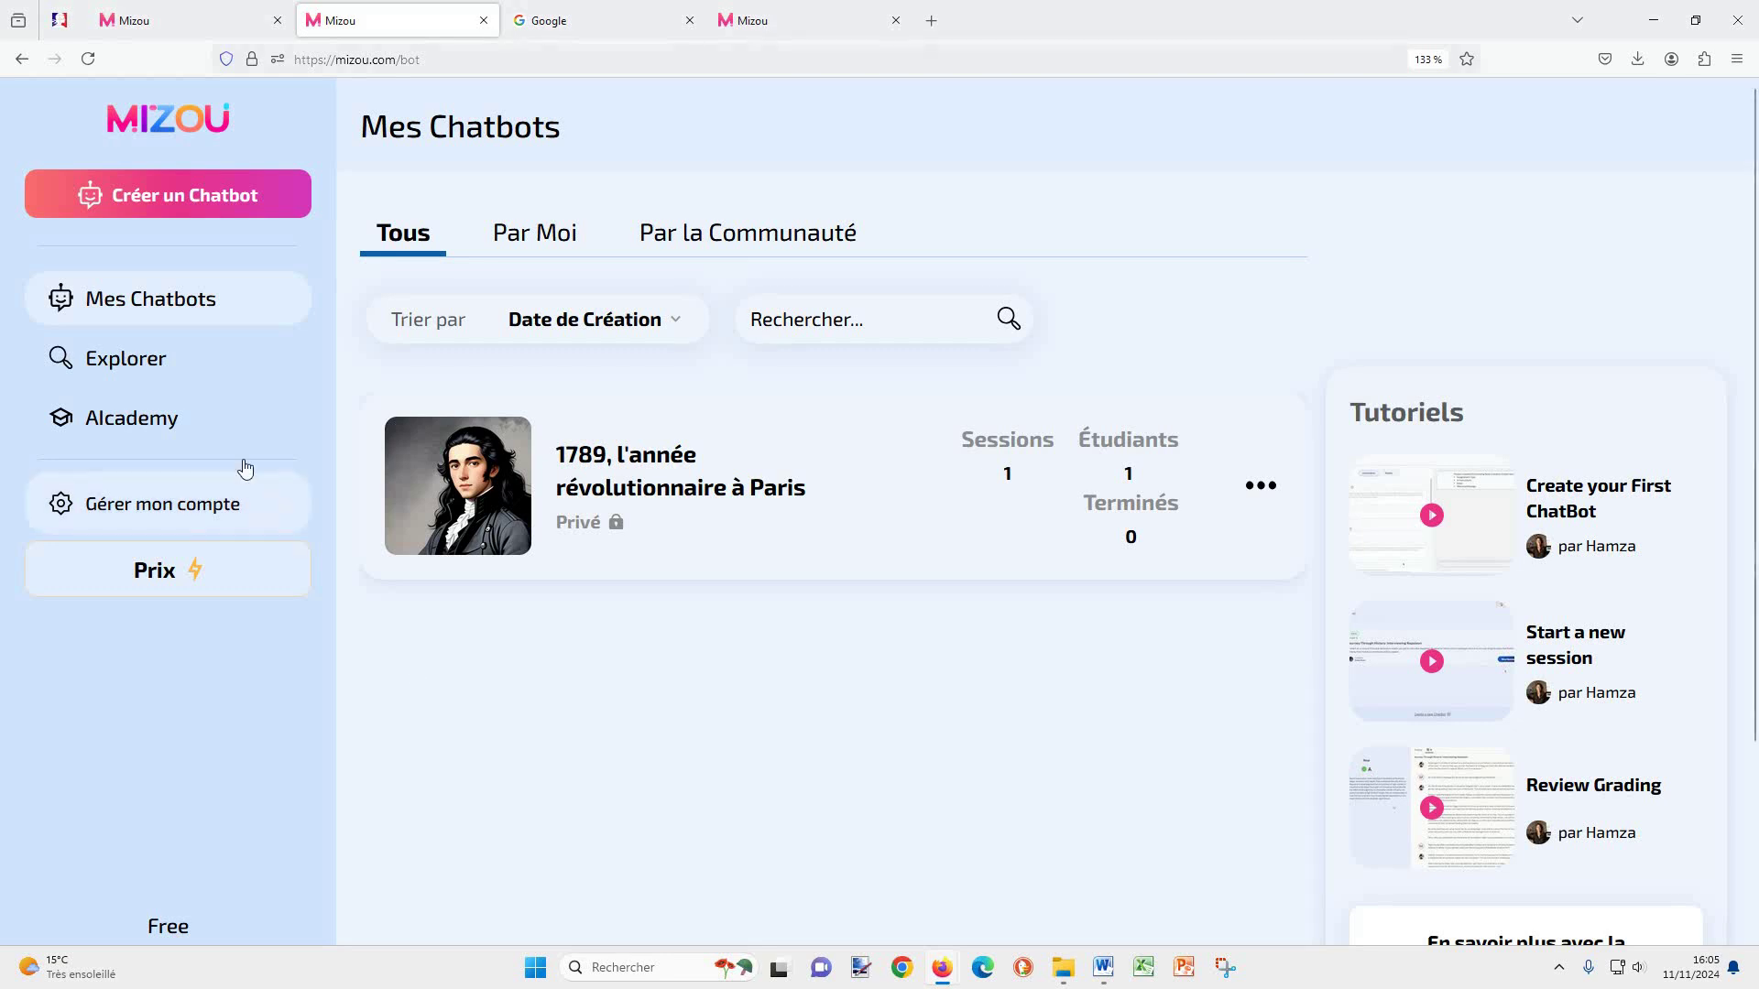
Step: Copy Session 1's Inviter étudiants link, then open Session 1's student list for the 1789 chatbot
click(689, 458)
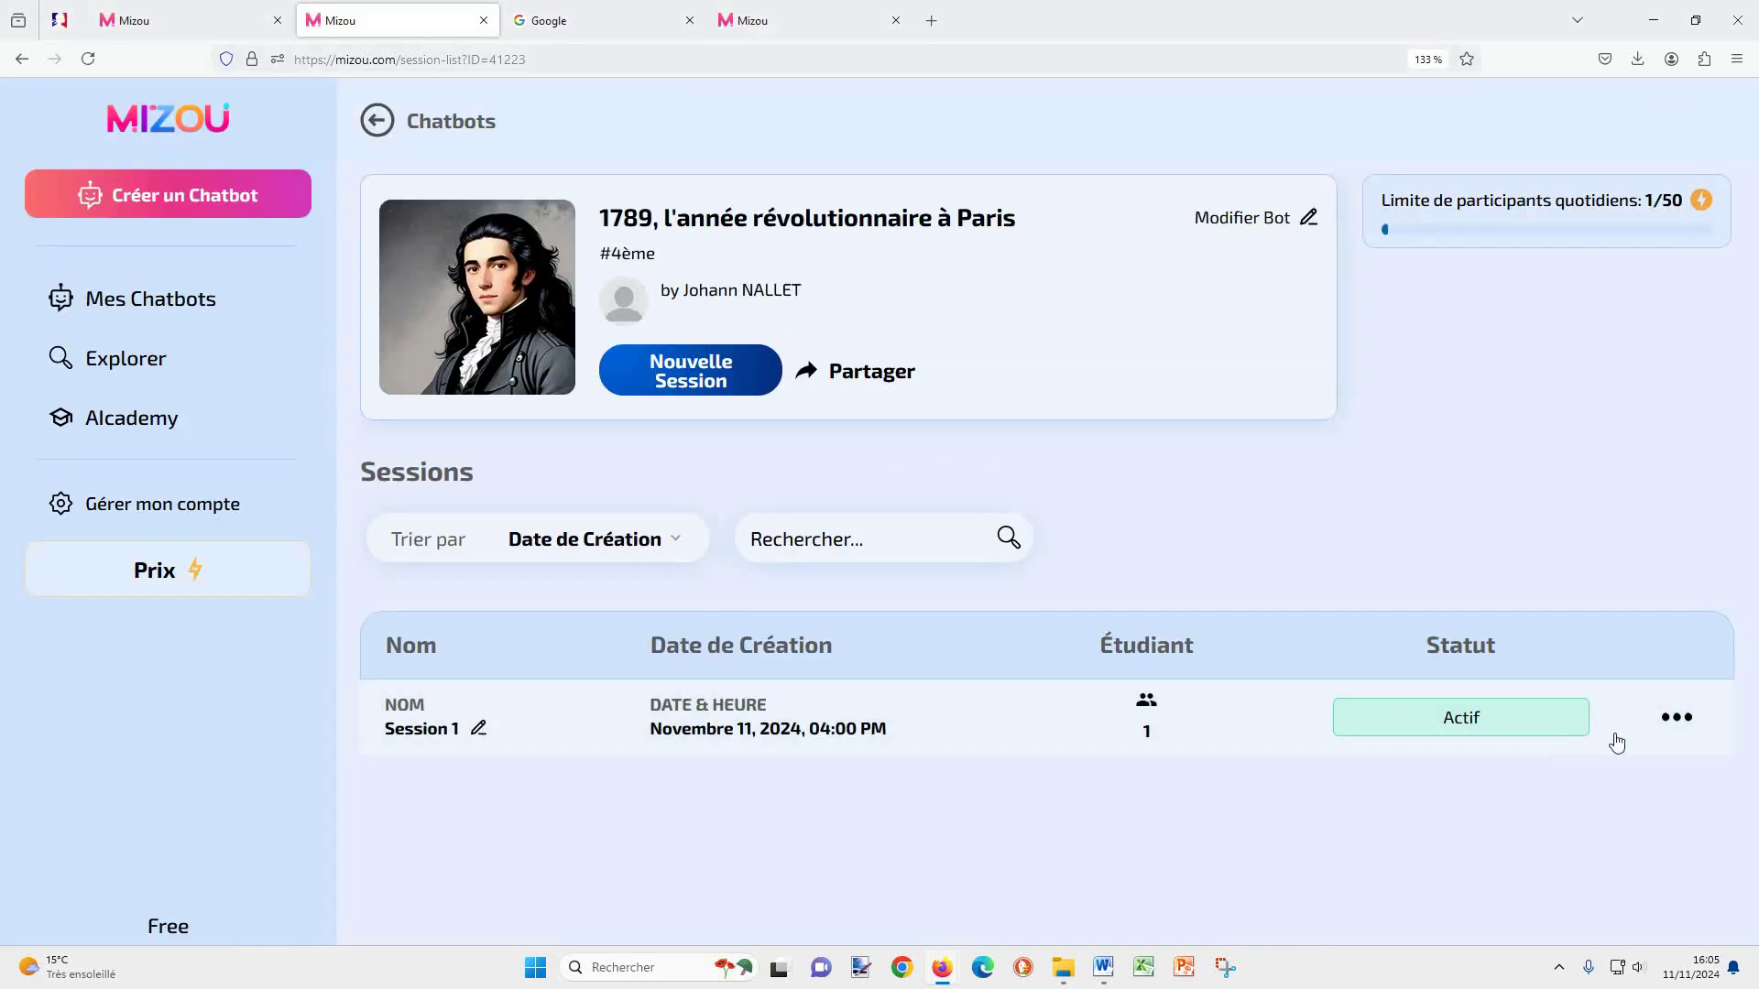
click(1663, 727)
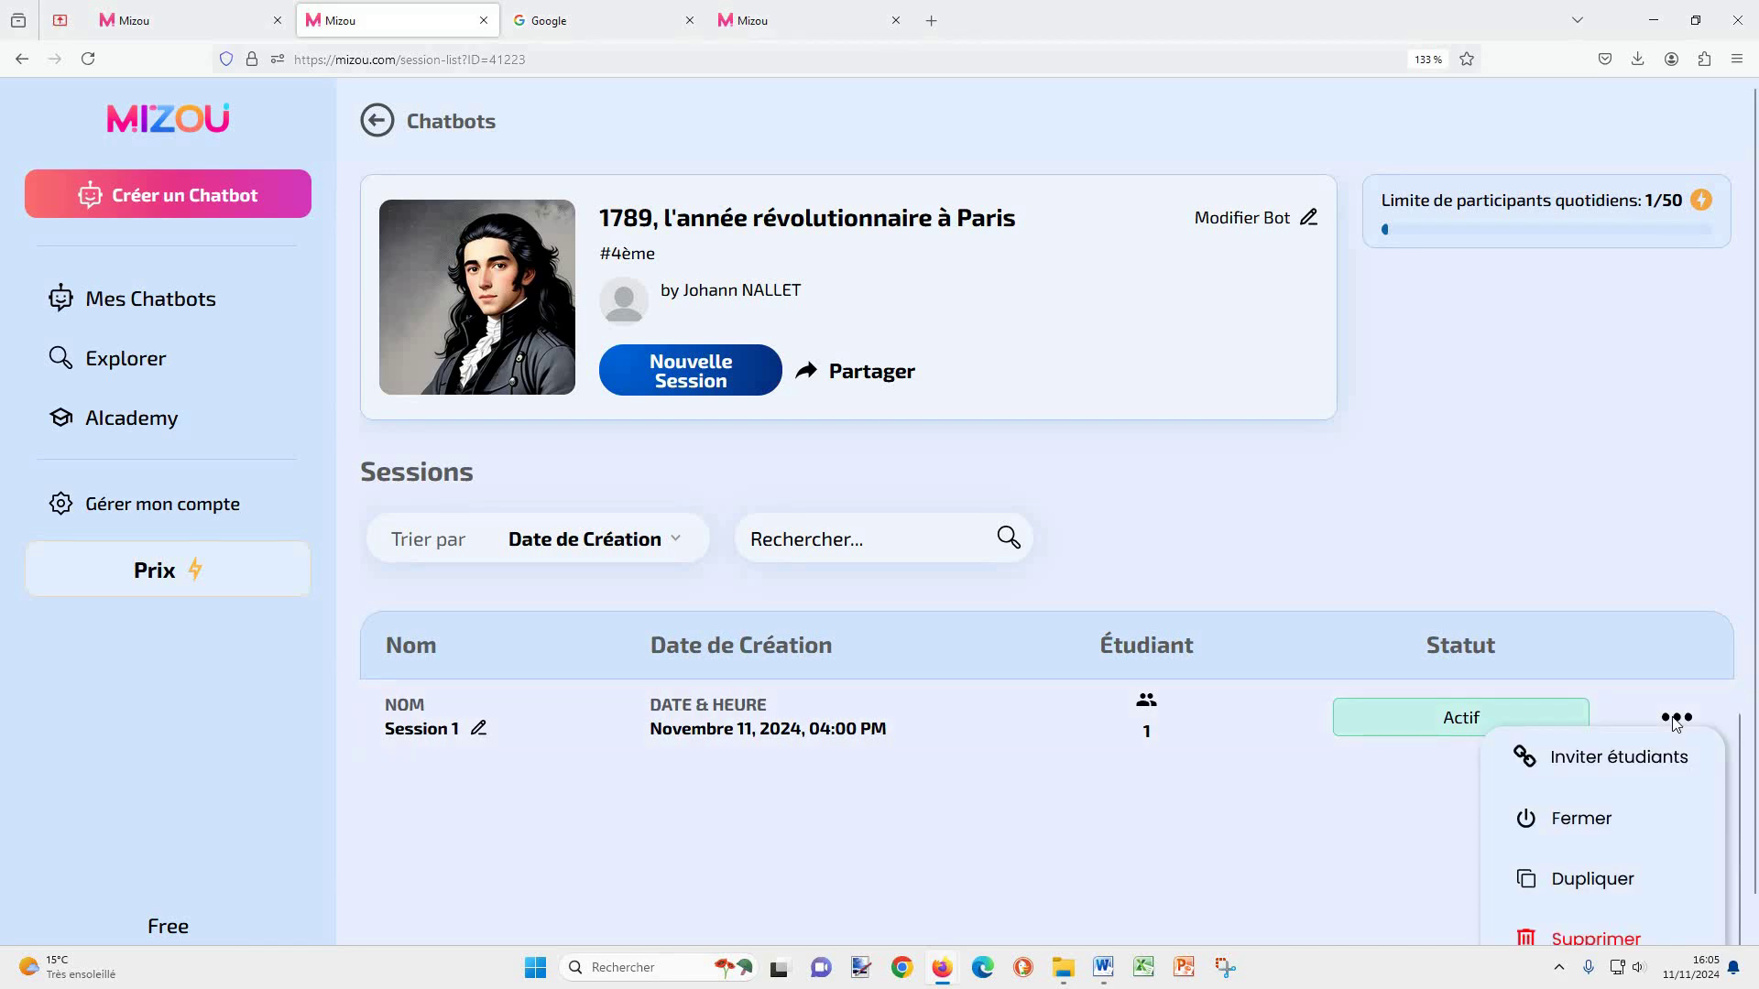
click(1626, 761)
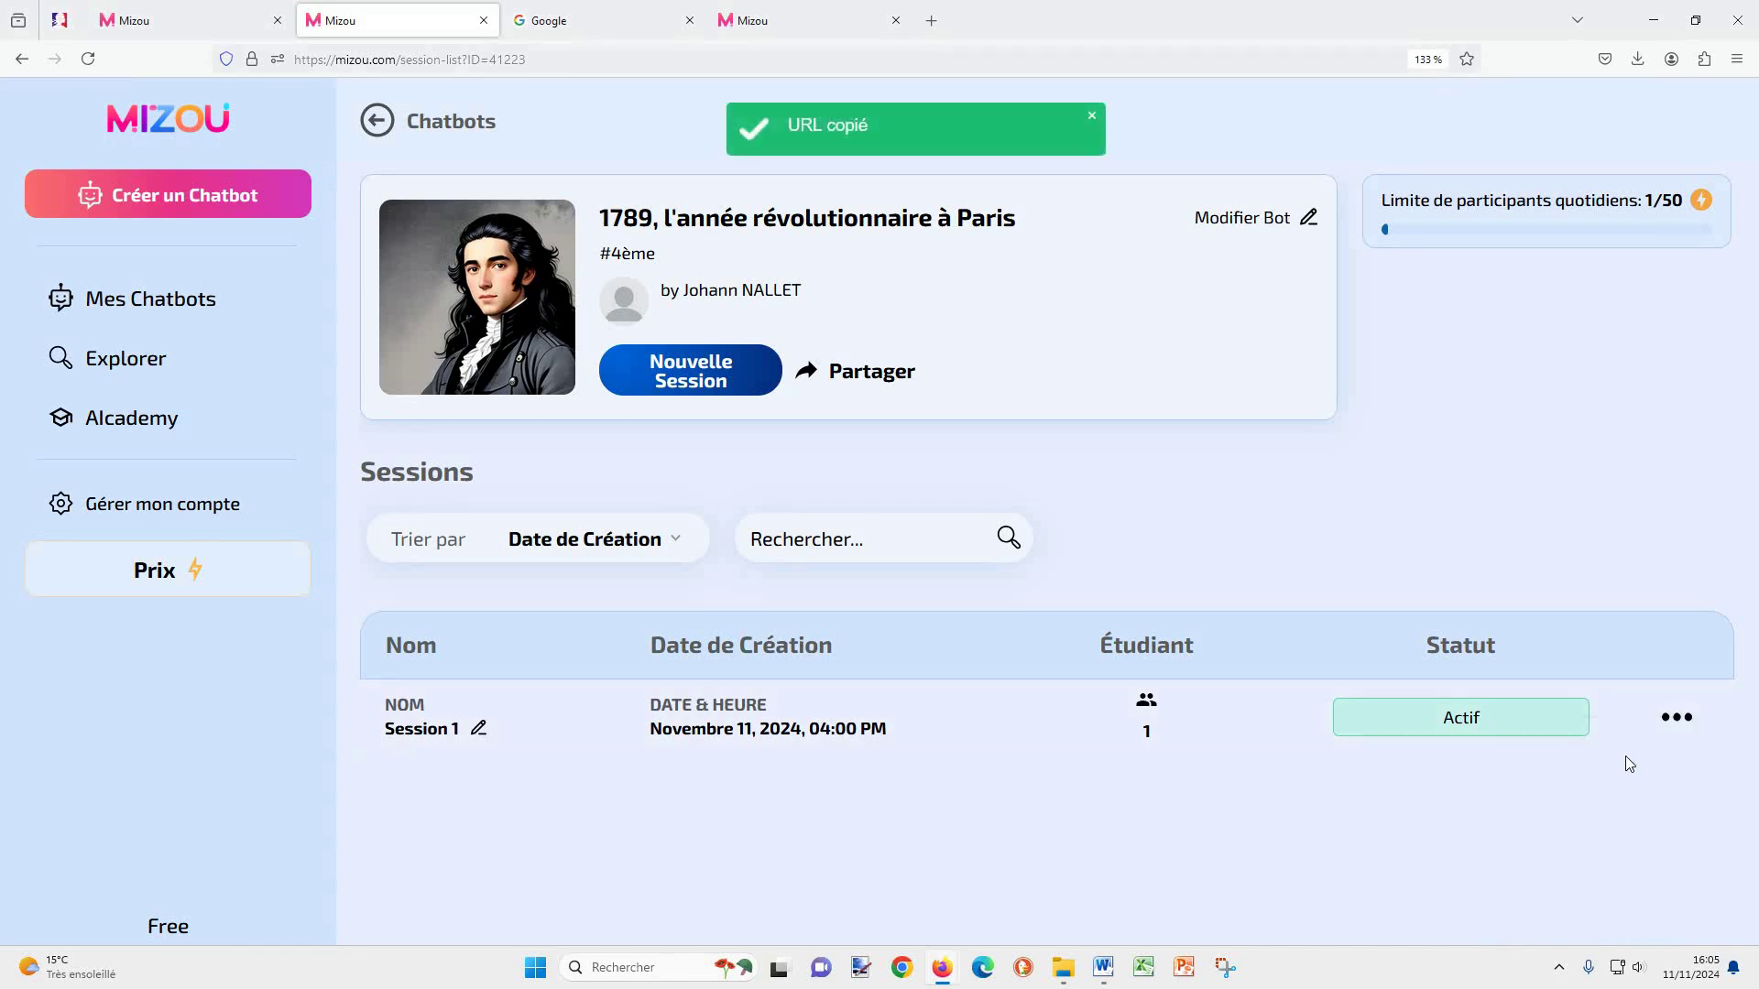
click(1676, 718)
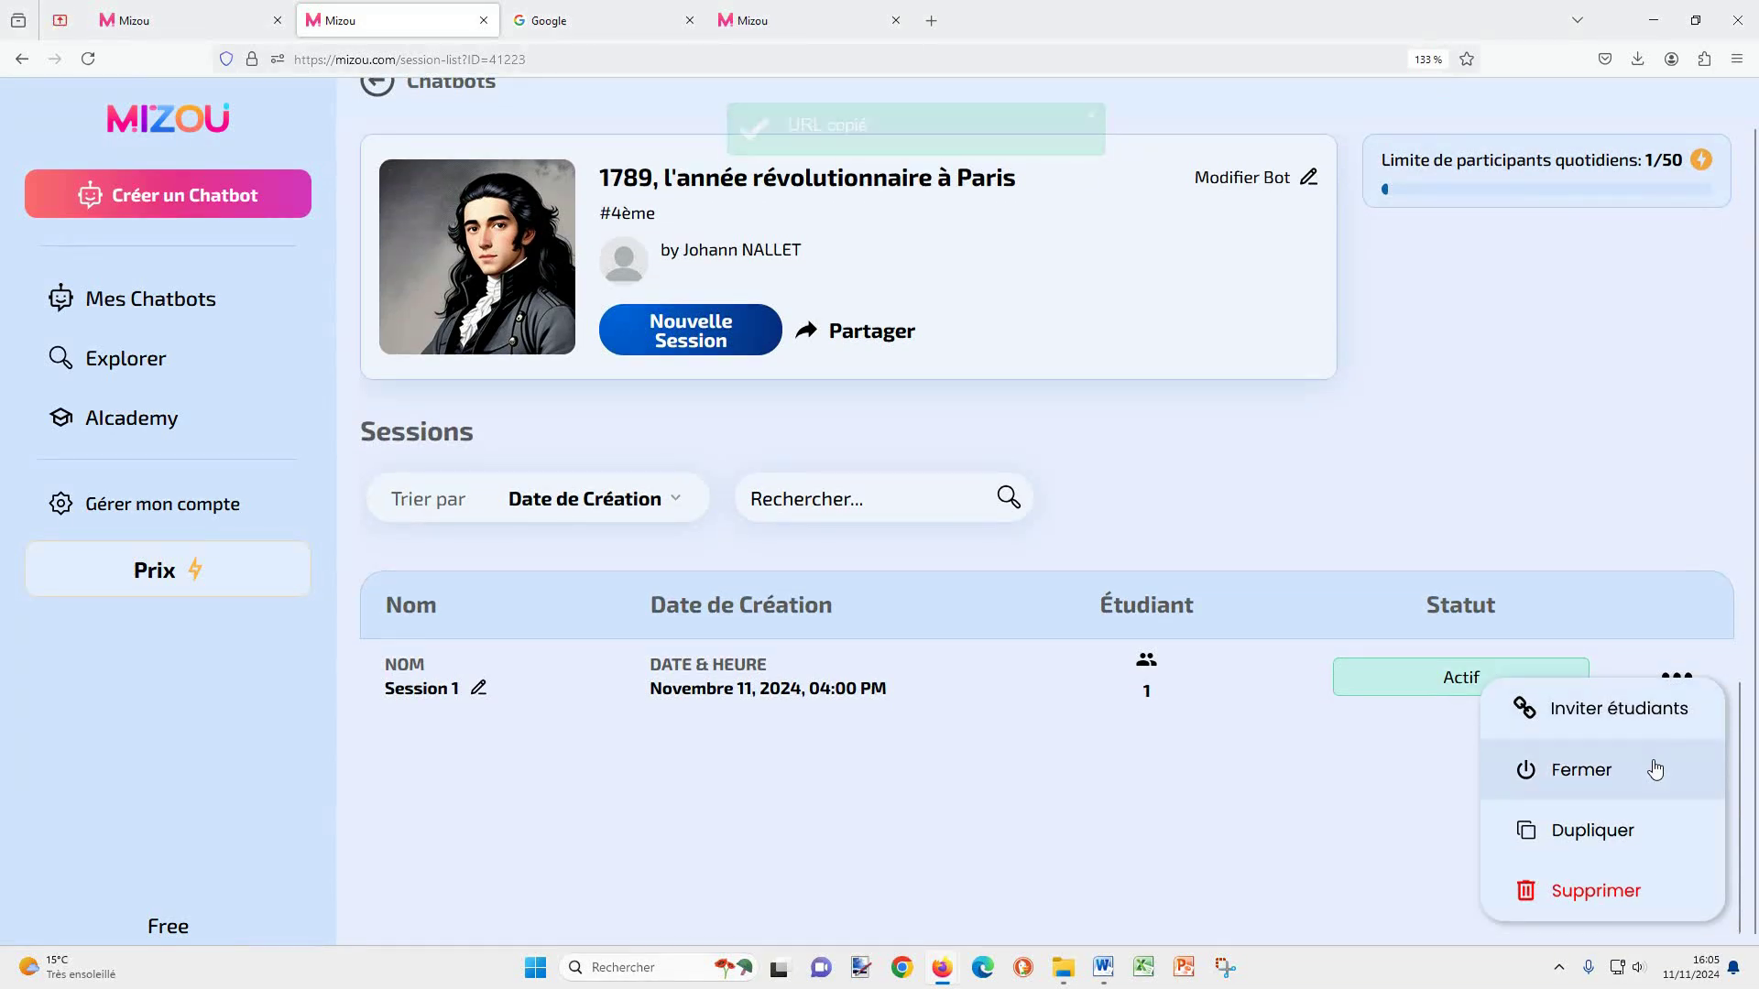
click(878, 674)
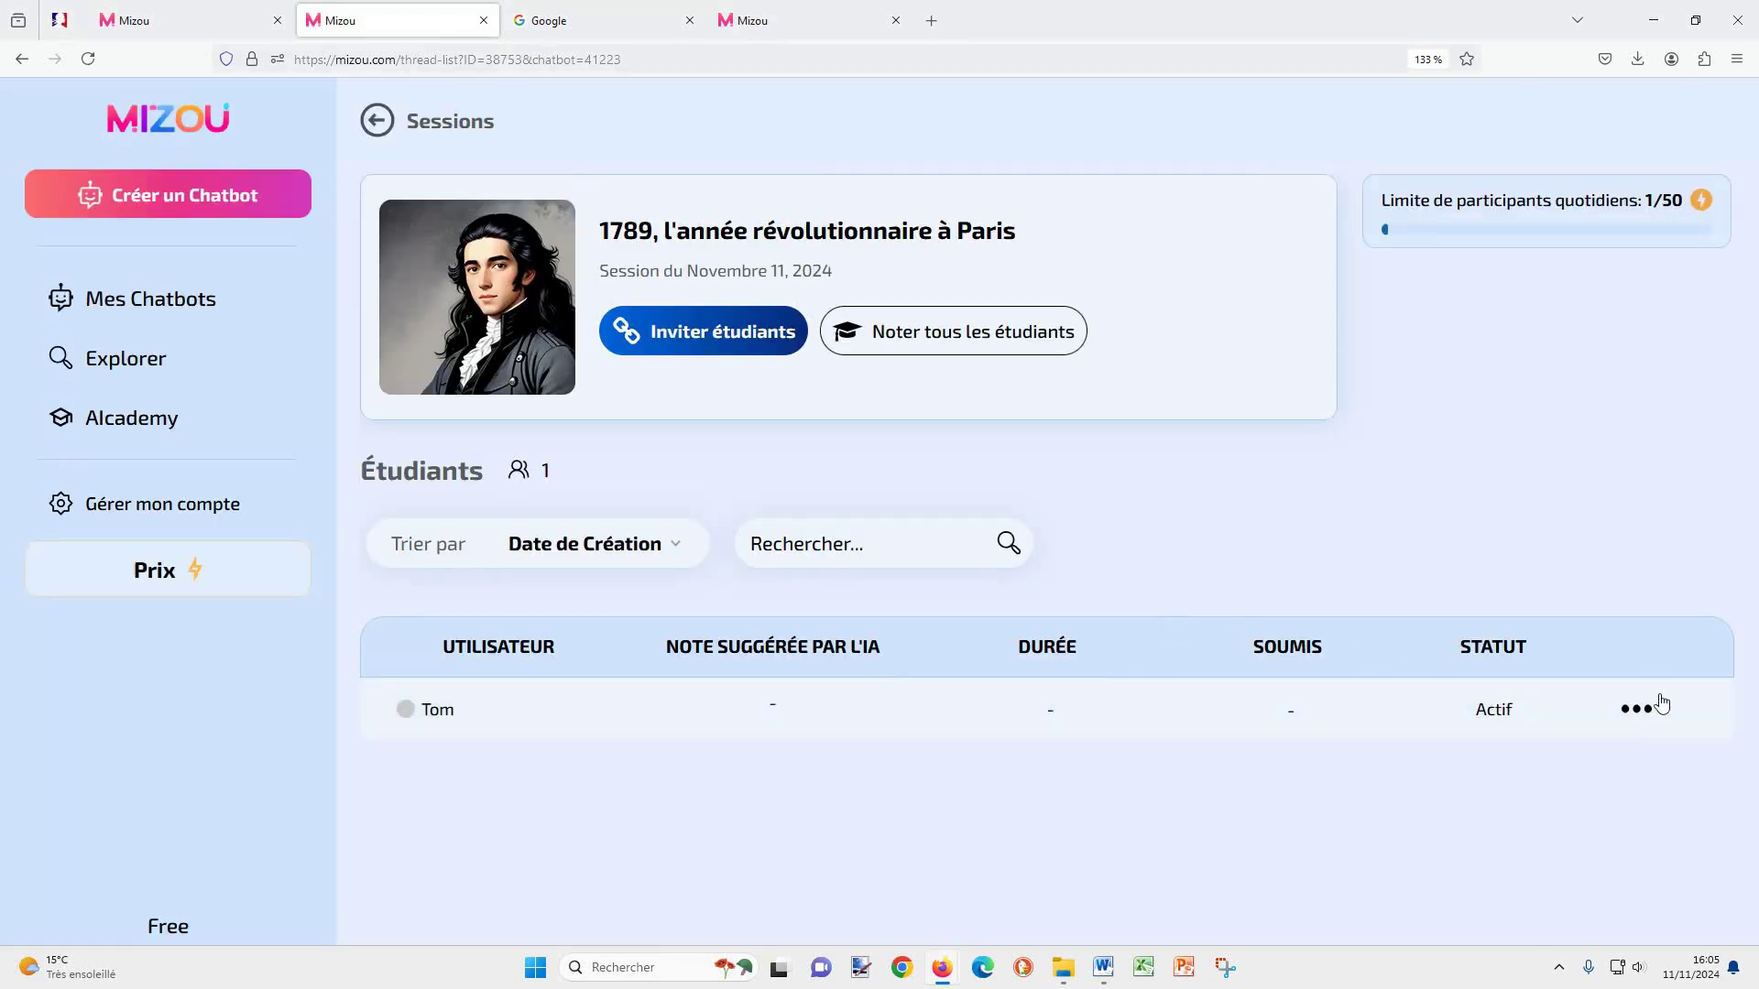
Step: Open the student's transcript and highlight the rude remark about the king and the bot's respectful reminder
click(464, 710)
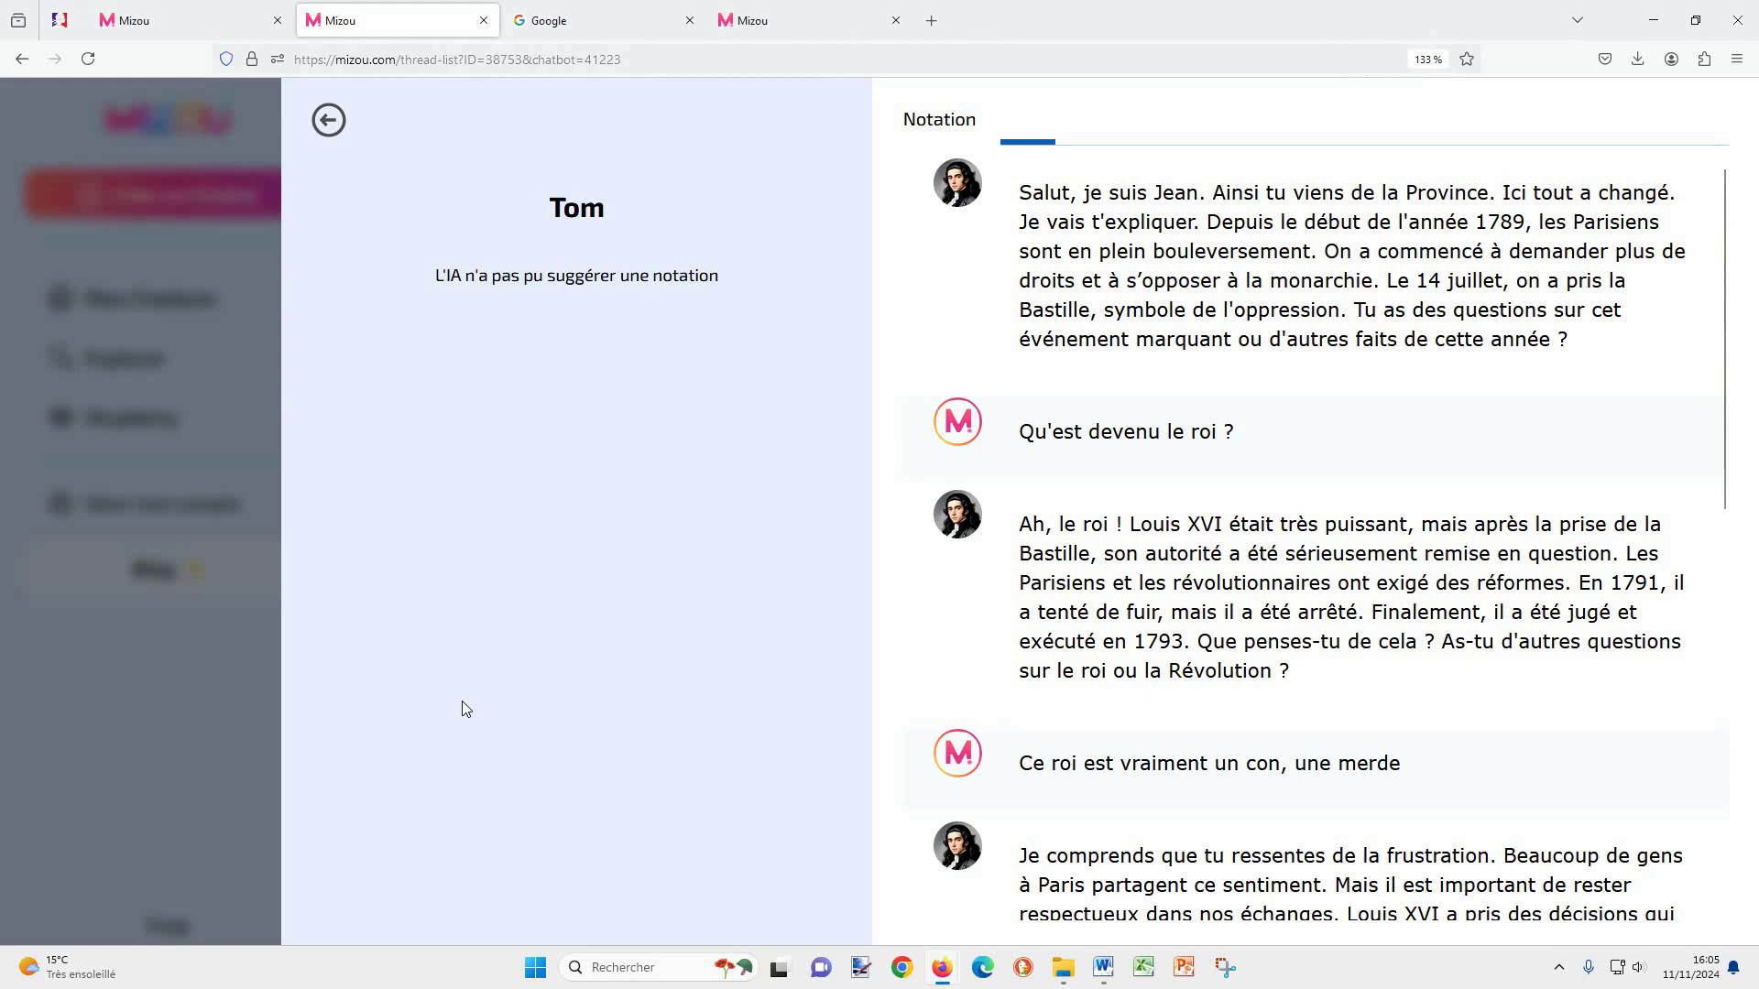
scroll(1022, 408, down, 5)
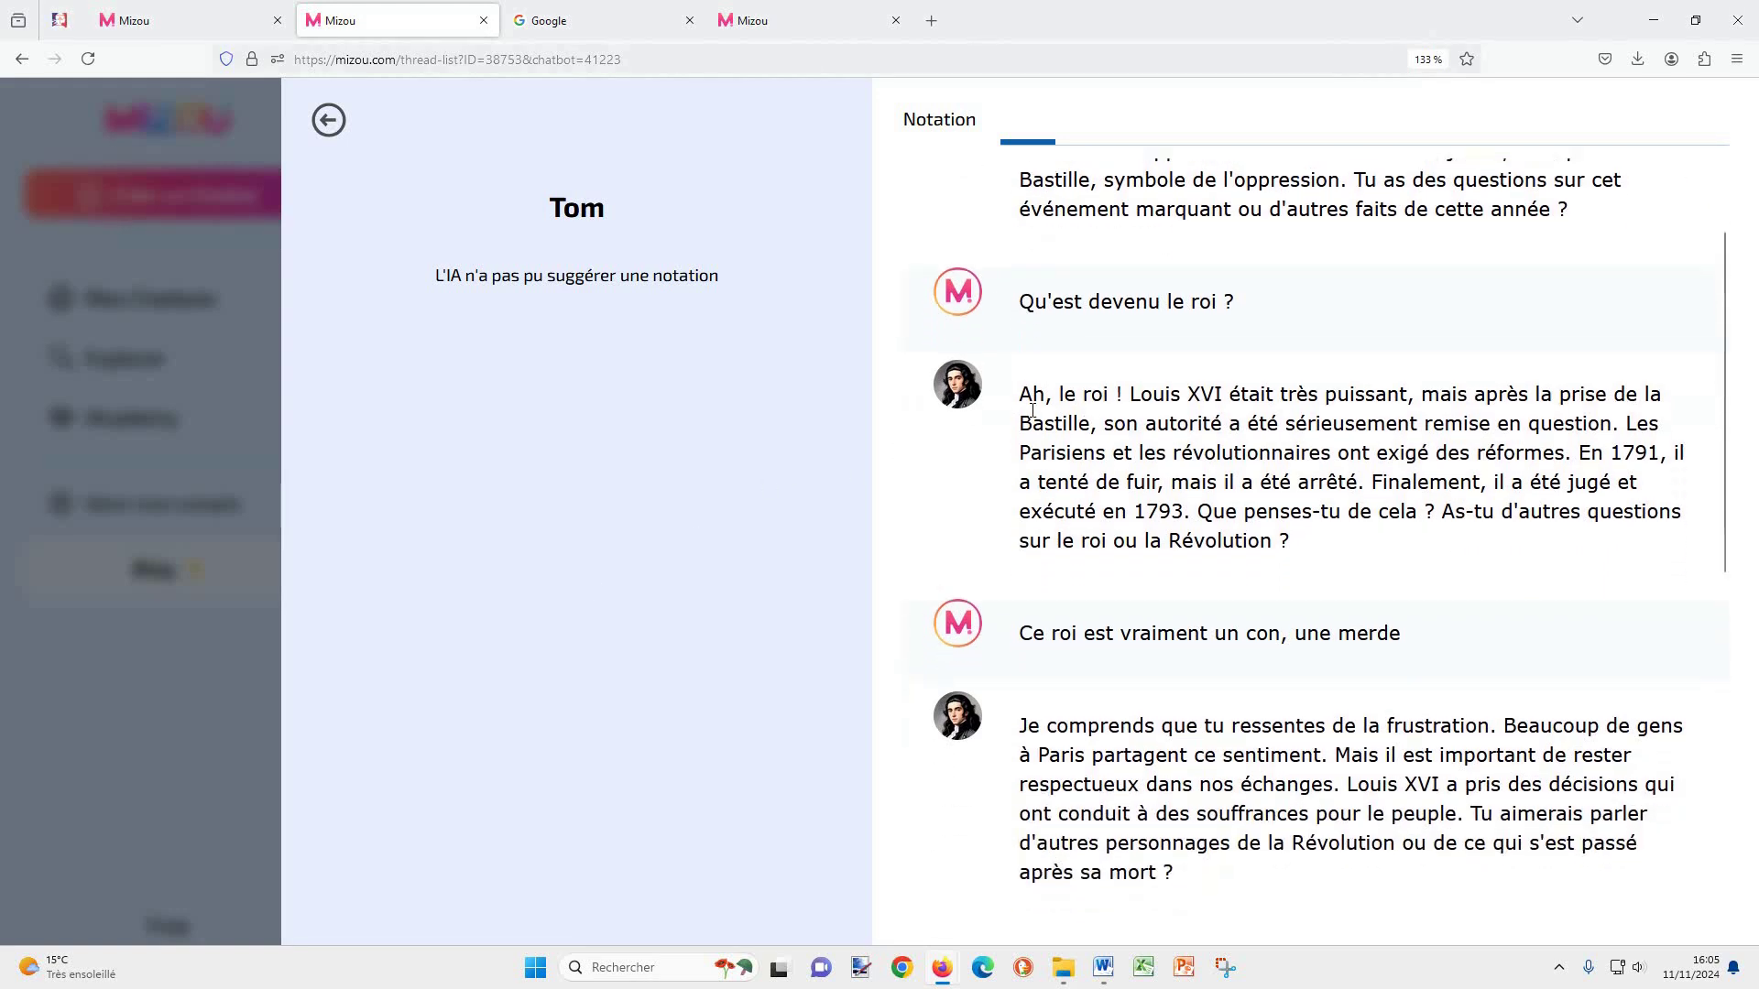
drag(1028, 369, 1464, 379)
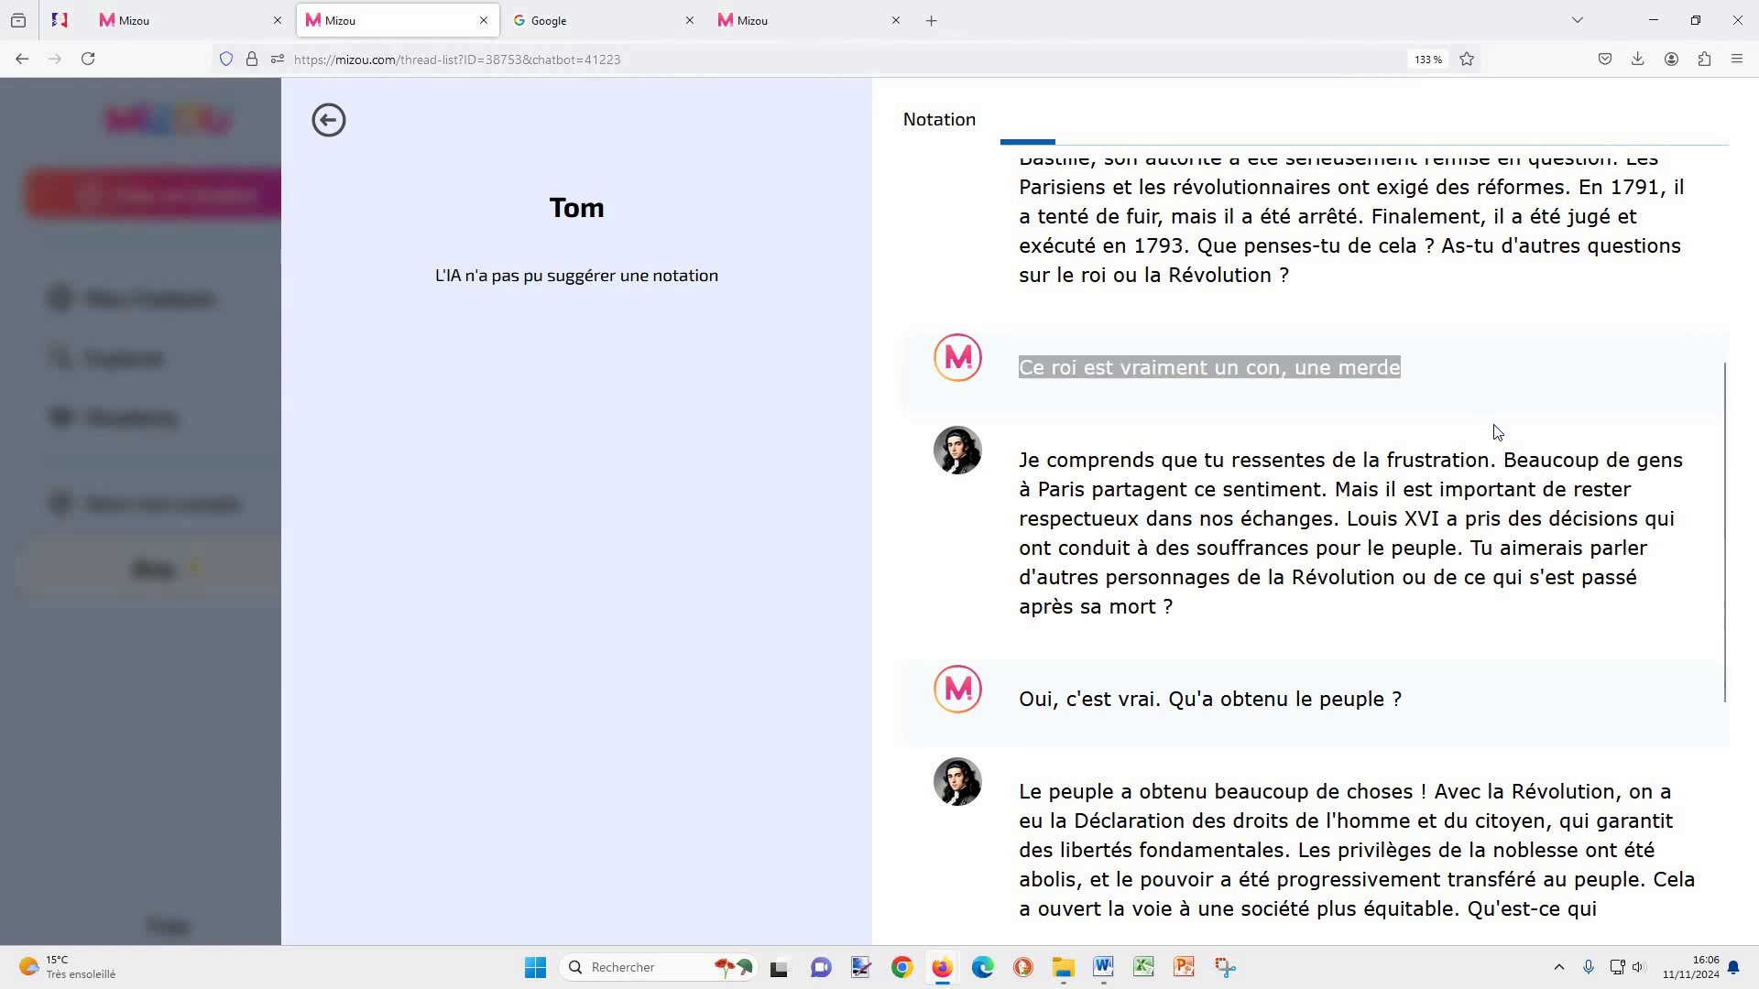
drag(1338, 489, 1341, 516)
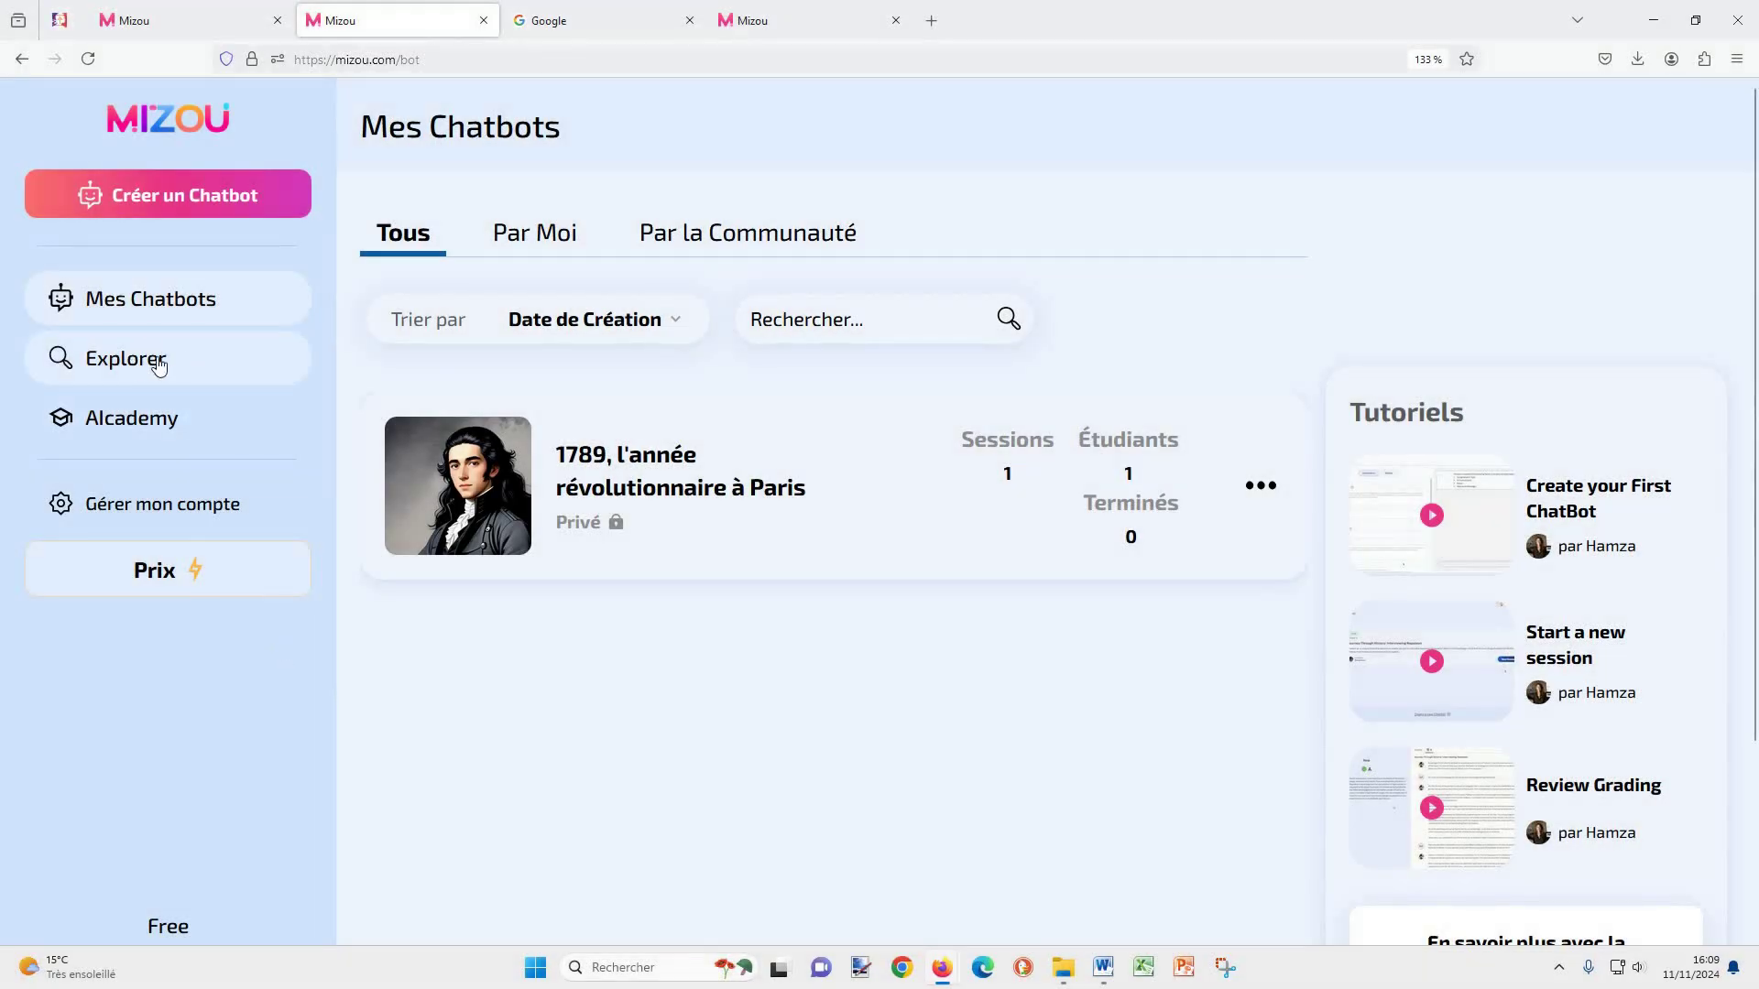
Step: Browse the Explorer catalogue's Niveau and Sujet filters without applying any
click(137, 366)
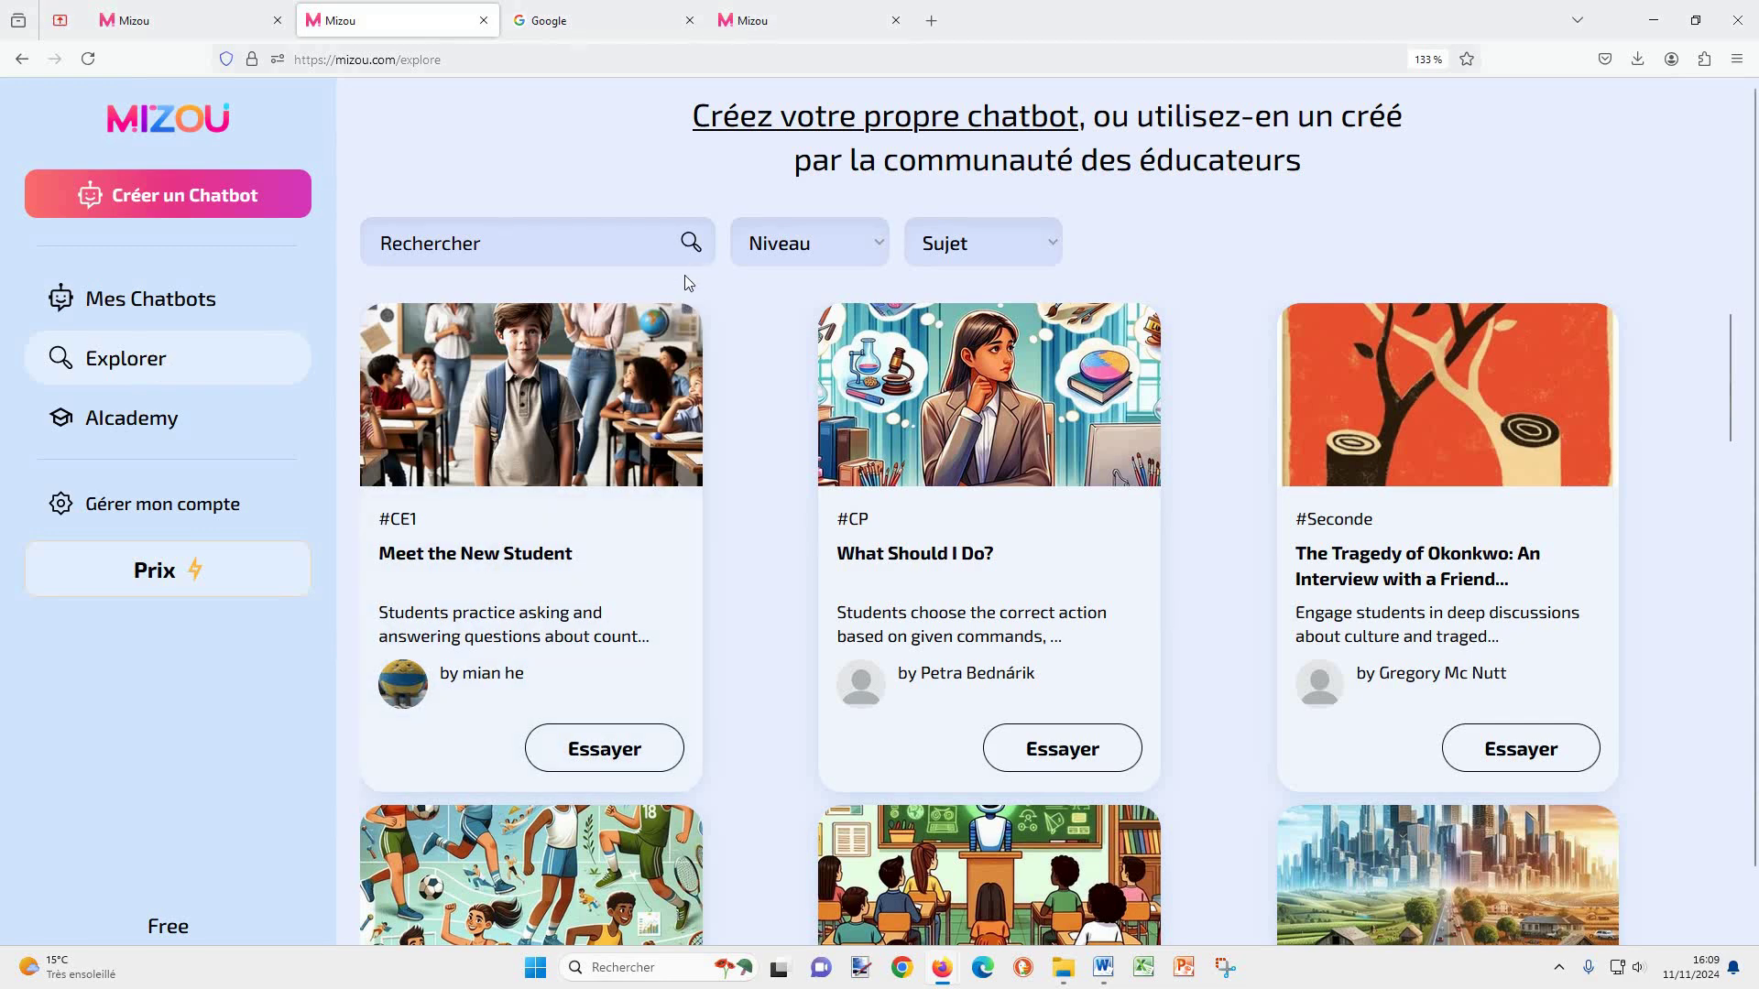
click(861, 252)
click(930, 256)
click(973, 240)
click(930, 244)
Step: Search the community chatbots for 'harry potter' and open Interview Harry Potter
click(513, 242)
text(harry potter)
click(692, 249)
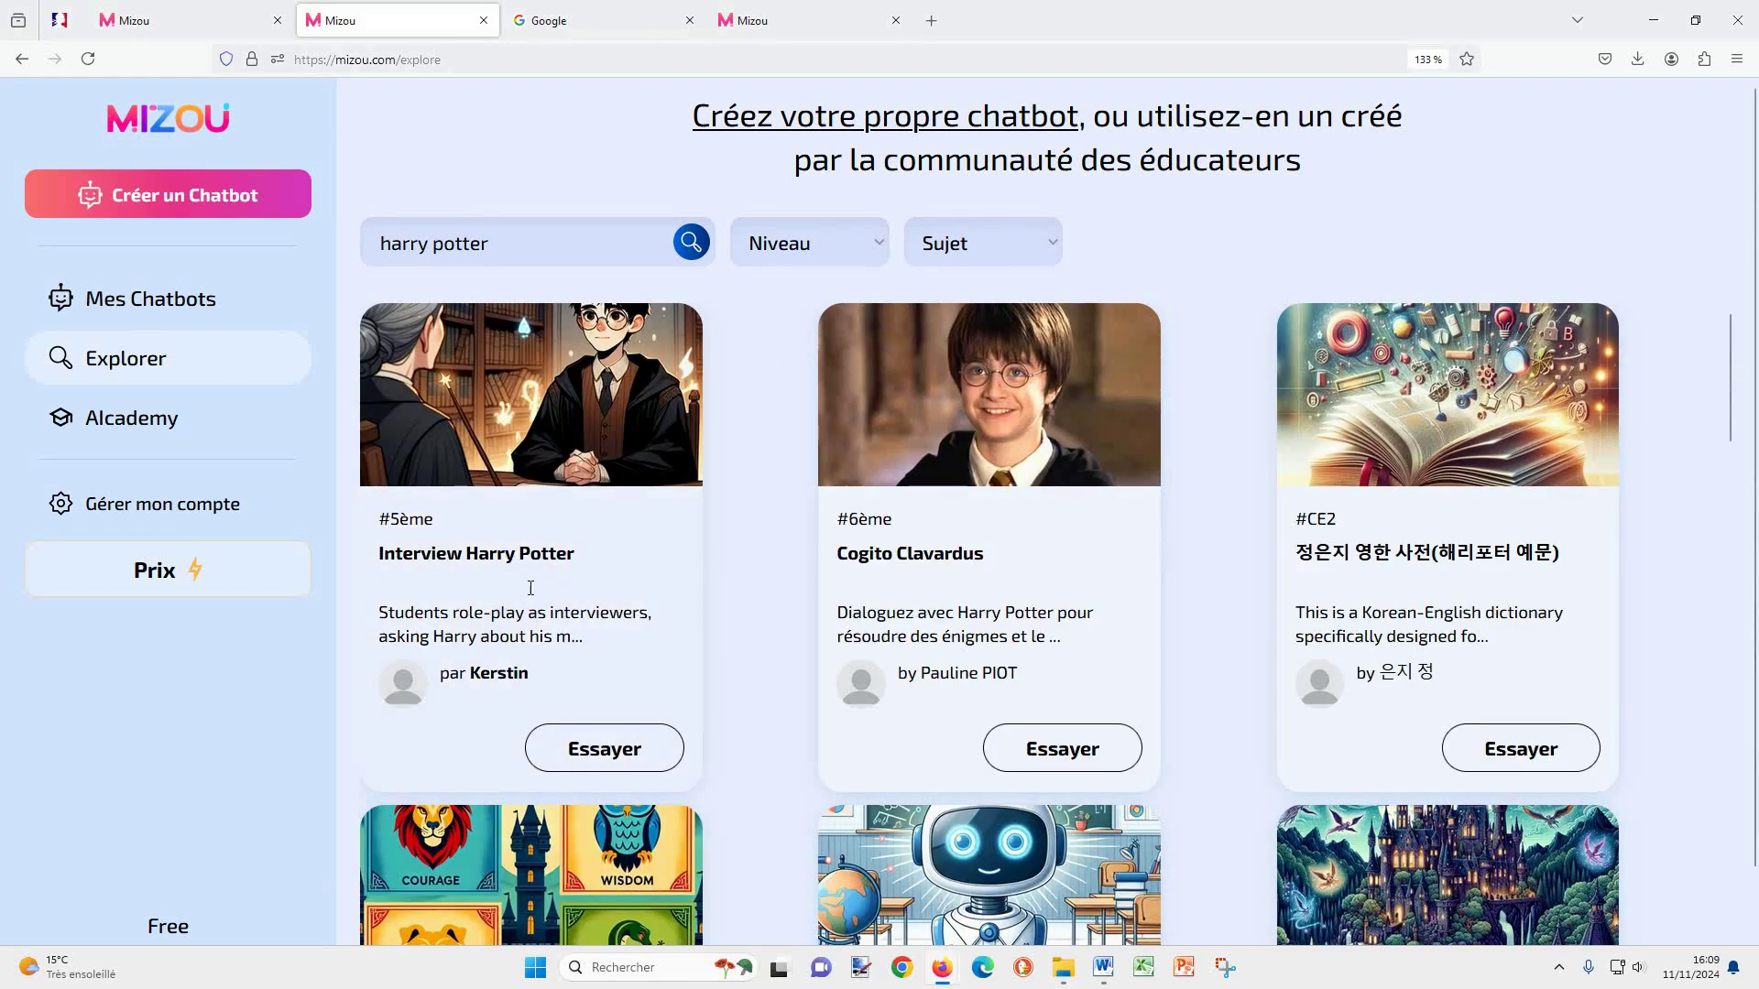
click(538, 446)
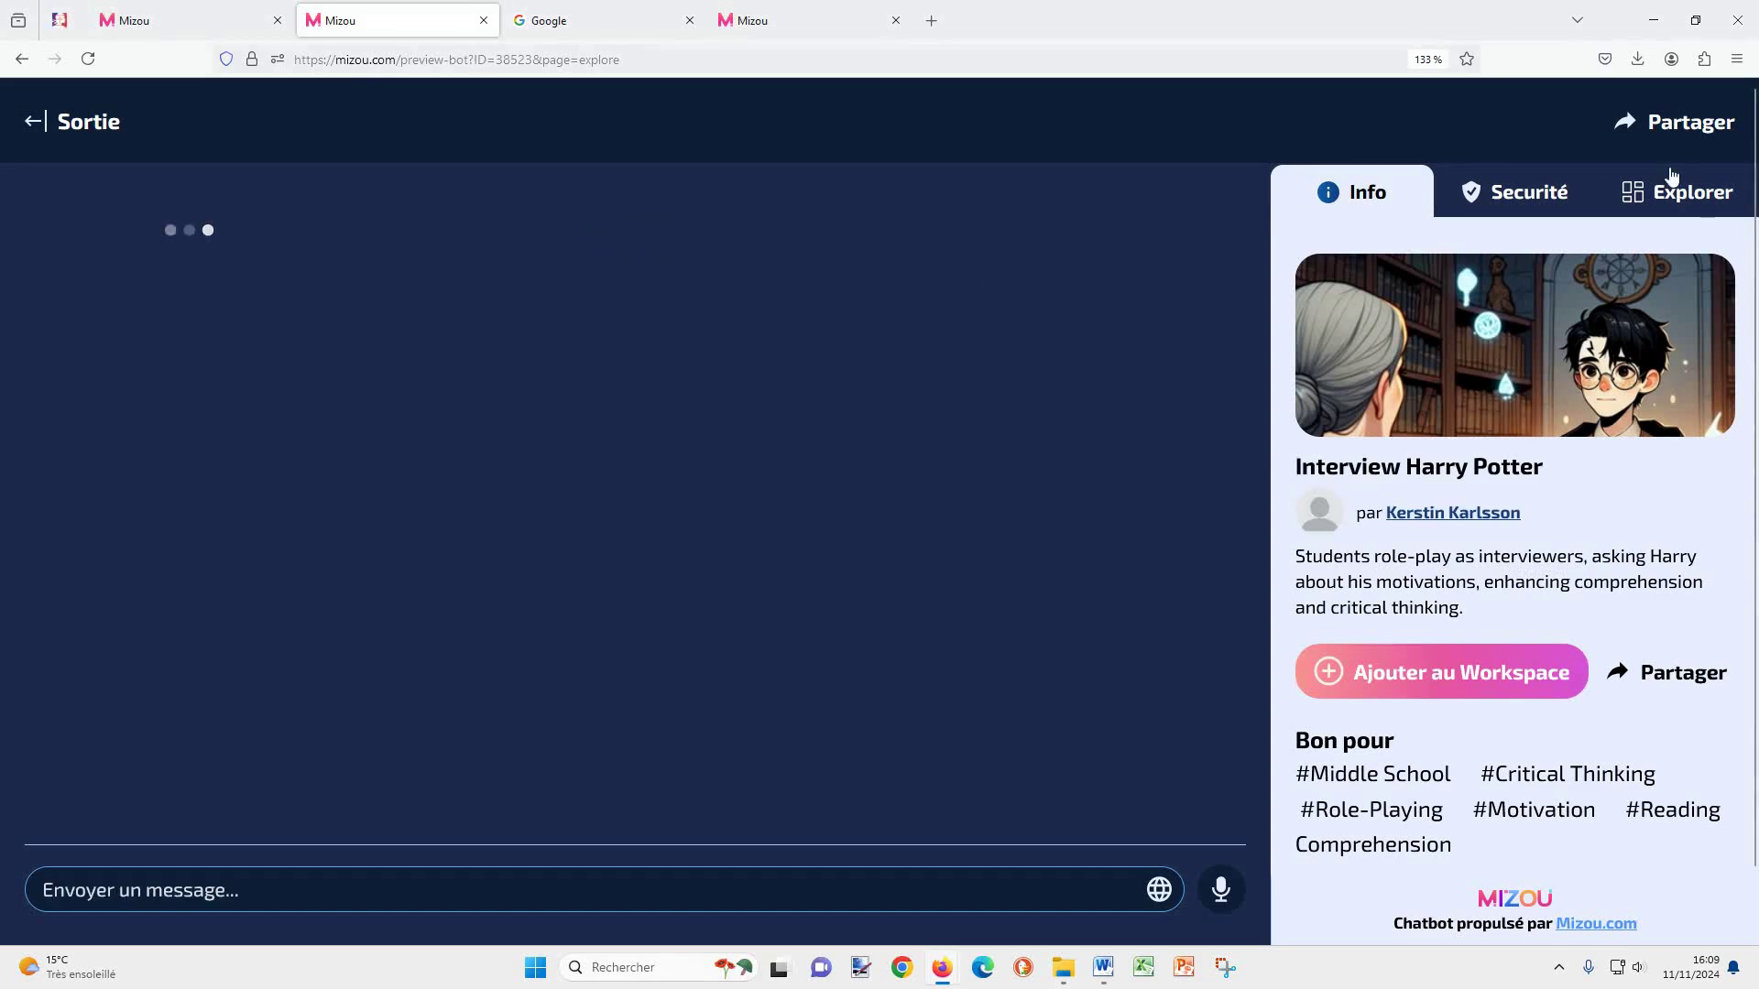
Step: Check the Partager options, then add Interview Harry Potter via Ajouter au Workspace
click(1663, 119)
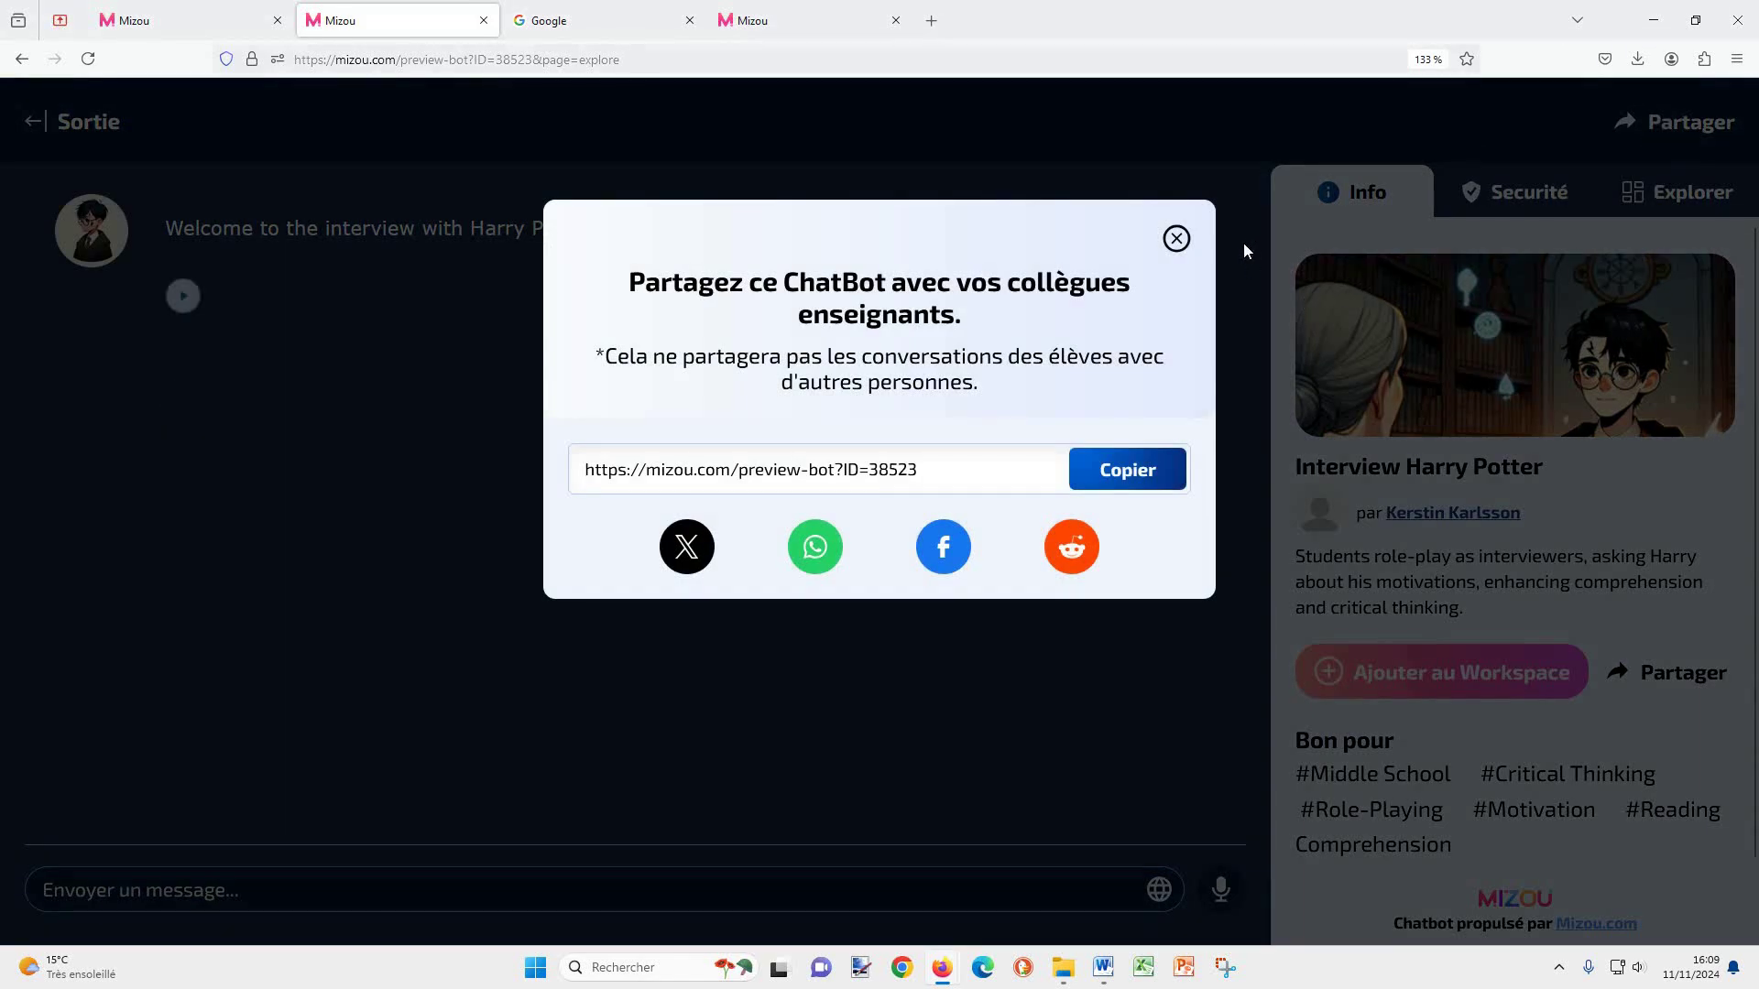
click(1177, 239)
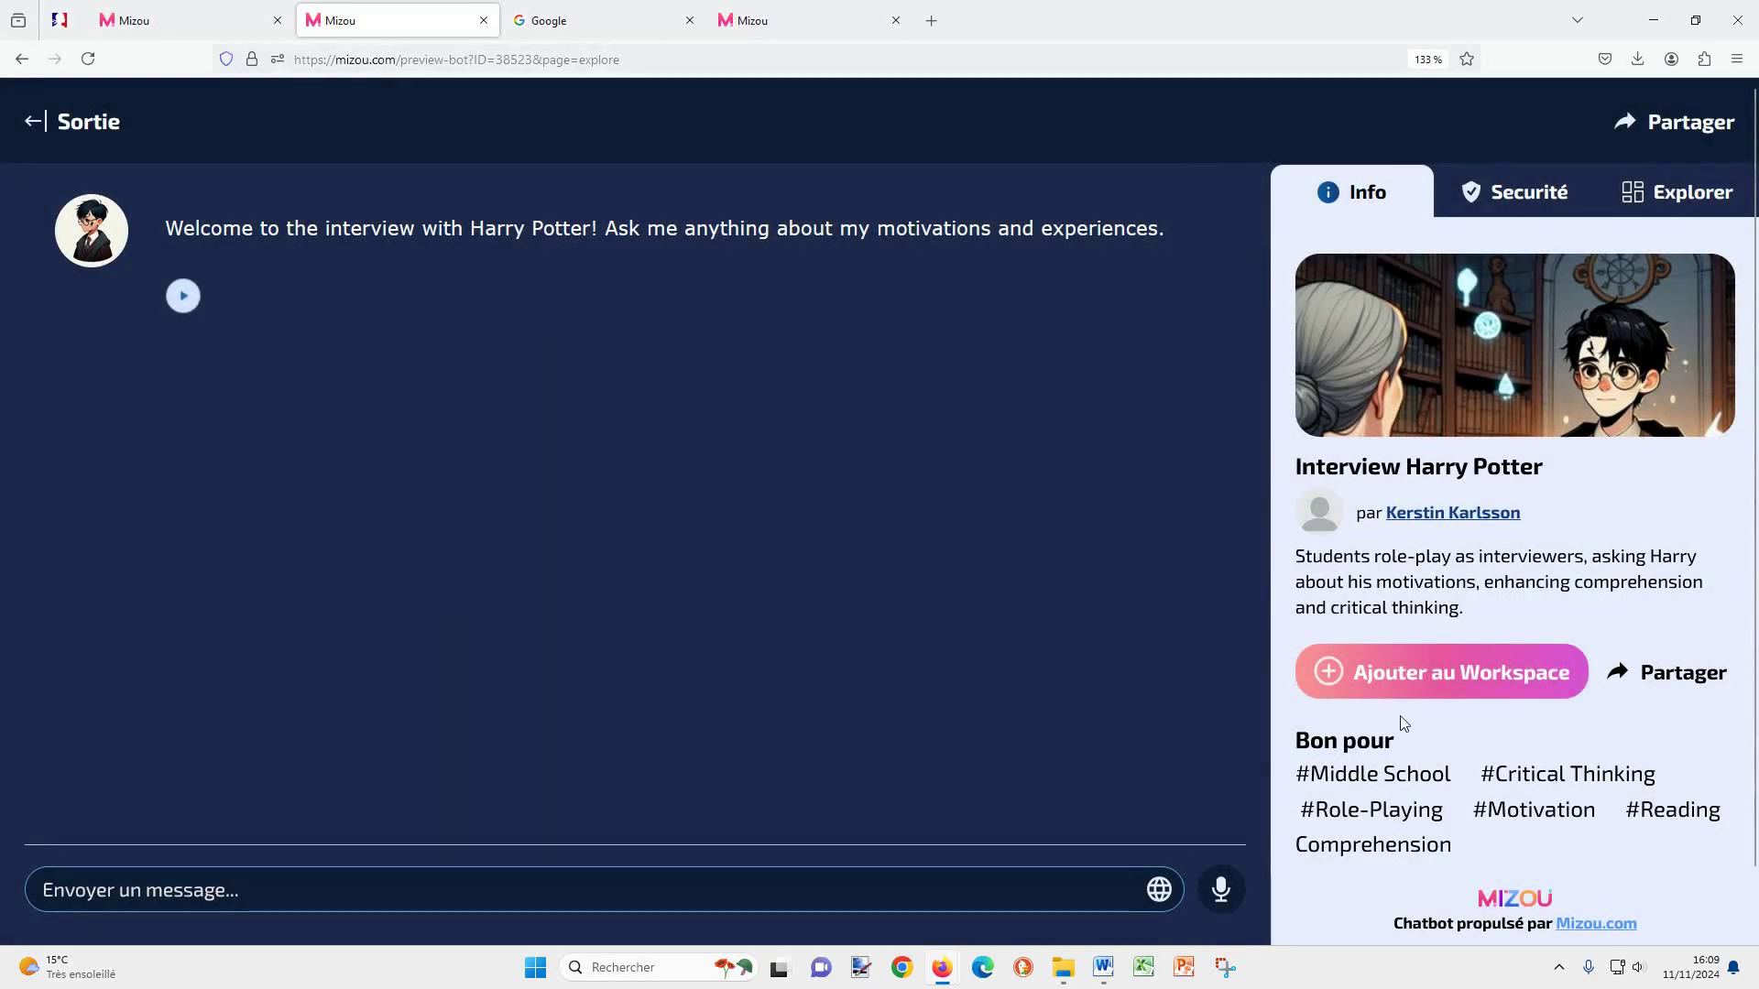
click(1444, 672)
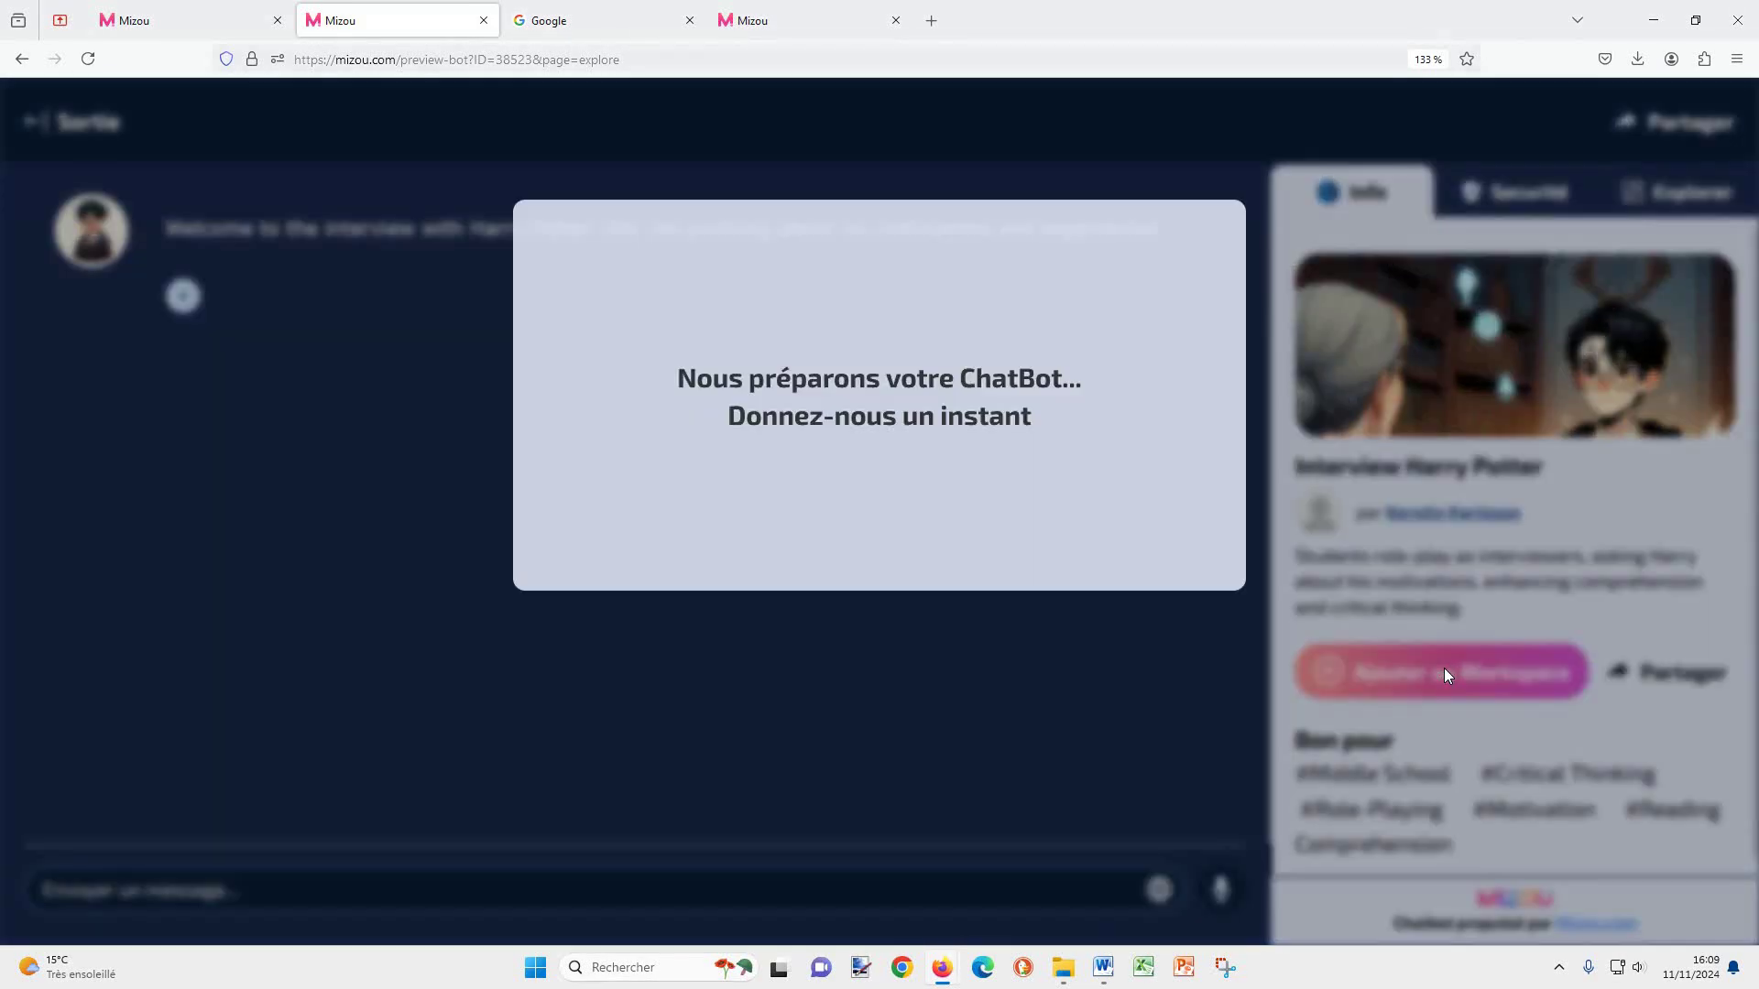